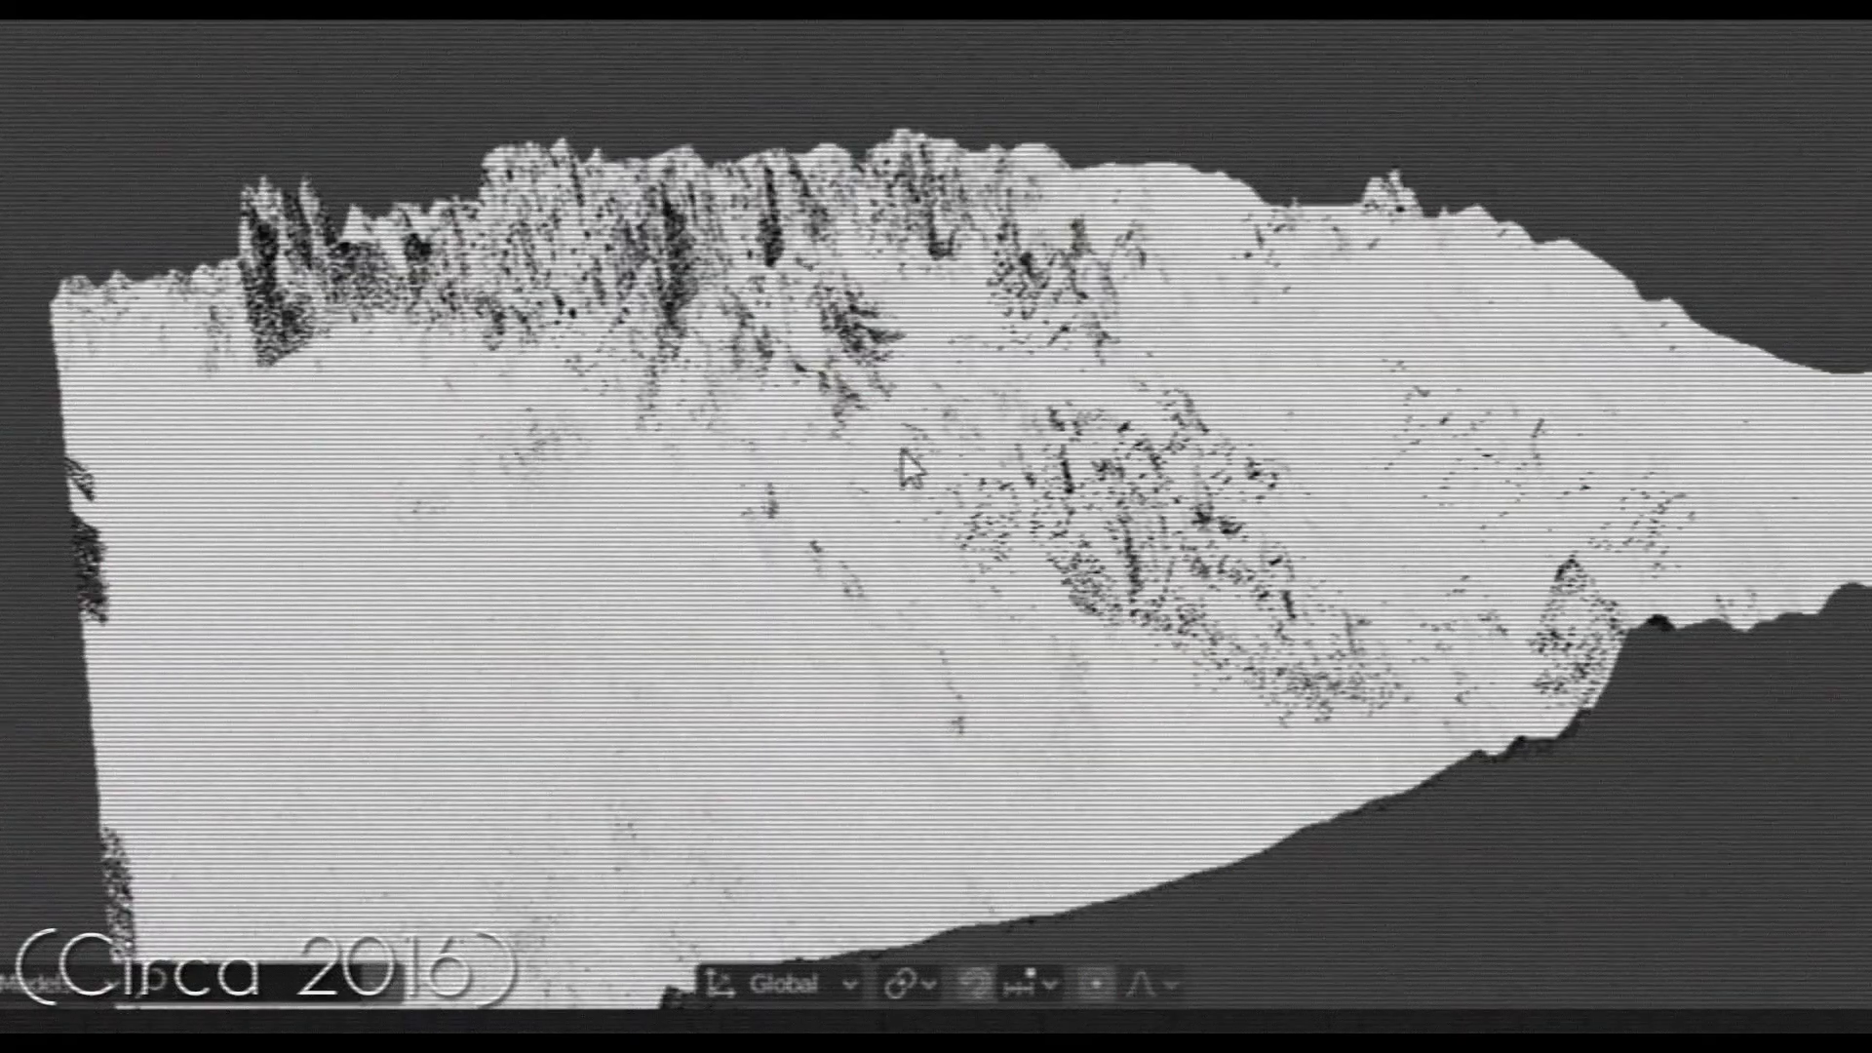
# Step: Examine the IcelandicMountain.tor terrain and its node graph in Gaea, orbiting and zooming the preview around the mountains and basin
pyautogui.moveTo(798, 426); pyautogui.dragTo(466, 527, button='middle')
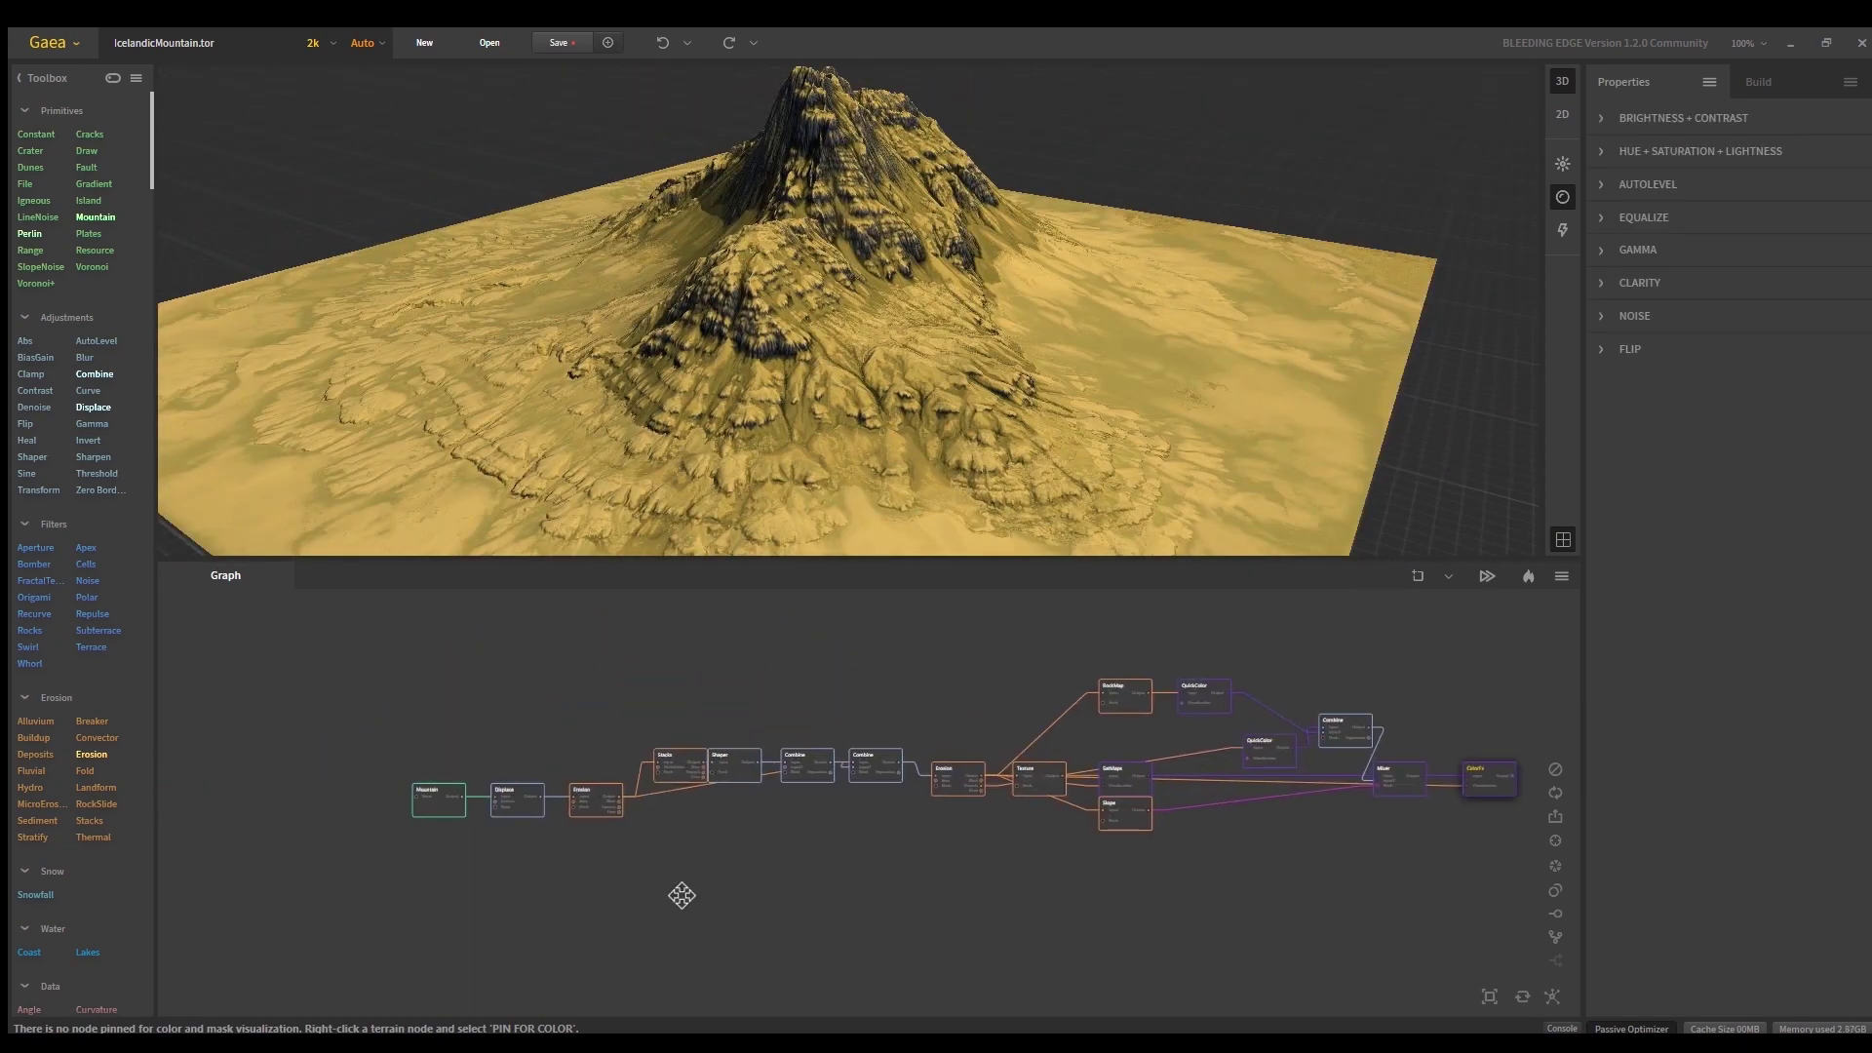
pyautogui.moveTo(597, 879); pyautogui.dragTo(673, 917, button='middle')
pyautogui.click(531, 711)
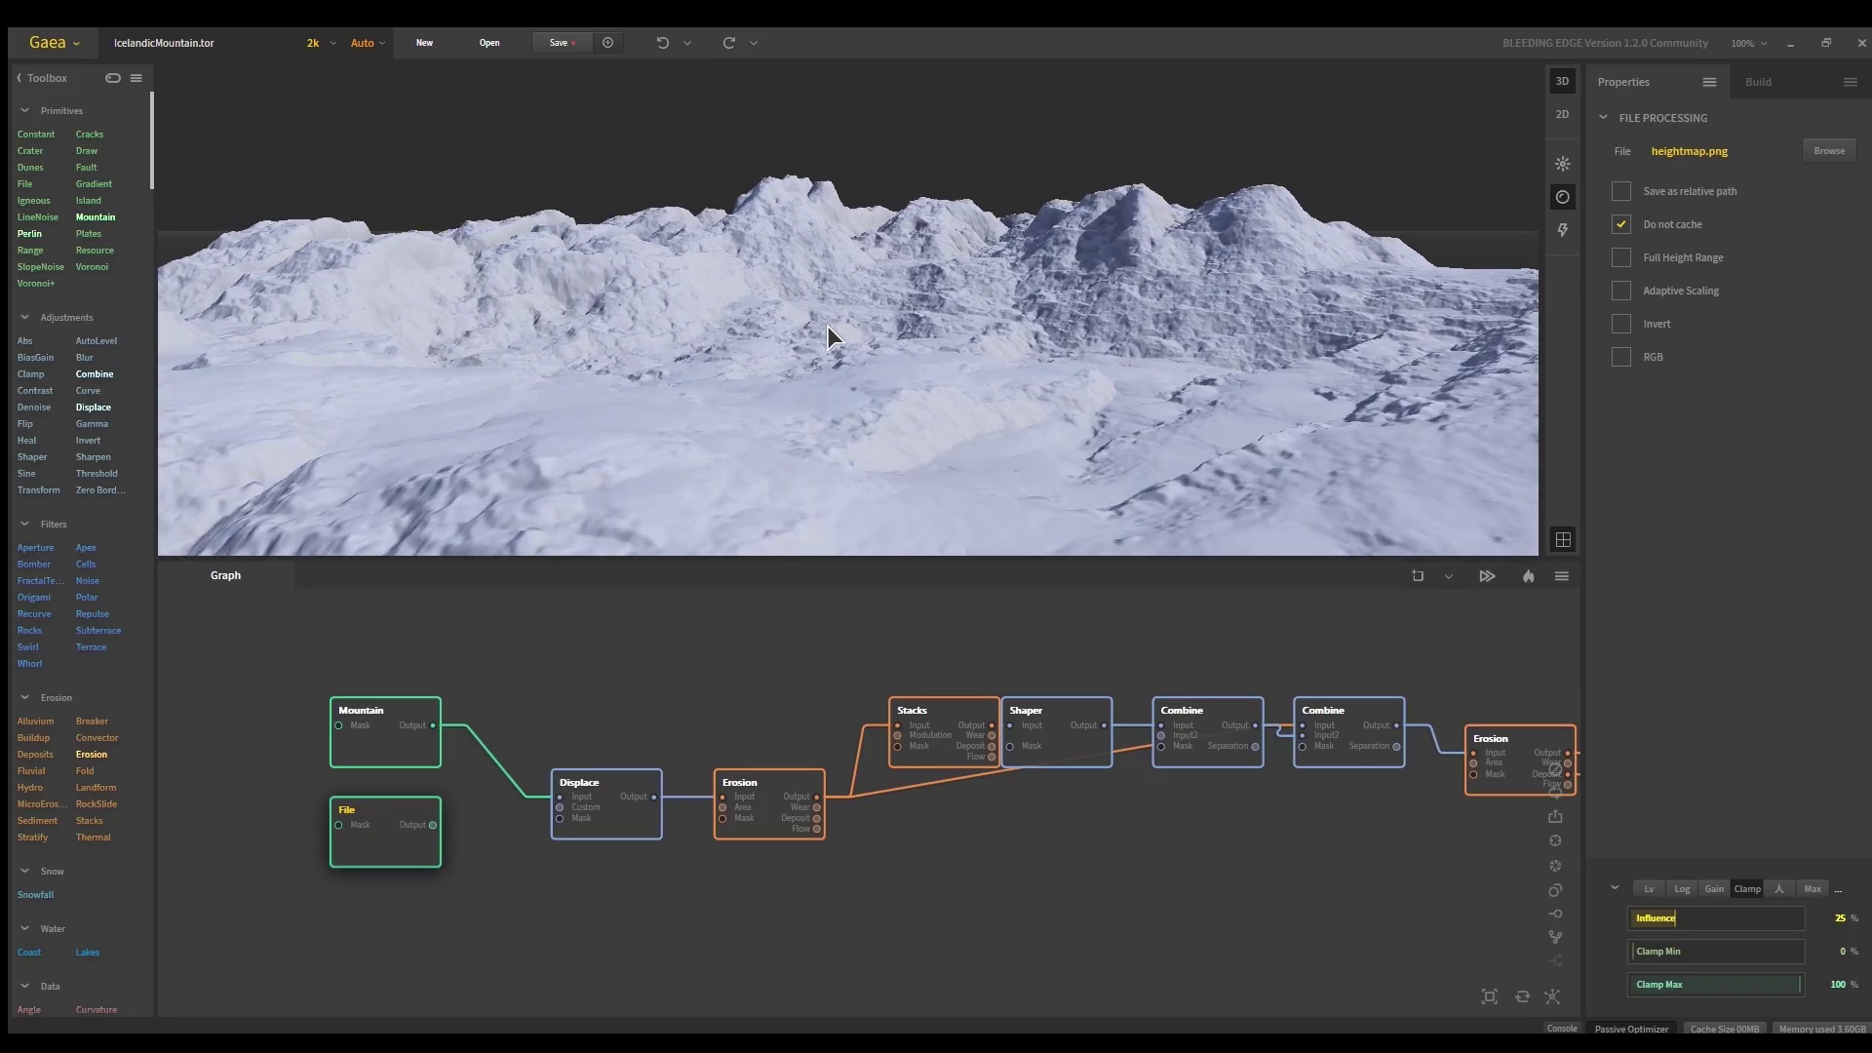
pyautogui.moveTo(1087, 491); pyautogui.dragTo(1007, 442)
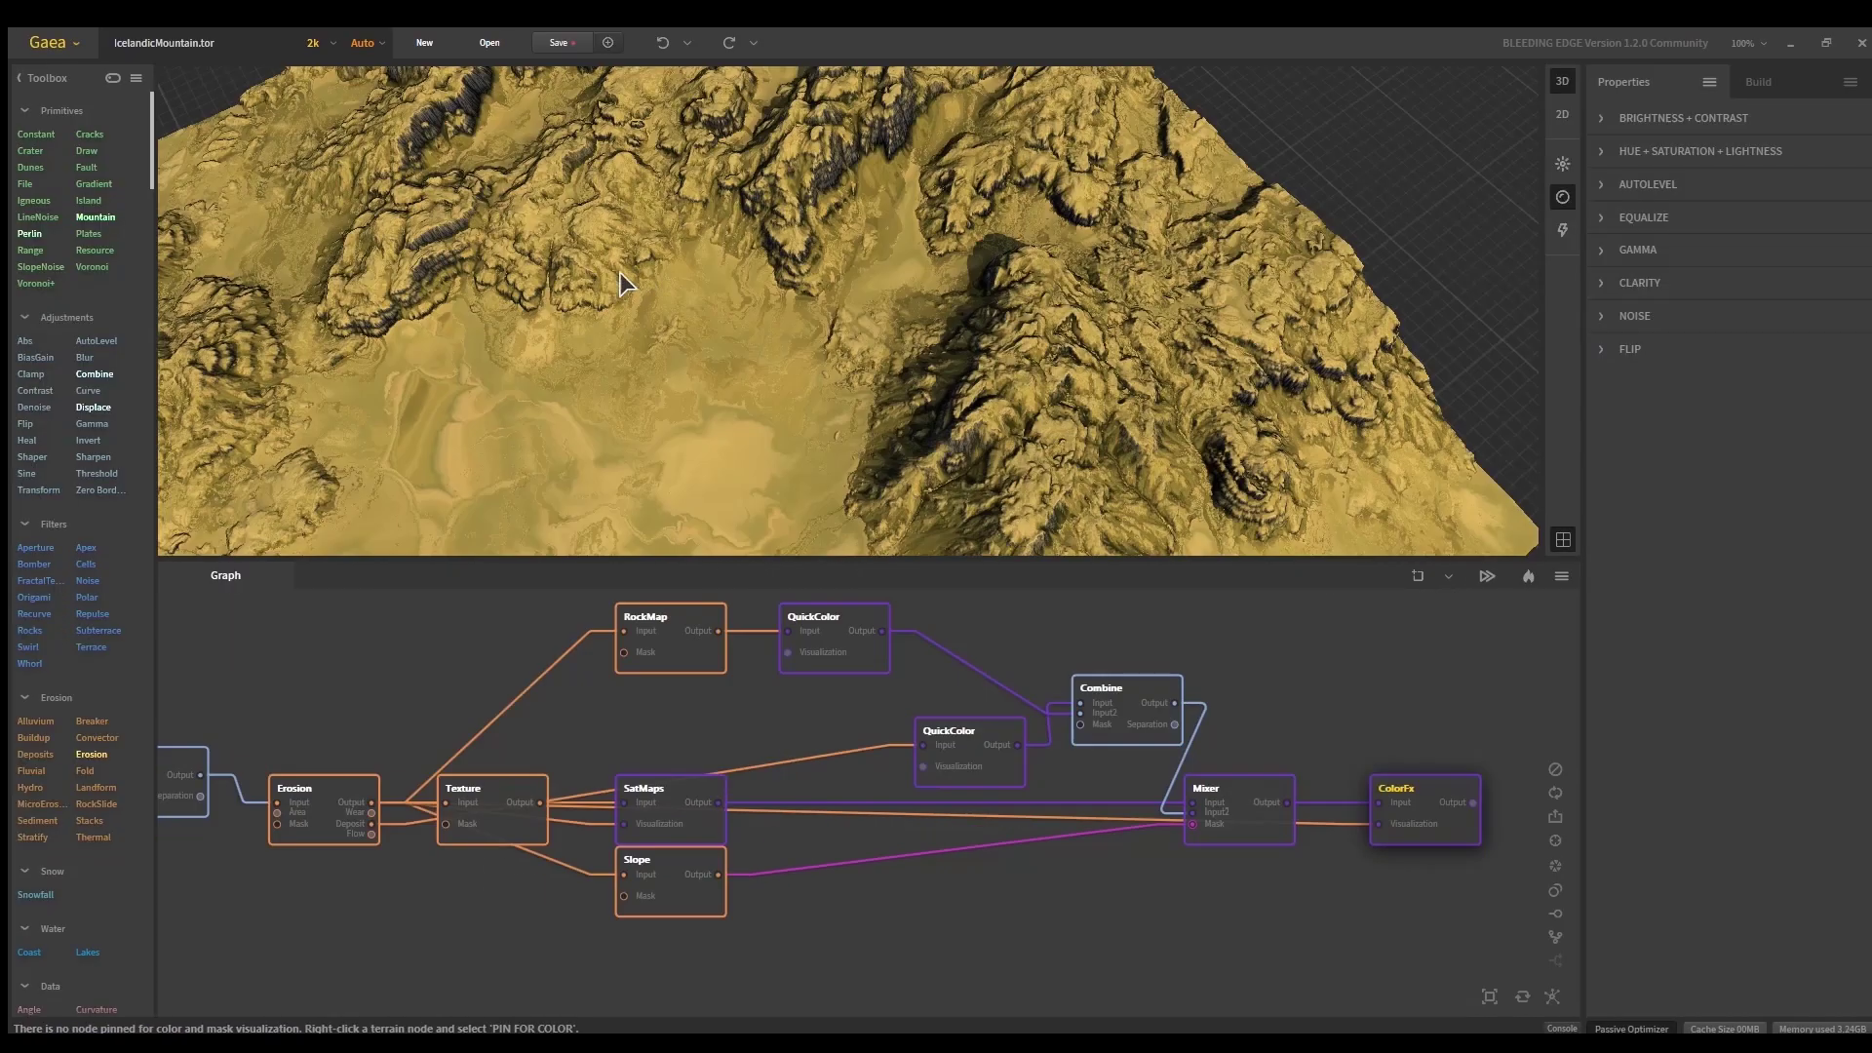
pyautogui.moveTo(620, 272); pyautogui.dragTo(881, 289)
pyautogui.scroll(6, 881, 290)
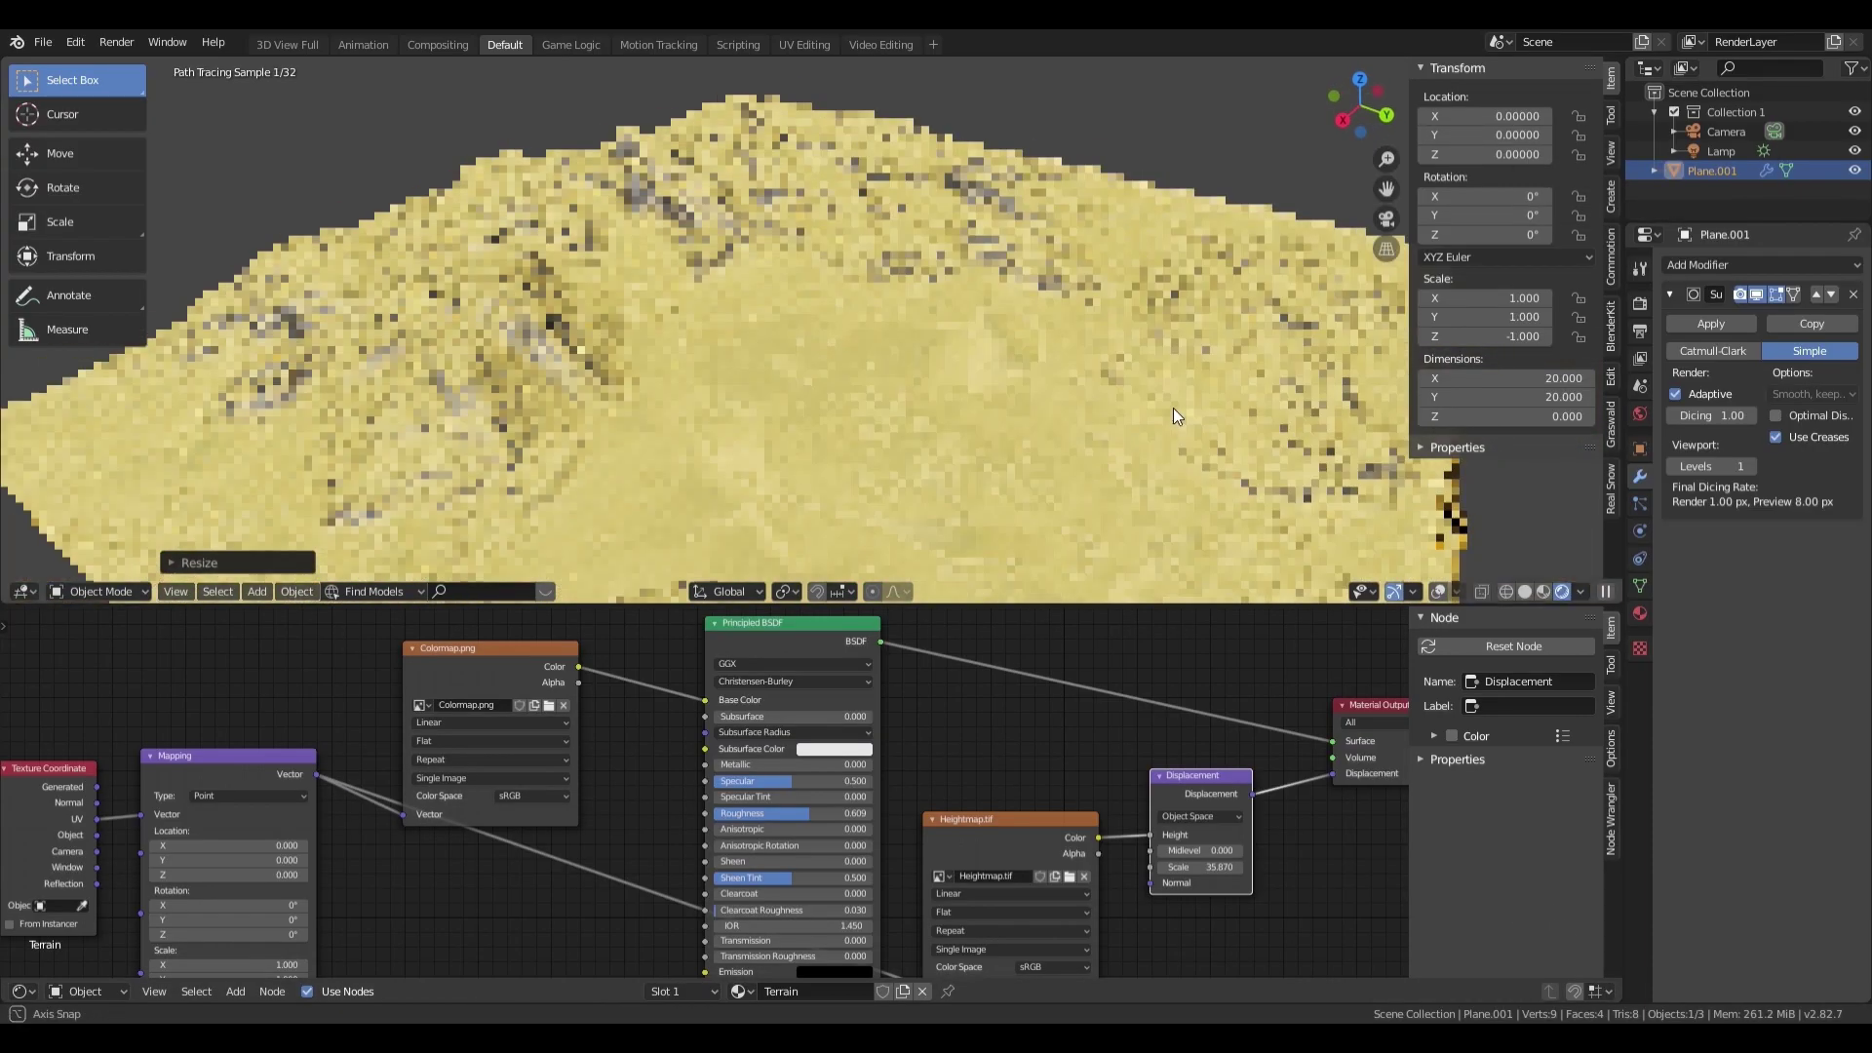
# Step: In Blender, add a Bump node to the Terrain material, driven by Colormap.png and linked to the Principled BSDF's Normal
pyautogui.hotkey('shift', 'a')
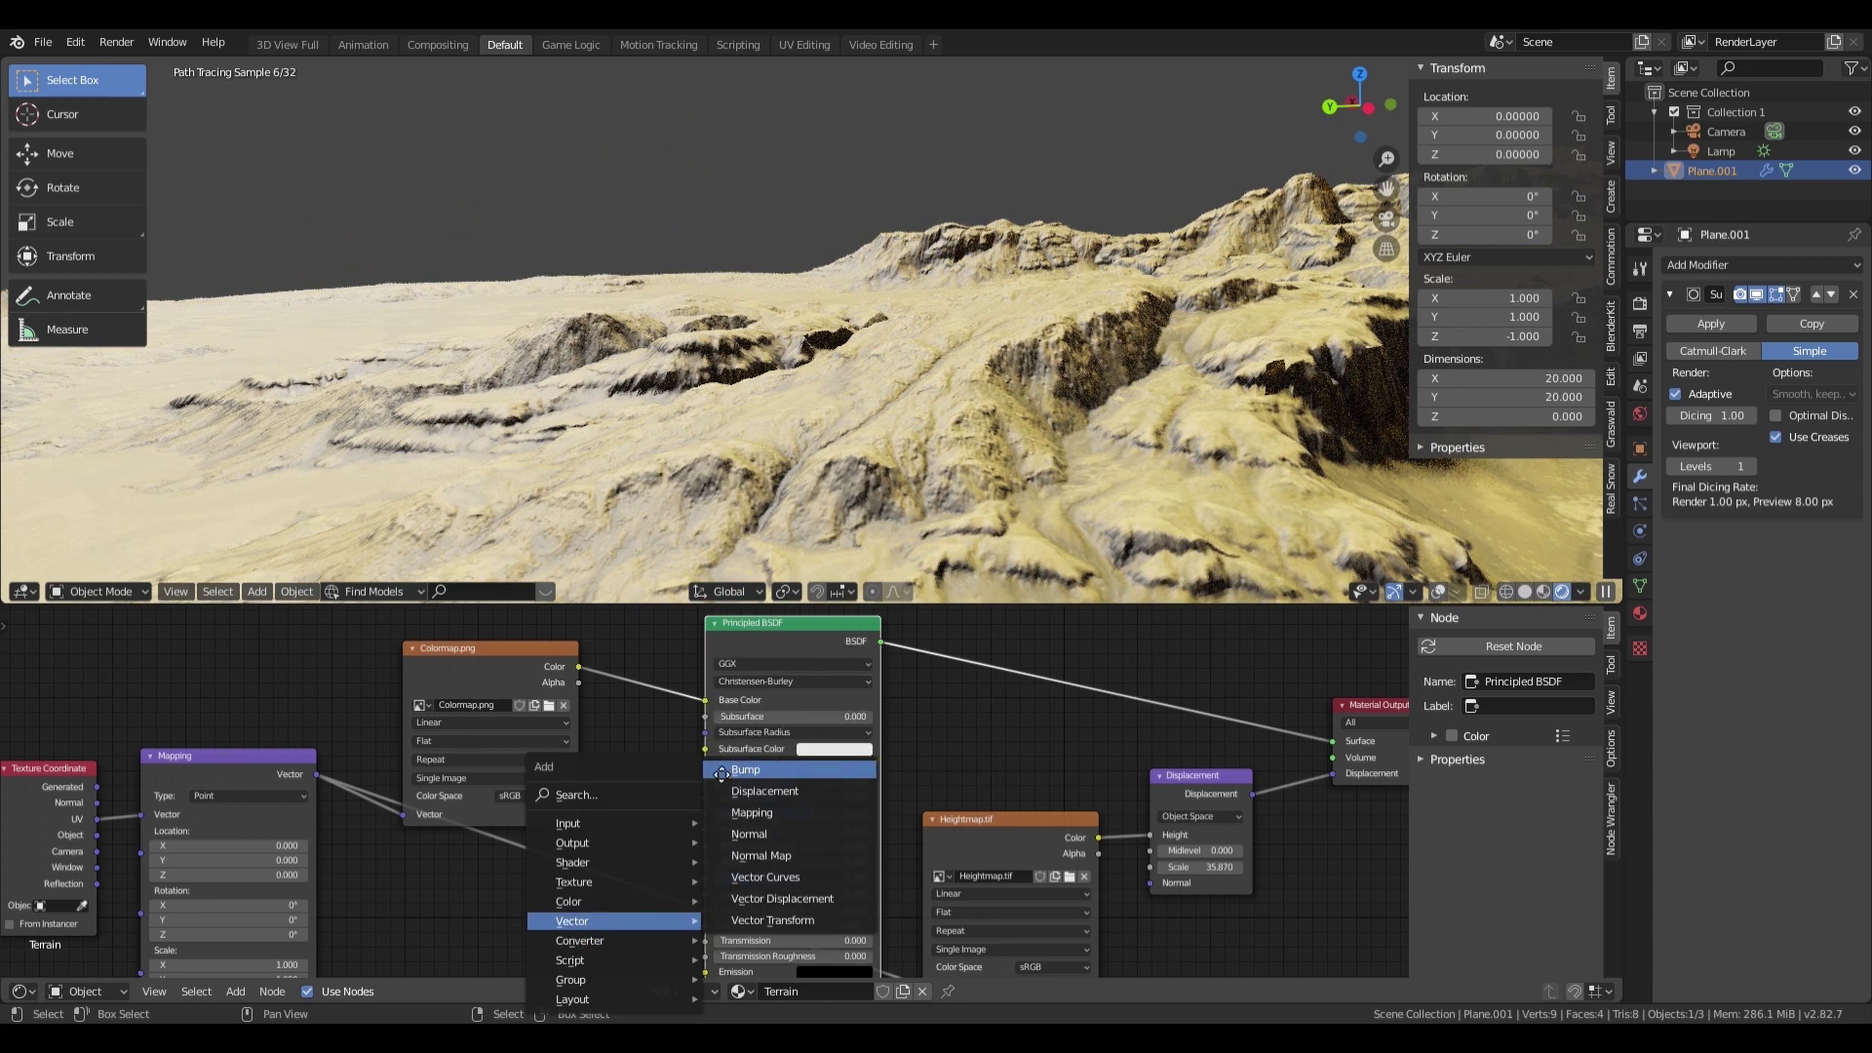
pyautogui.click(721, 773)
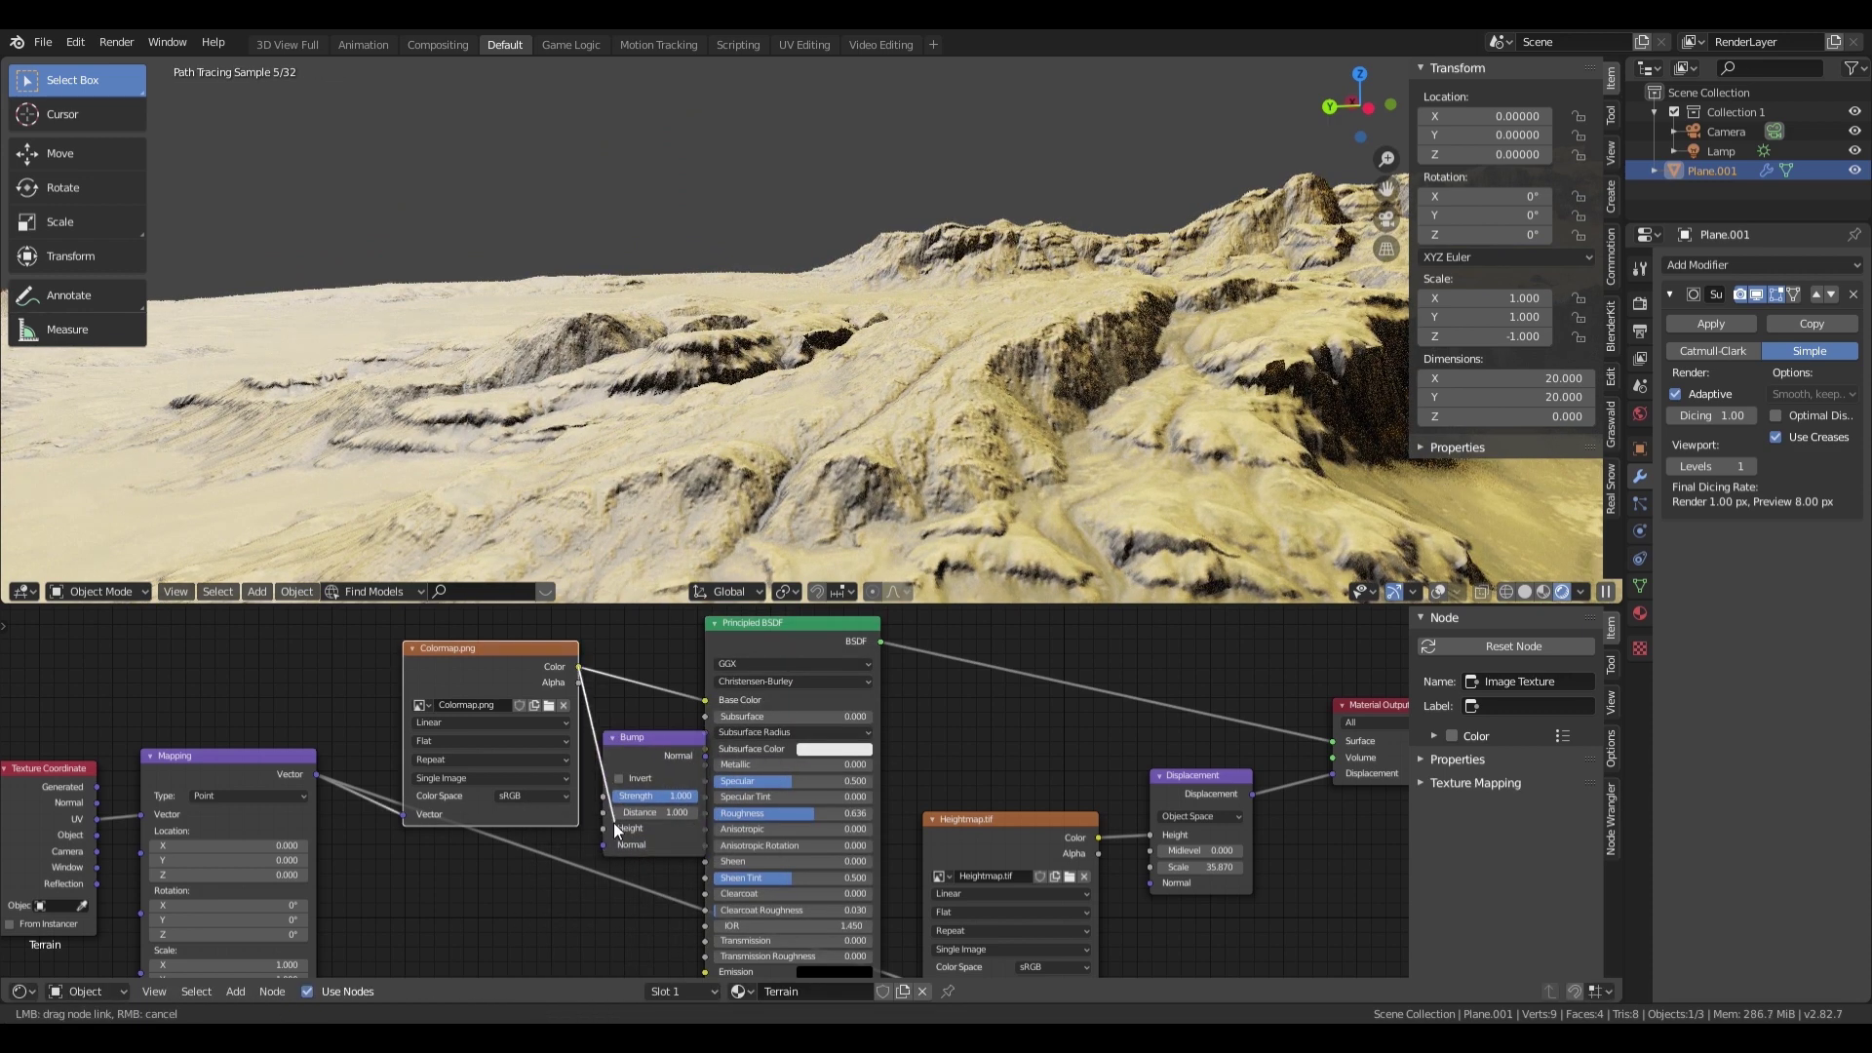
pyautogui.moveTo(612, 822); pyautogui.dragTo(612, 824)
pyautogui.moveTo(612, 824); pyautogui.dragTo(700, 690, button='middle')
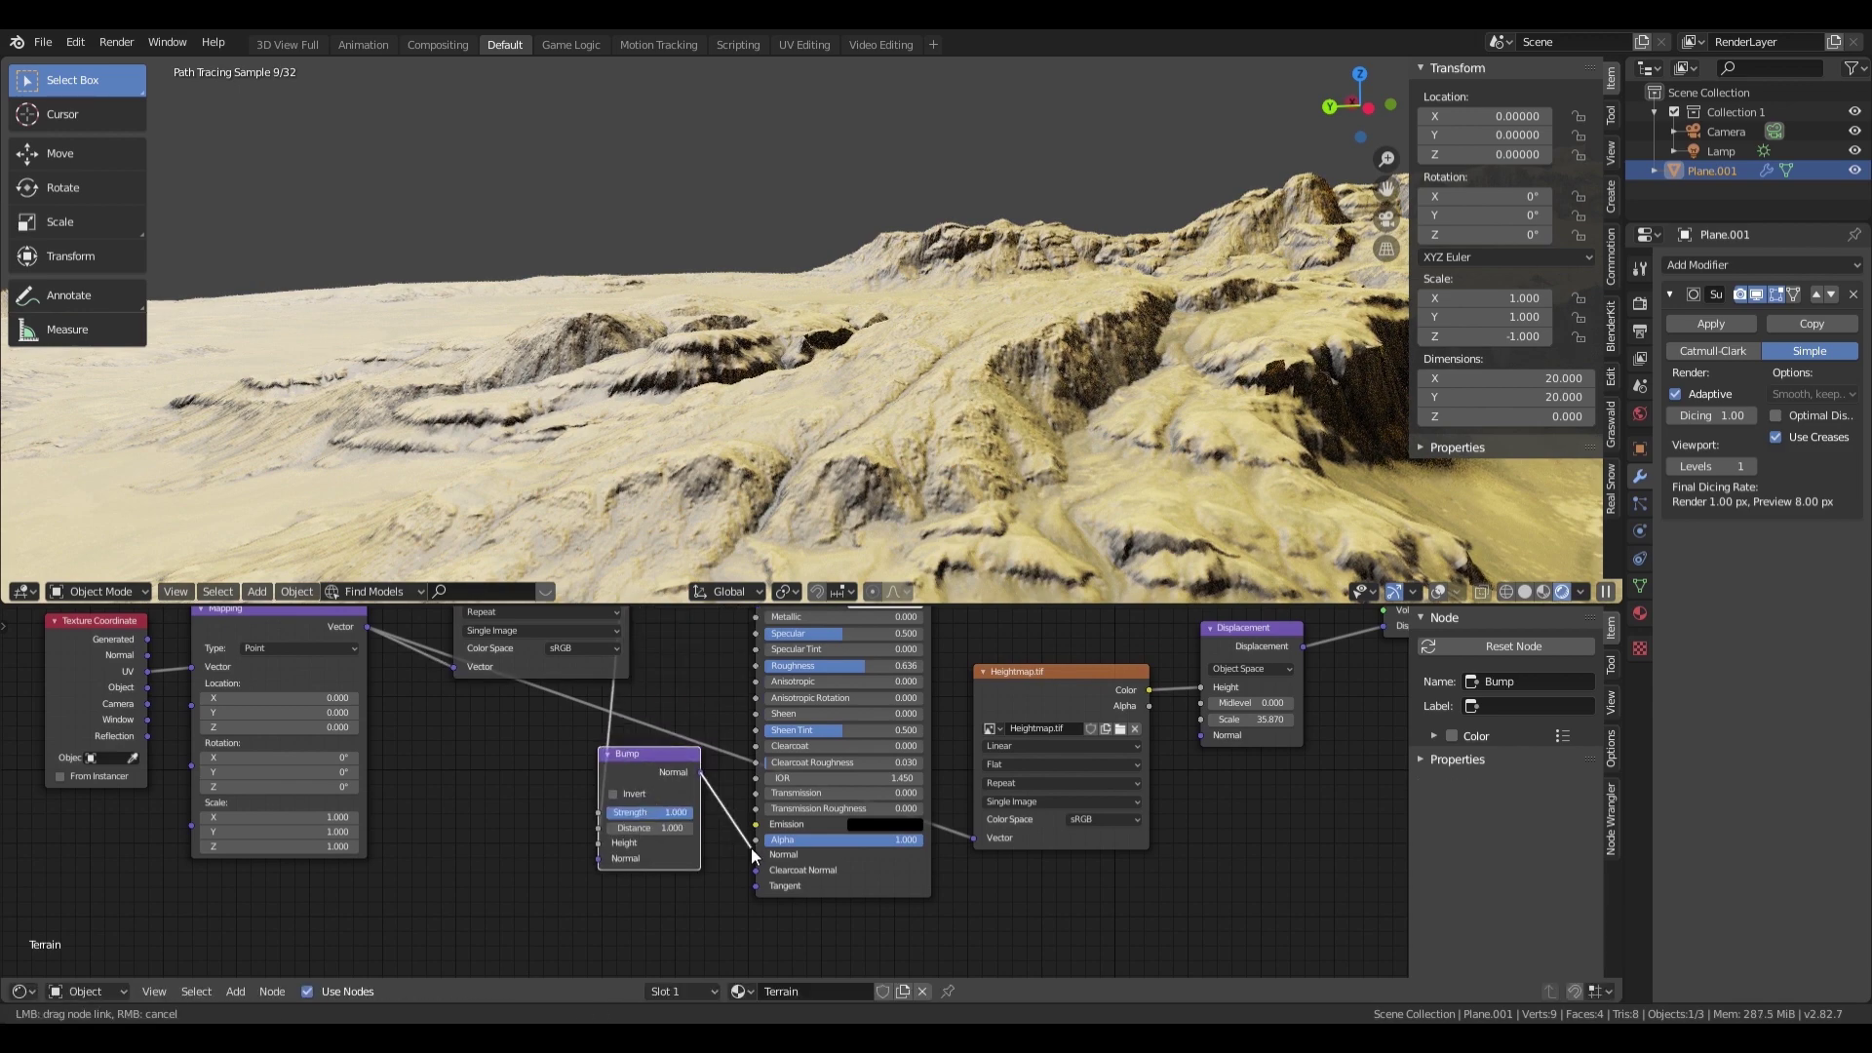
pyautogui.moveTo(751, 846); pyautogui.dragTo(753, 853)
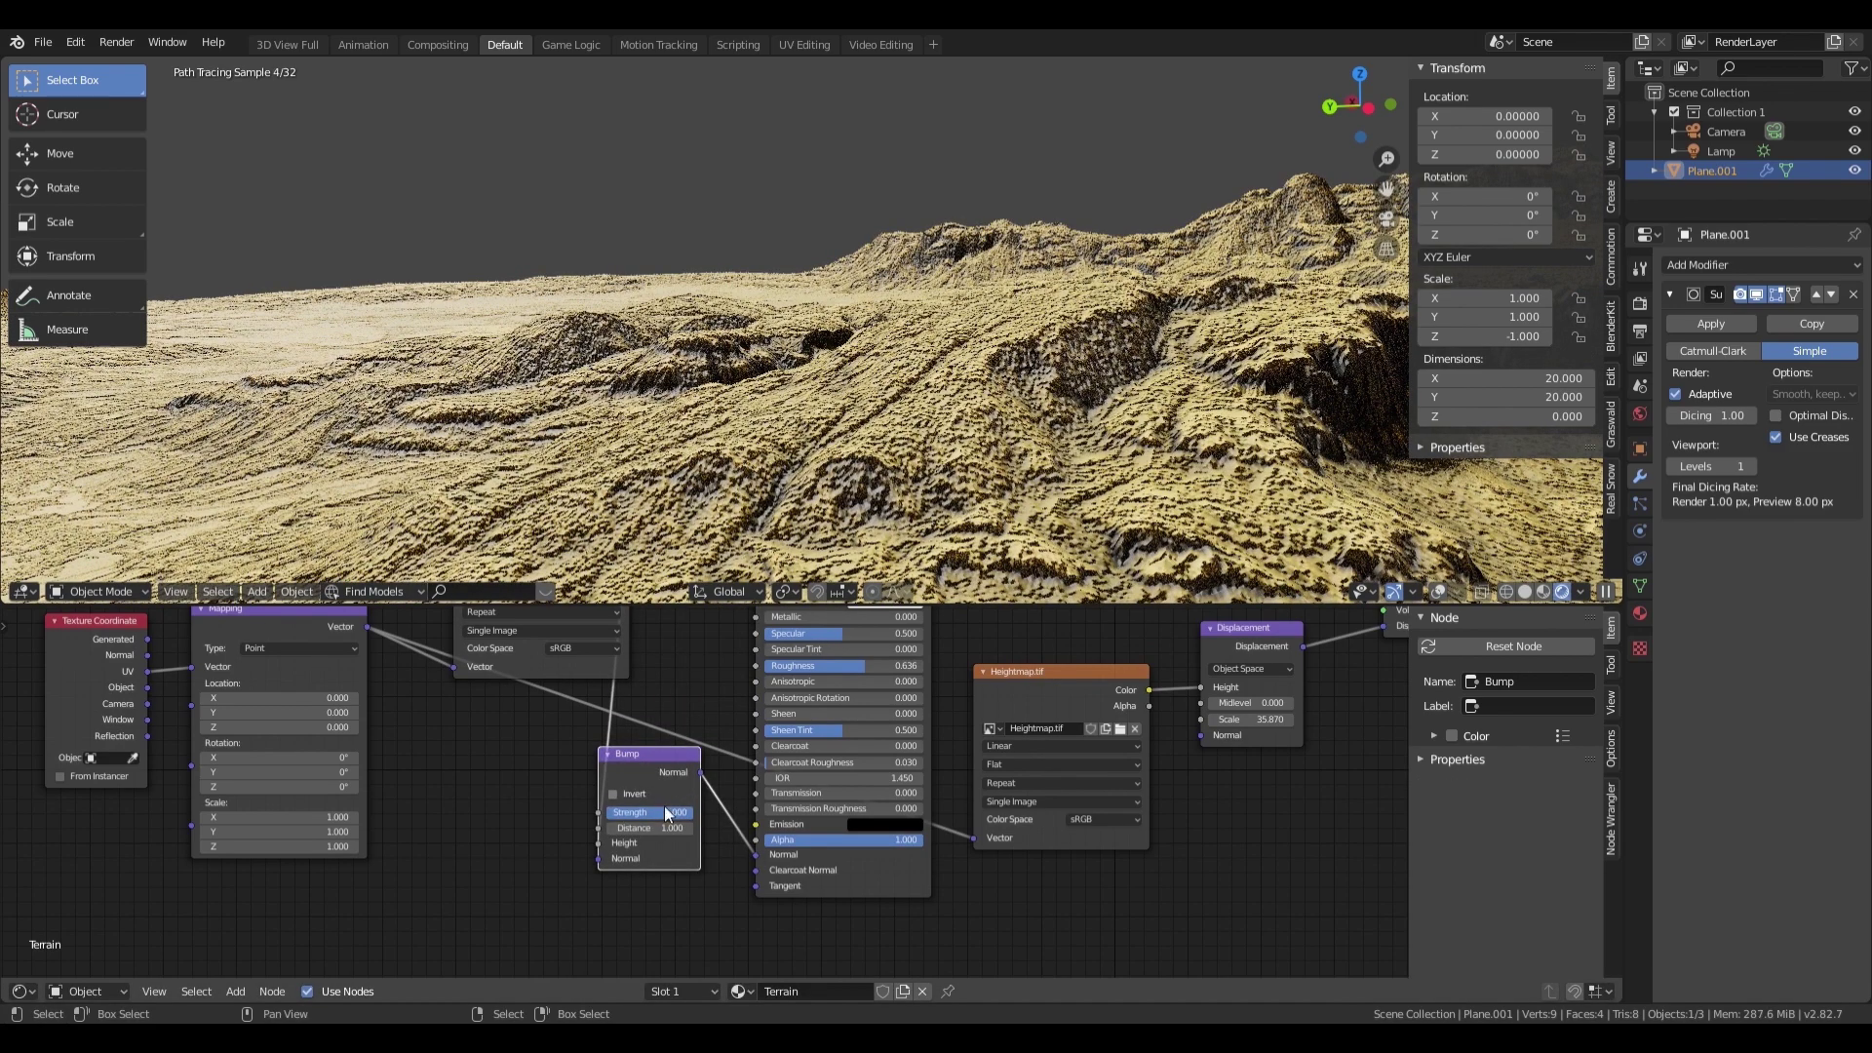
# Step: Preview the inverted velocity map, link it to the Principled BSDF's Roughness, and return the preview to the full shader
pyautogui.moveTo(664, 805); pyautogui.dragTo(765, 943, button='middle')
pyautogui.scroll(-2, 816, 903)
pyautogui.keyDown('ctrl'); pyautogui.keyDown('shift'); pyautogui.click(741, 655); pyautogui.keyUp('shift'); pyautogui.keyUp('ctrl')
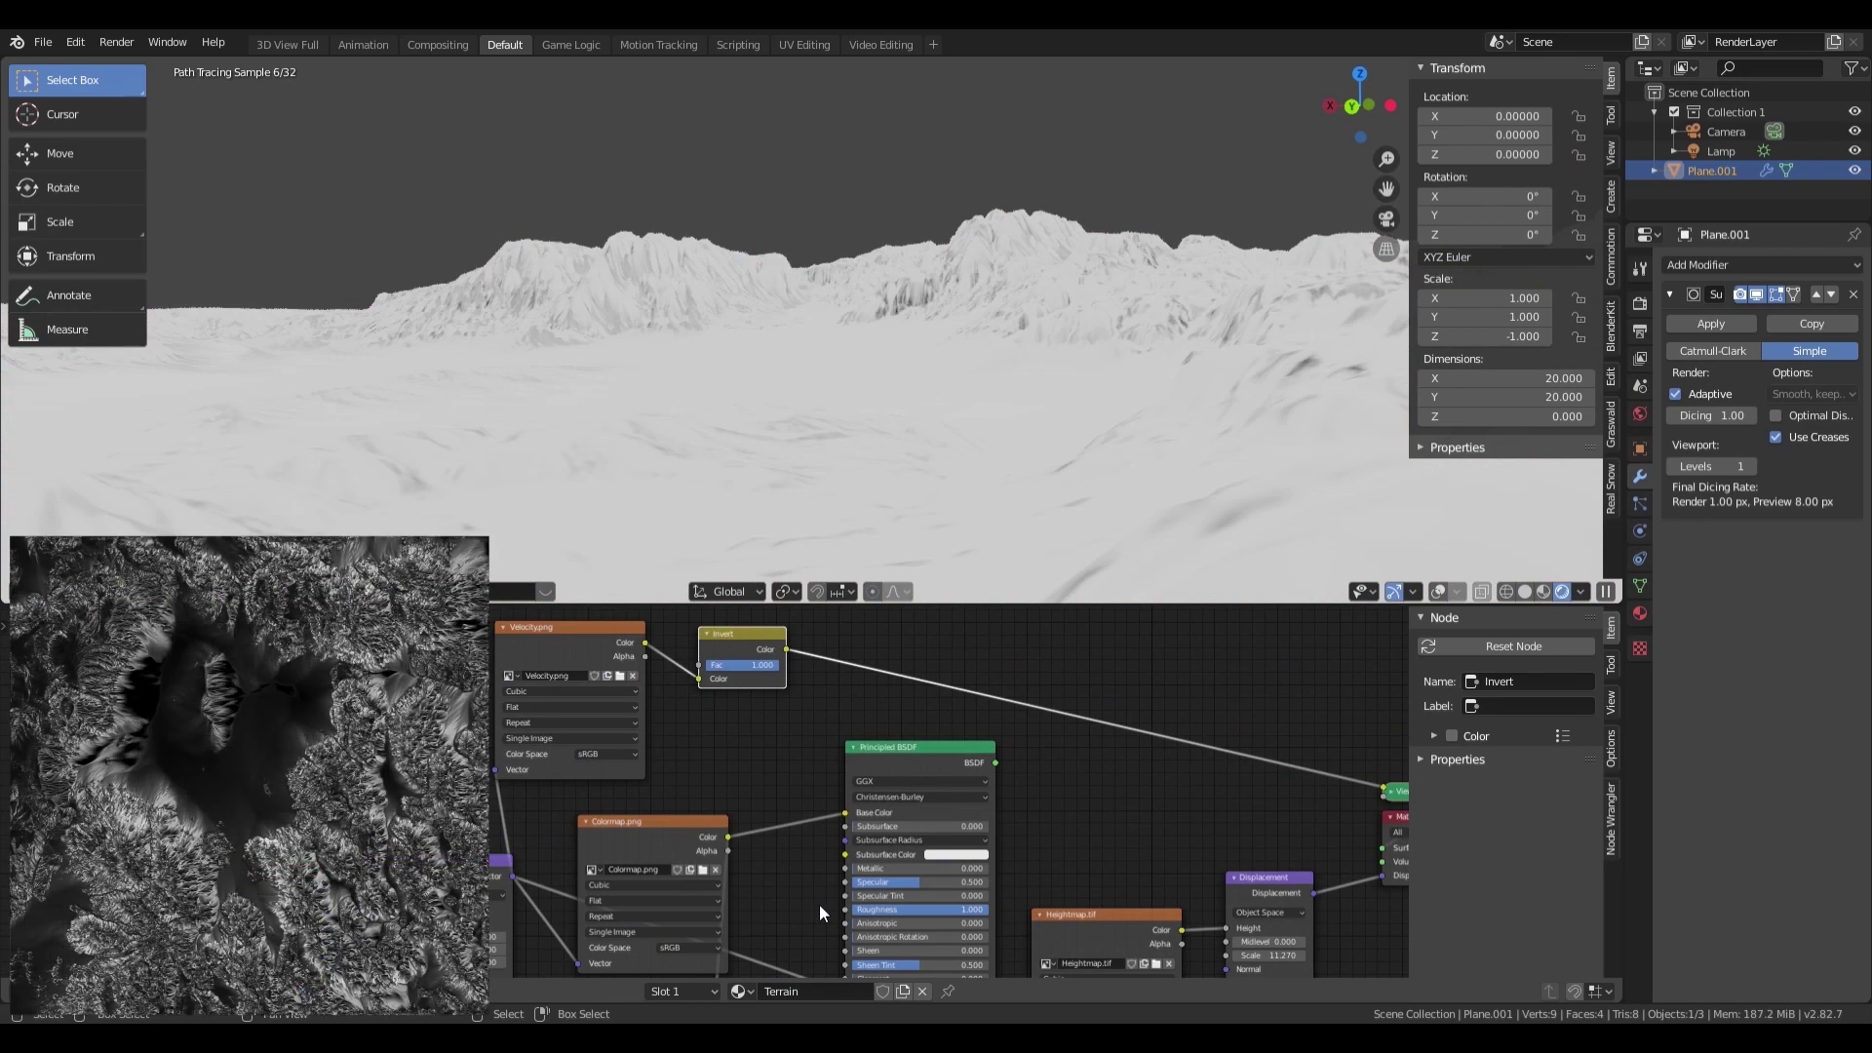
pyautogui.moveTo(785, 650); pyautogui.dragTo(846, 905)
pyautogui.keyDown('ctrl'); pyautogui.keyDown('shift'); pyautogui.click(932, 747); pyautogui.keyUp('shift'); pyautogui.keyUp('ctrl')
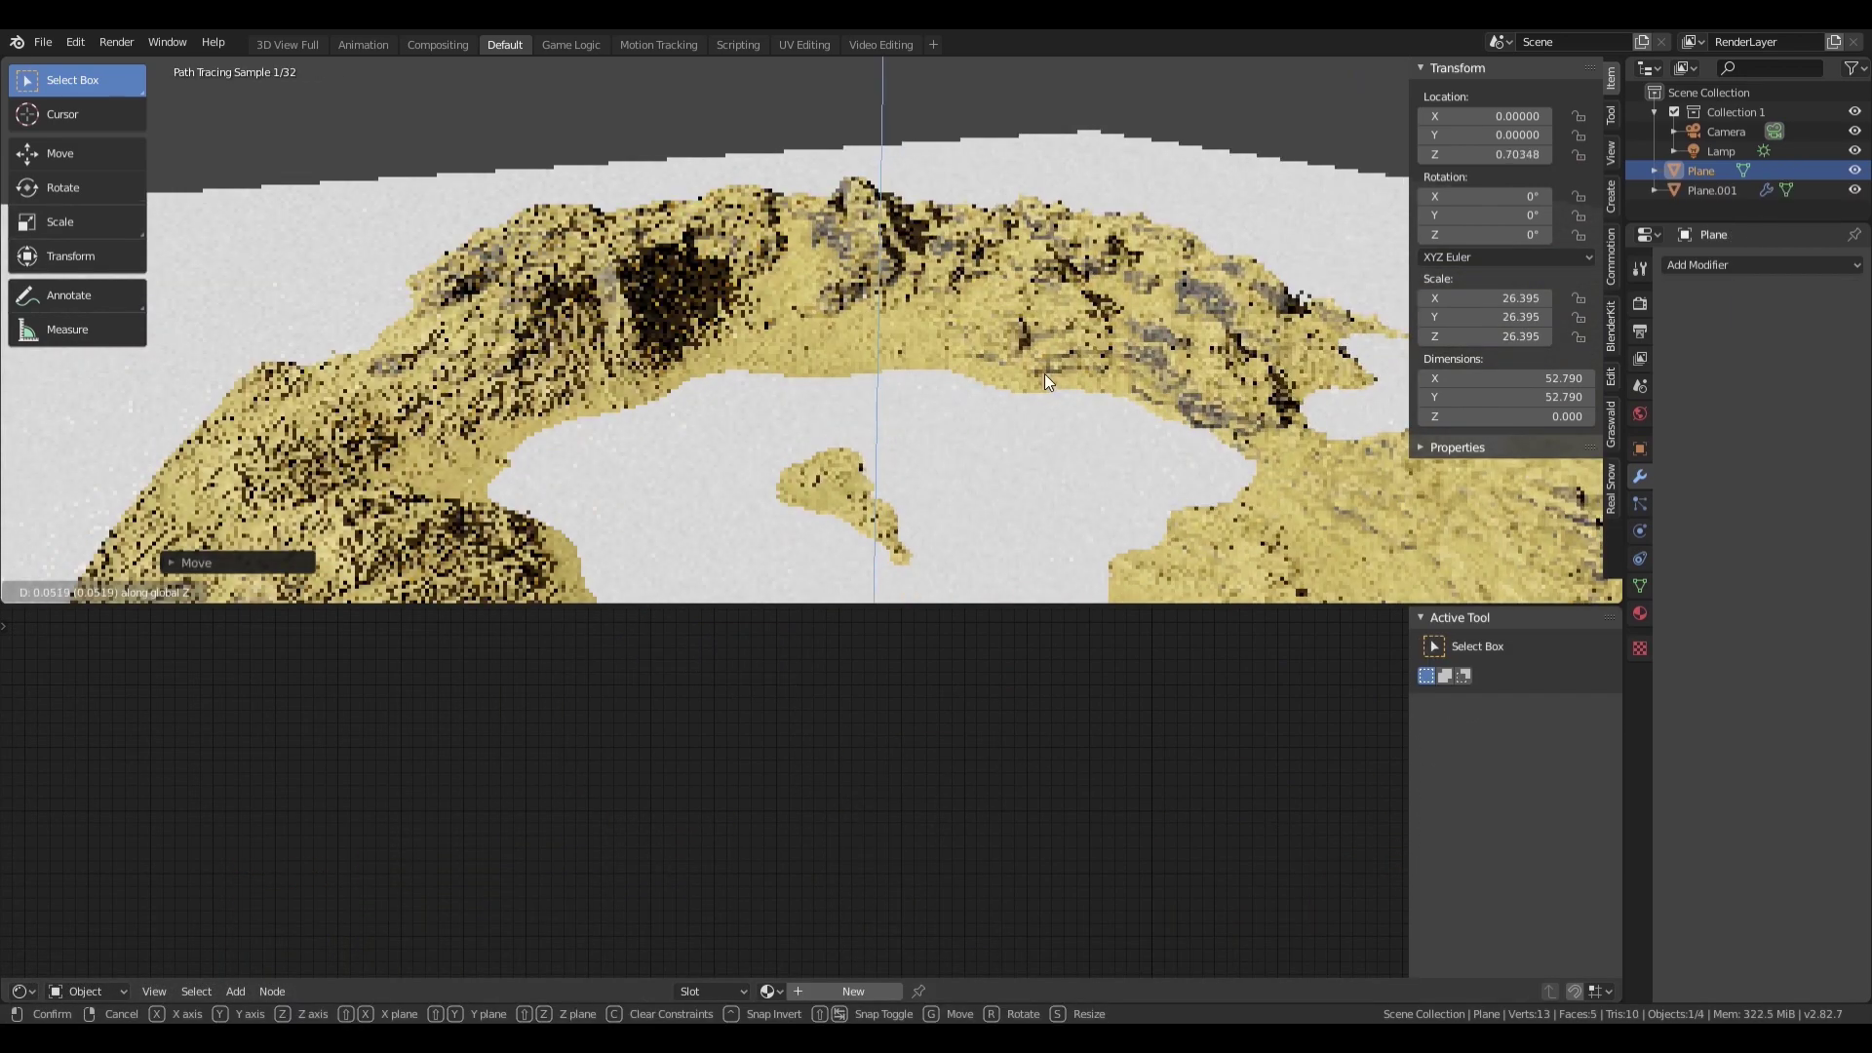
# Step: Raise the water plane to Z 0.70348 and add an Image Texture node to its material, previewing it on the surface
pyautogui.click(1063, 388)
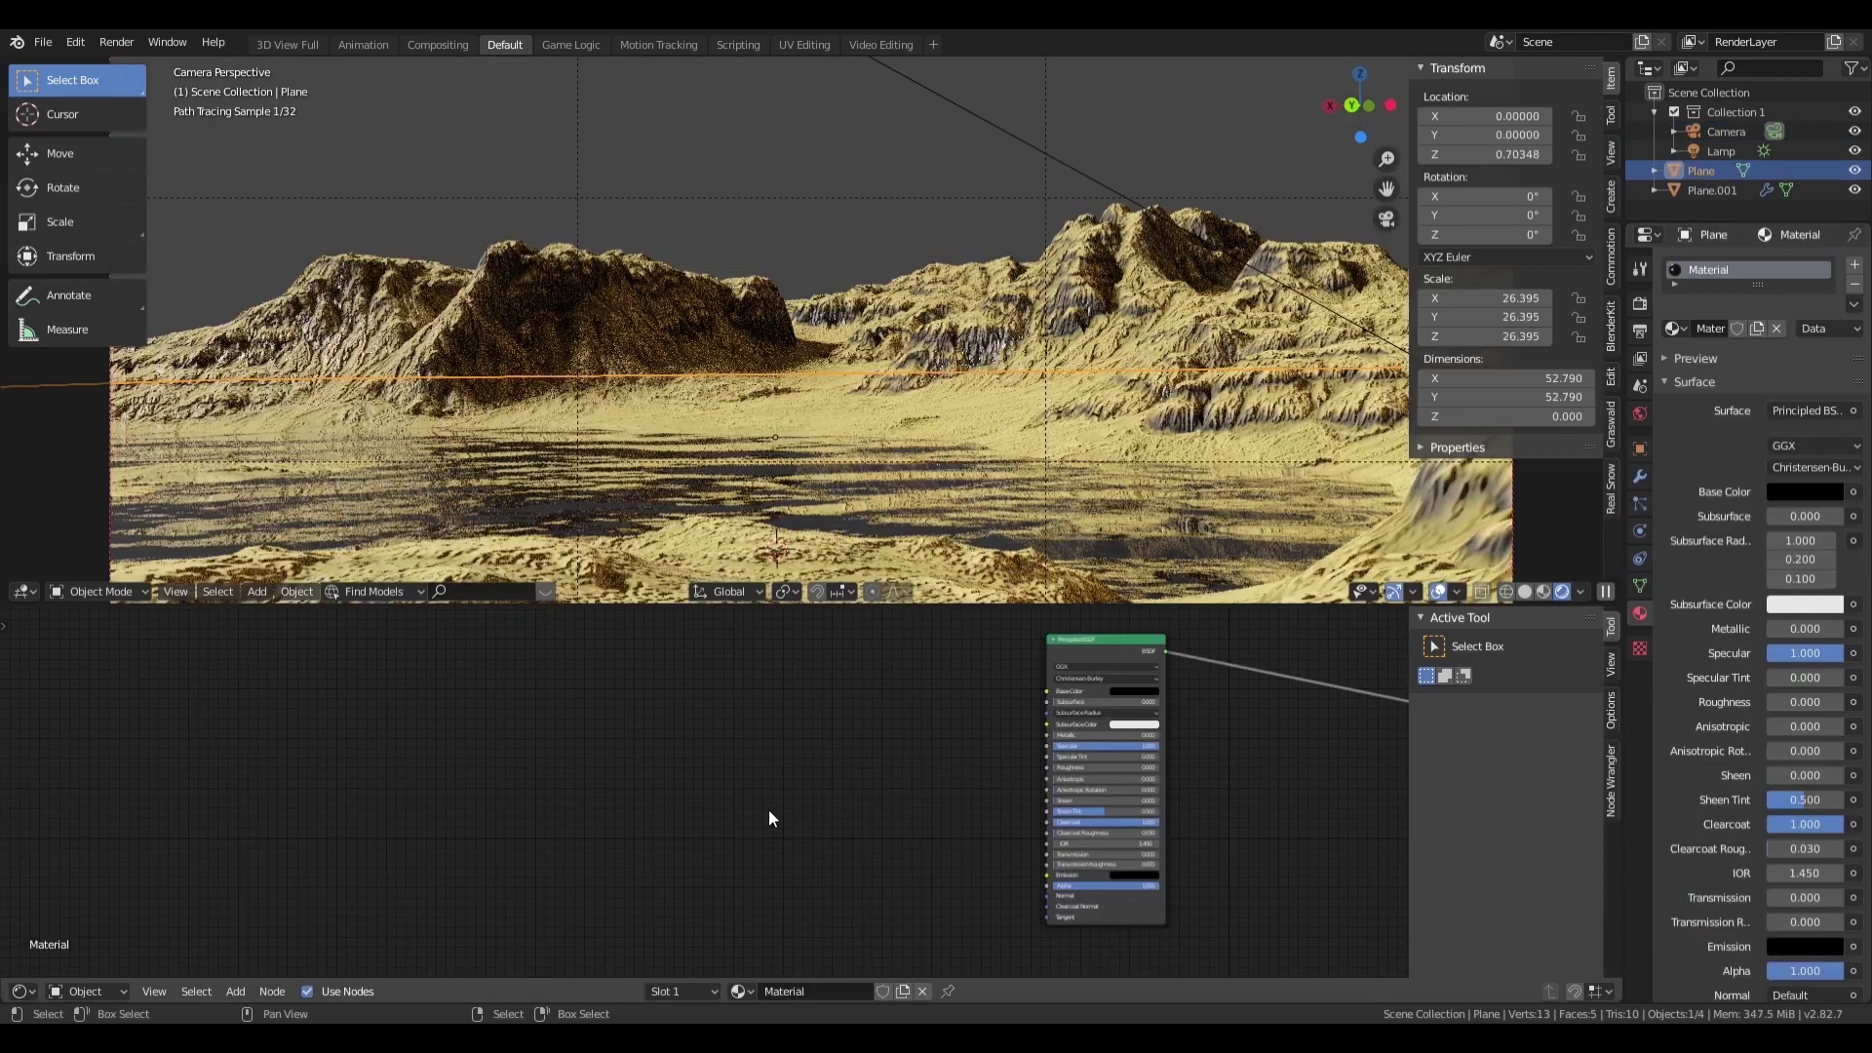
pyautogui.hotkey('shift', 'a')
pyautogui.moveTo(786, 779)
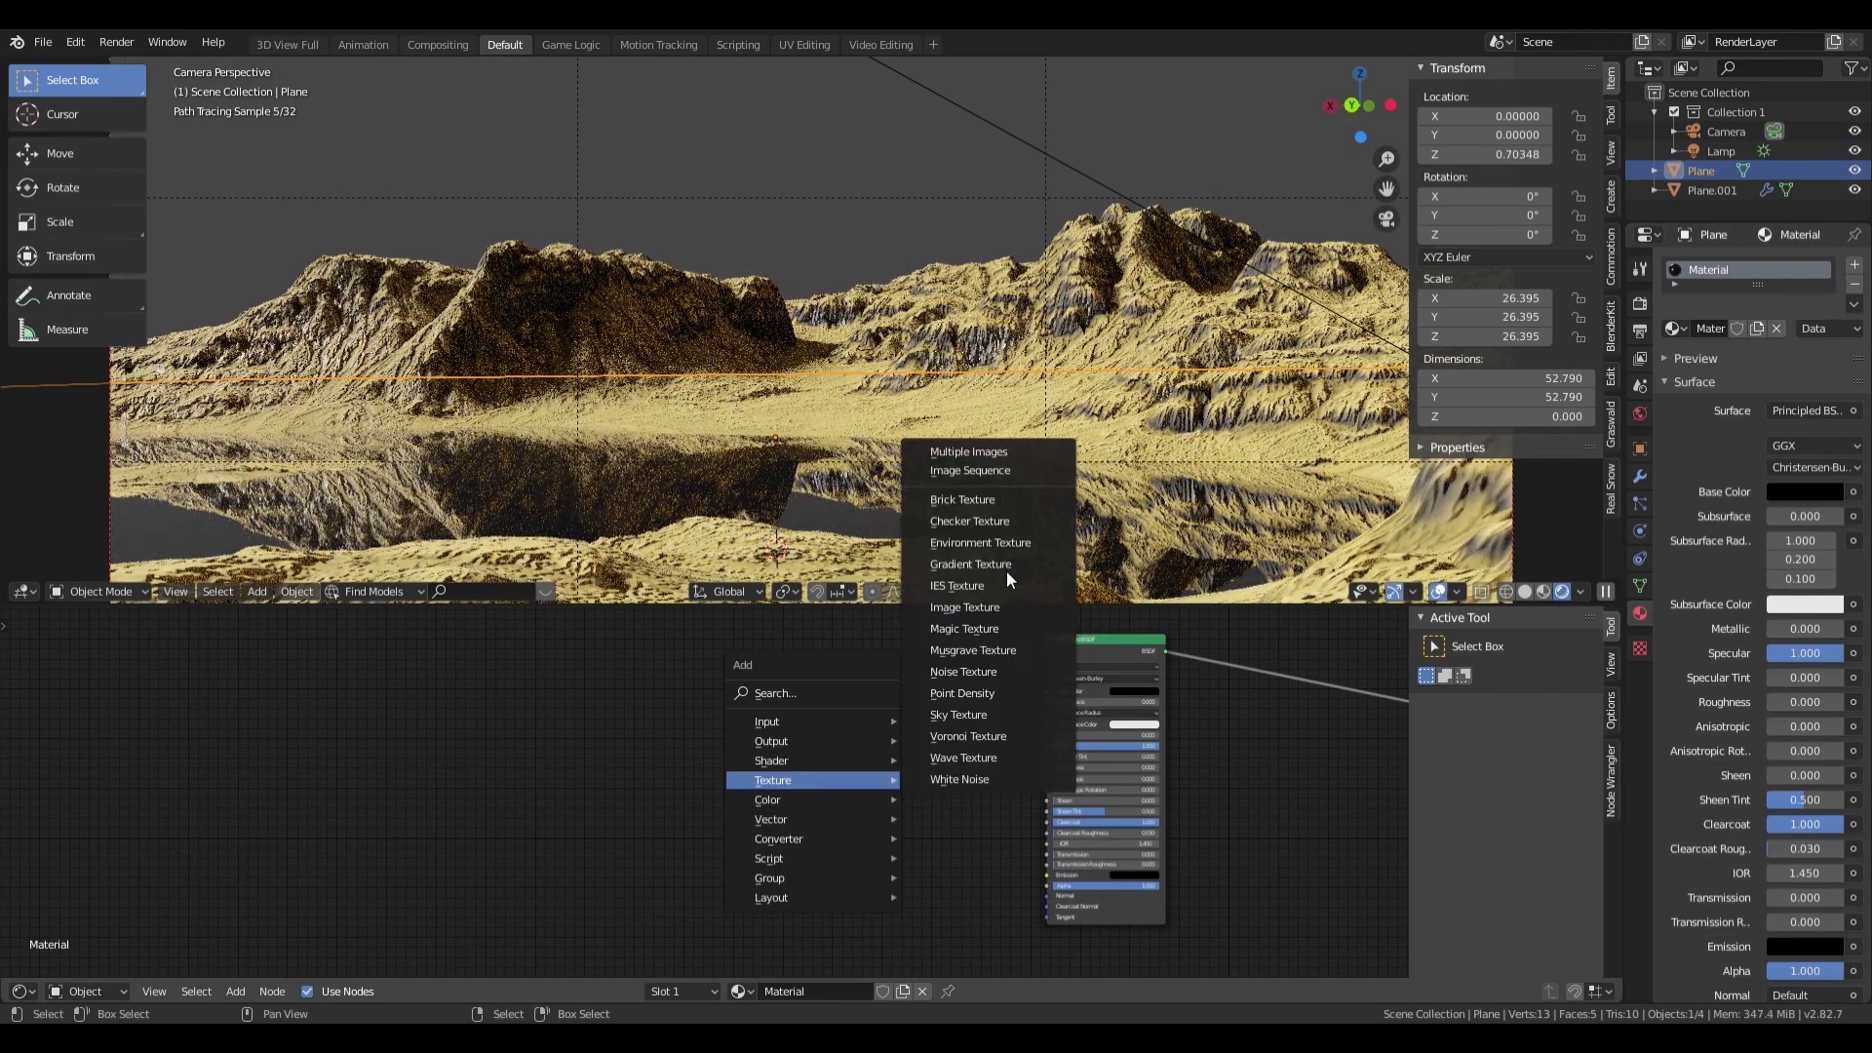
pyautogui.click(965, 606)
pyautogui.click(757, 775)
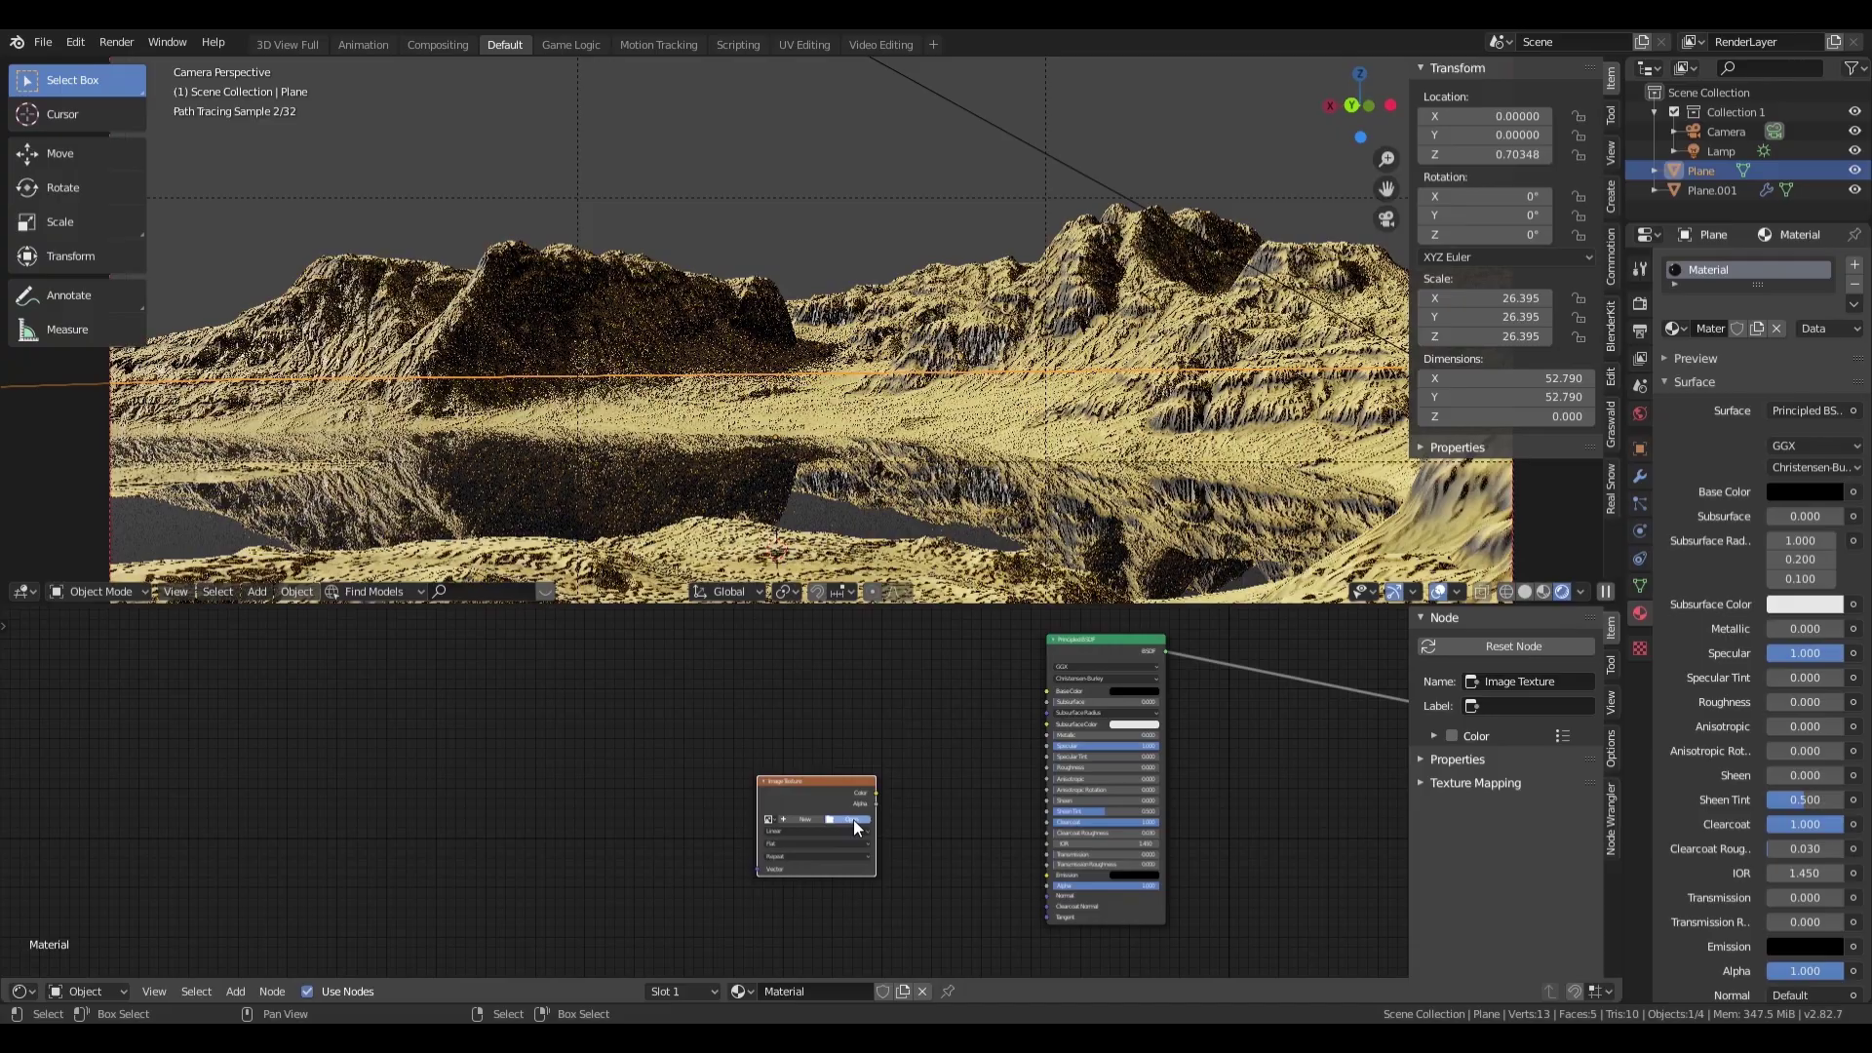
pyautogui.keyDown('ctrl'); pyautogui.keyDown('shift'); pyautogui.click(819, 809); pyautogui.keyUp('shift'); pyautogui.keyUp('ctrl')
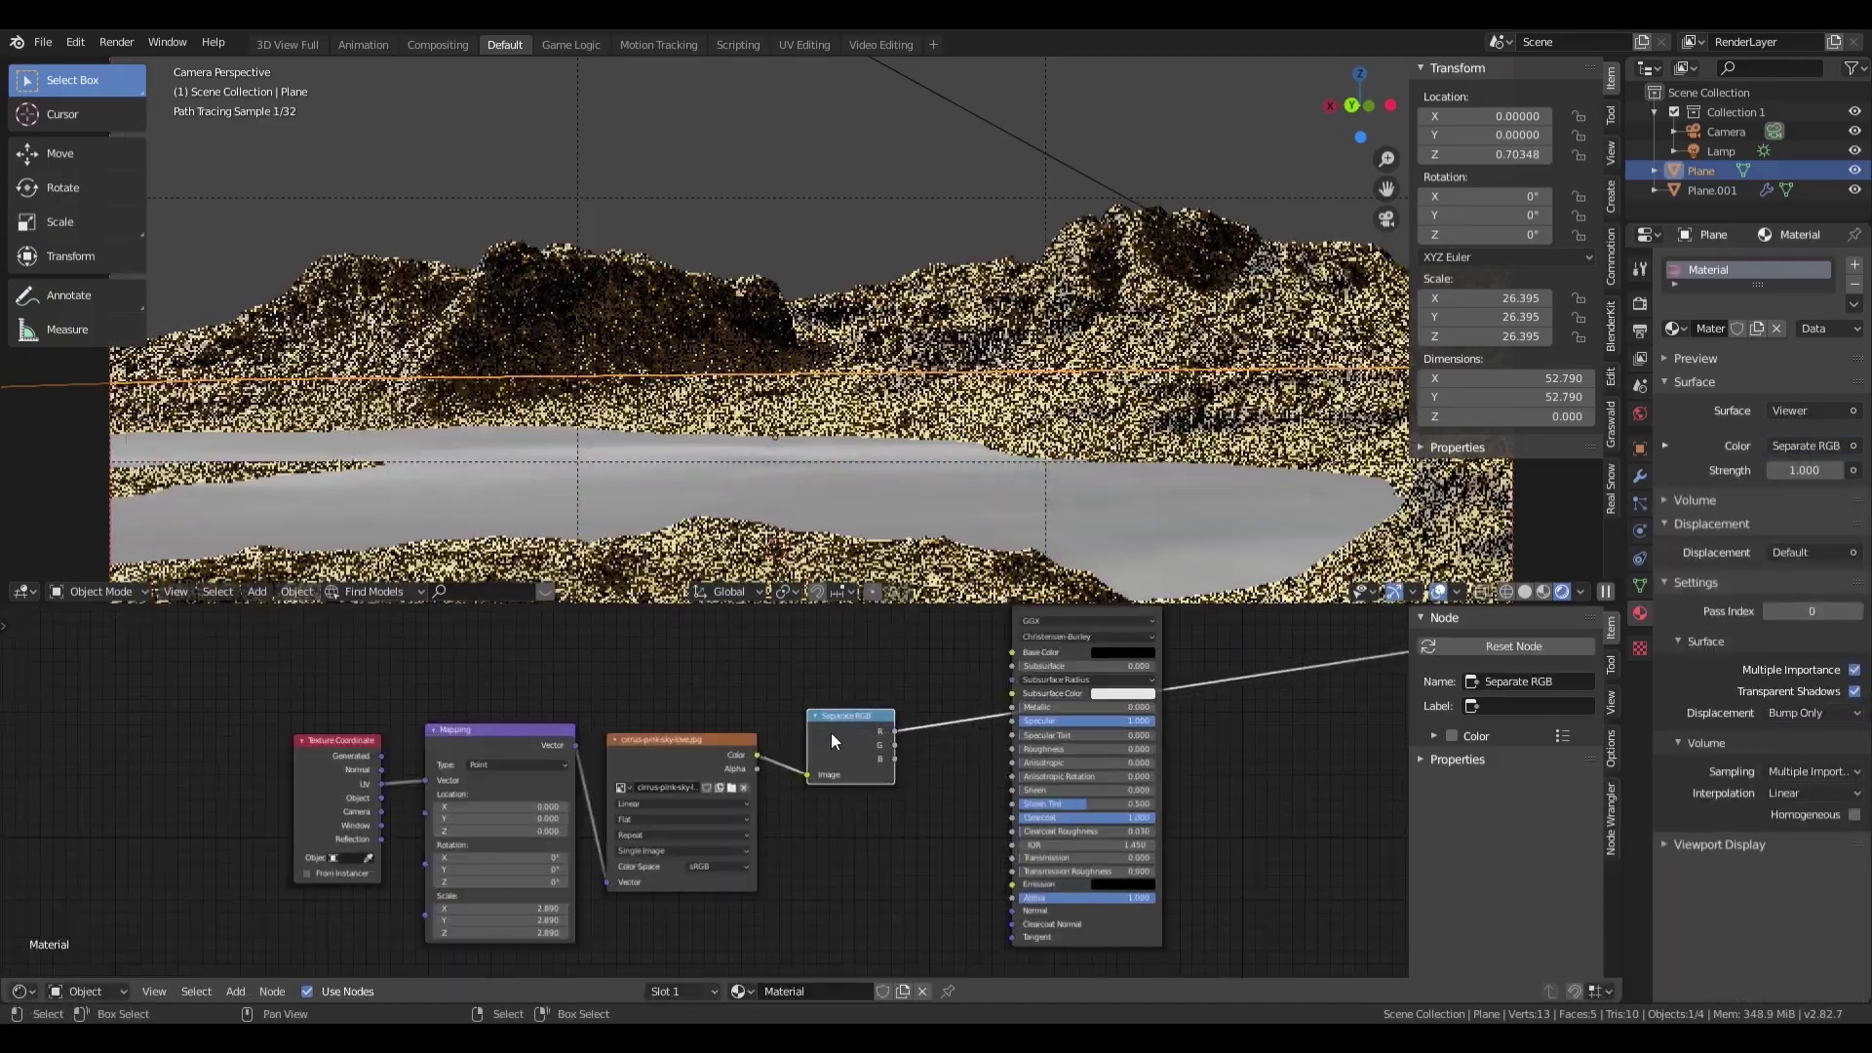
# Step: Set the water texture's Mapping scale to 4.630 on all axes and inspect the bump pattern across the lake
pyautogui.moveTo(795, 409); pyautogui.dragTo(809, 460, button='middle')
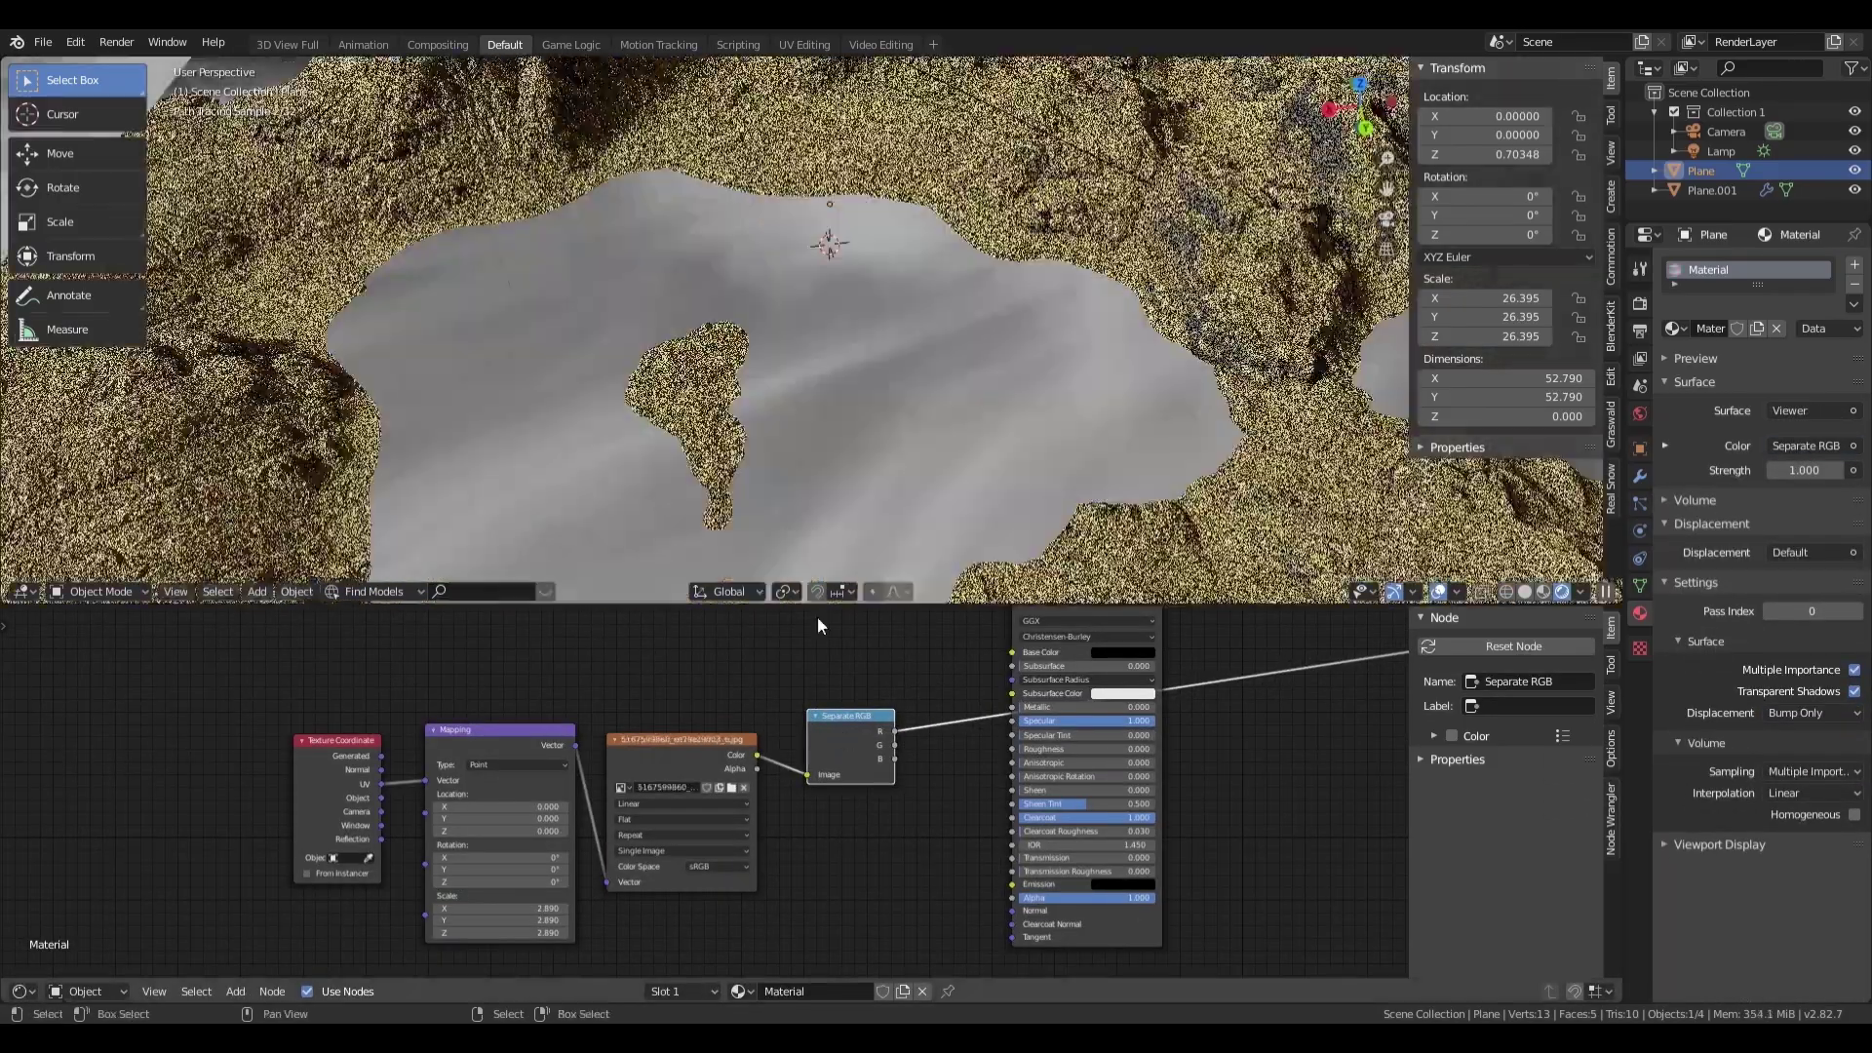
pyautogui.moveTo(492, 908); pyautogui.dragTo(522, 907)
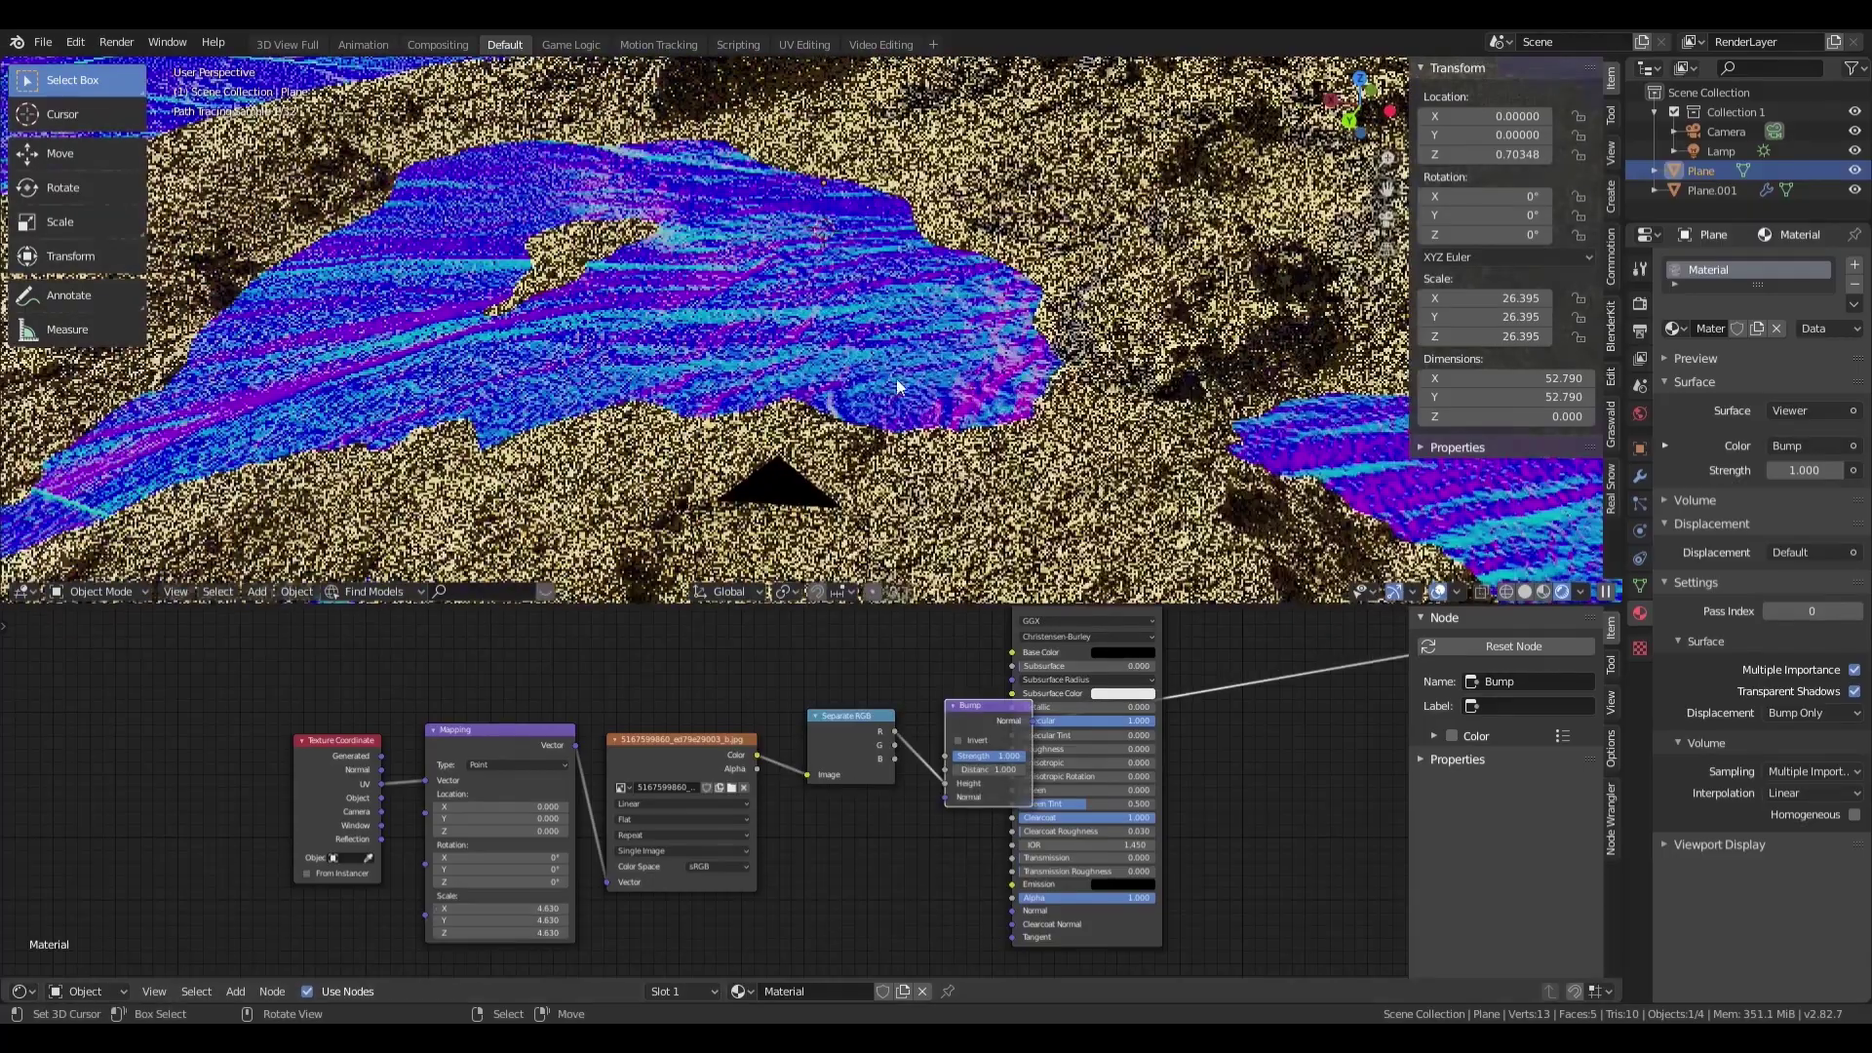
pyautogui.moveTo(848, 385); pyautogui.dragTo(858, 401, button='middle')
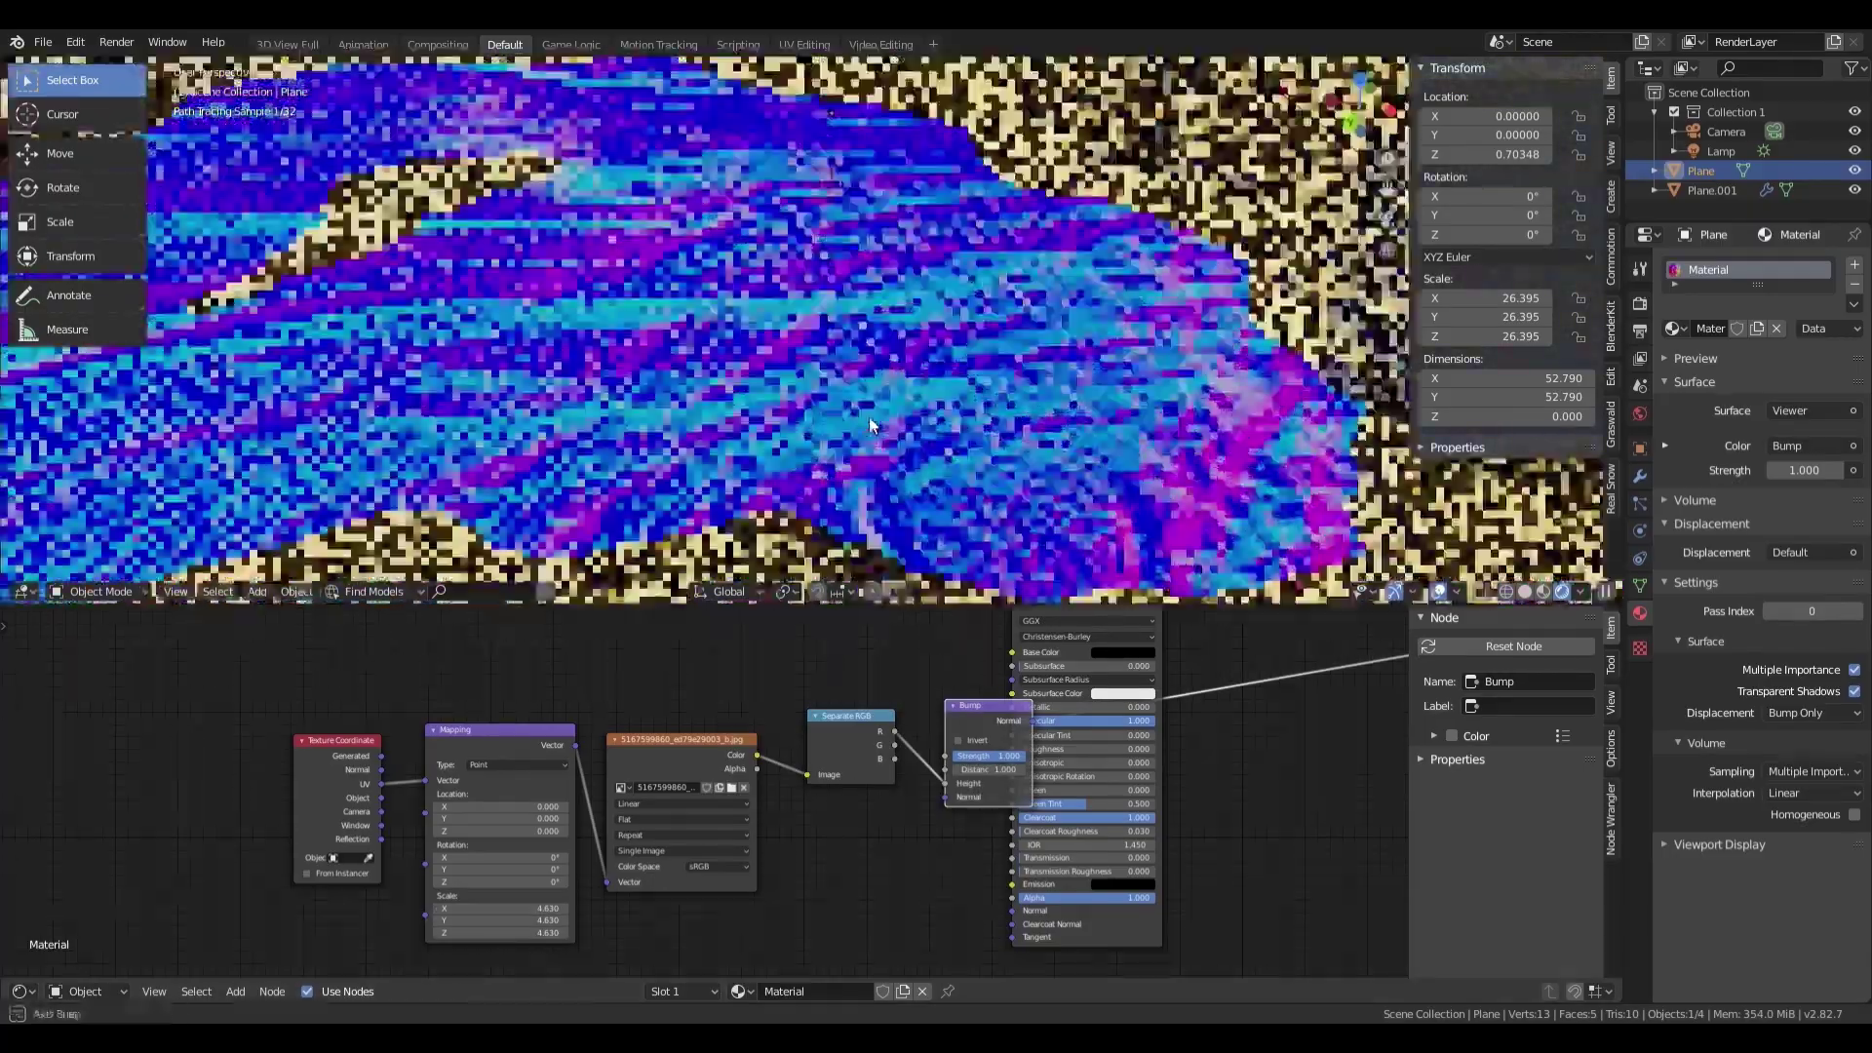
pyautogui.moveTo(872, 429); pyautogui.dragTo(889, 462, button='middle')
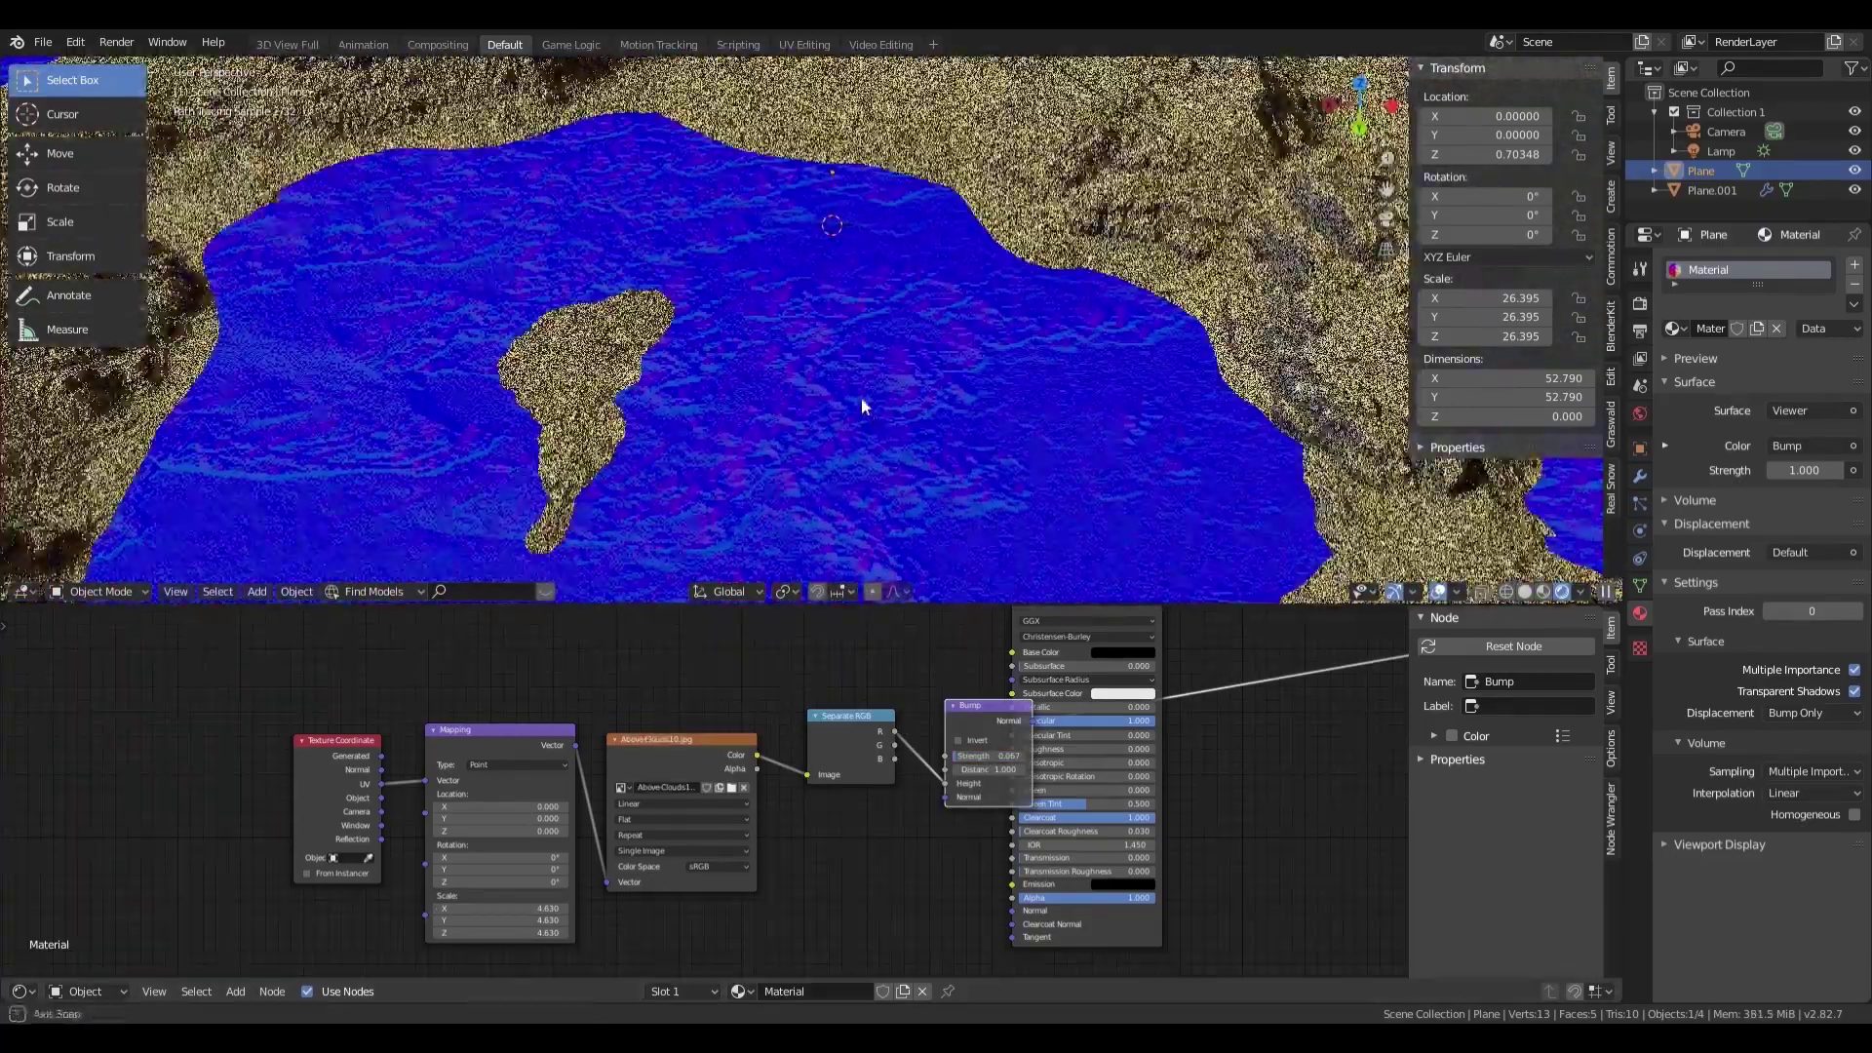
pyautogui.moveTo(862, 400); pyautogui.dragTo(868, 385, button='middle')
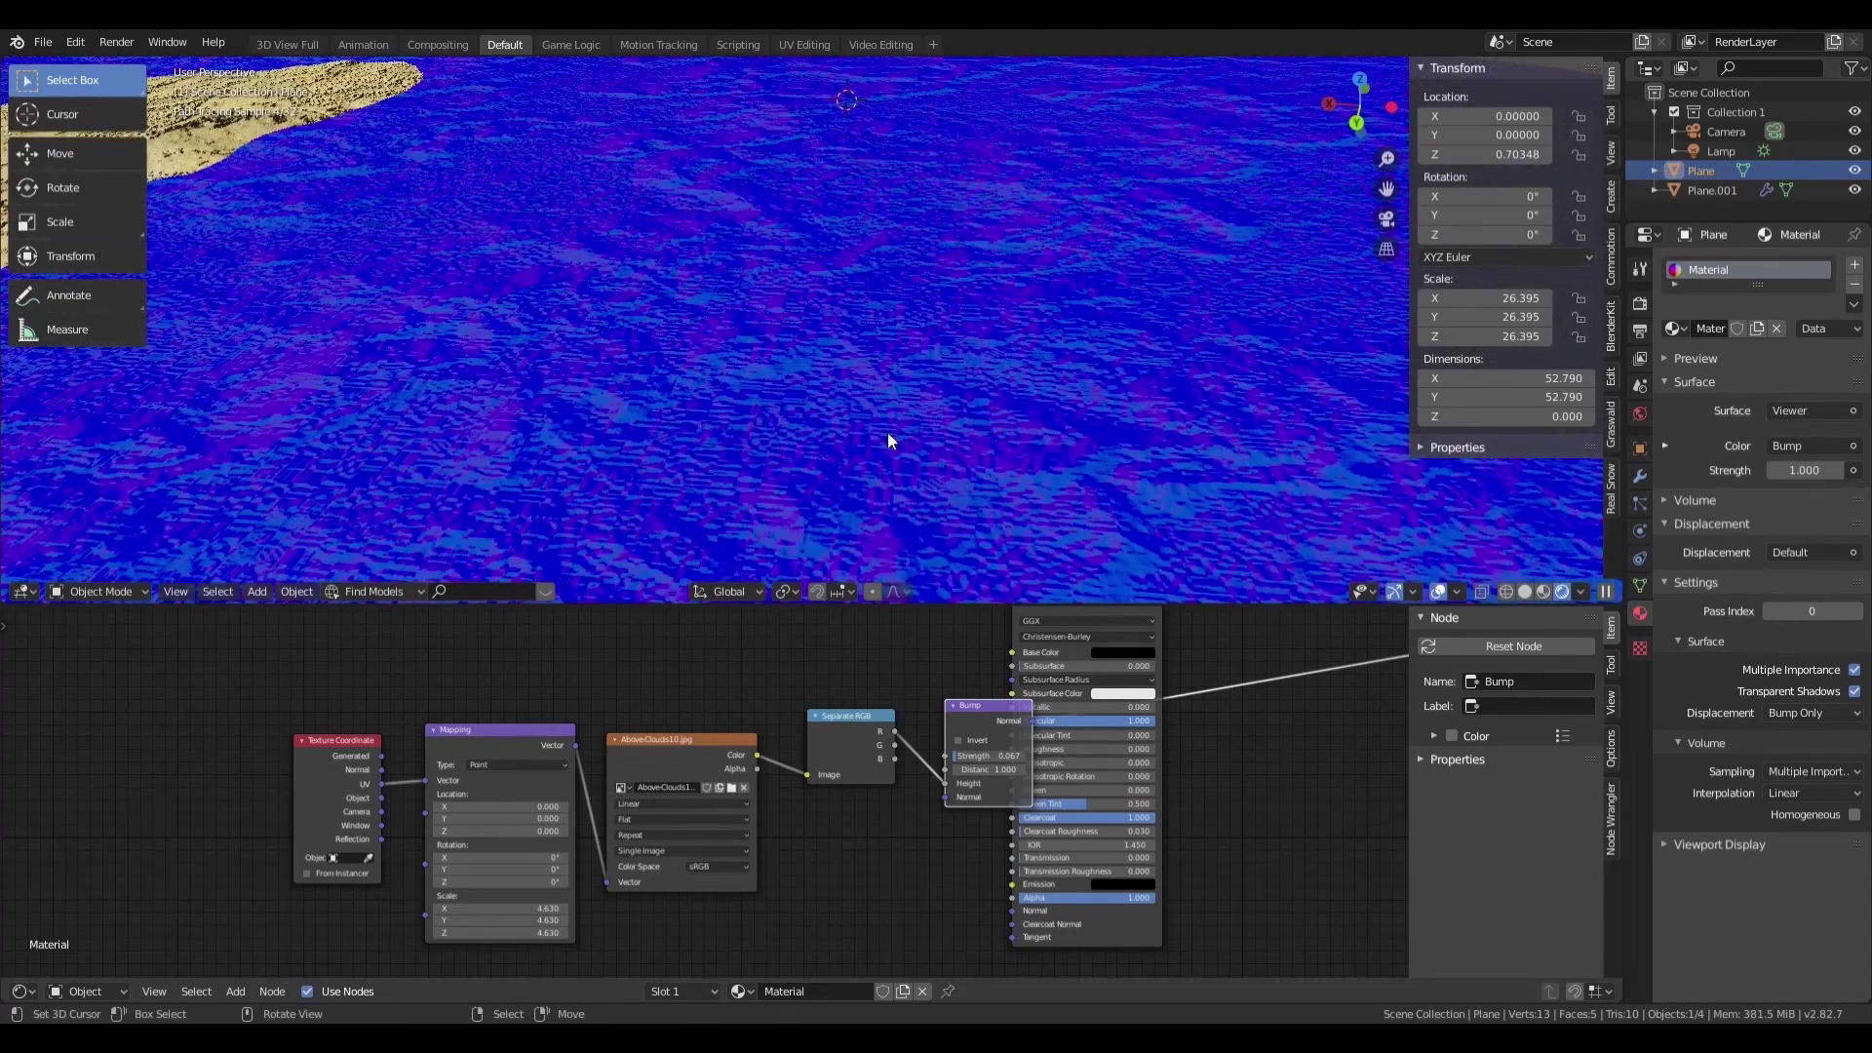
pyautogui.moveTo(826, 493); pyautogui.dragTo(799, 665, button='middle')
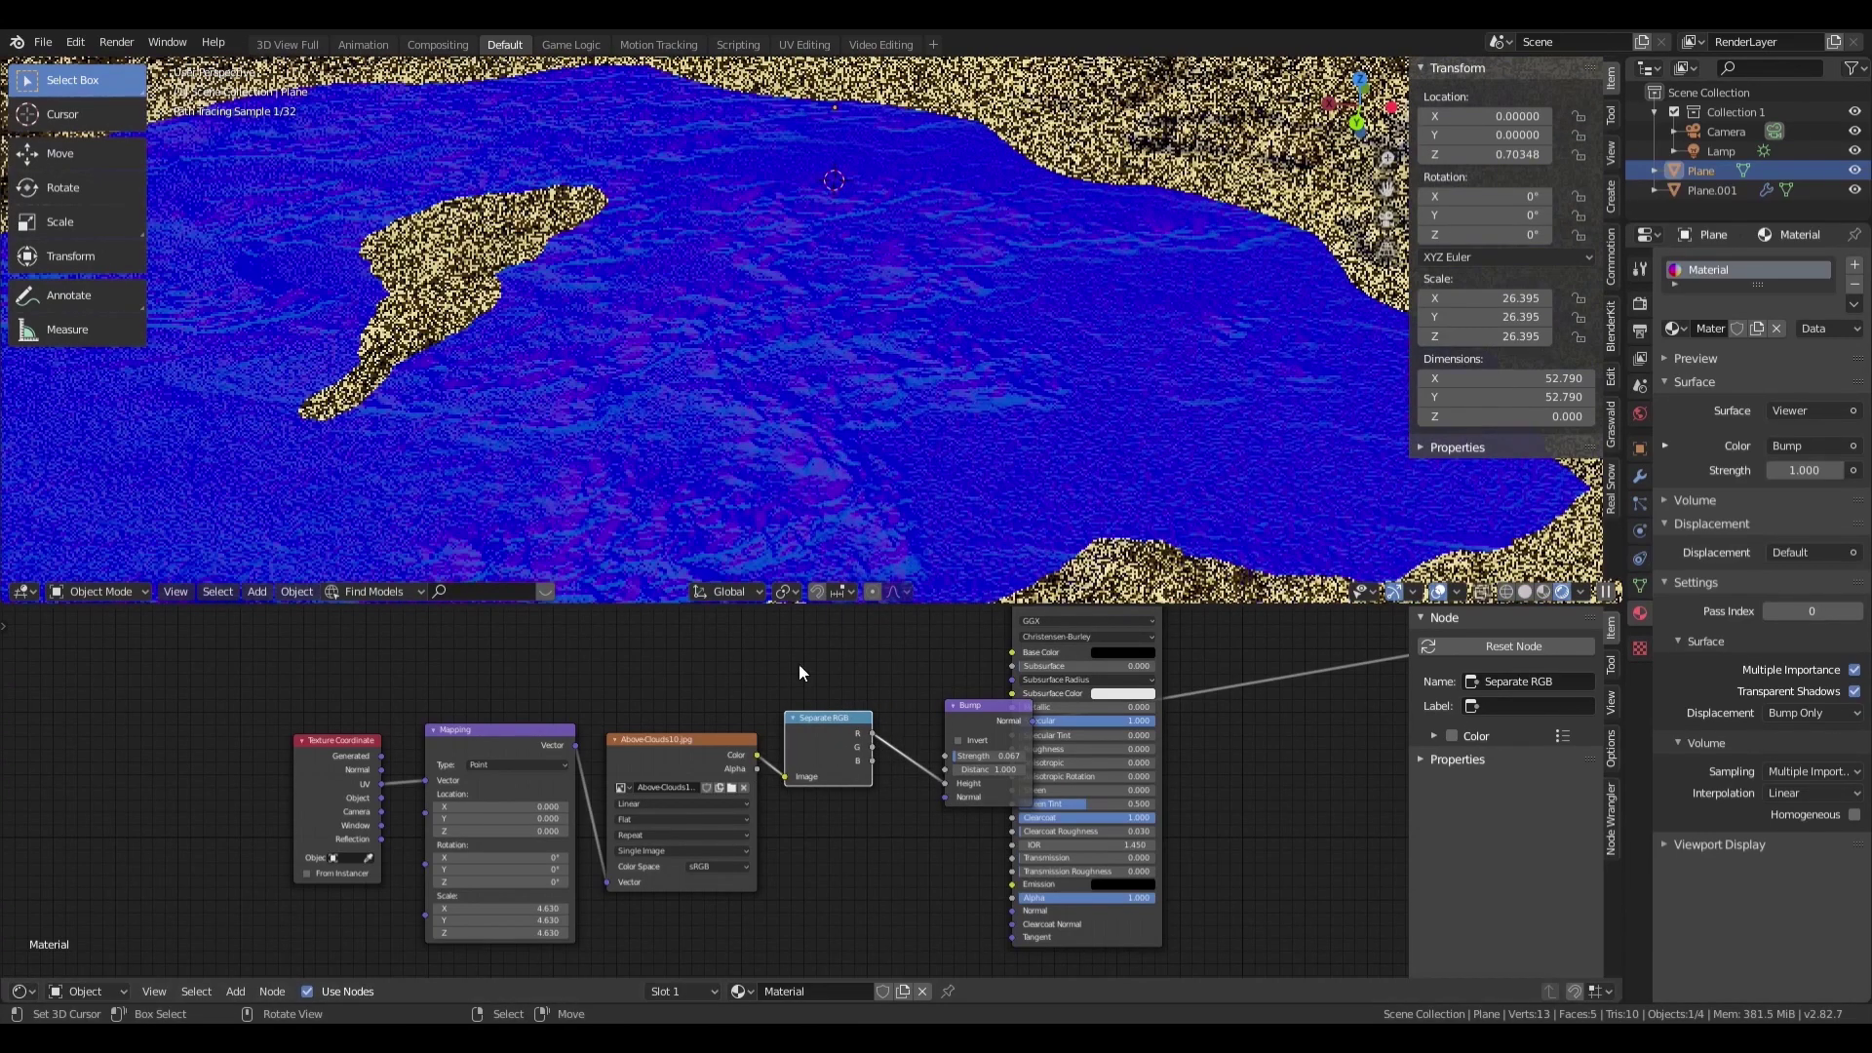
# Step: Add a Noise Texture and combine it with the Mapping vector through a Multiply node to distort the cloud image's coordinates
pyautogui.moveTo(723, 758); pyautogui.dragTo(707, 720)
pyautogui.moveTo(715, 655); pyautogui.dragTo(715, 646)
pyautogui.hotkey('shift', 'a')
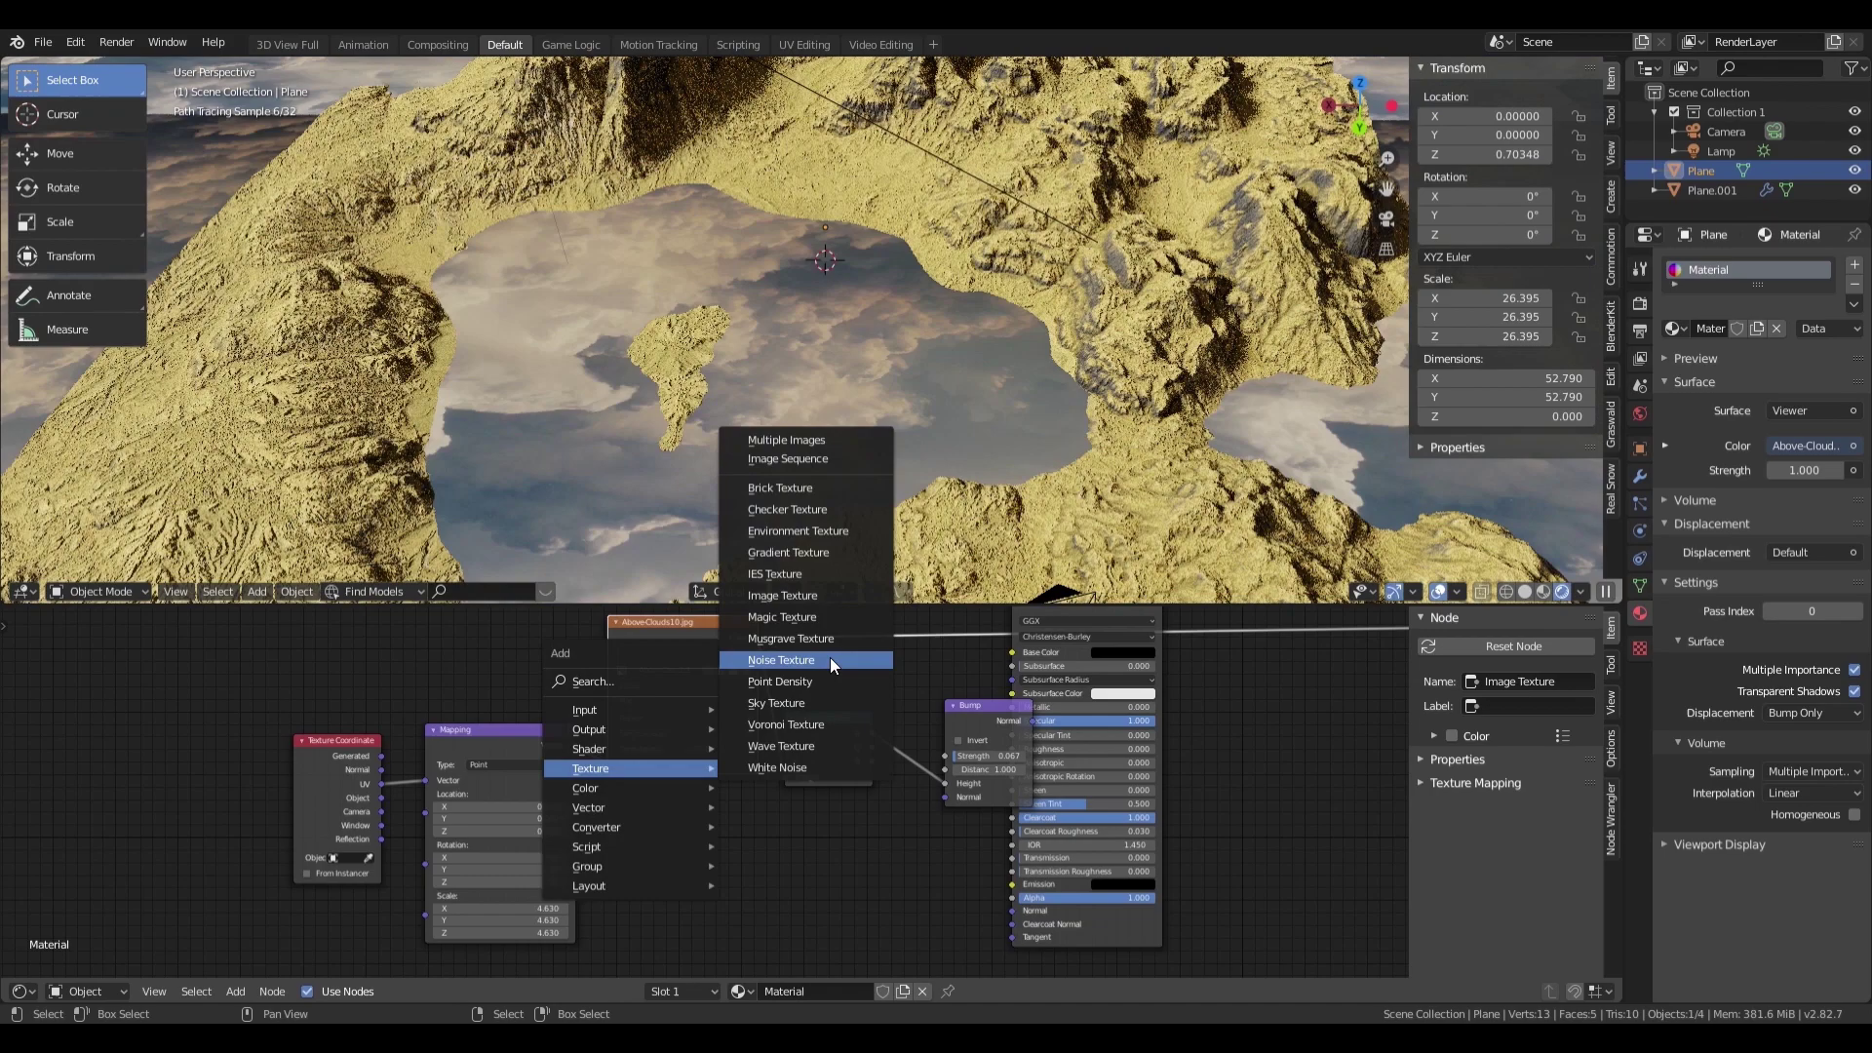
pyautogui.click(794, 660)
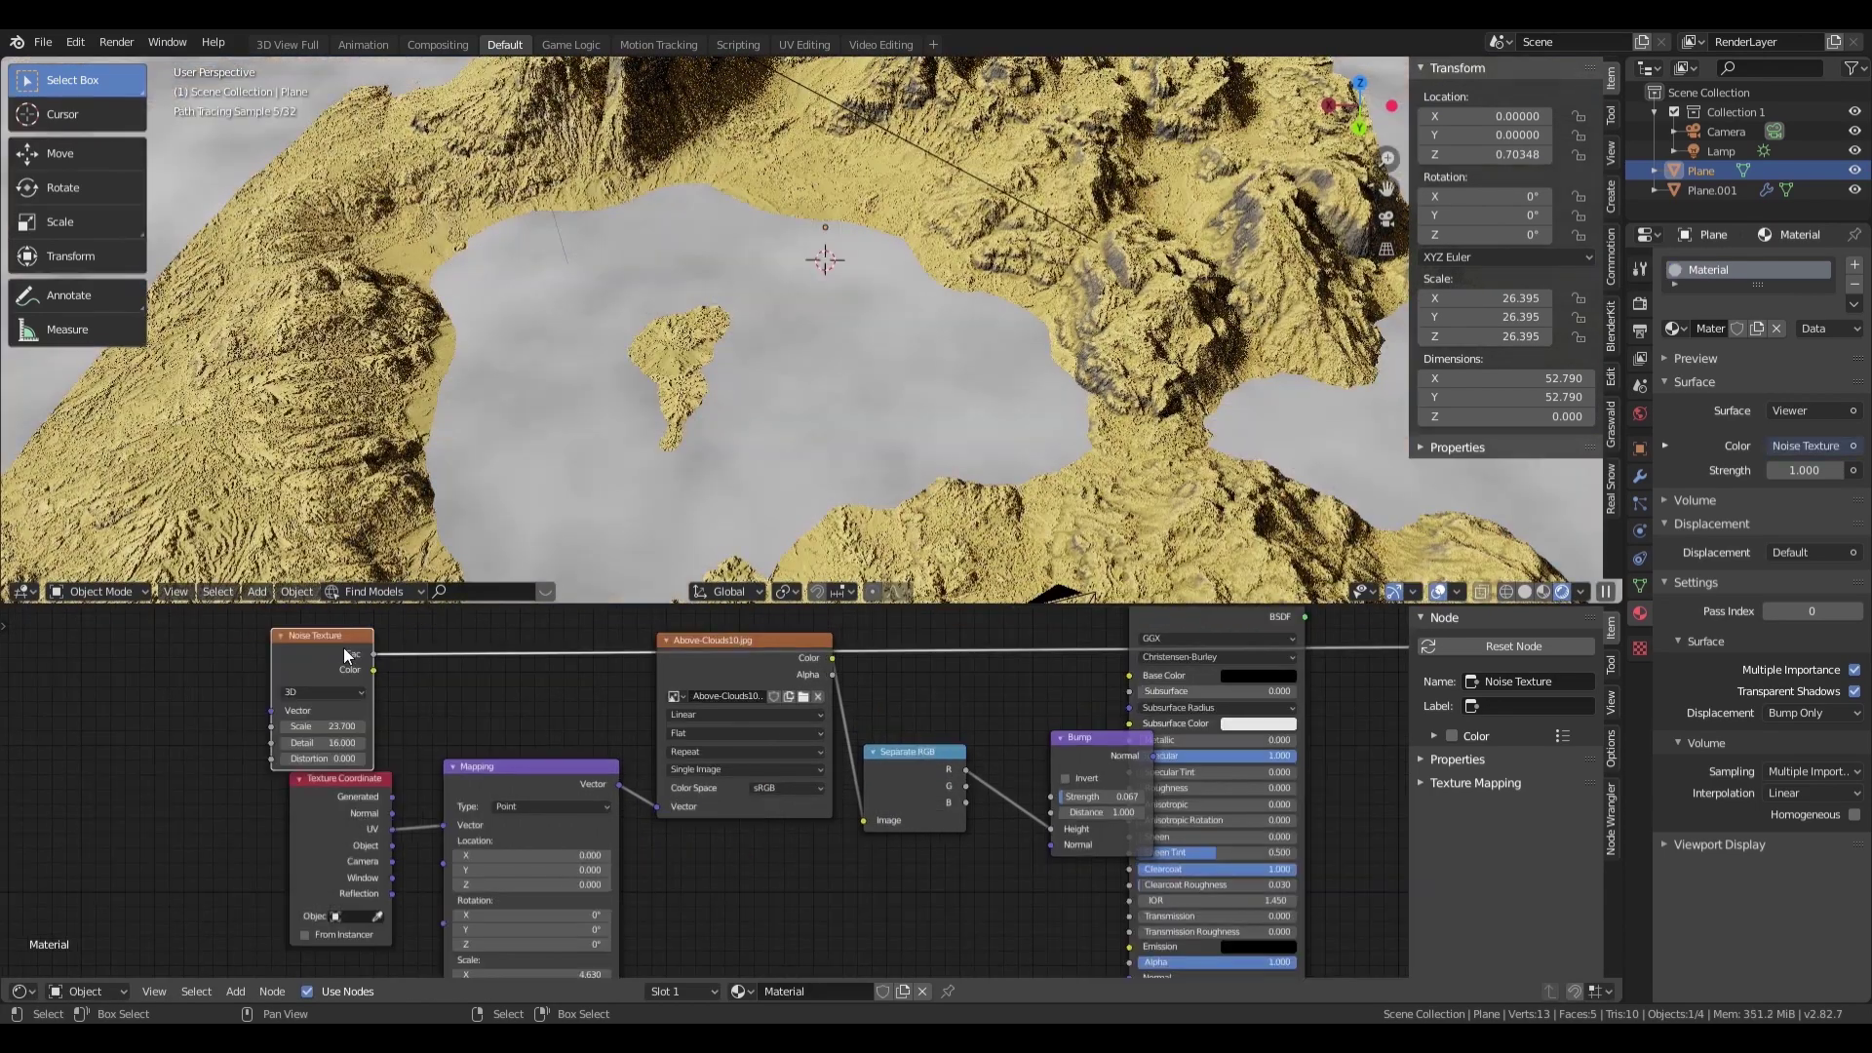
pyautogui.keyDown('ctrl'); pyautogui.keyDown('alt'); pyautogui.moveTo(422, 713); pyautogui.dragTo(596, 783, button='right'); pyautogui.keyUp('alt'); pyautogui.keyUp('ctrl')
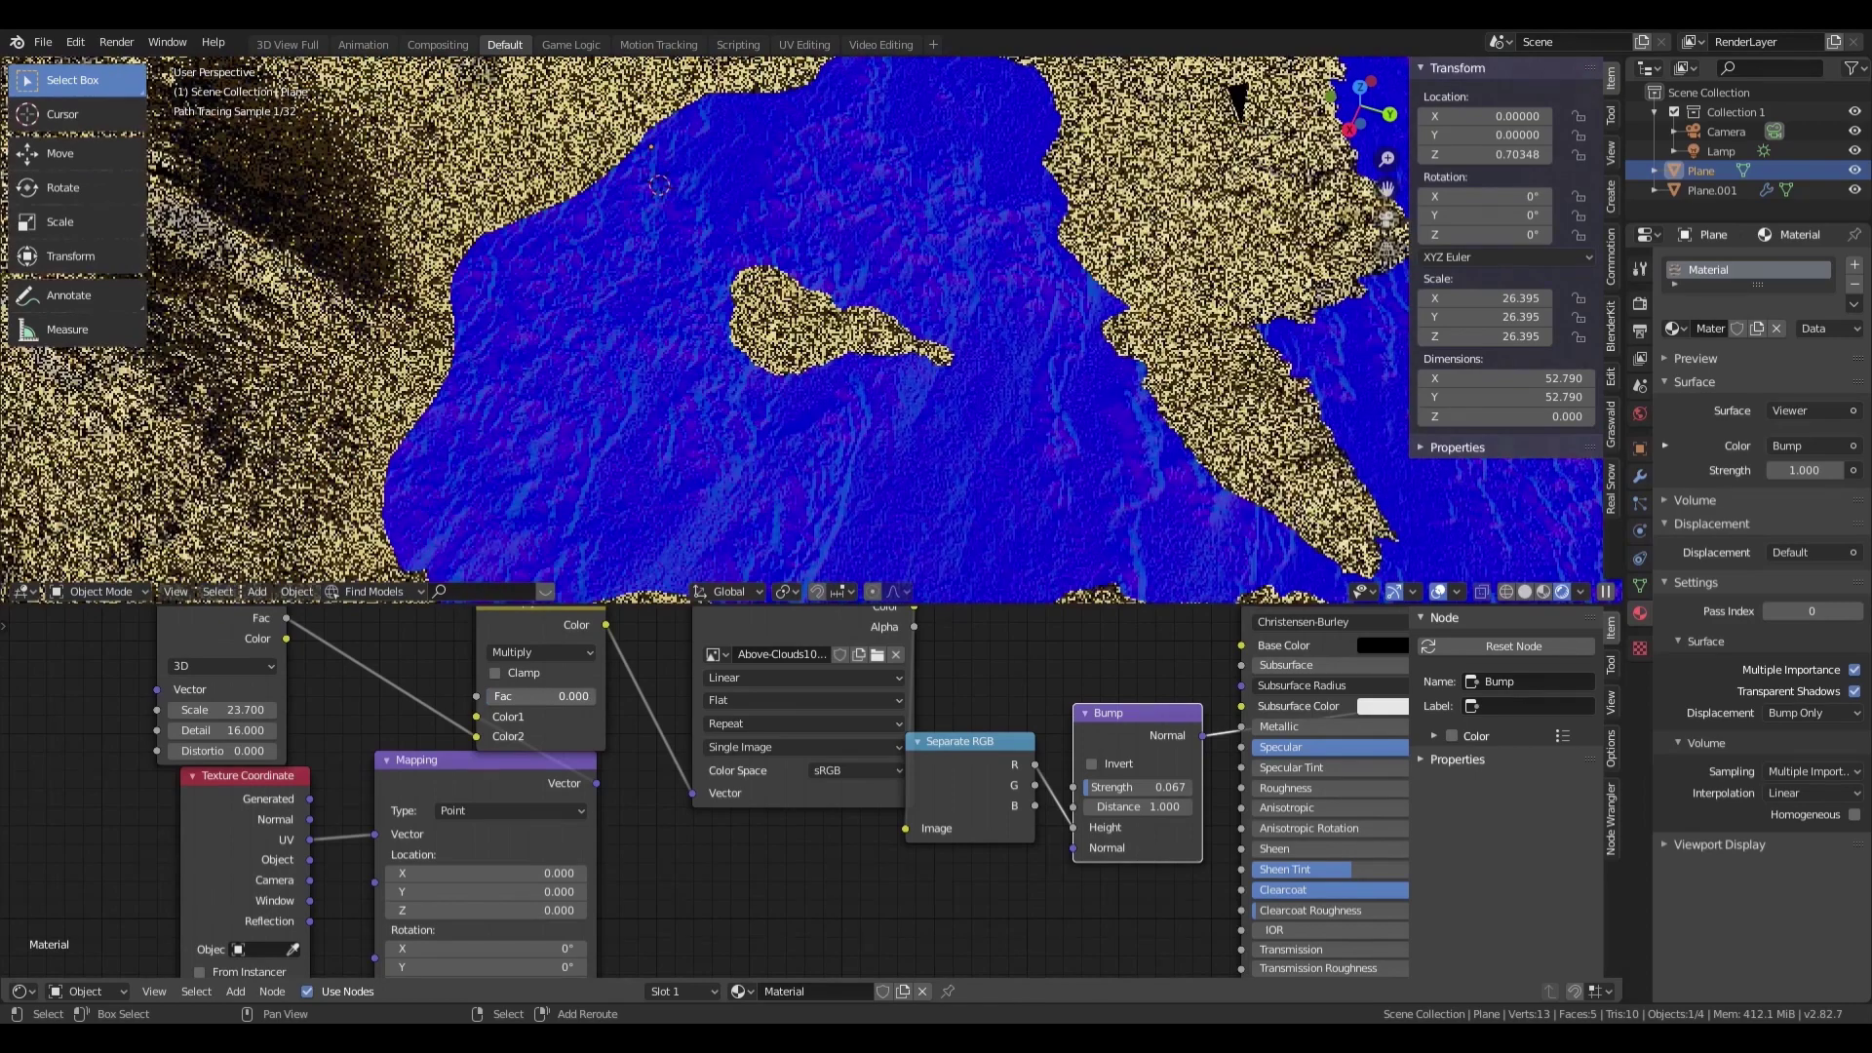
# Step: Link the Bump node to the water's Principled BSDF Normal, restore that shader as the surface output, and view through the camera
pyautogui.press('Home')
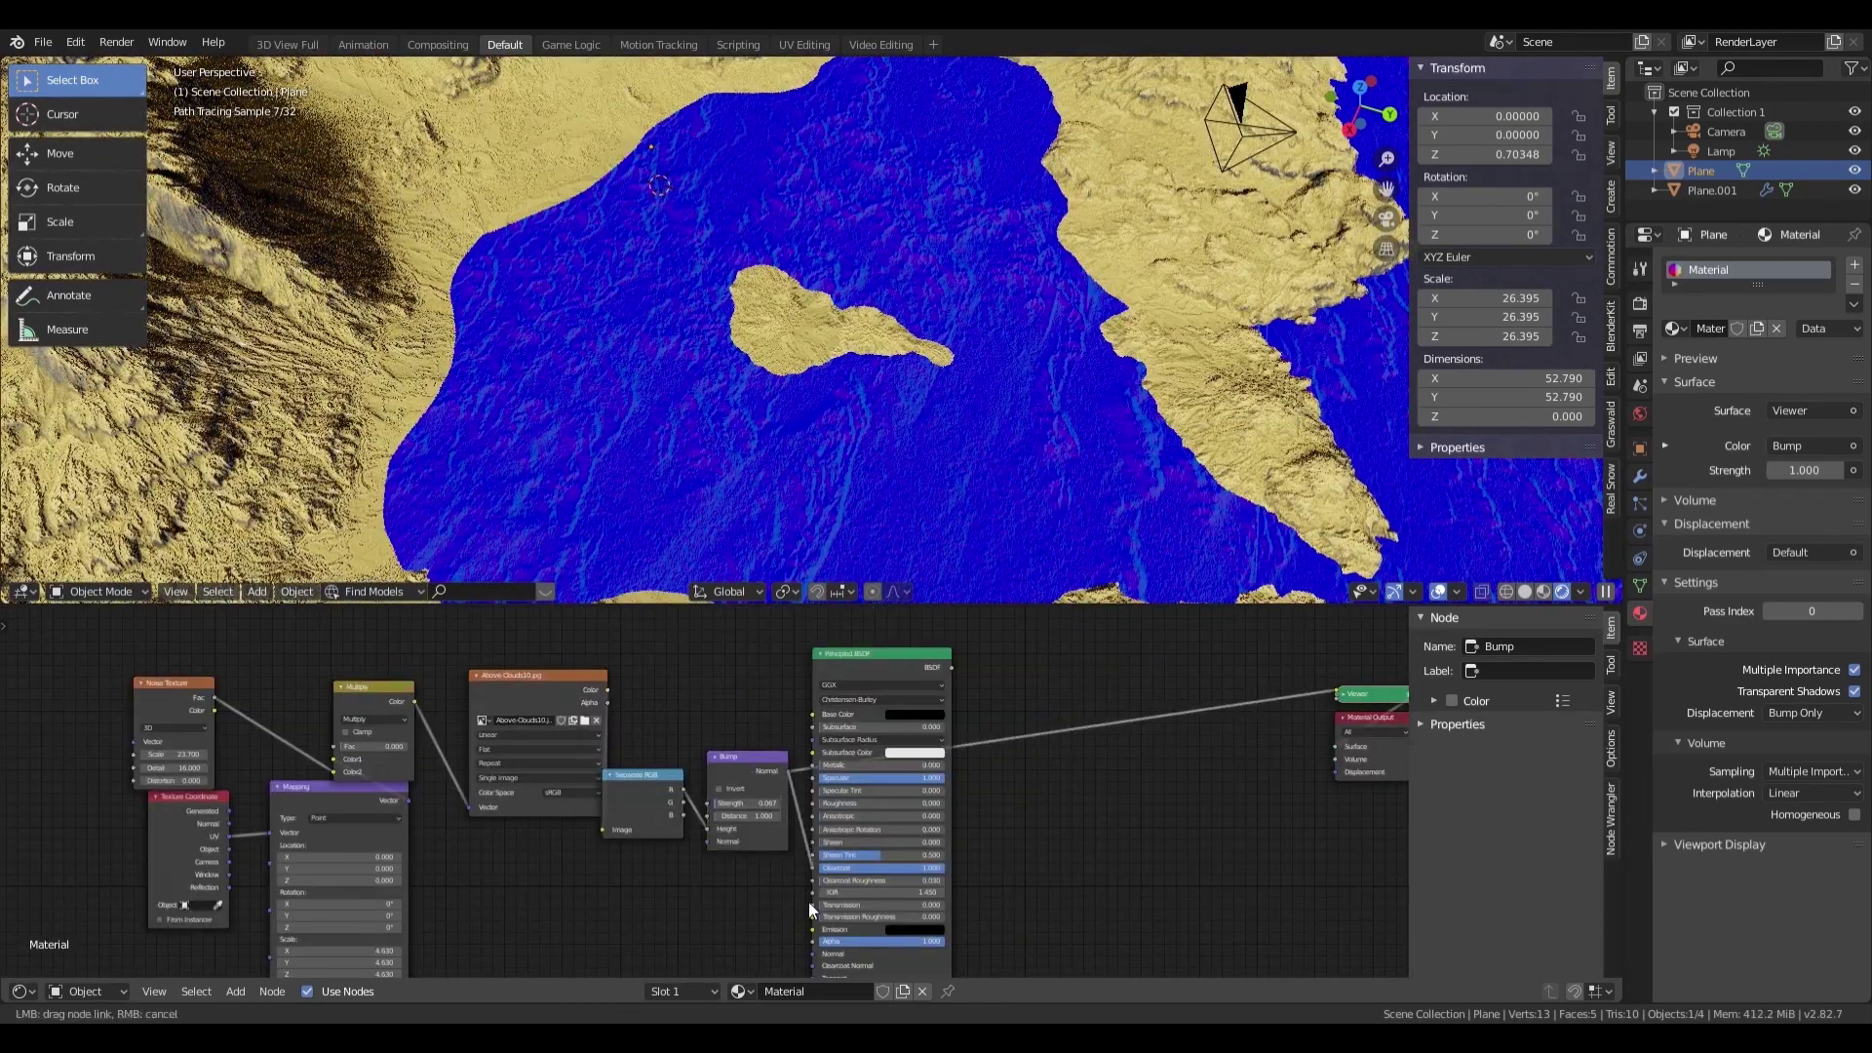
pyautogui.keyDown('ctrl'); pyautogui.keyDown('shift'); pyautogui.click(893, 659); pyautogui.keyUp('shift'); pyautogui.keyUp('ctrl')
pyautogui.moveTo(893, 659); pyautogui.dragTo(1039, 620)
pyautogui.press('KP_0')
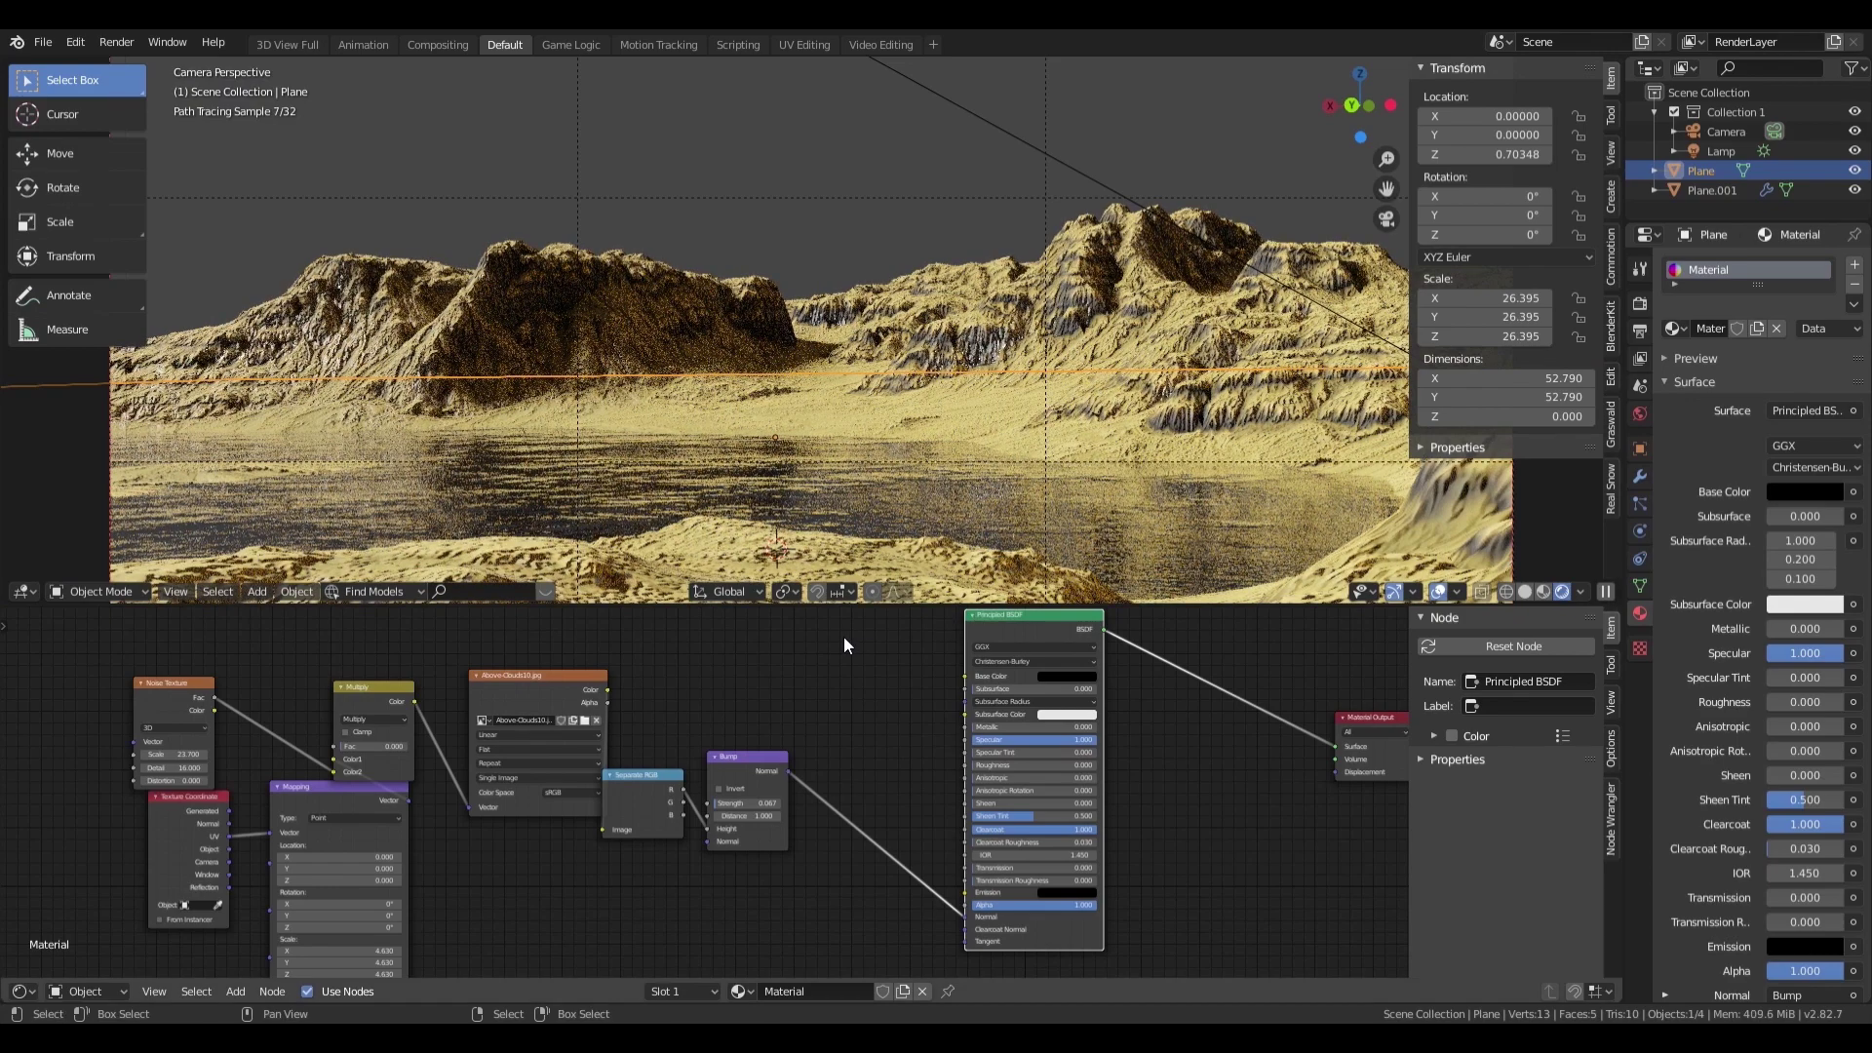
# Step: Duplicate the Above-Clouds10.jpg image node, clear the copy's image for another one, preview it, and feed its Vector from the Multiply node
pyautogui.scroll(-1, 843, 636)
pyautogui.click(538, 675)
pyautogui.hotkey('shift', 'd')
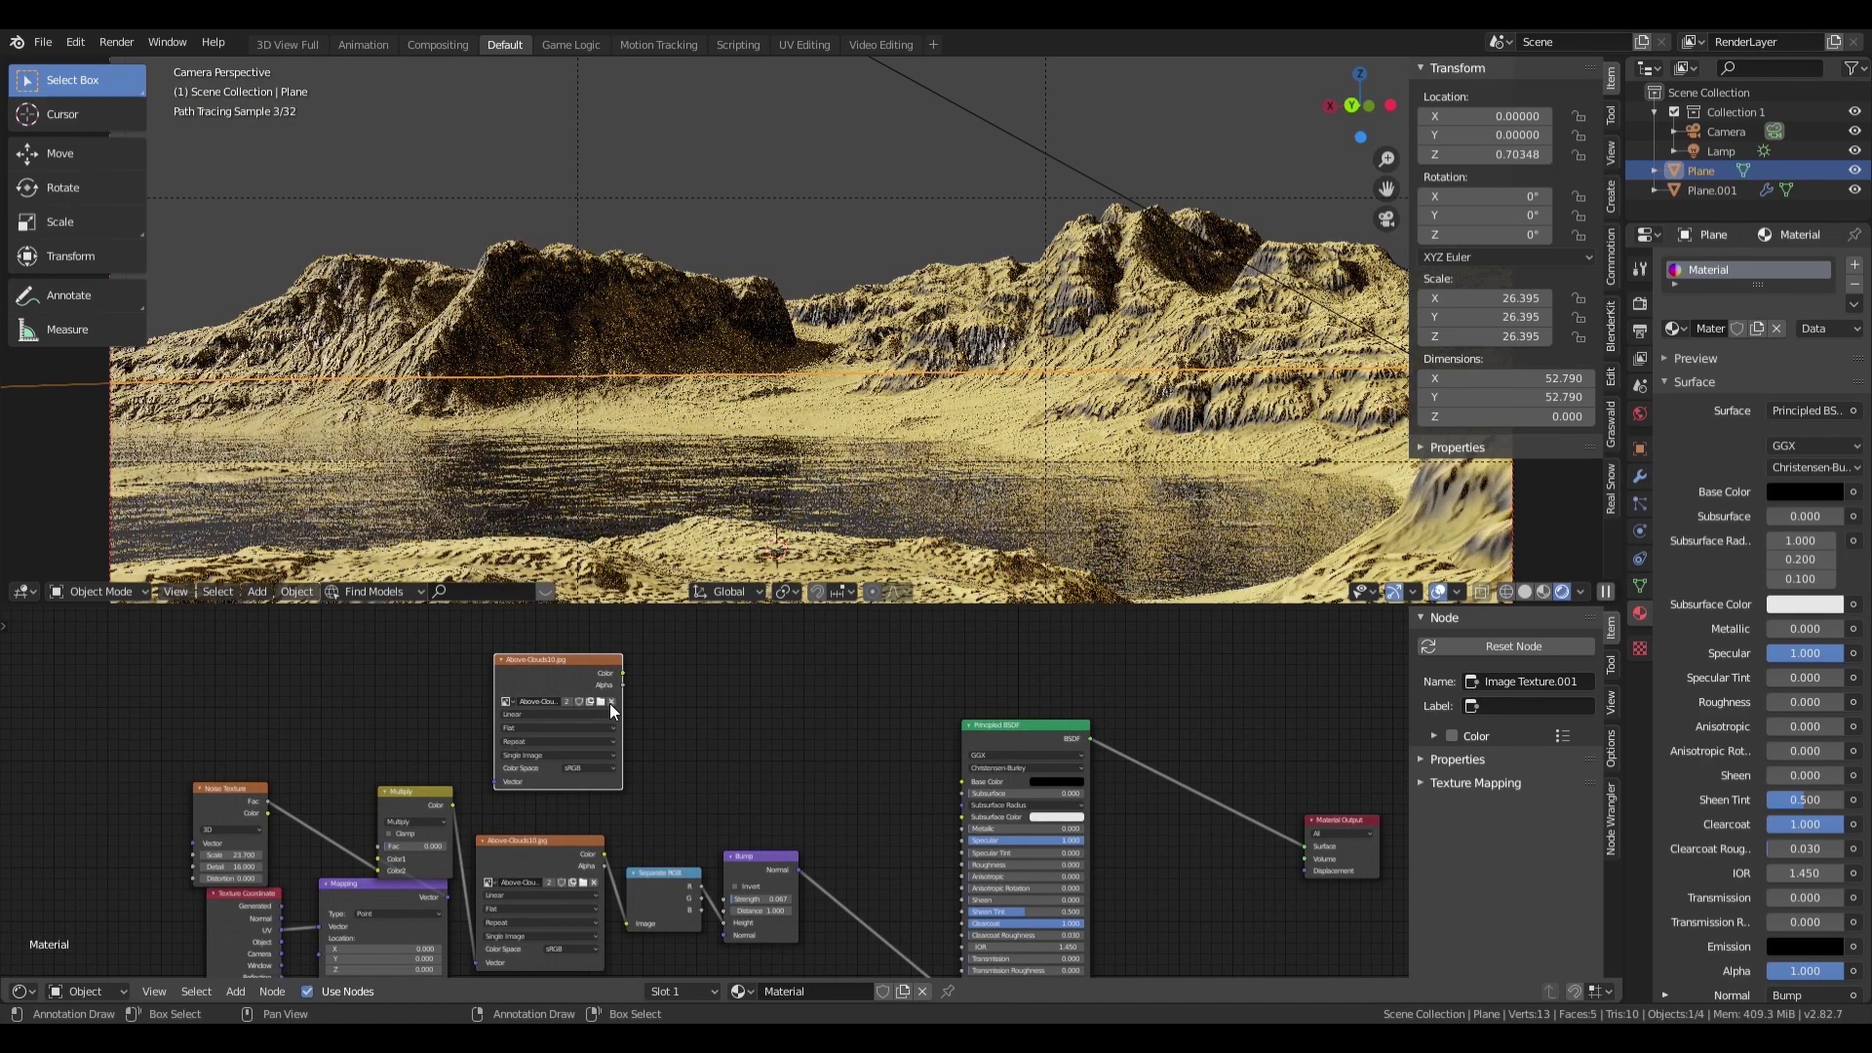
pyautogui.click(610, 704)
pyautogui.keyDown('ctrl'); pyautogui.keyDown('shift'); pyautogui.click(585, 664); pyautogui.keyUp('shift'); pyautogui.keyUp('ctrl')
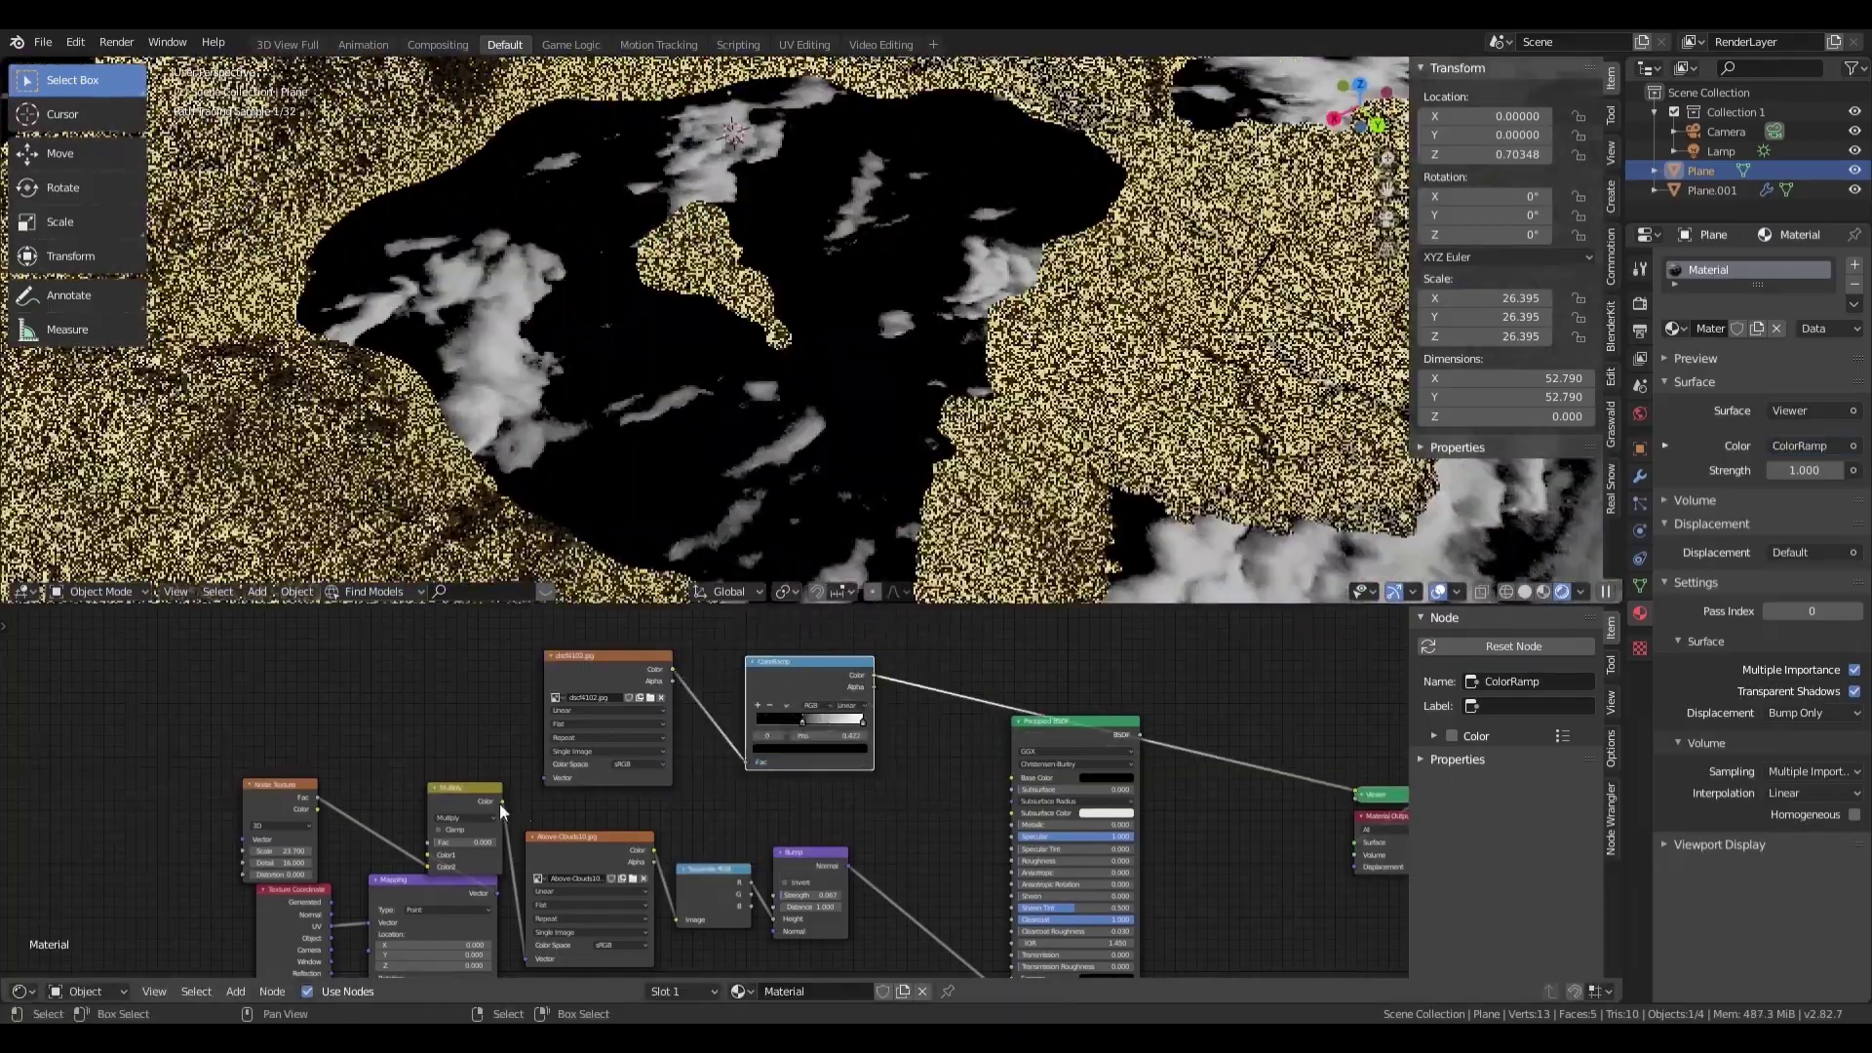
pyautogui.moveTo(499, 803); pyautogui.dragTo(542, 780)
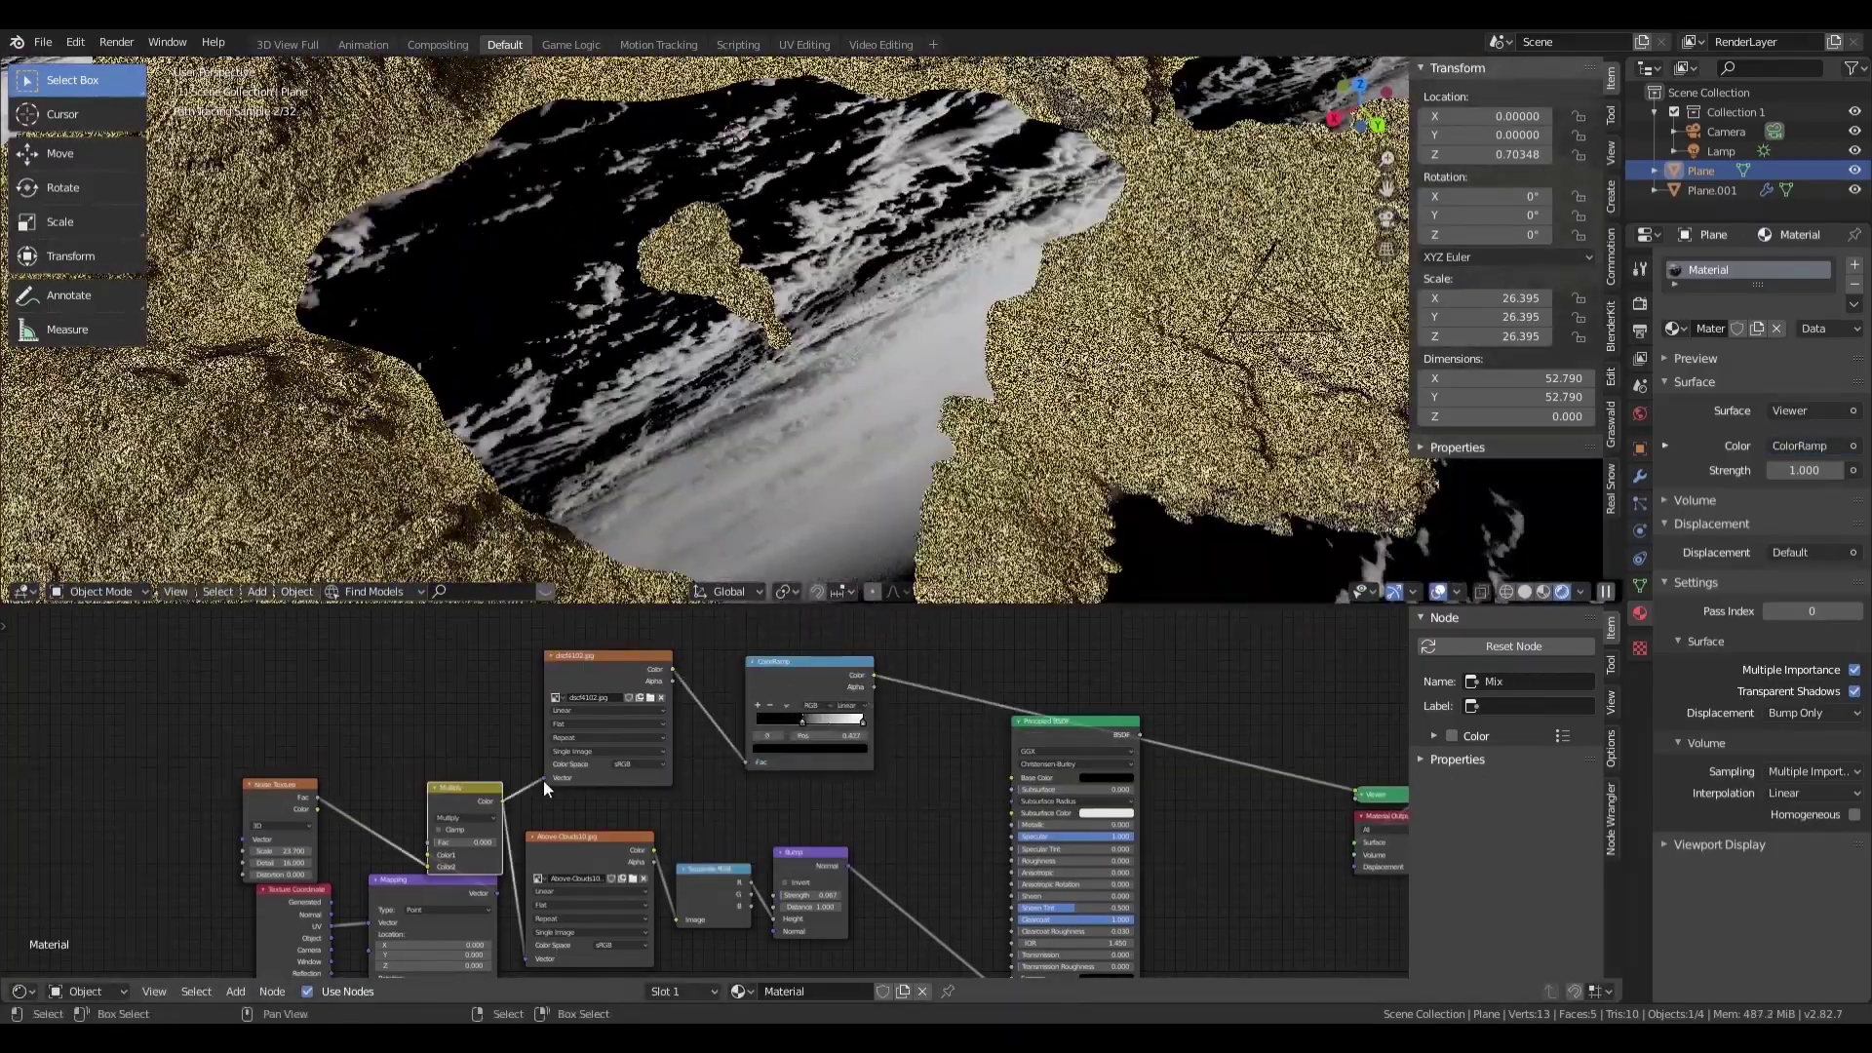
# Step: Add a Mix Shader and a Diffuse BSDF to the water material, and link the ColorRamp to the mix factor
pyautogui.press('KP_0')
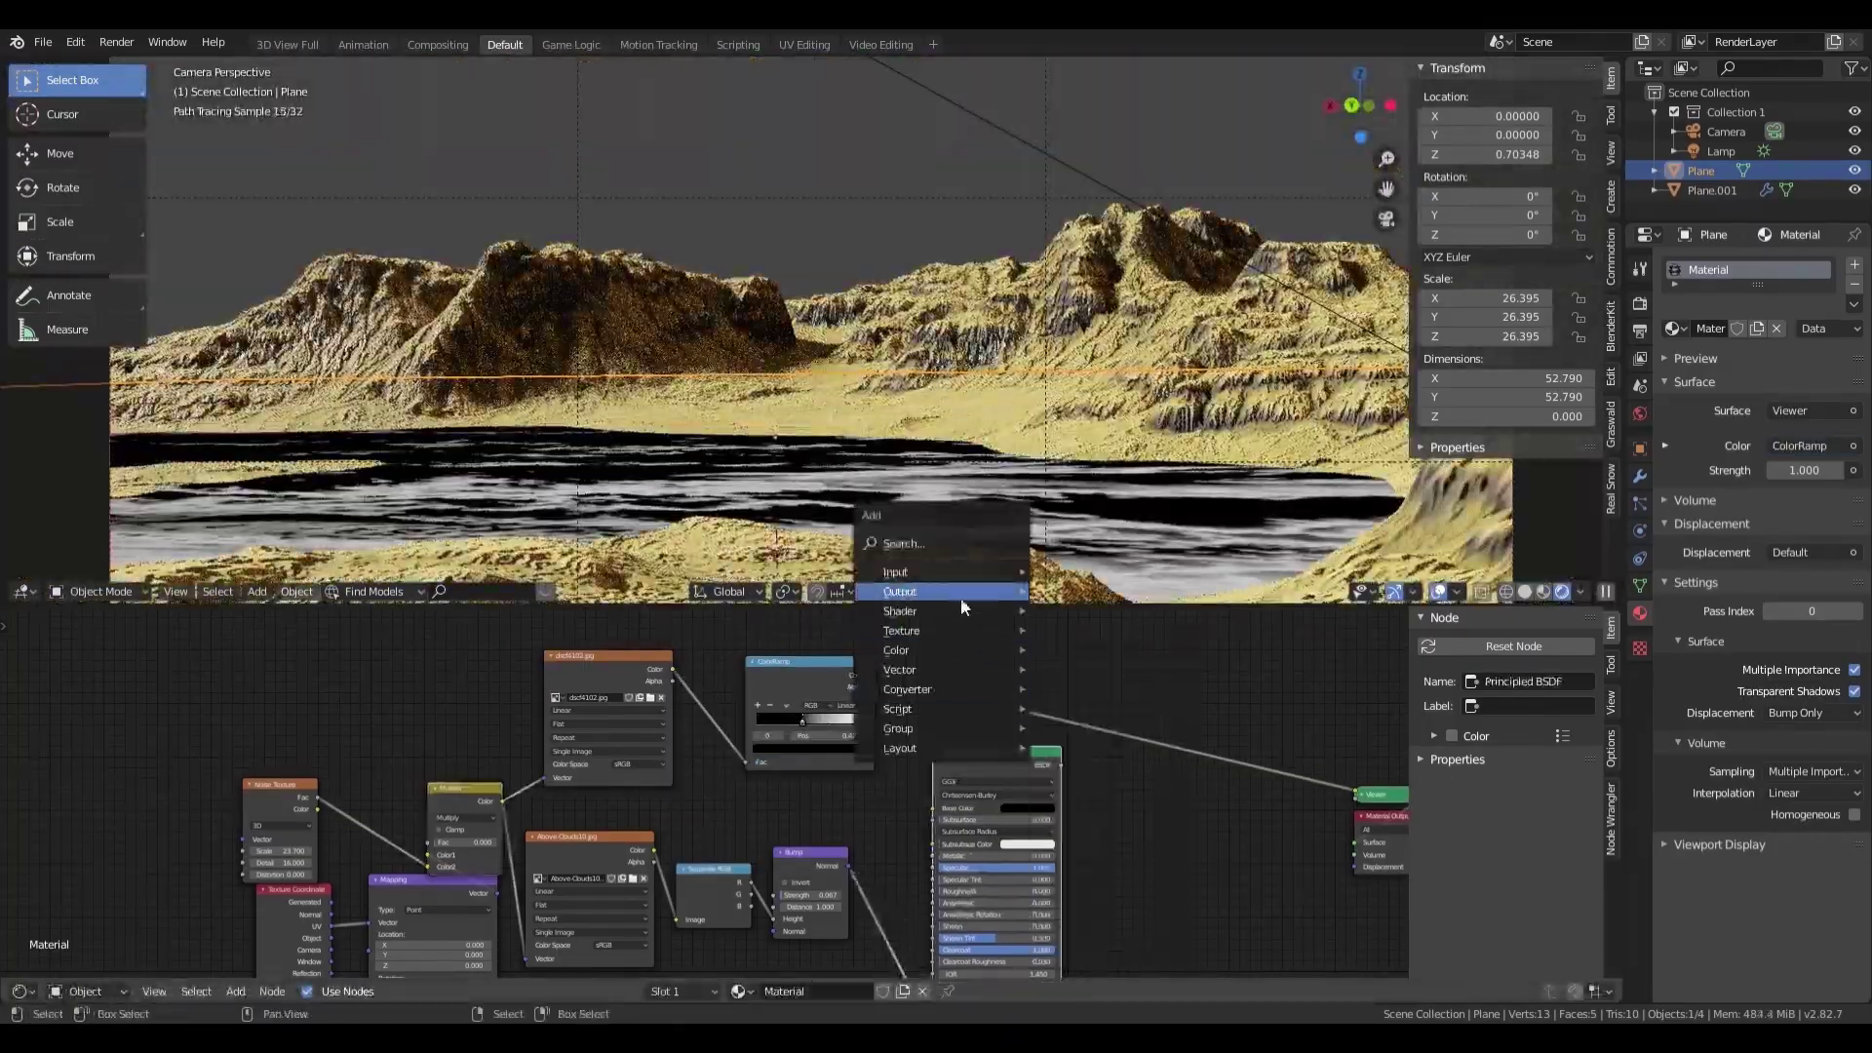
pyautogui.click(1085, 373)
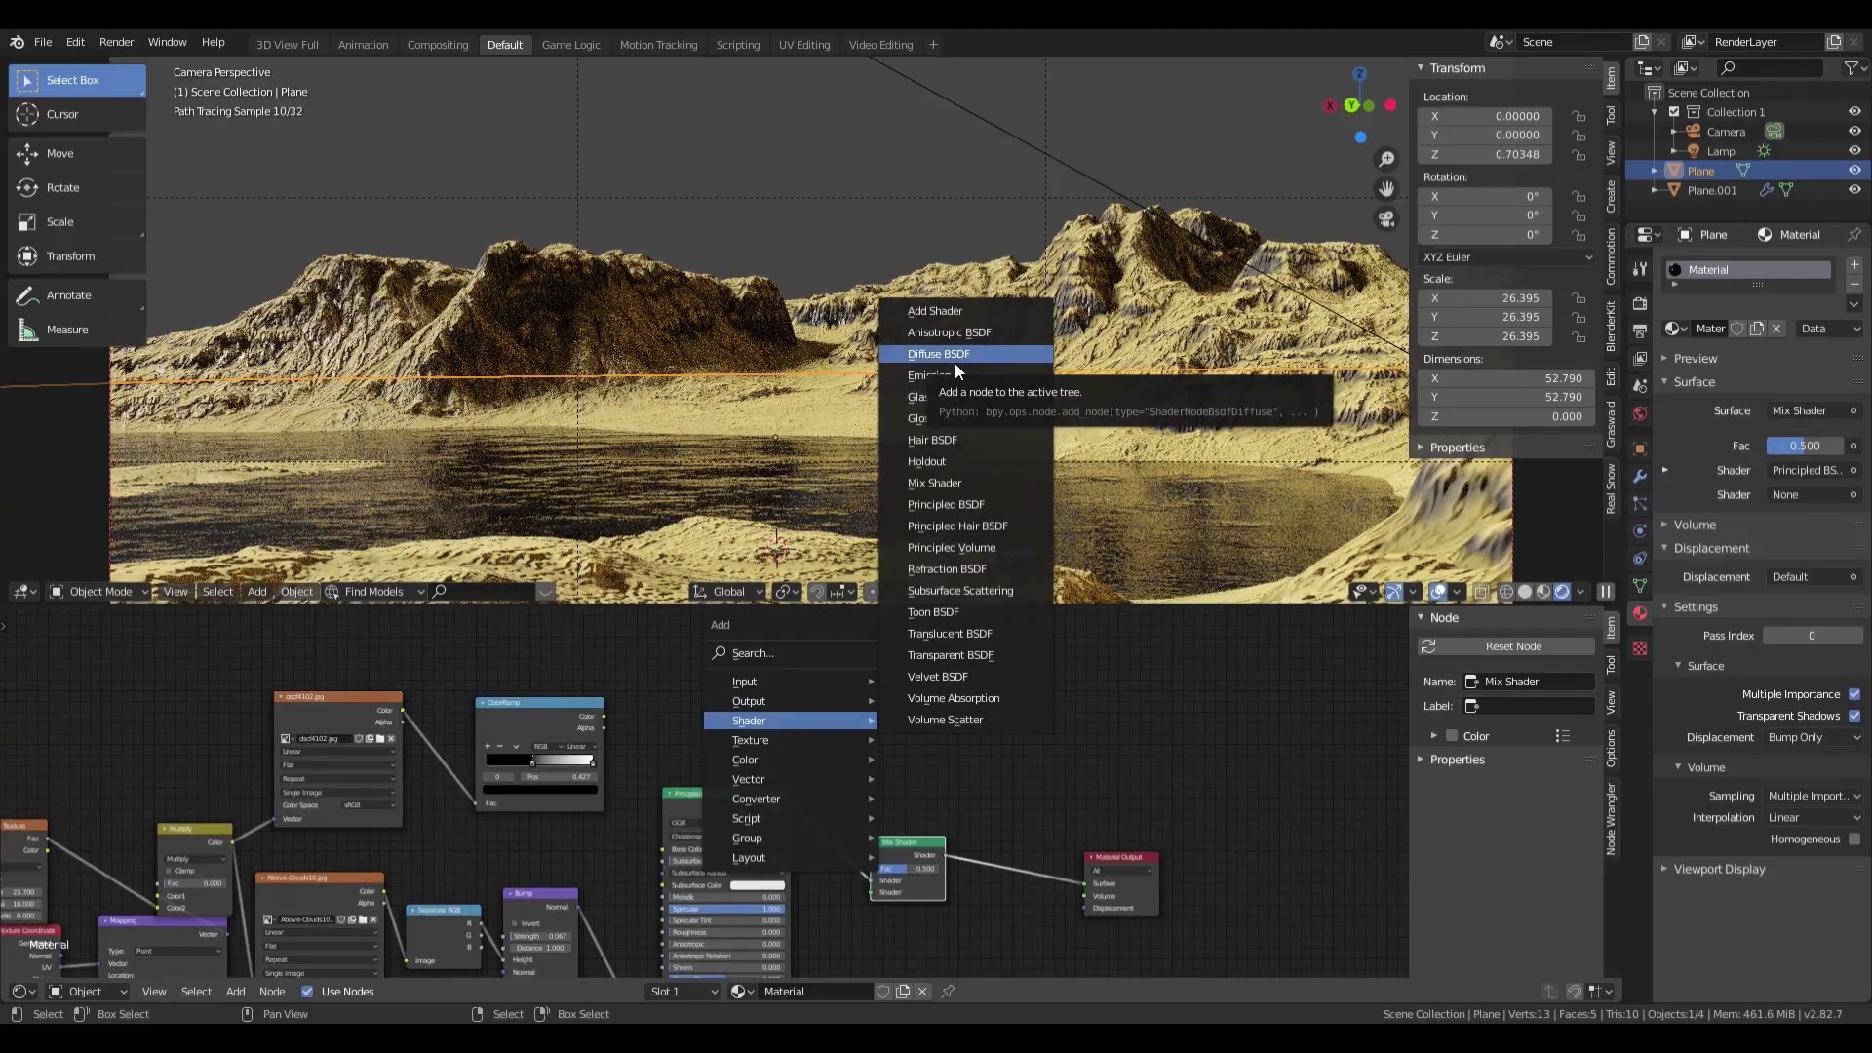
pyautogui.click(955, 362)
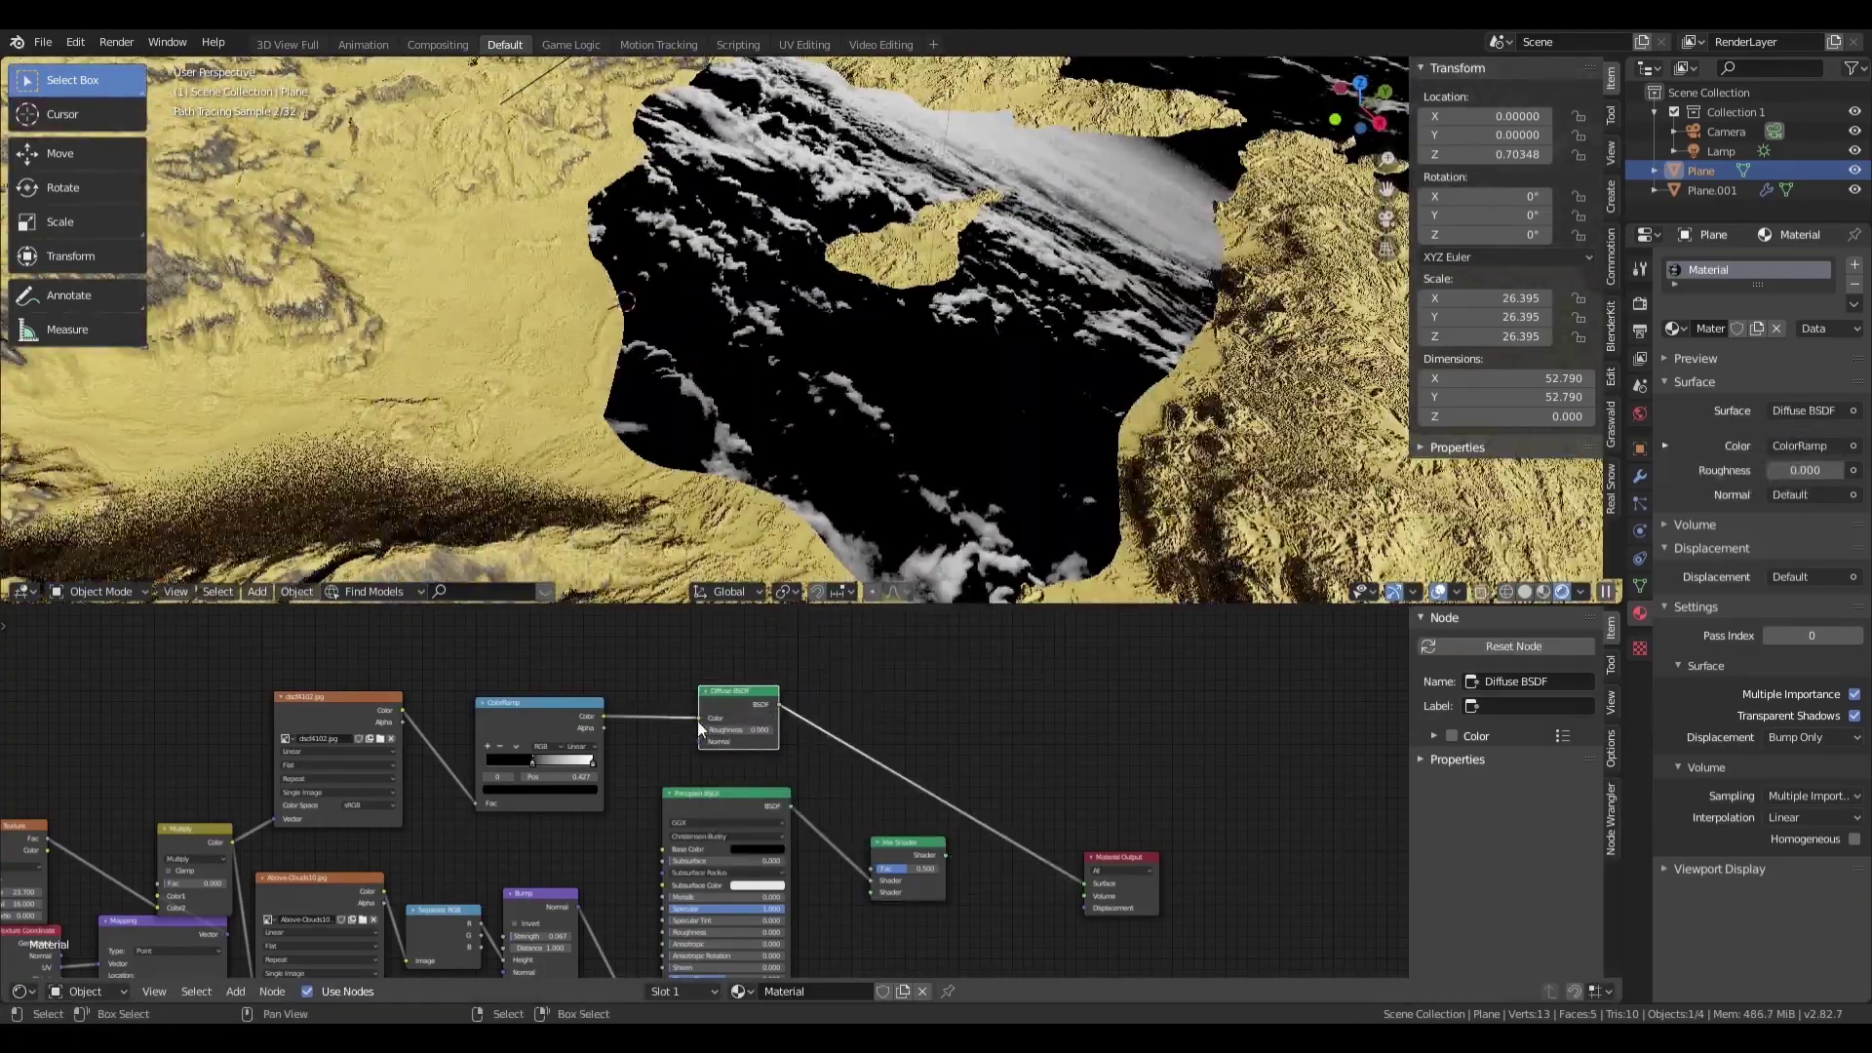
pyautogui.moveTo(604, 717); pyautogui.dragTo(871, 868)
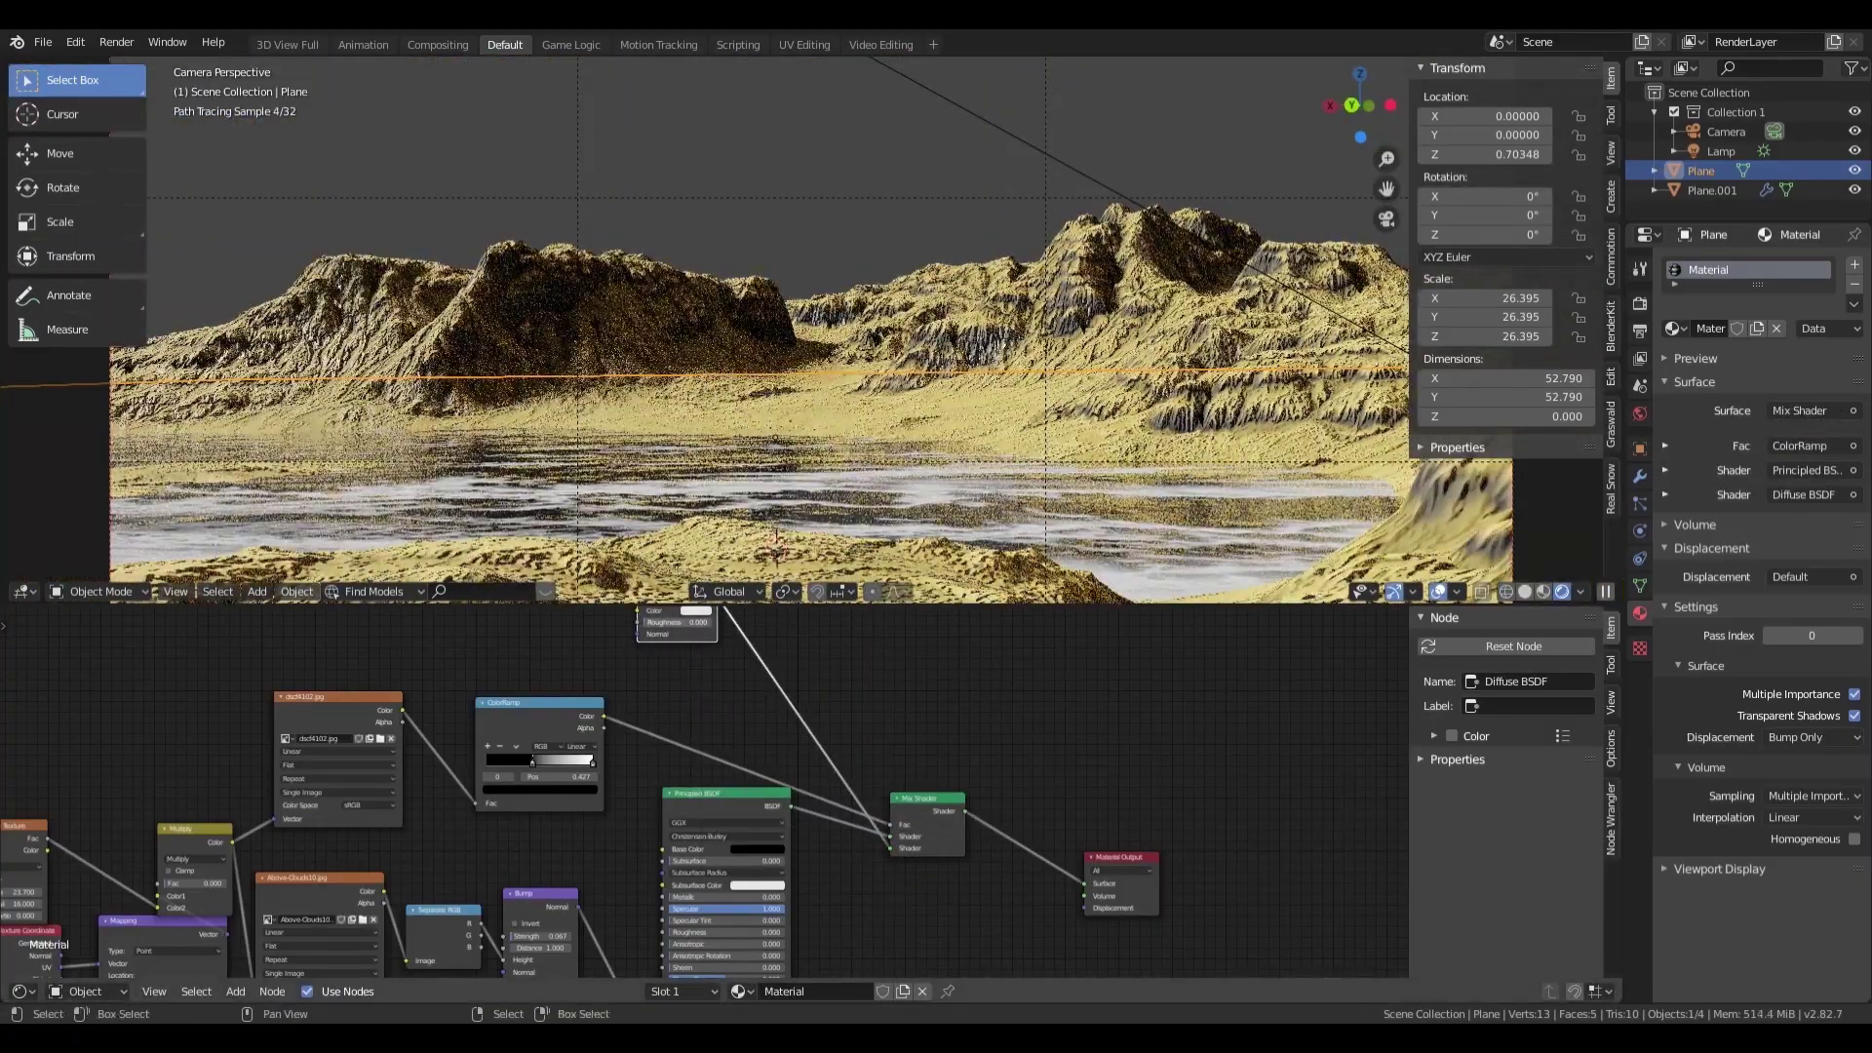
# Step: Add a Bump node for the Diffuse BSDF's Normal, reposition the ColorRamp node beside it, and inspect the lake surface
pyautogui.hotkey('shift', 'a')
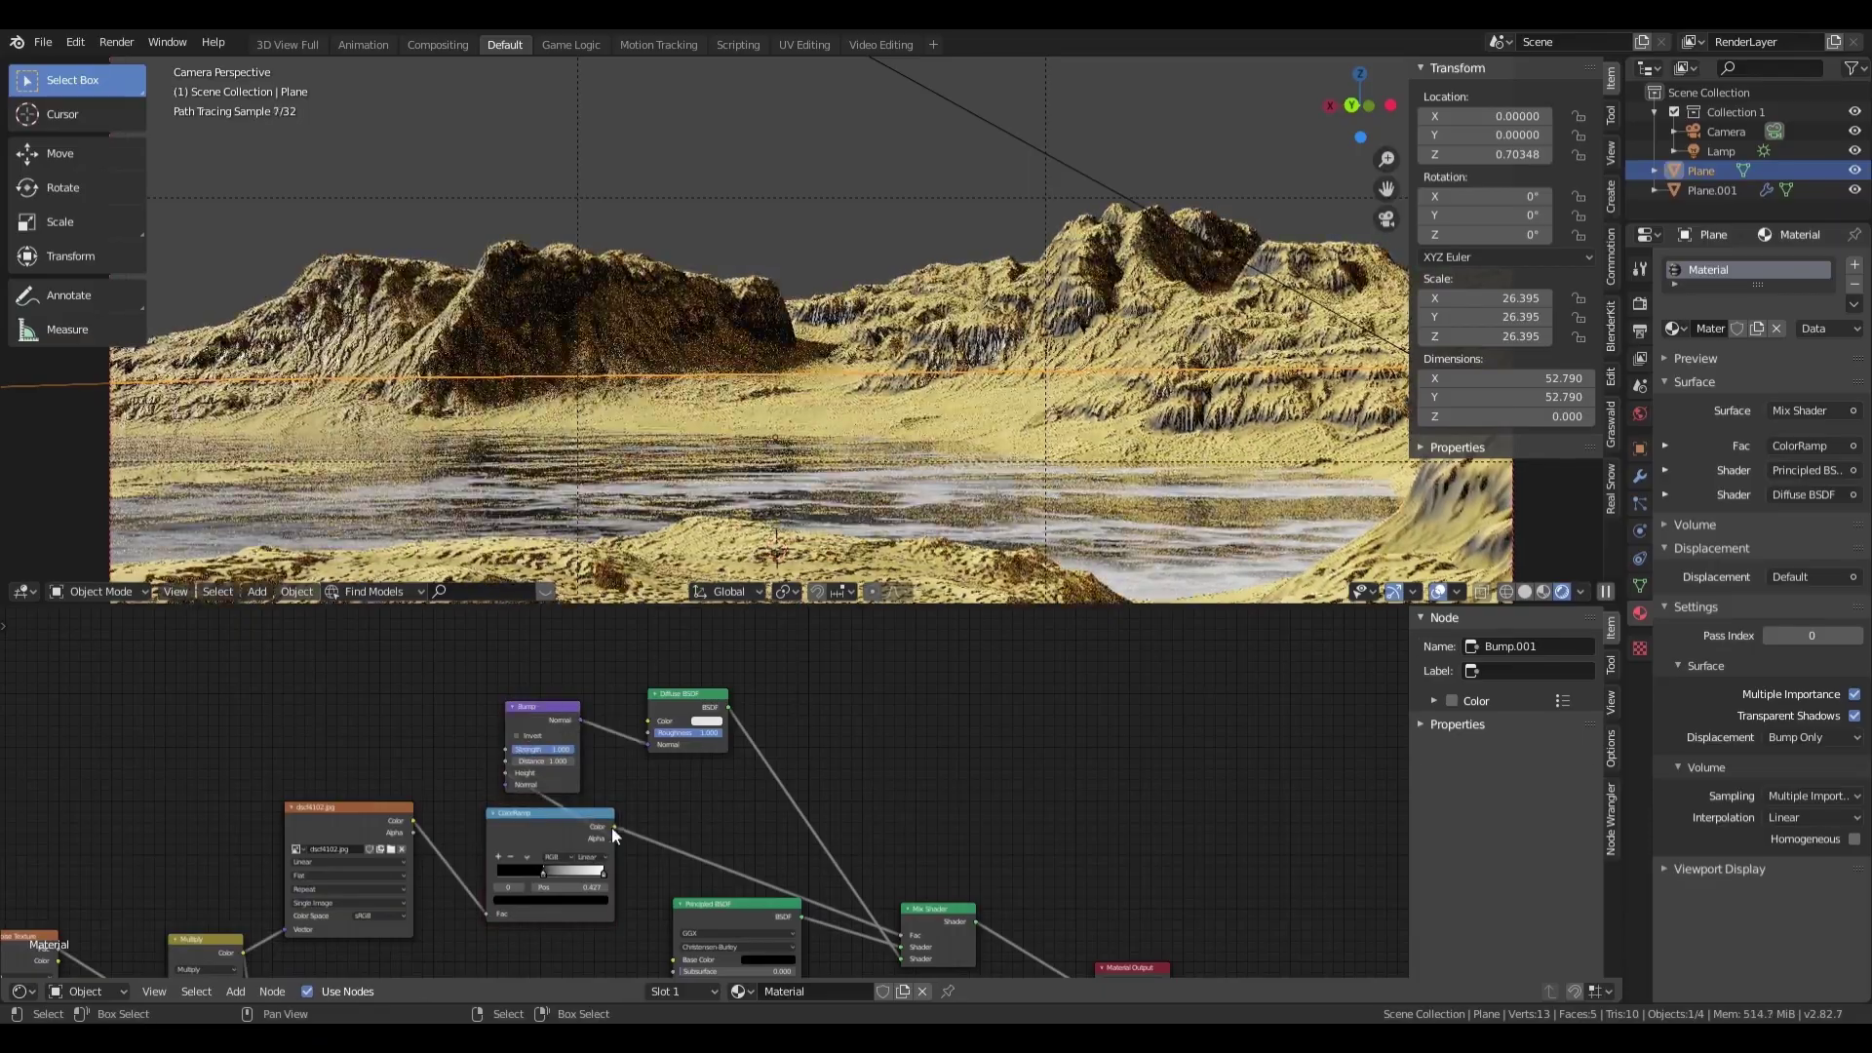
pyautogui.moveTo(612, 827); pyautogui.dragTo(571, 825)
pyautogui.moveTo(760, 546); pyautogui.dragTo(969, 419, button='middle')
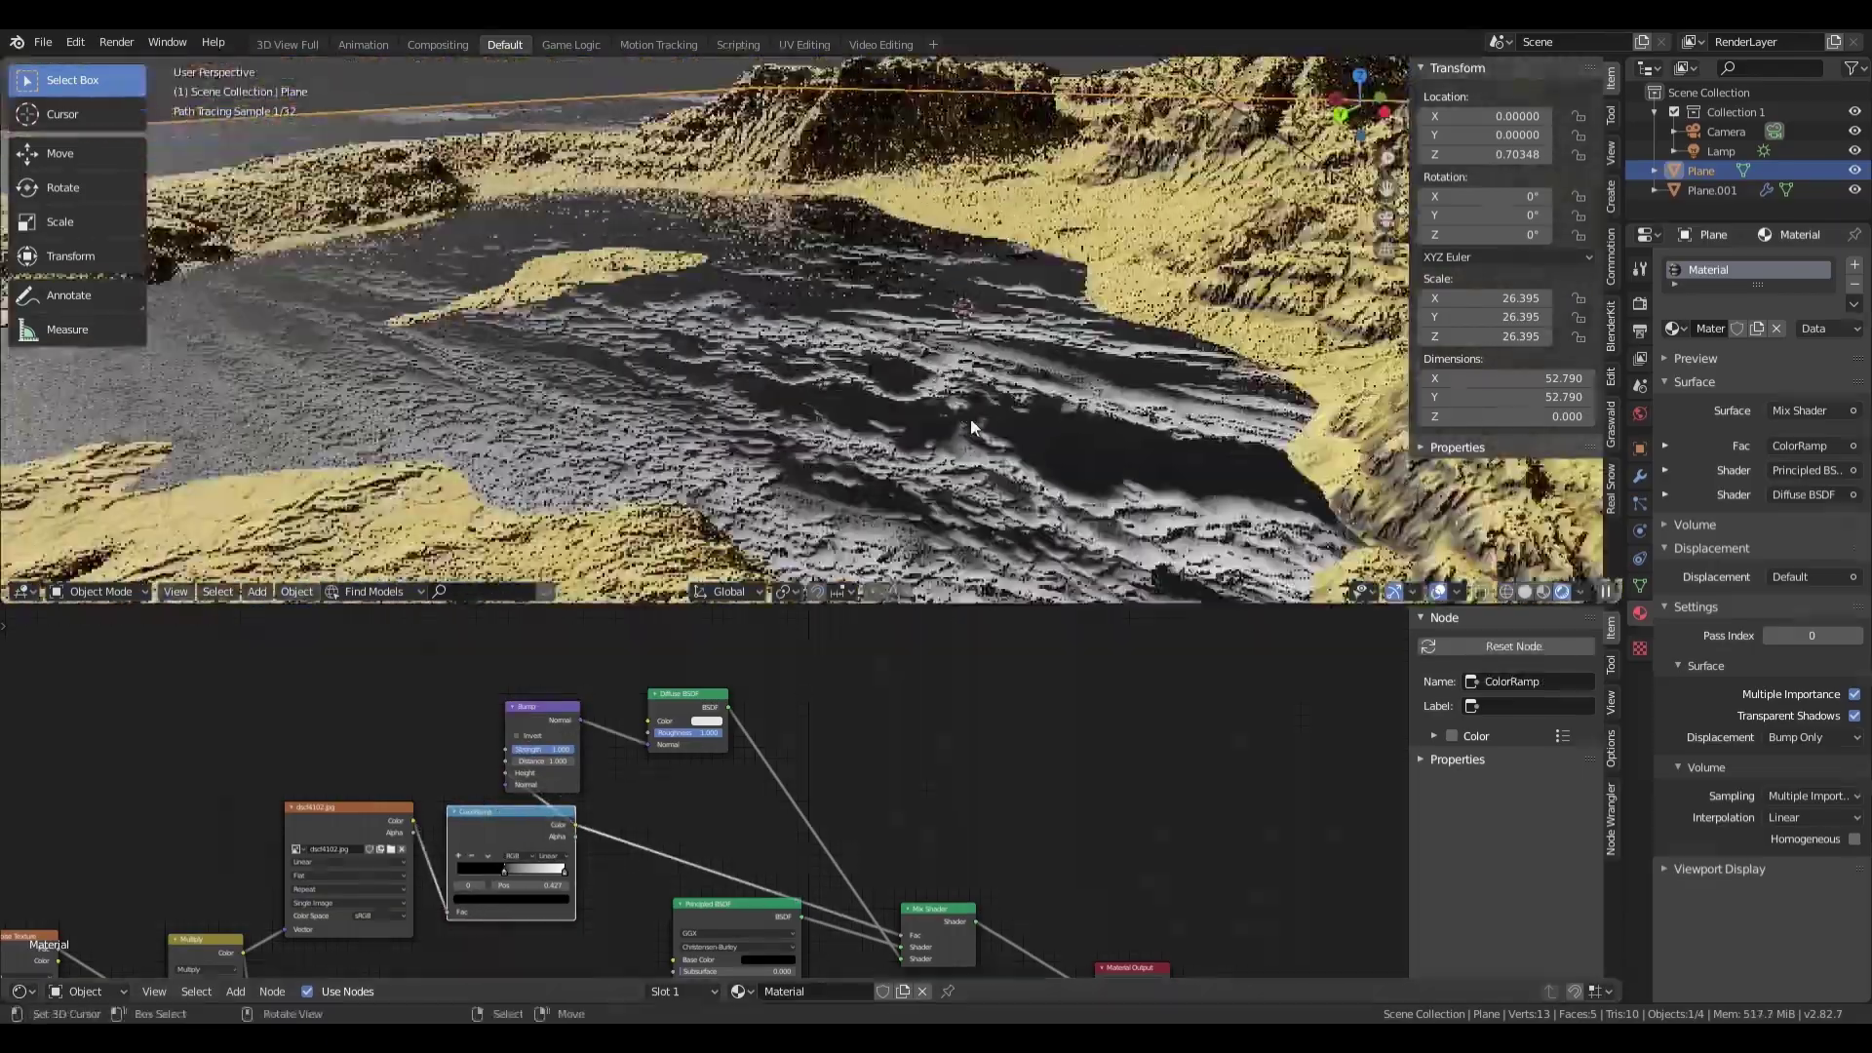
# Step: Duplicate the image texture node that feeds the ColorRamp and place the copy above the original
pyautogui.moveTo(349, 823); pyautogui.dragTo(632, 830, button='middle')
pyautogui.hotkey('shift', 'd')
pyautogui.click(638, 715)
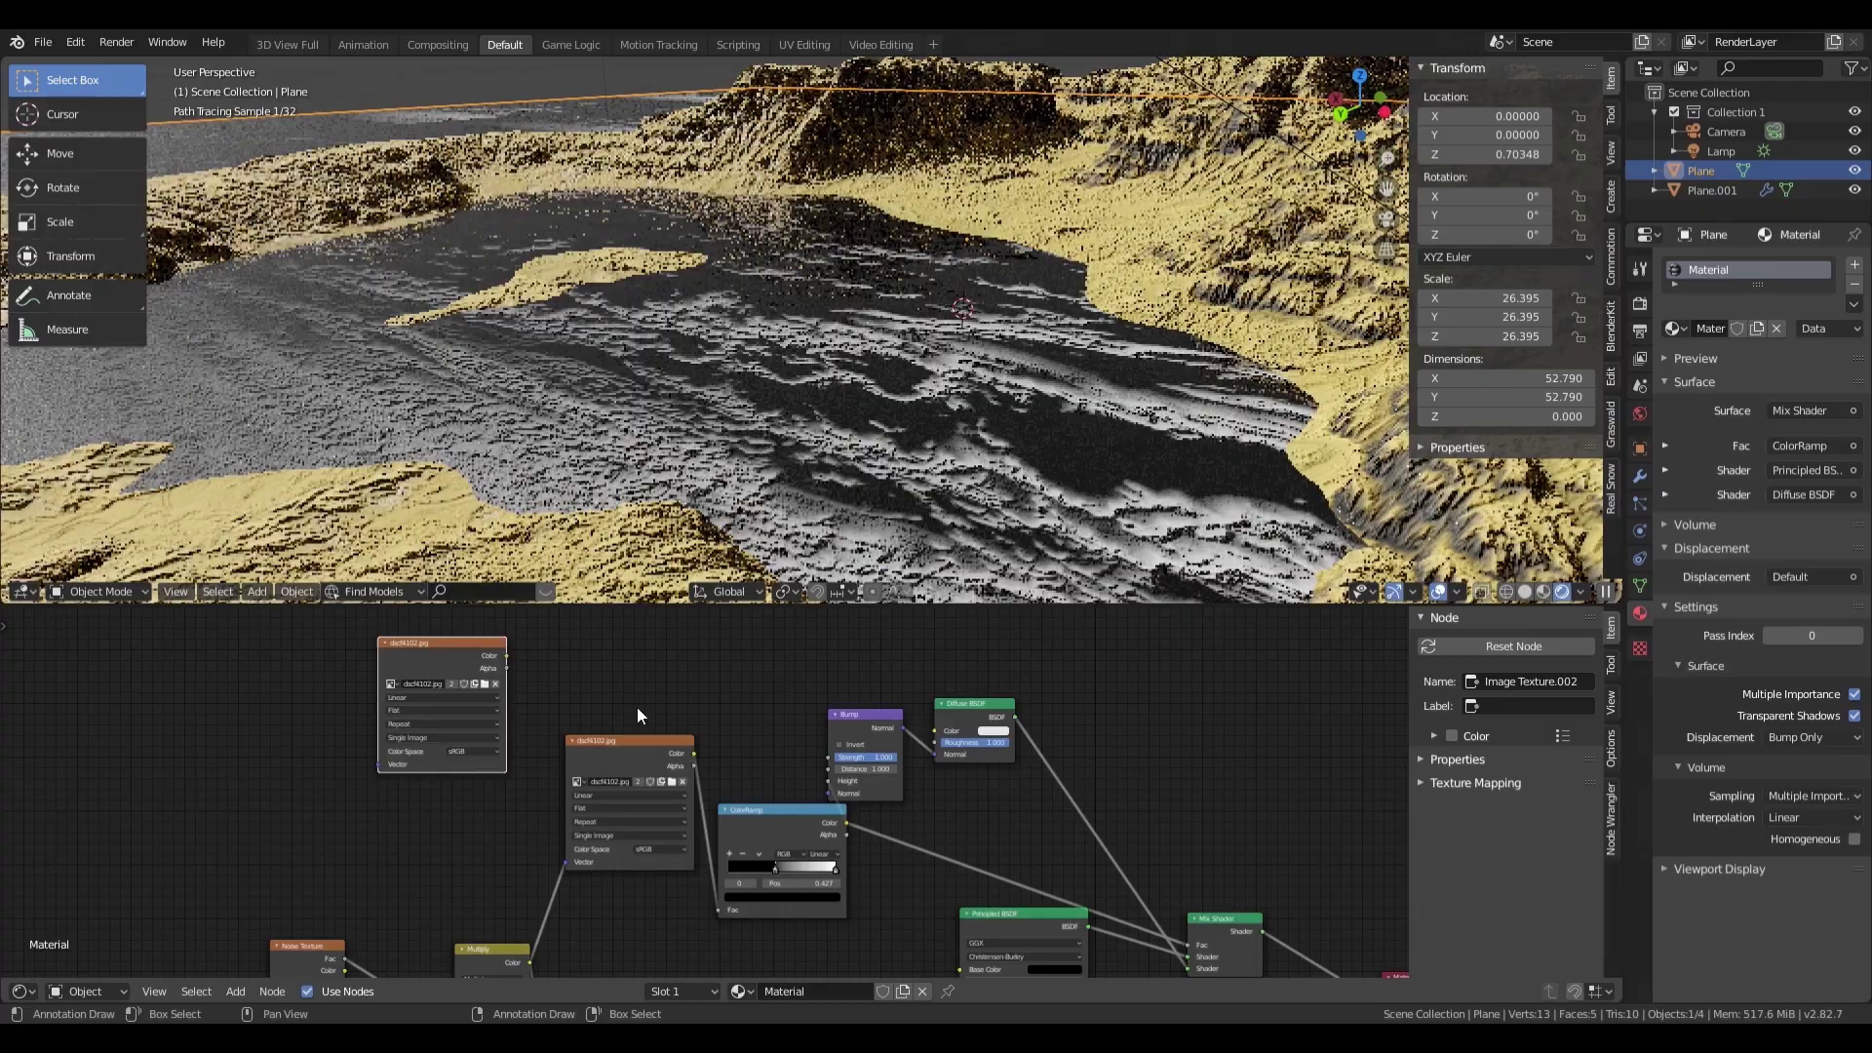
# Step: Swap the duplicated image texture's picture to air-2241573.jpg and preview it on the lake surface
pyautogui.scroll(-2, 638, 714)
pyautogui.keyDown('ctrl'); pyautogui.keyDown('shift'); pyautogui.click(669, 717); pyautogui.keyUp('shift'); pyautogui.keyUp('ctrl')
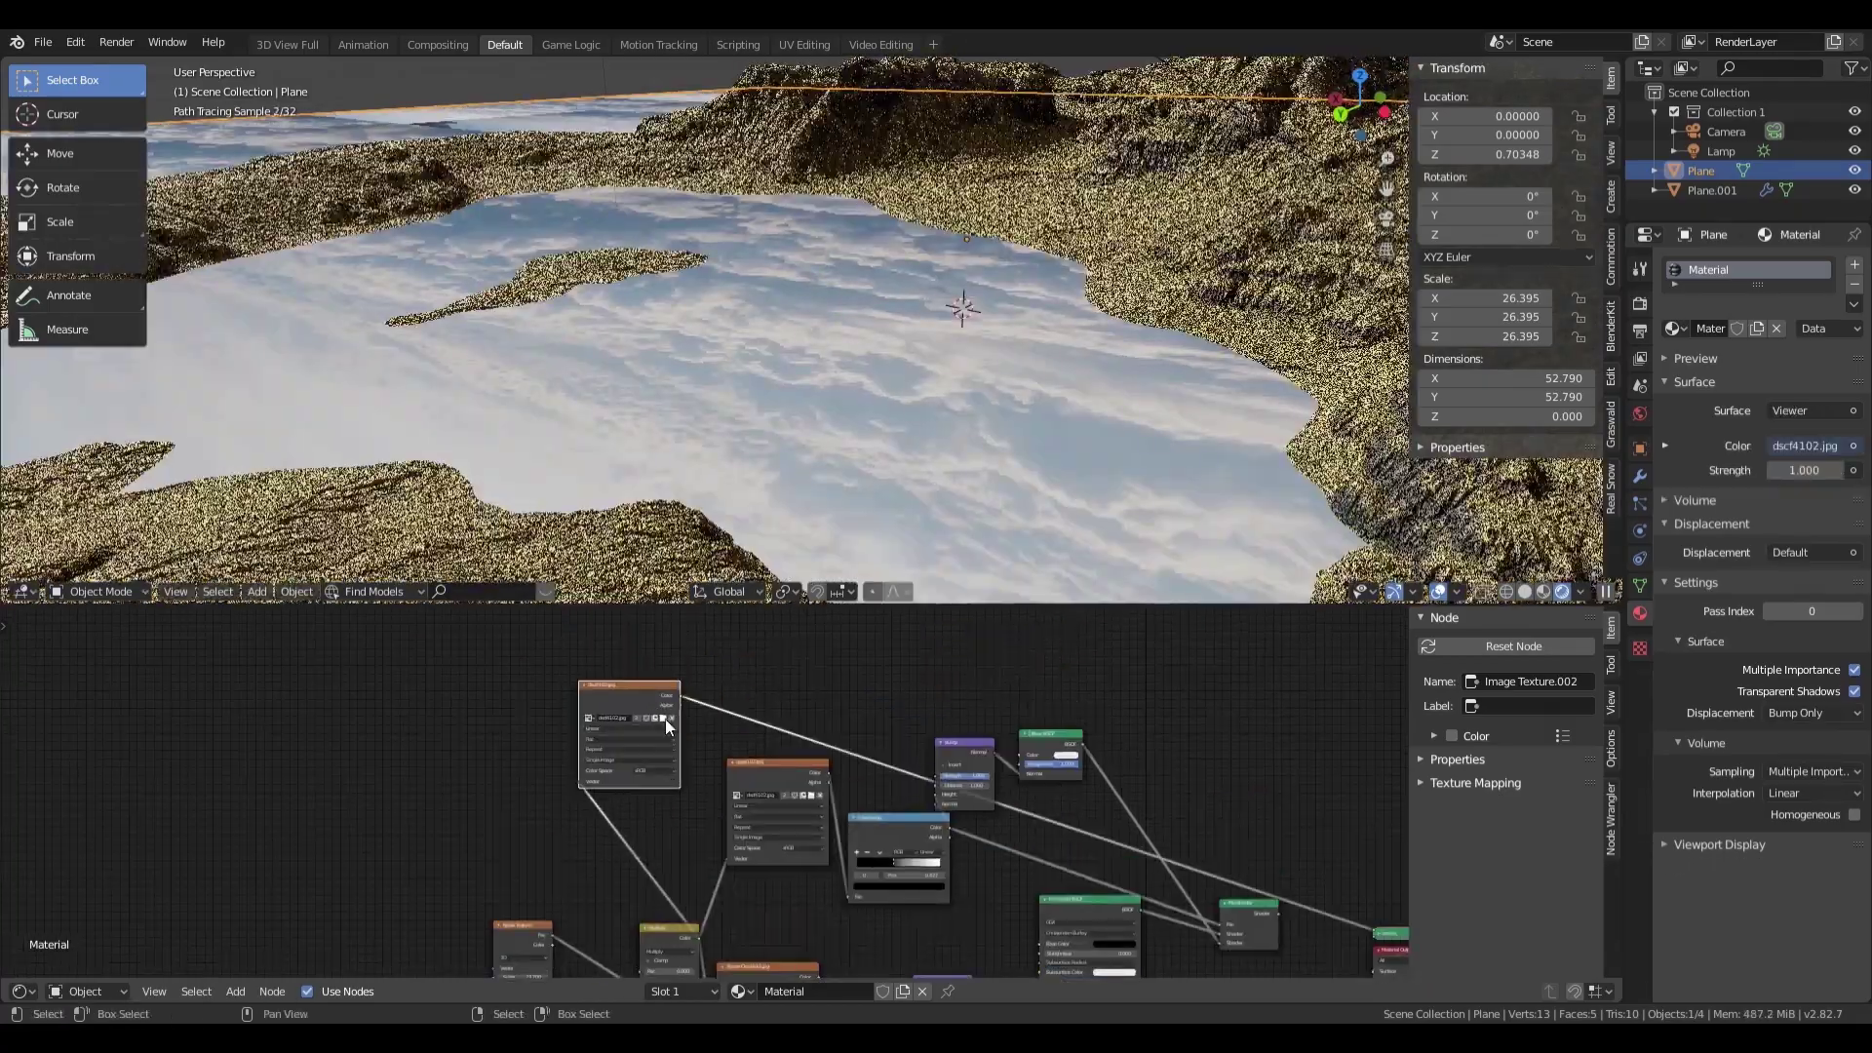
pyautogui.click(588, 718)
pyautogui.click(704, 745)
pyautogui.scroll(5, 745, 472)
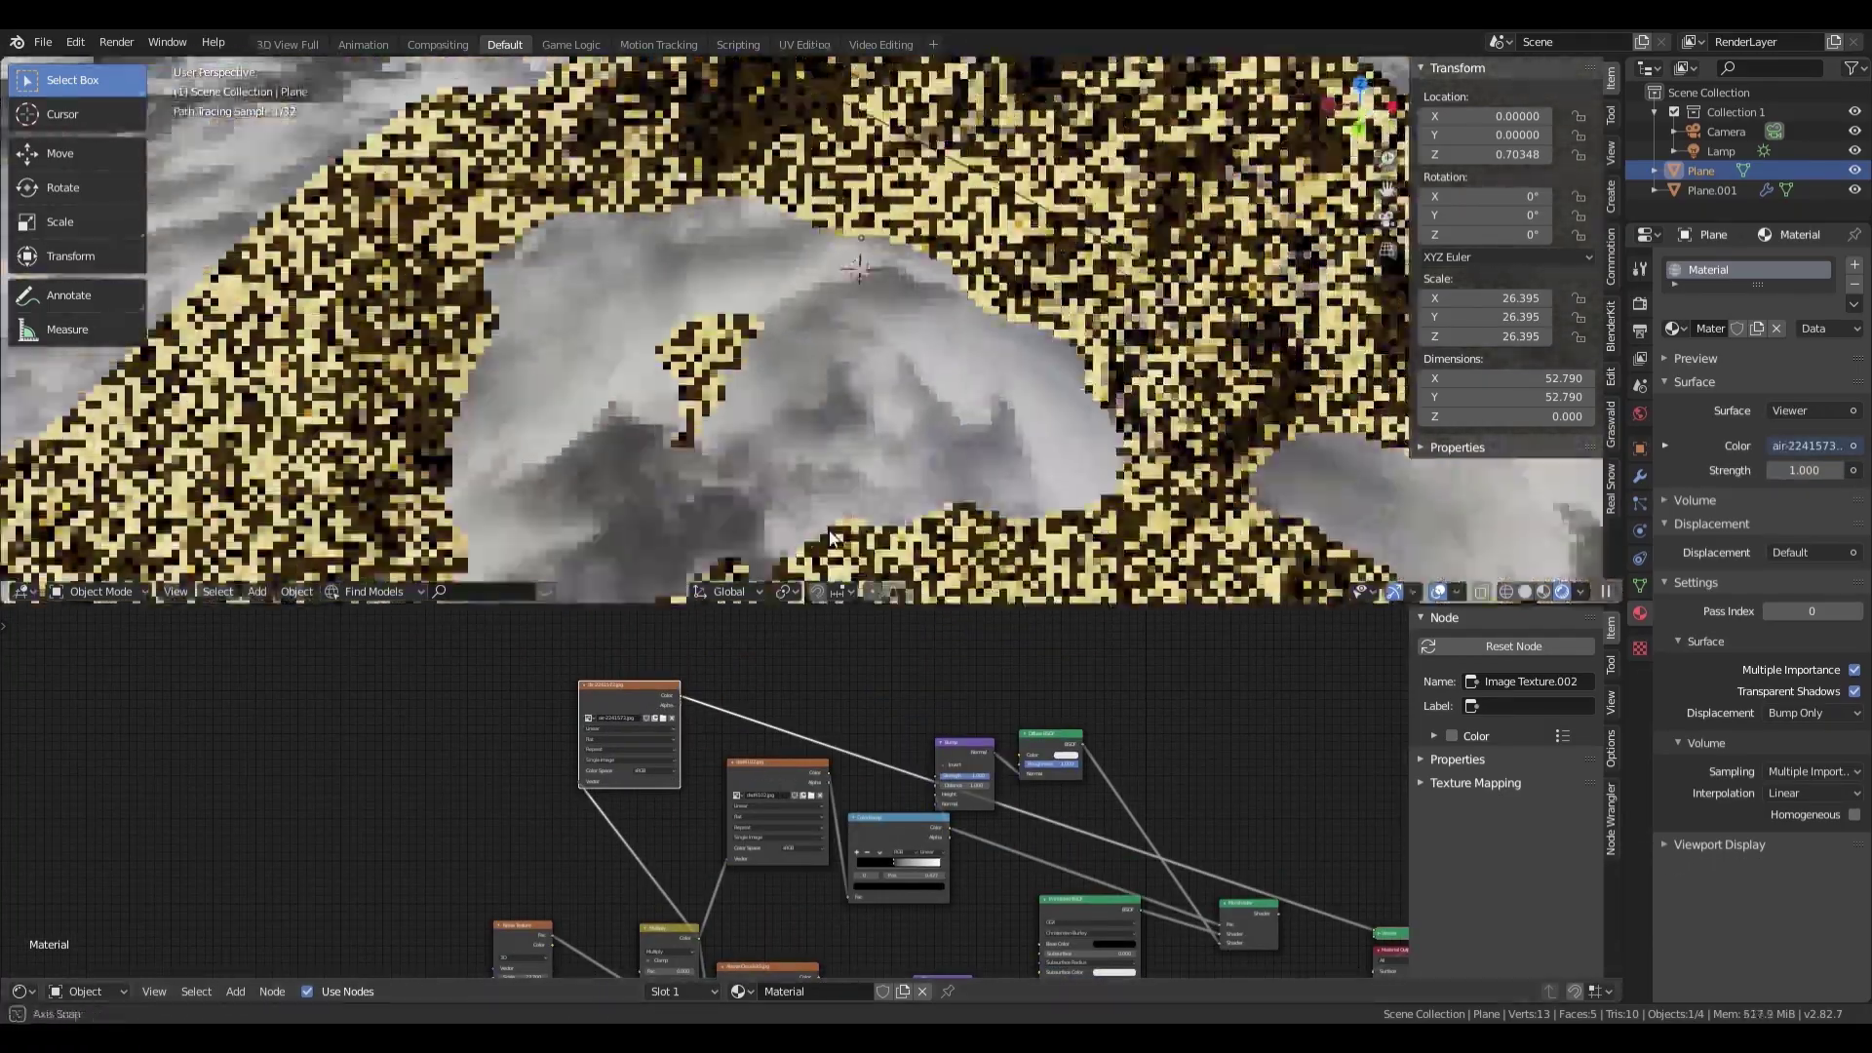
pyautogui.scroll(-5, 780, 458)
pyautogui.scroll(7, 704, 383)
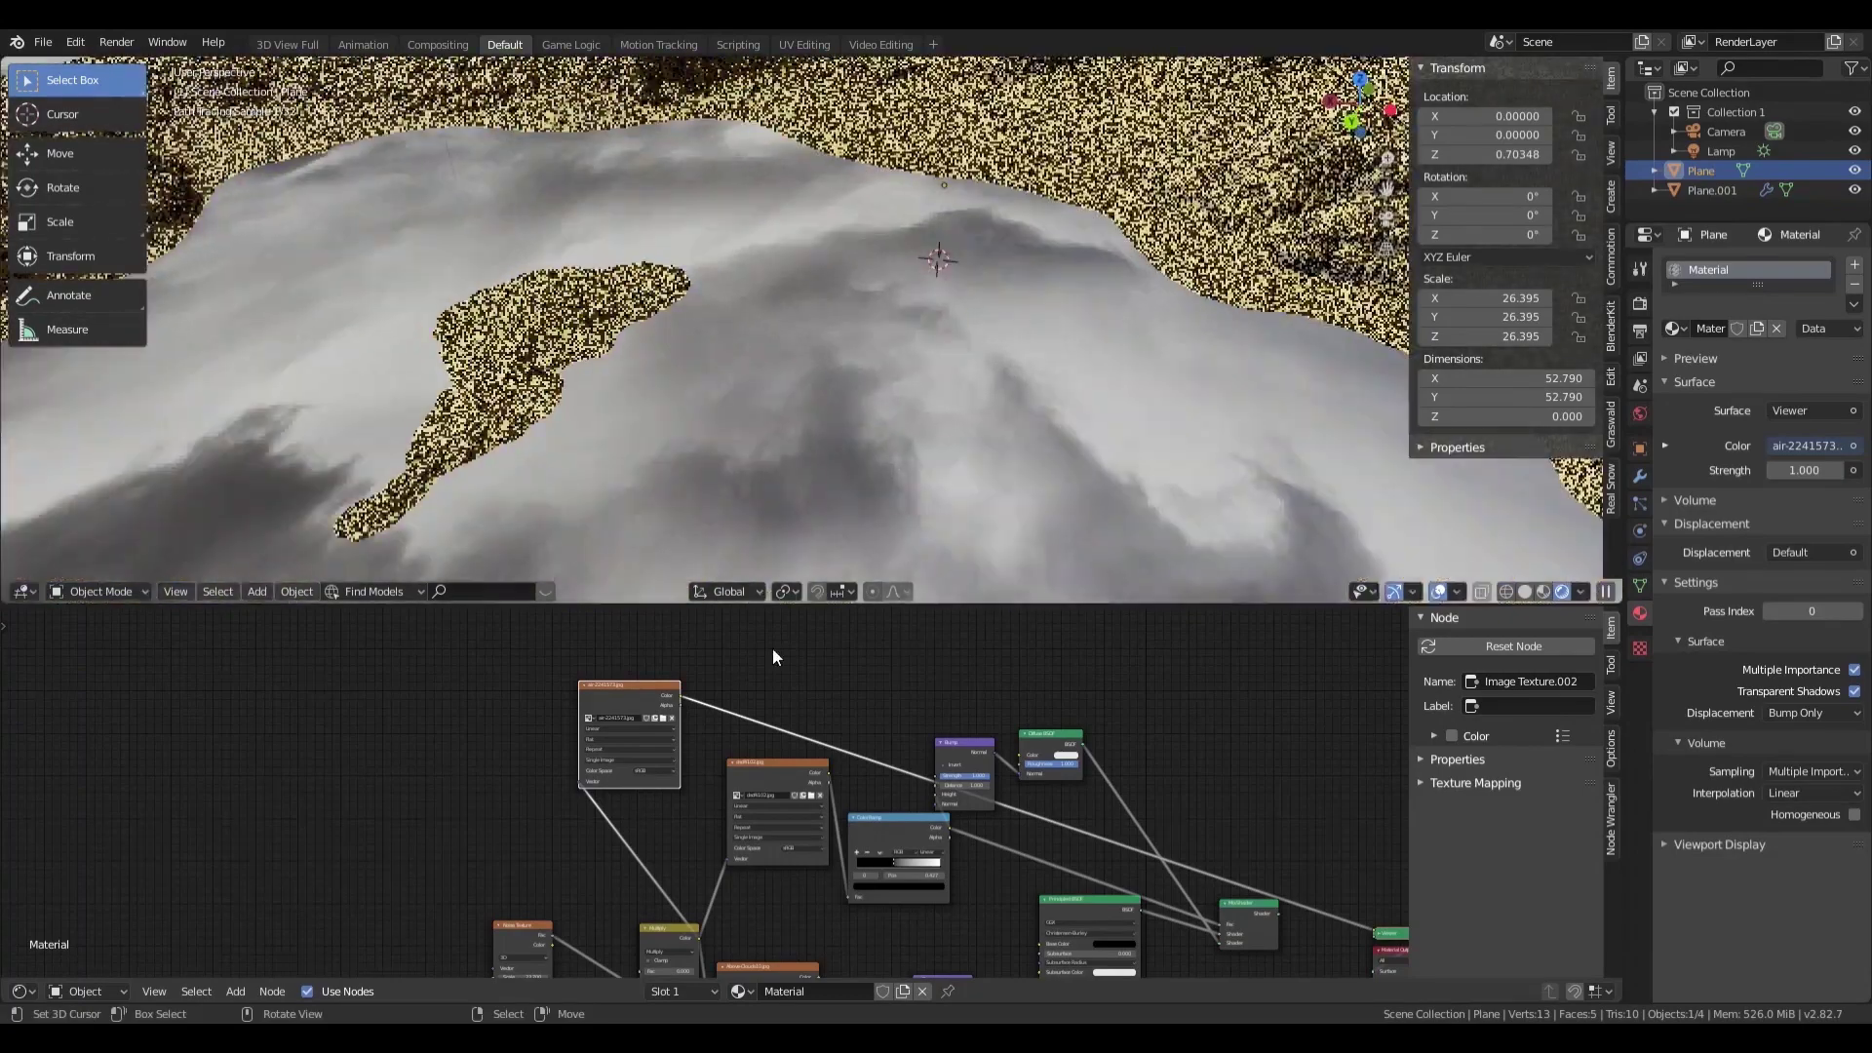
# Step: Colour the end stop of the second ColorRamp in the air-2241573.jpg chain yellow
pyautogui.moveTo(651, 889); pyautogui.dragTo(715, 777, button='middle')
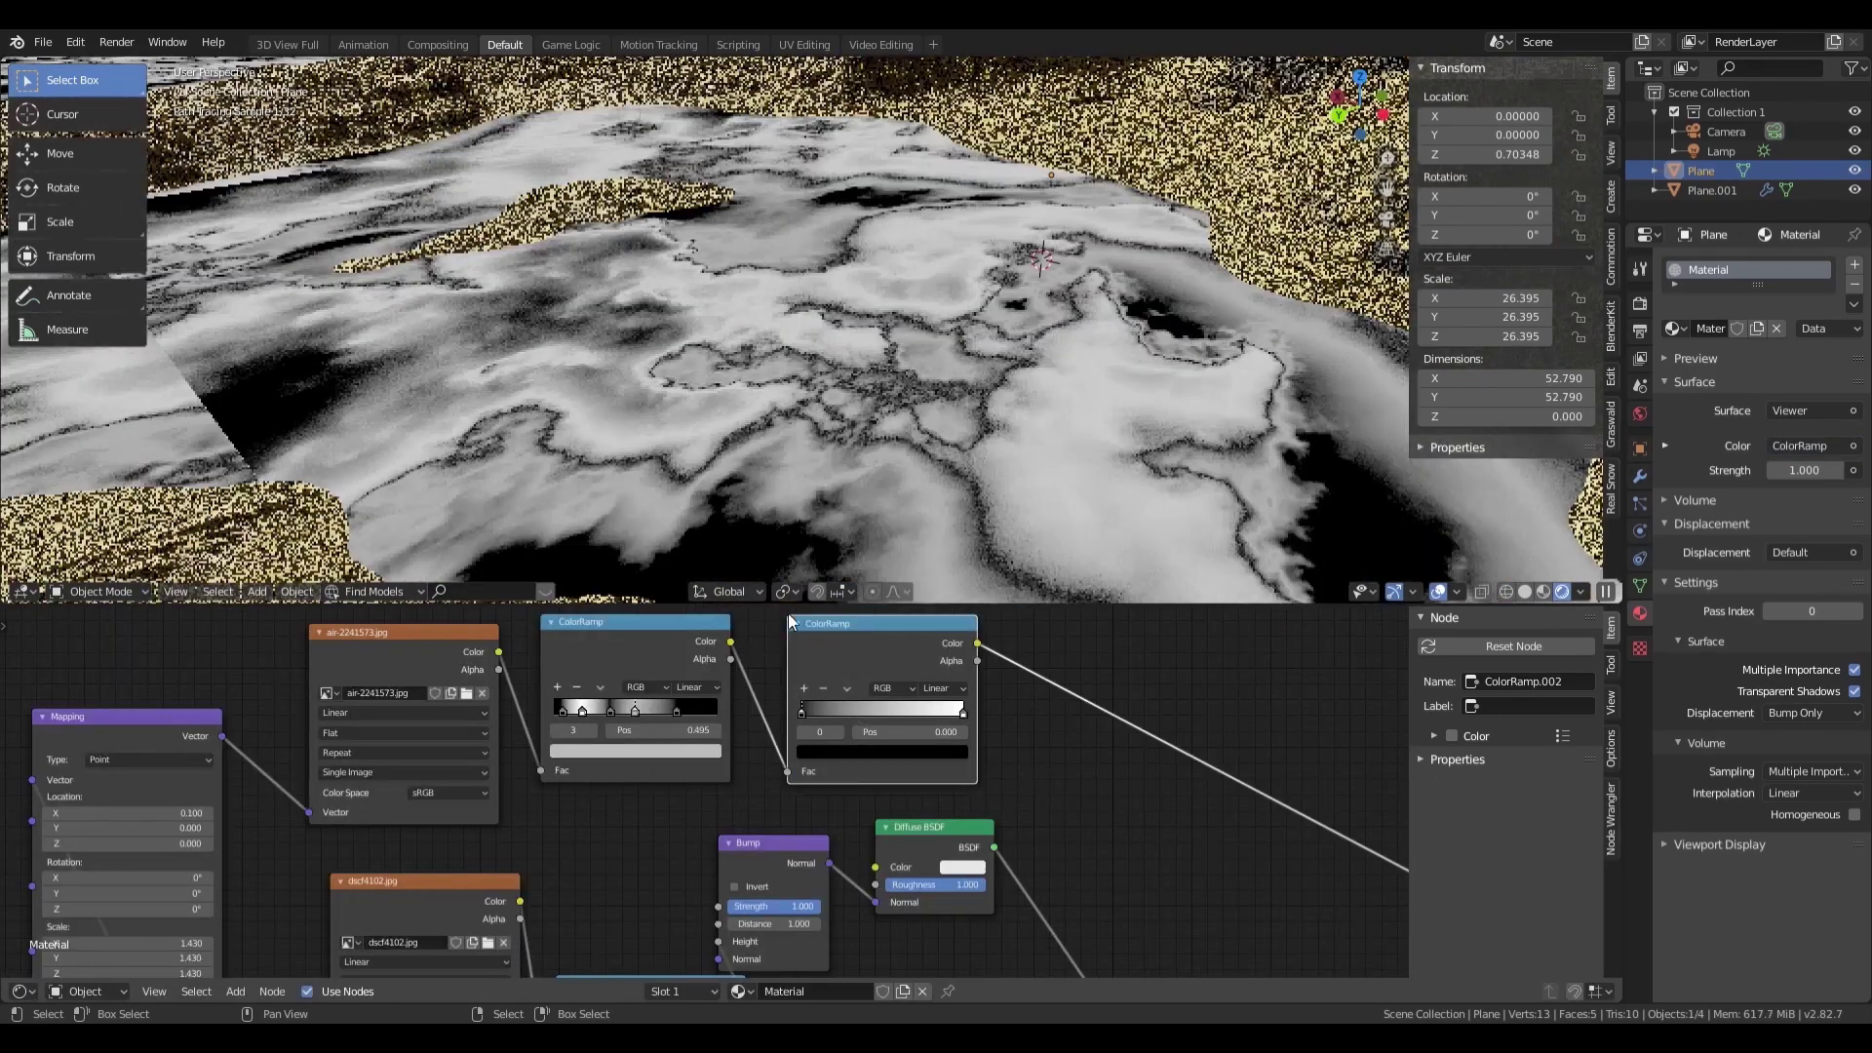
pyautogui.click(959, 713)
pyautogui.click(834, 601)
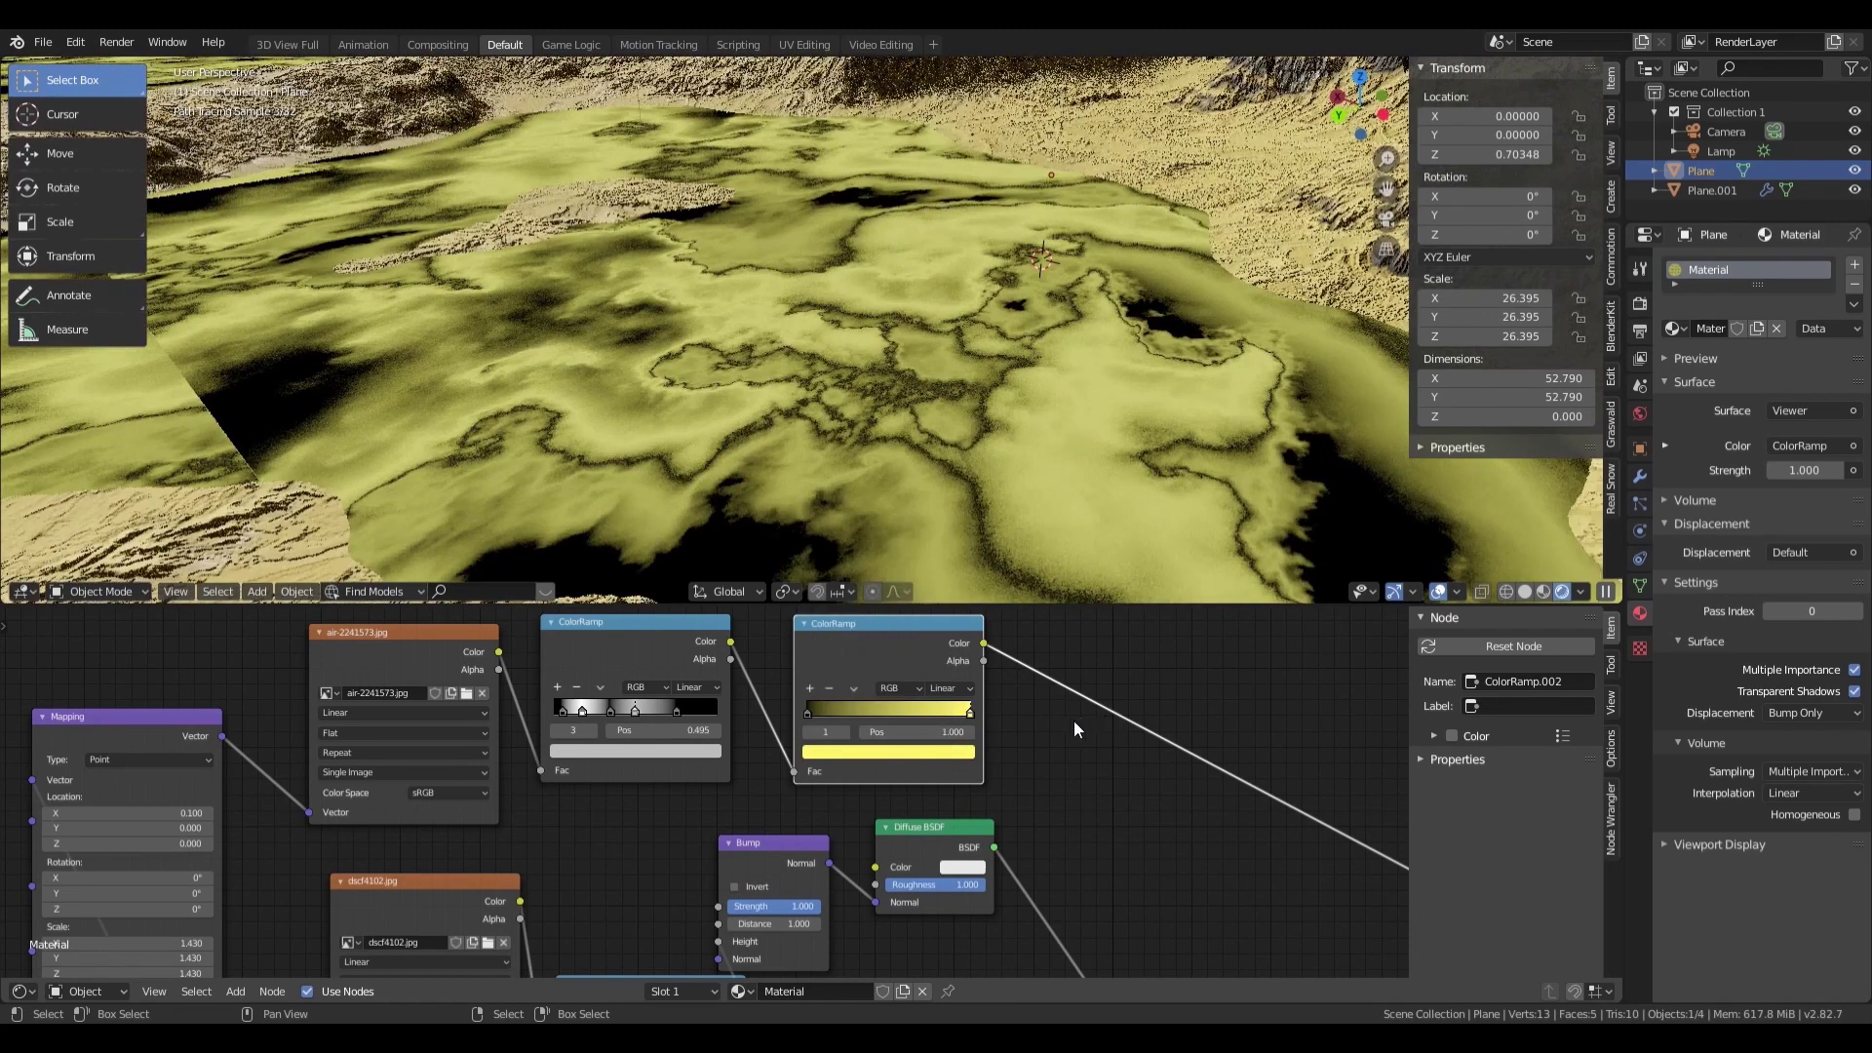
# Step: Insert a second Bump node before the Diffuse BSDF, feed its Height from the yellow ColorRamp, and preview its normals
pyautogui.scroll(-3, 1074, 730)
pyautogui.moveTo(784, 631); pyautogui.dragTo(792, 774)
pyautogui.click(799, 768)
pyautogui.moveTo(805, 840); pyautogui.dragTo(775, 813)
pyautogui.keyDown('ctrl'); pyautogui.keyDown('shift'); pyautogui.click(829, 782); pyautogui.keyUp('shift'); pyautogui.keyUp('ctrl')
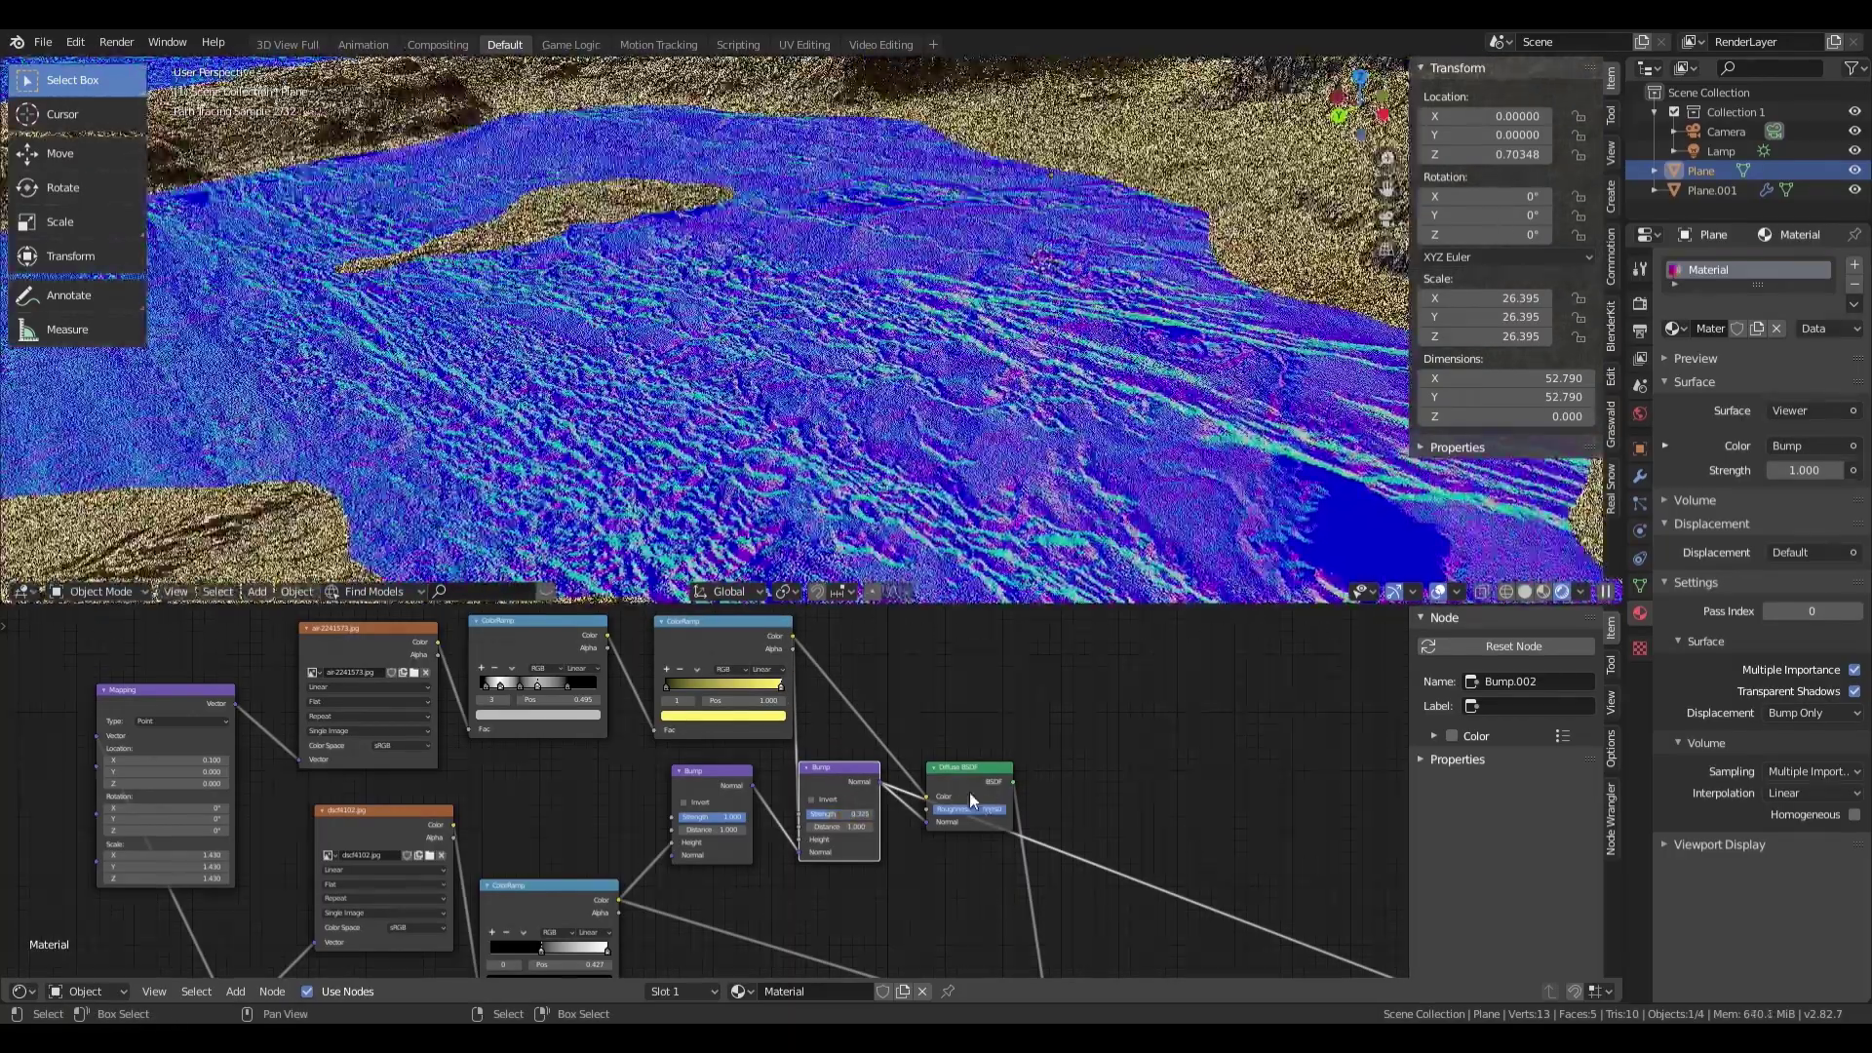
# Step: Preview the water's Diffuse BSDF, switch to the camera view, and restore the Mix Shader as the material output
pyautogui.keyDown('ctrl'); pyautogui.keyDown('shift'); pyautogui.click(969, 792); pyautogui.keyUp('shift'); pyautogui.keyUp('ctrl')
pyautogui.moveTo(1150, 975); pyautogui.dragTo(1038, 834, button='middle')
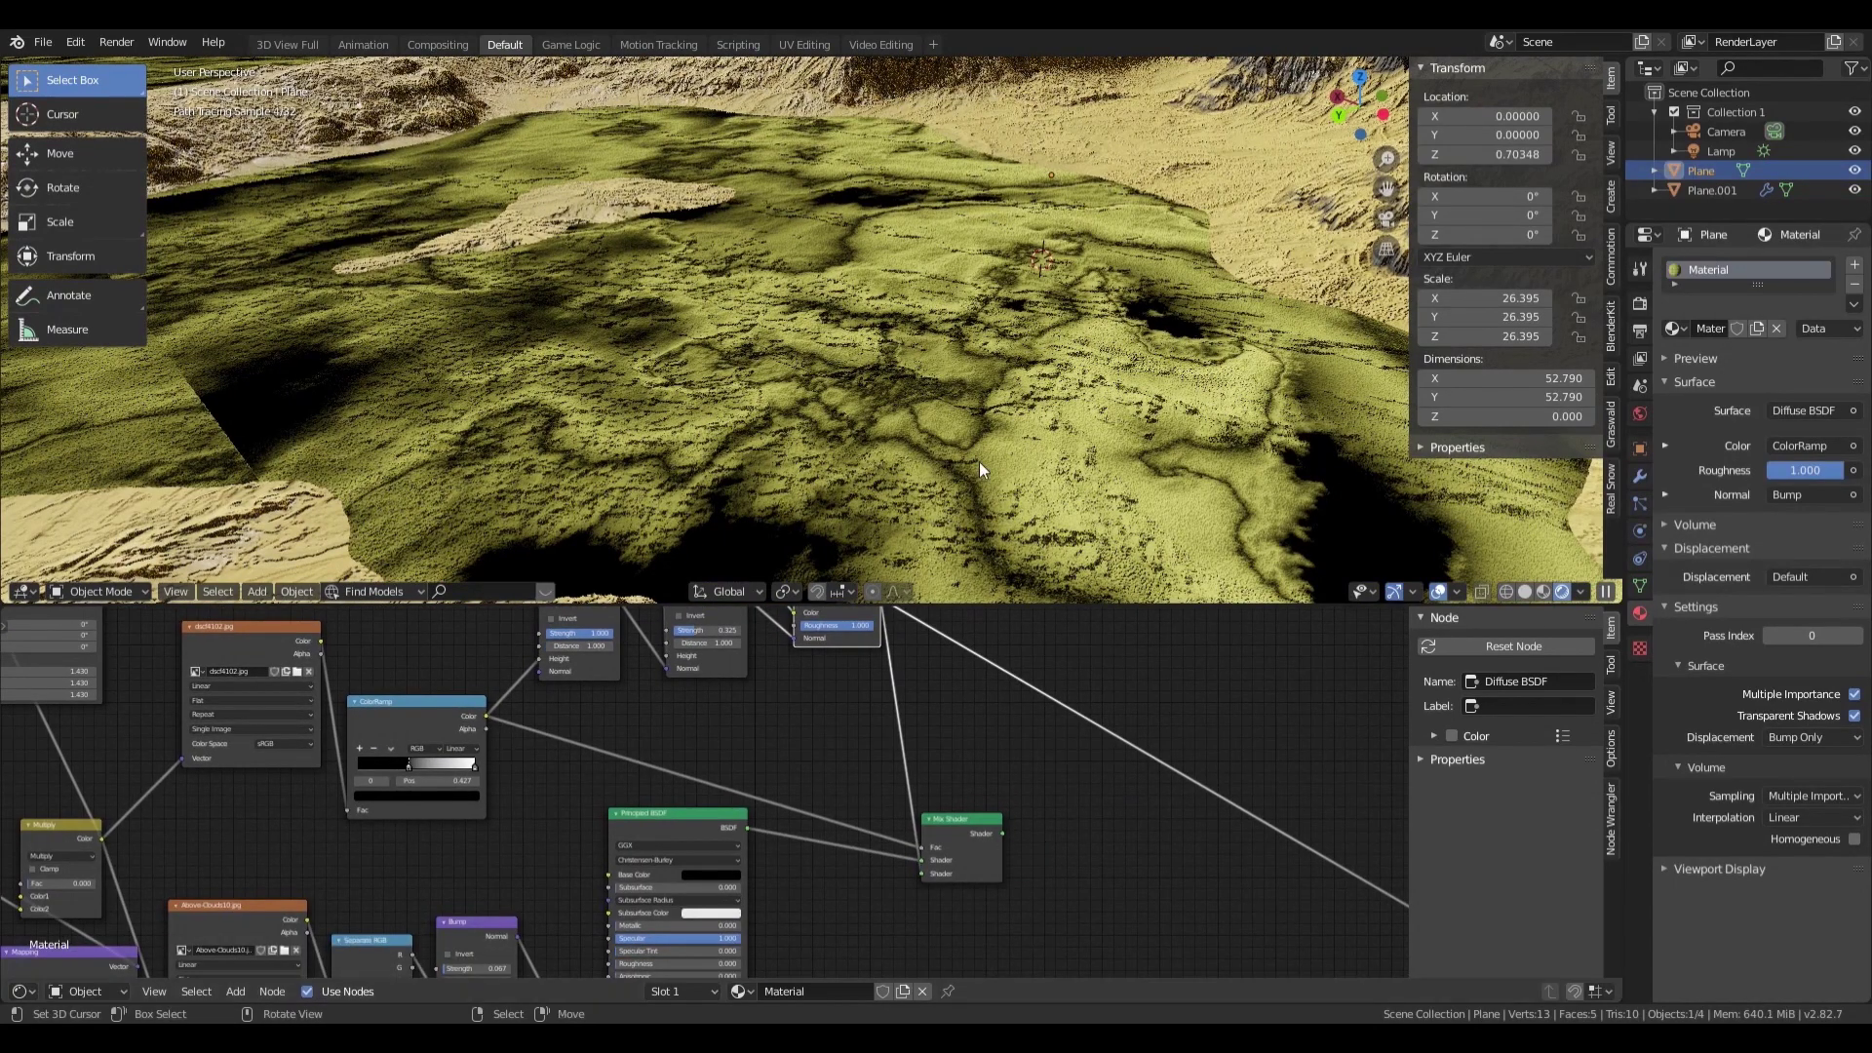
pyautogui.press('KP_0')
pyautogui.keyDown('ctrl'); pyautogui.keyDown('shift'); pyautogui.click(951, 839); pyautogui.keyUp('shift'); pyautogui.keyUp('ctrl')
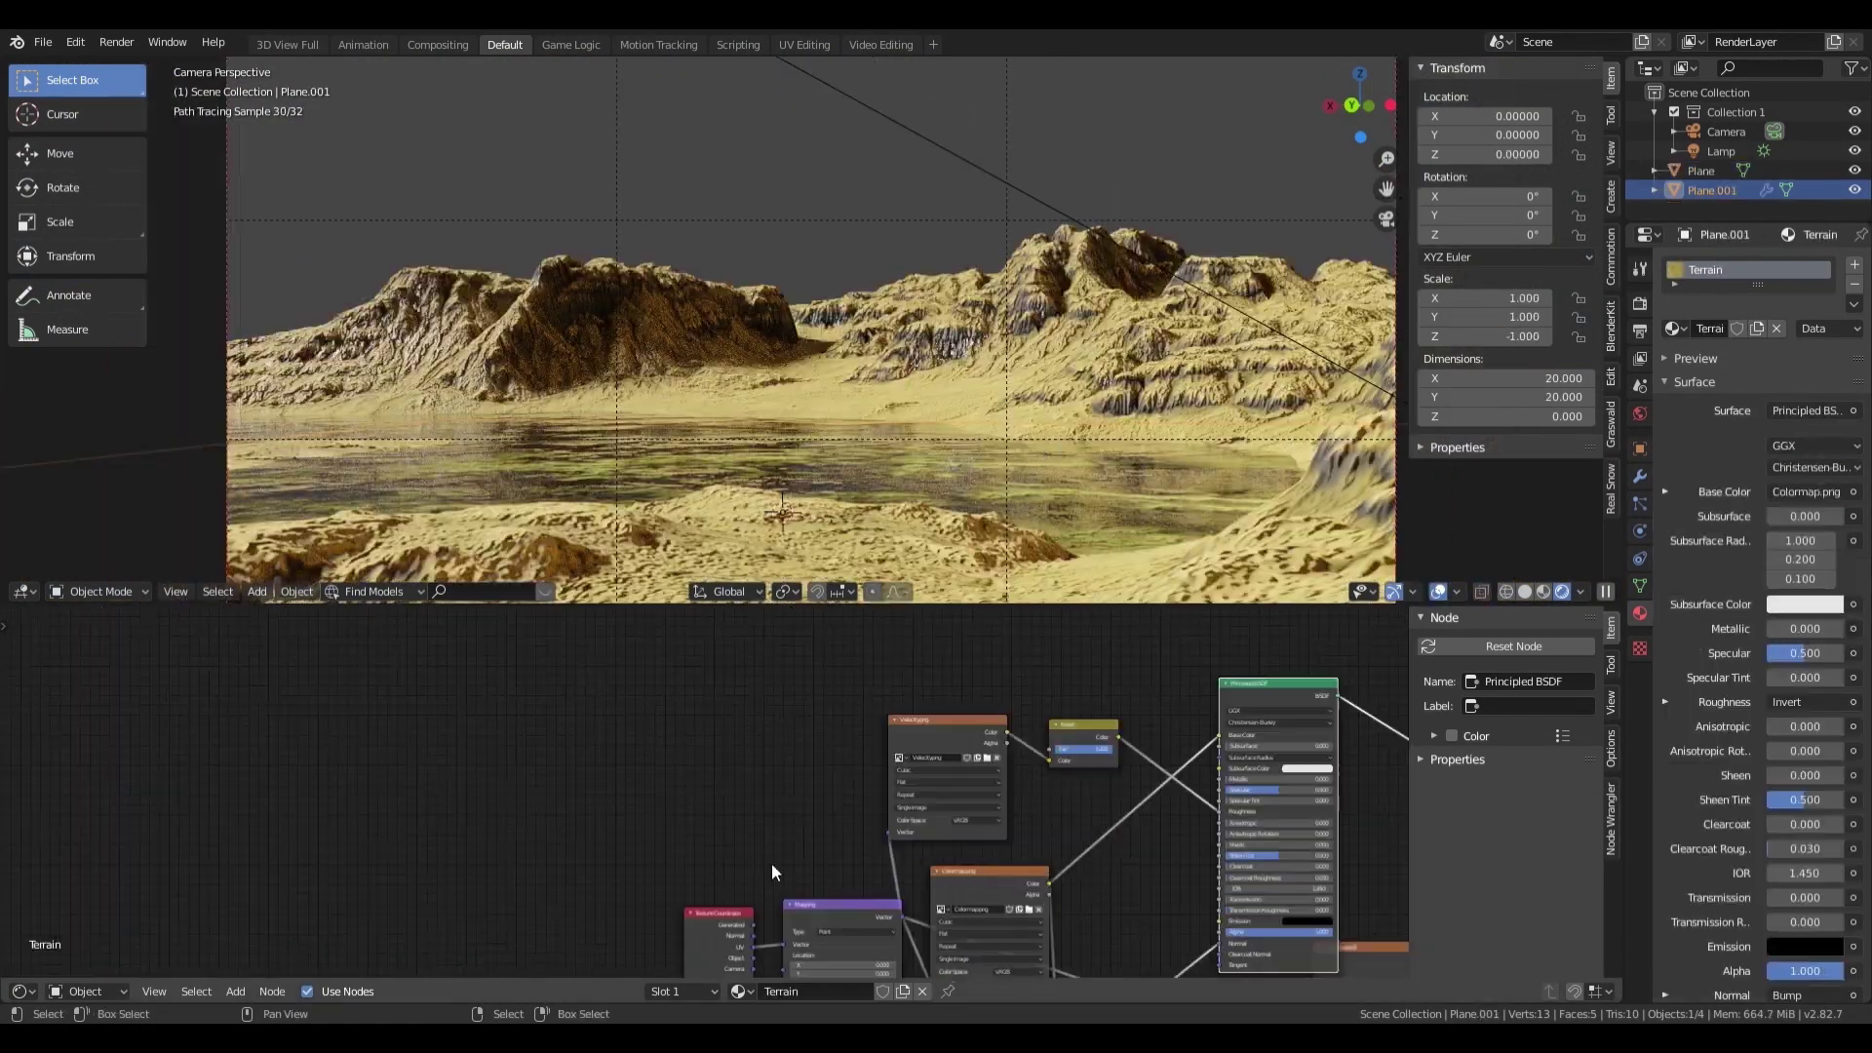
# Step: Build a terrain height mask by chaining Geometry Position, Separate XYZ's Z output, a Math Add node and a ColorRamp
pyautogui.hotkey('shift', 'a')
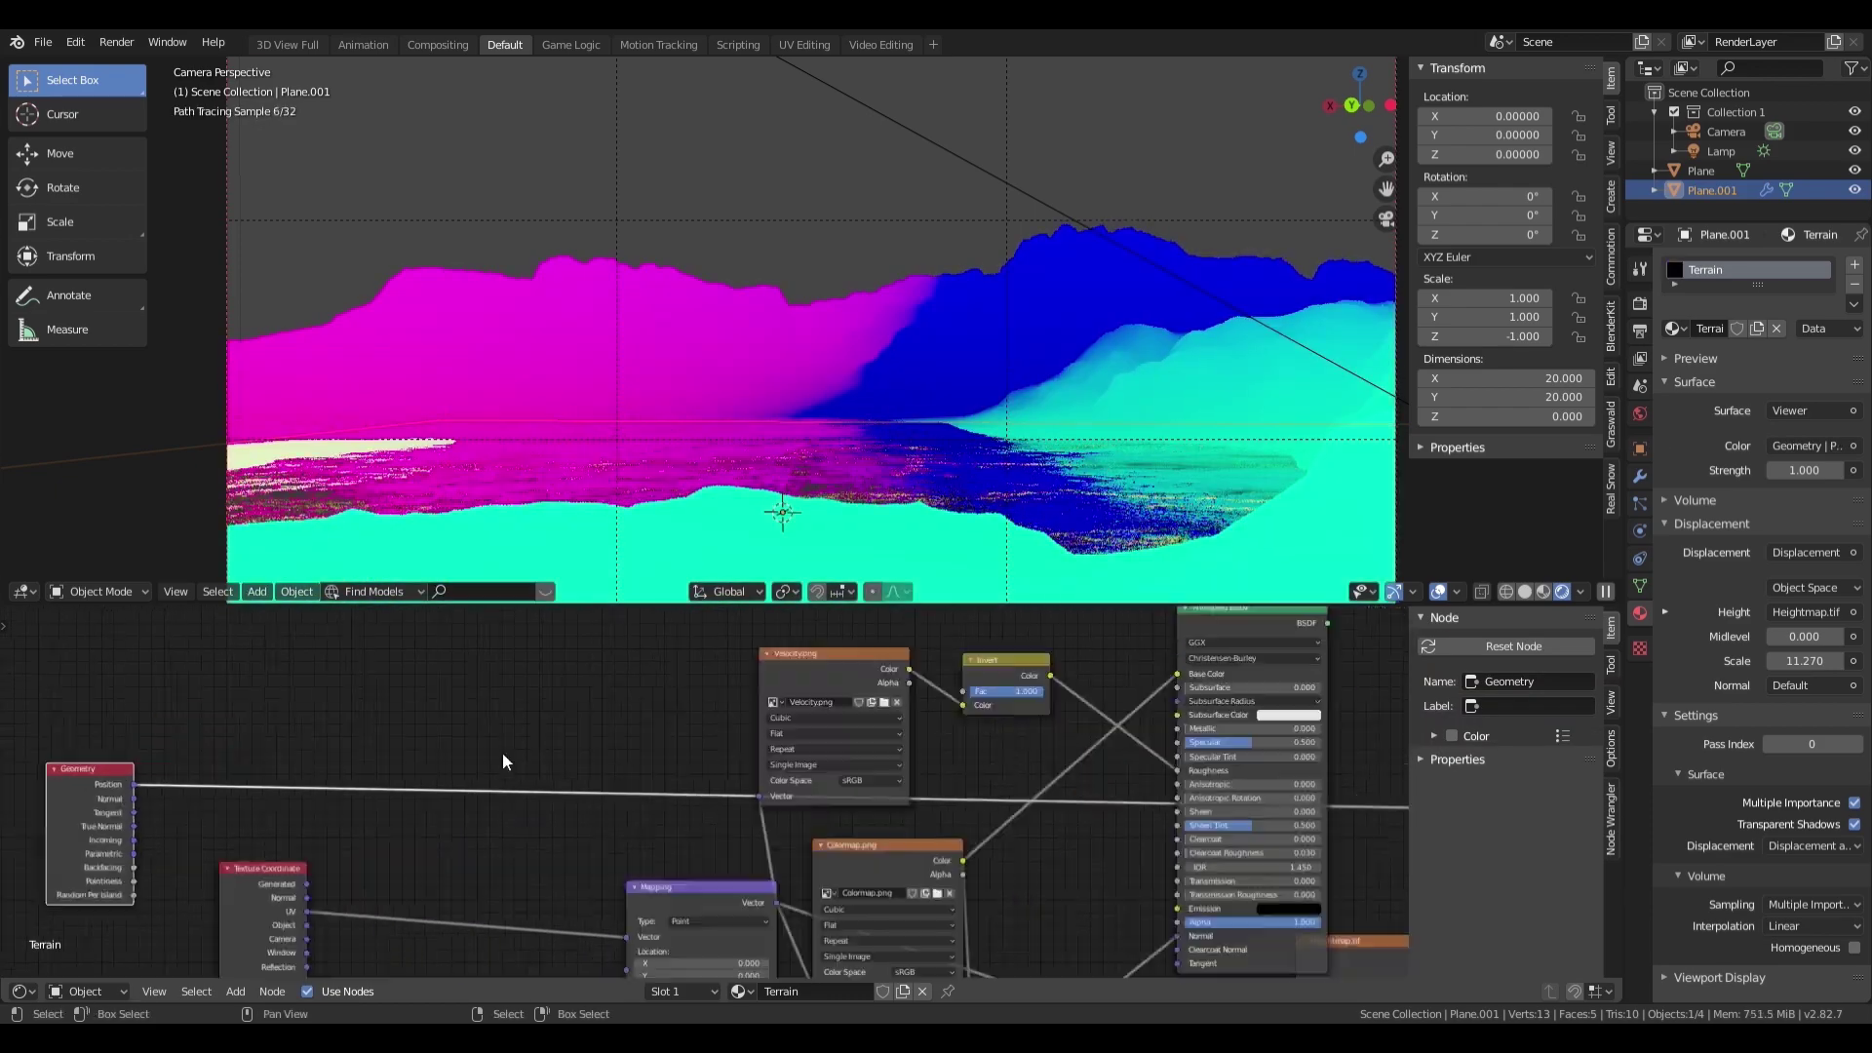
pyautogui.keyDown('ctrl'); pyautogui.keyDown('shift'); pyautogui.click(544, 790); pyautogui.keyUp('shift'); pyautogui.keyUp('ctrl')
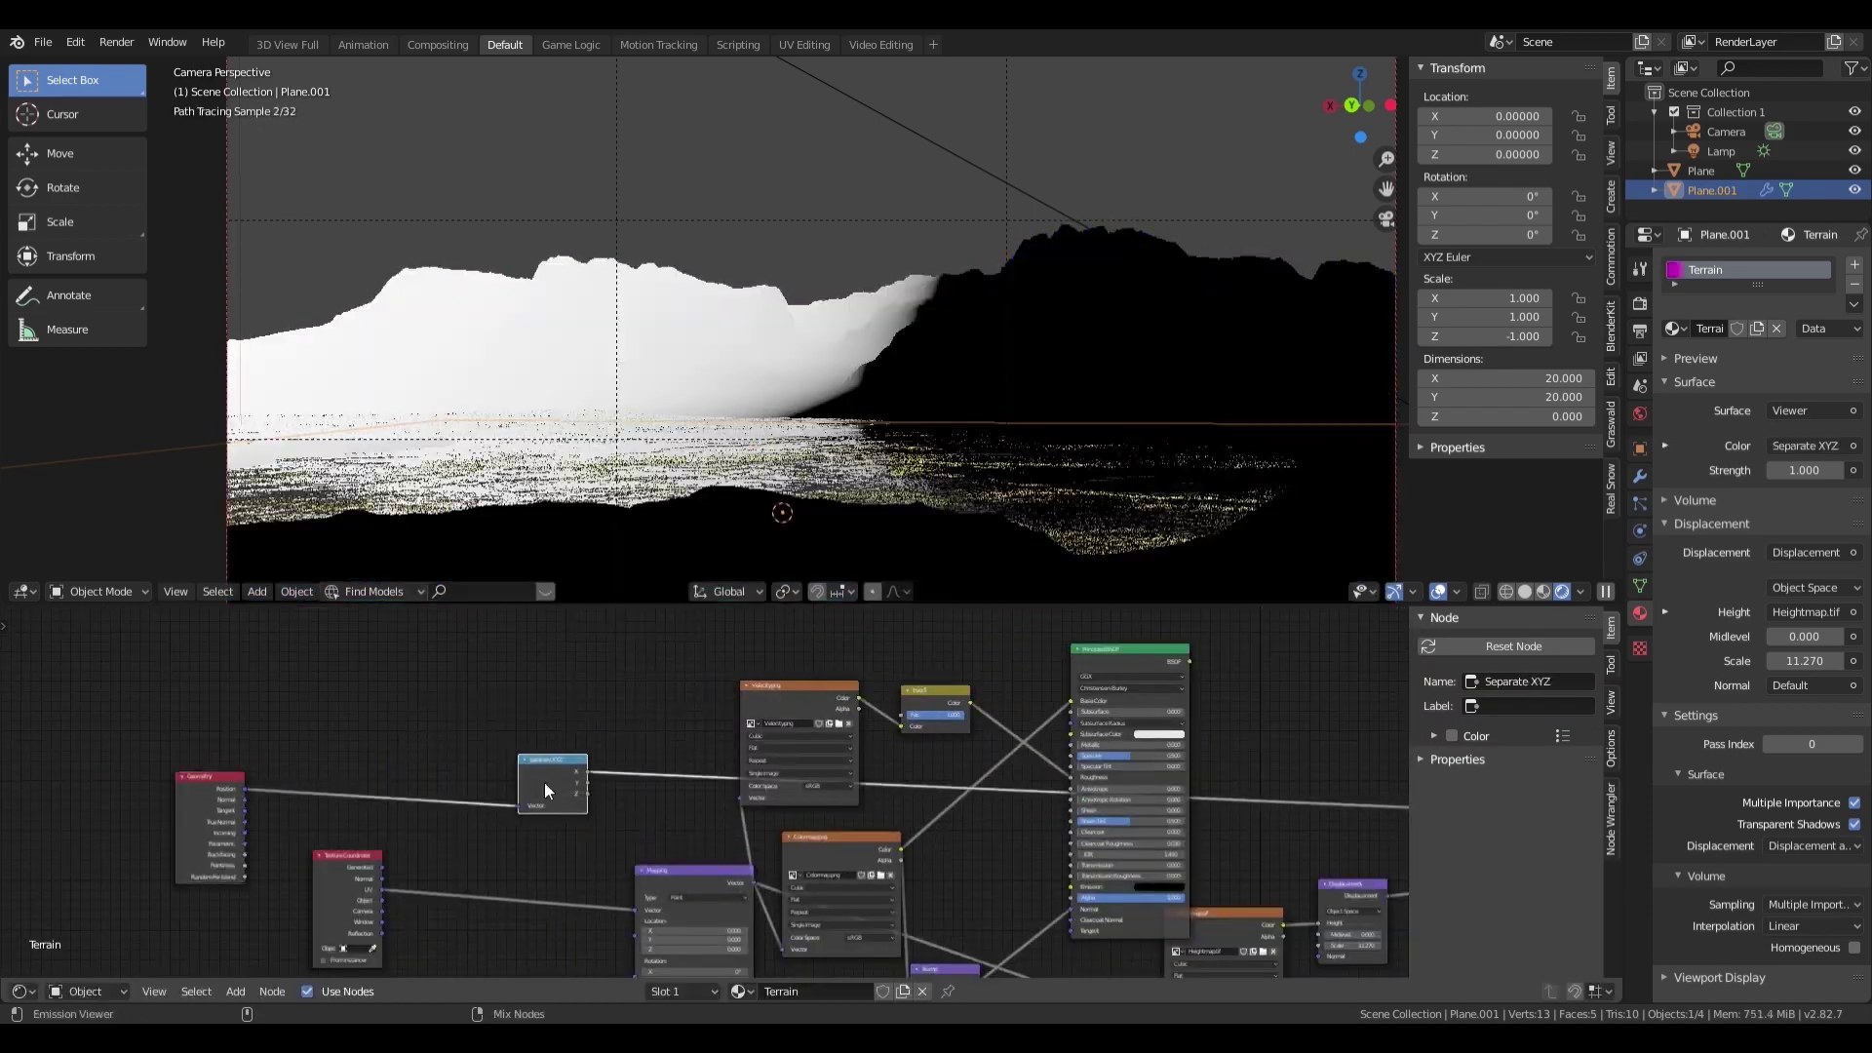
pyautogui.hotkey('shift', 'a')
pyautogui.click(829, 624)
pyautogui.click(568, 759)
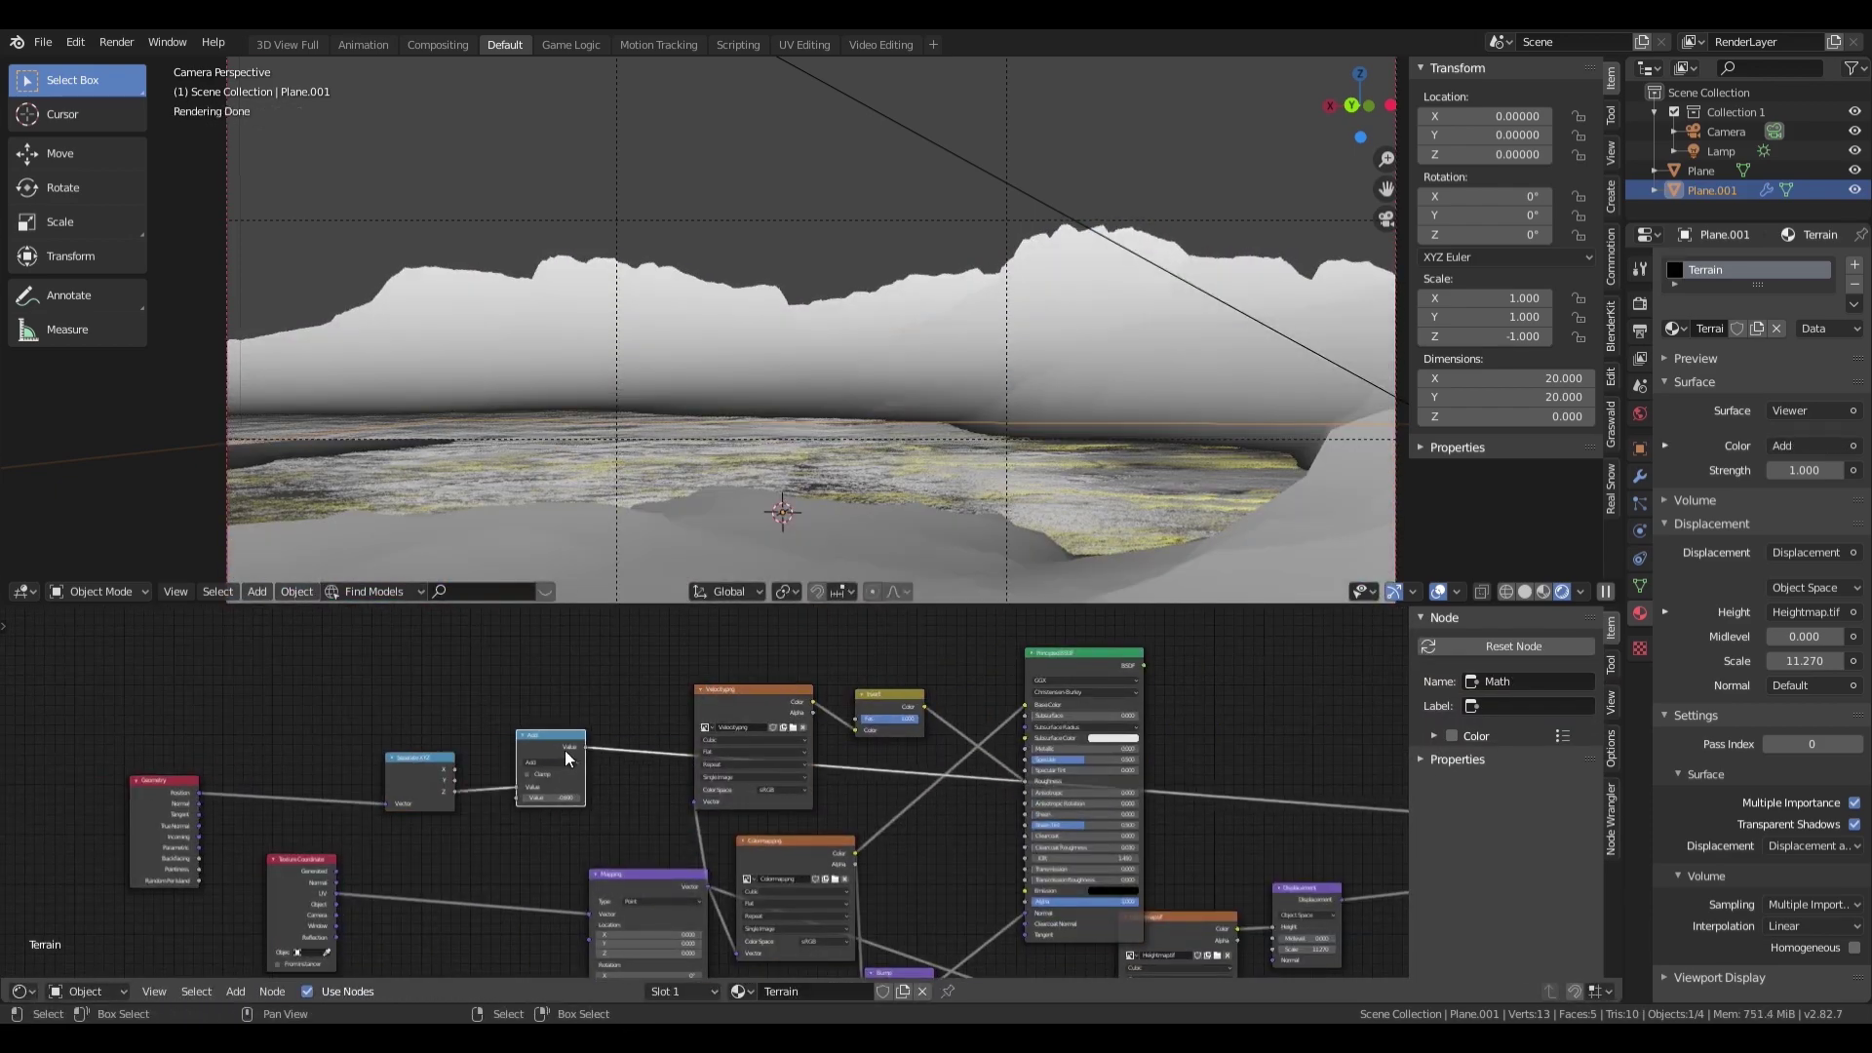
pyautogui.click(620, 731)
# Step: Blend the height ramp with a ColorRamp-adjusted copy of Velocity.png using a clamped MixRGB node set to Linear Light, factor 1
pyautogui.hotkey('shift', 'a')
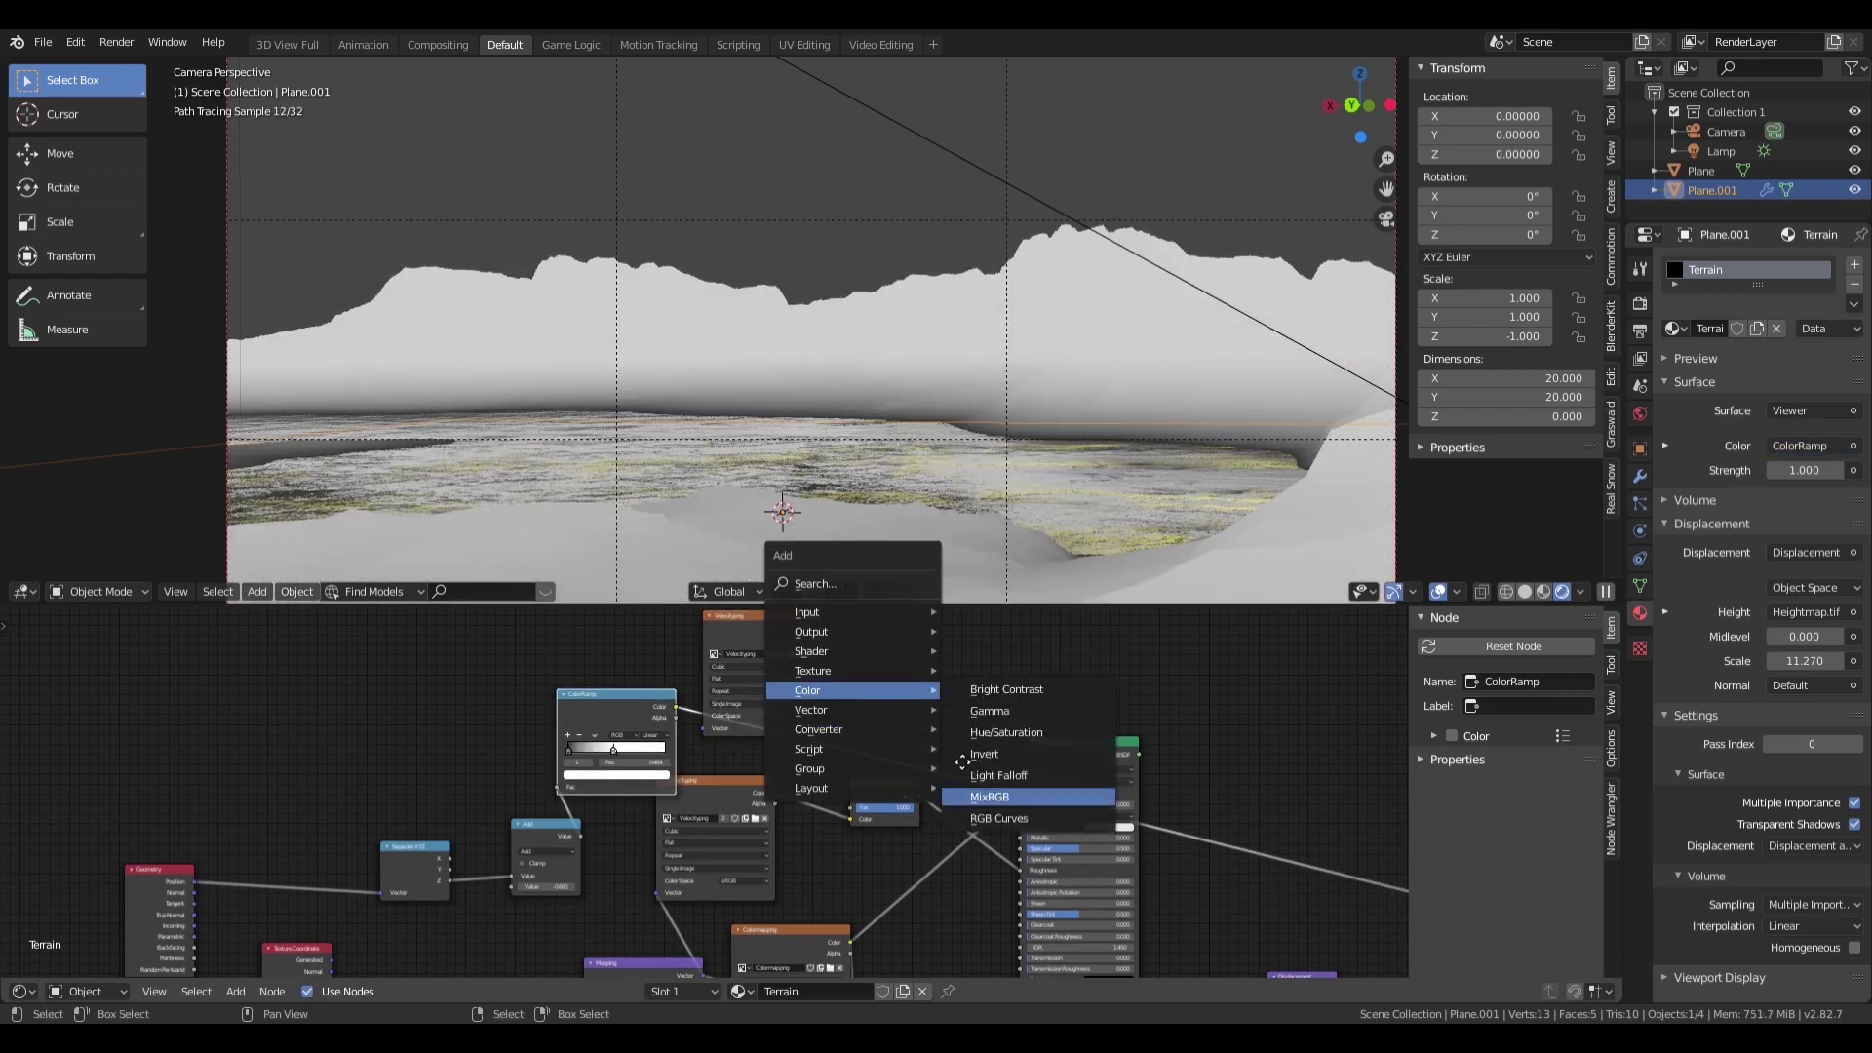
pyautogui.click(1057, 793)
pyautogui.click(907, 712)
pyautogui.moveTo(751, 726); pyautogui.dragTo(458, 726)
pyautogui.scroll(3, 456, 746)
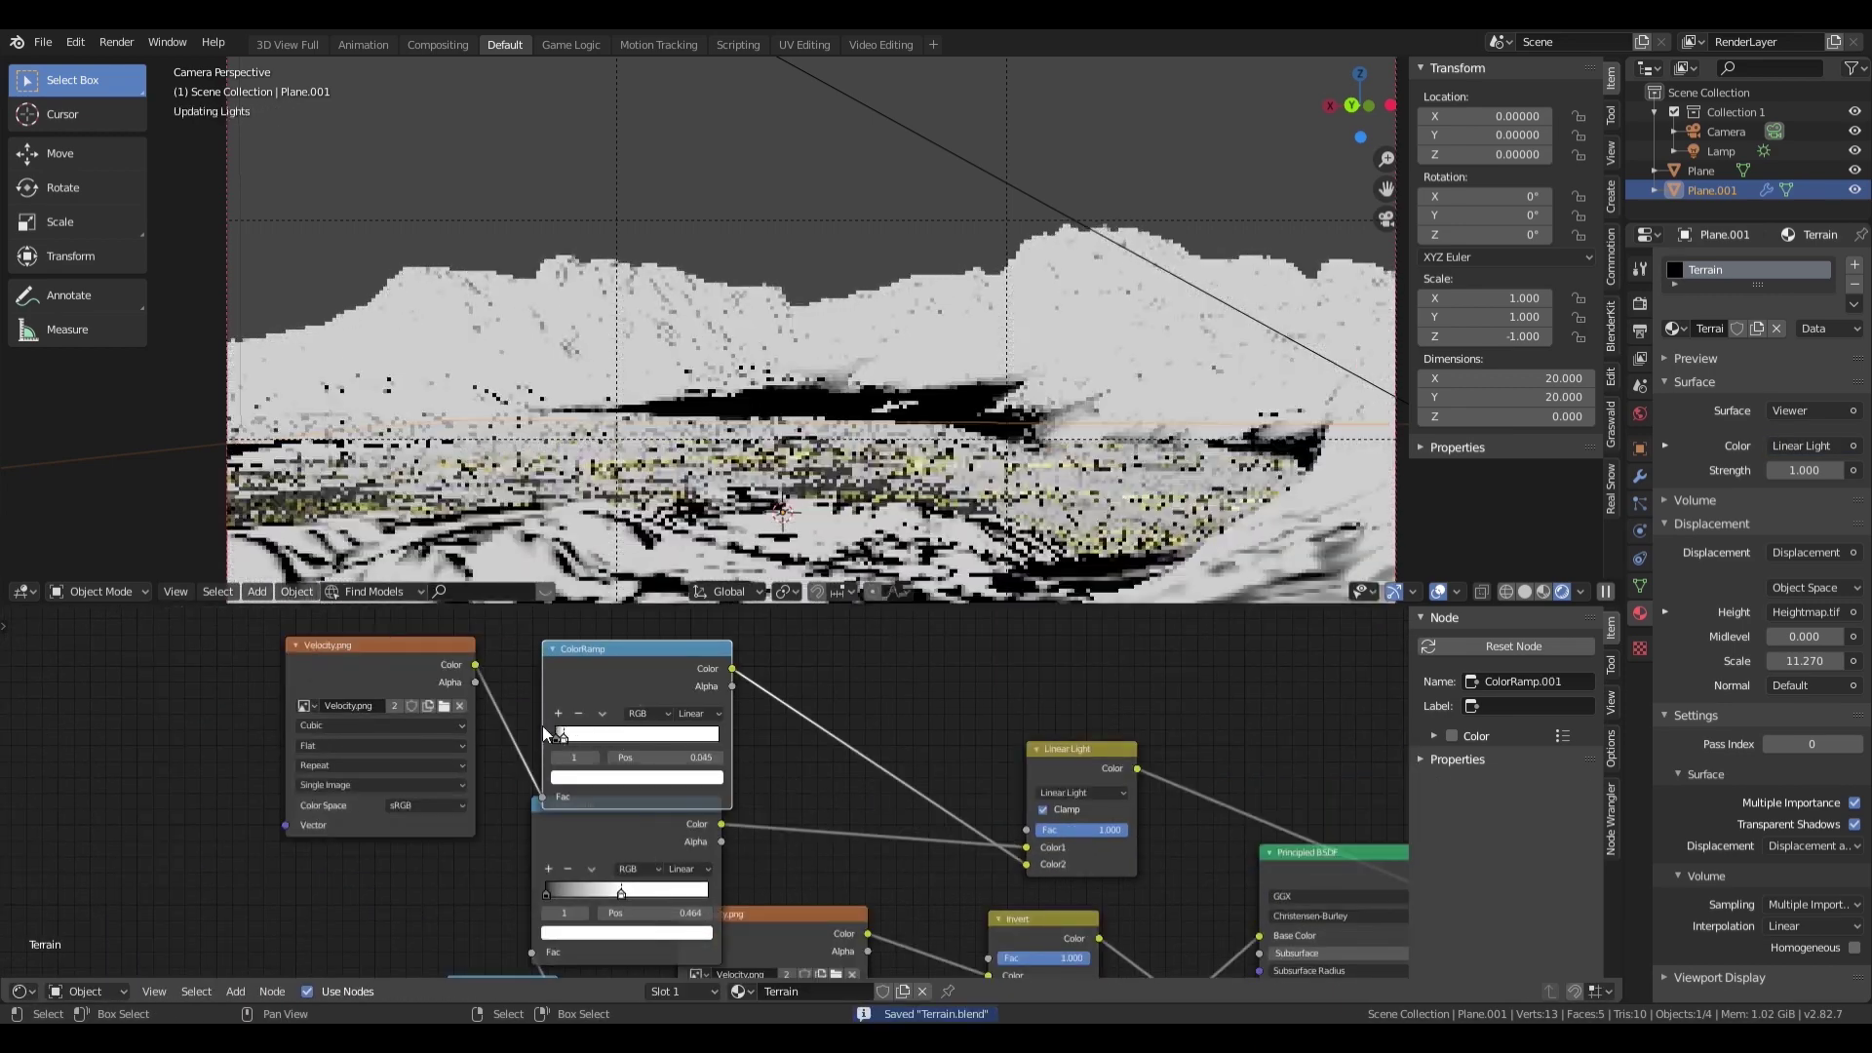
# Step: Add a Mix Shader and a second Principled BSDF to the terrain material
pyautogui.scroll(-3, 760, 741)
pyautogui.hotkey('shift', 'a')
pyautogui.click(1005, 721)
pyautogui.click(1008, 746)
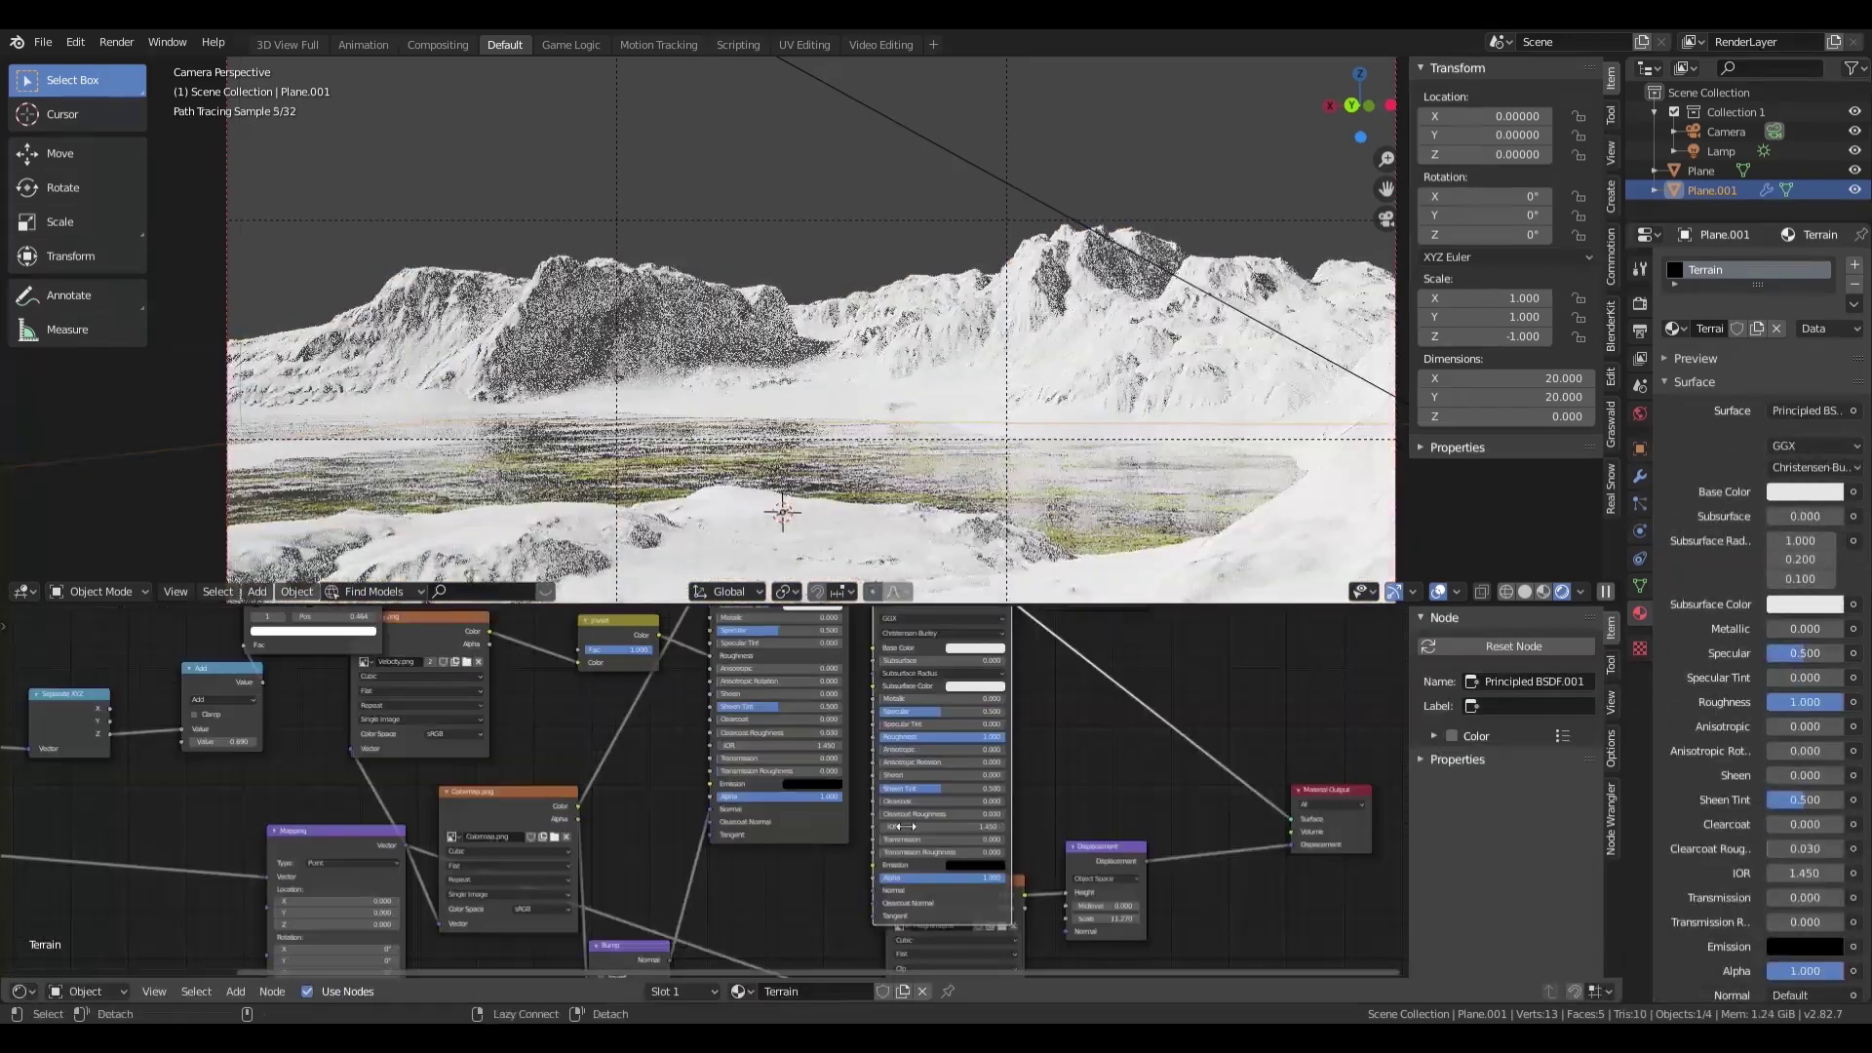
# Step: Set the second Principled BSDF's base color to black, specular to 1 and roughness to 0
pyautogui.scroll(3, 975, 780)
pyautogui.click(982, 676)
pyautogui.moveTo(1066, 542); pyautogui.dragTo(1067, 624)
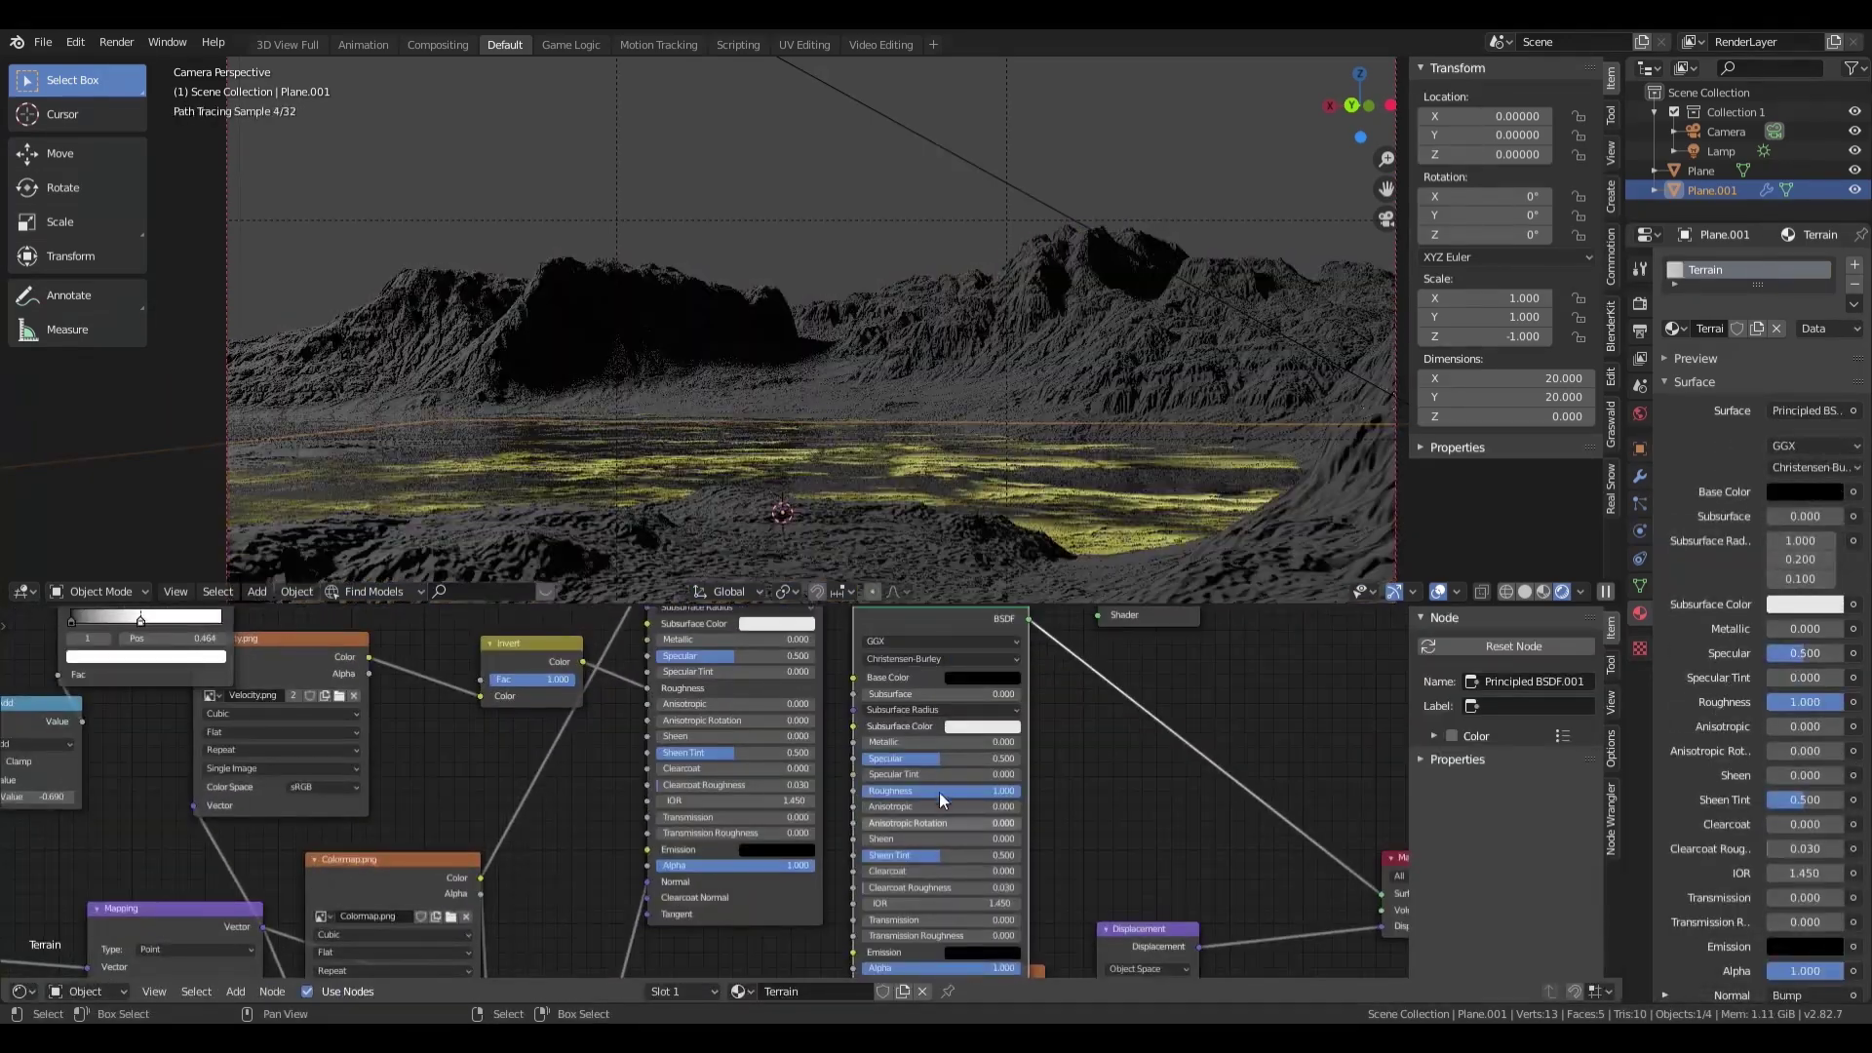
pyautogui.click(281, 732)
# Step: Set the render's glossy light bounces to 2 and preview the terrain's Mix Shader
pyautogui.click(1641, 304)
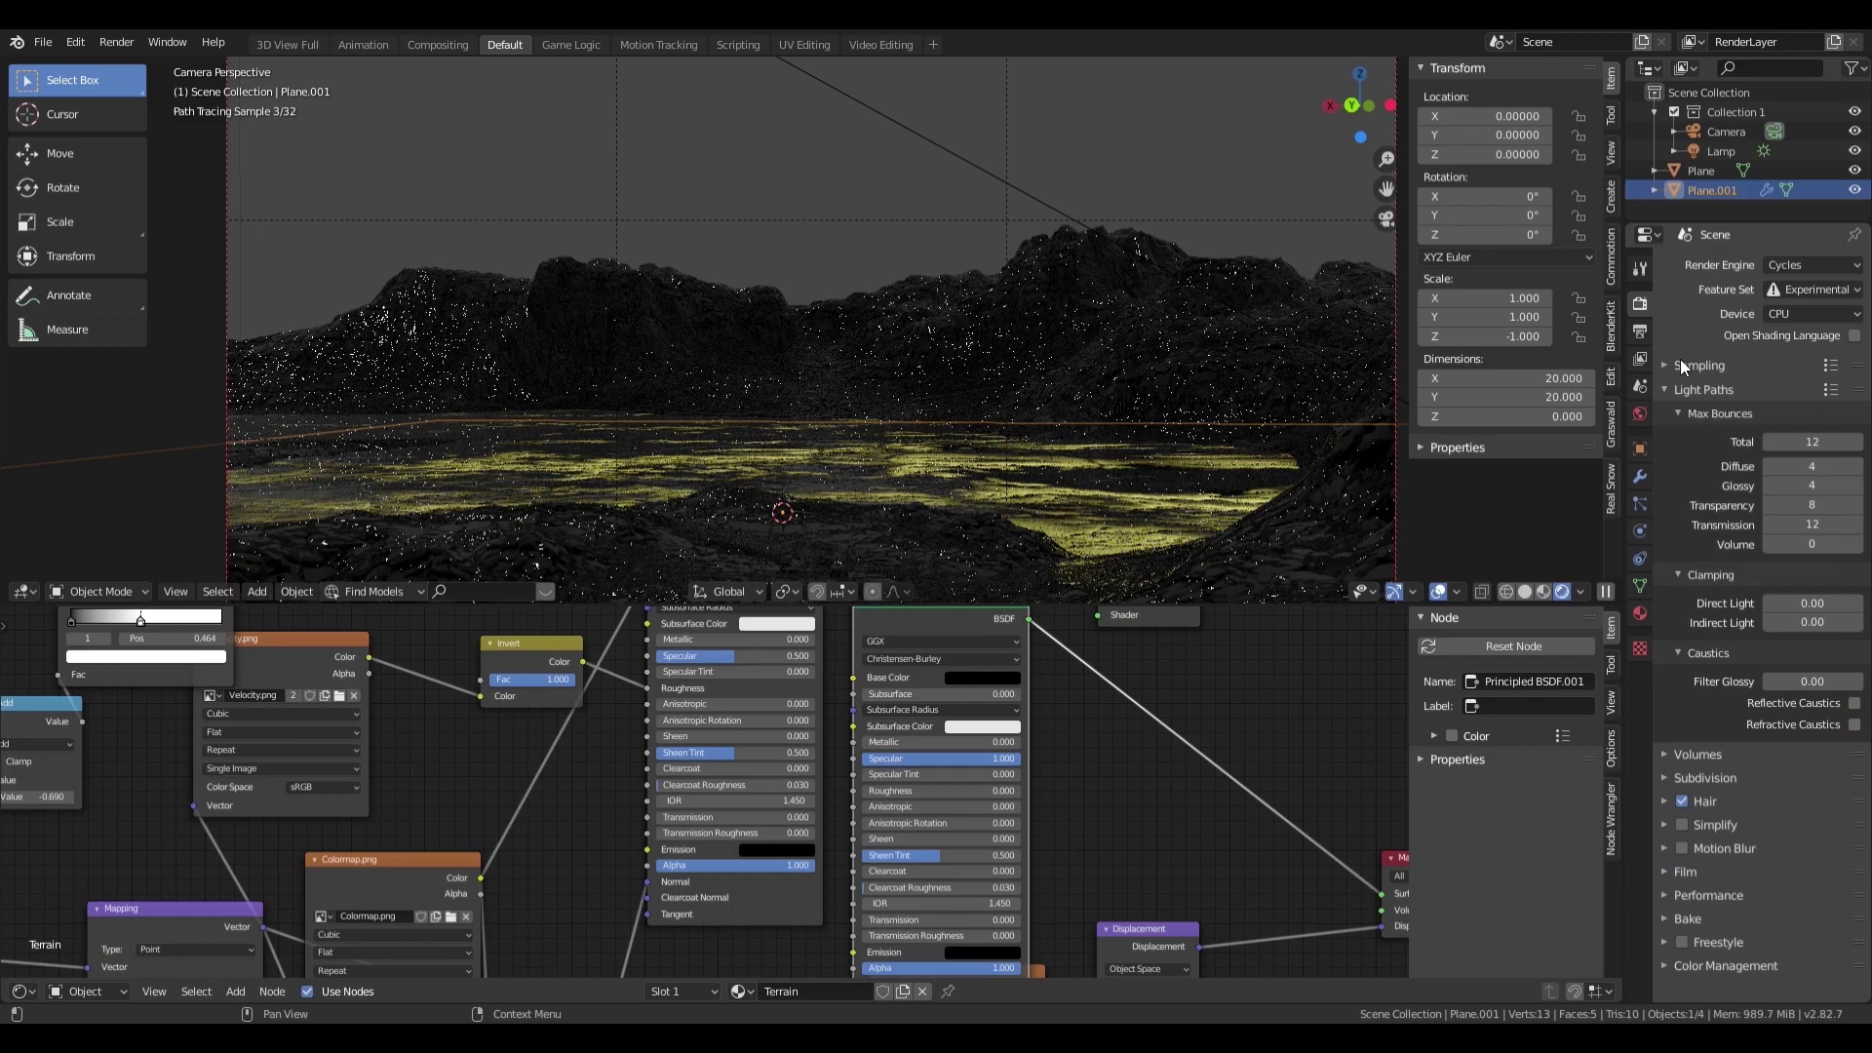
pyautogui.scroll(-3, 1051, 725)
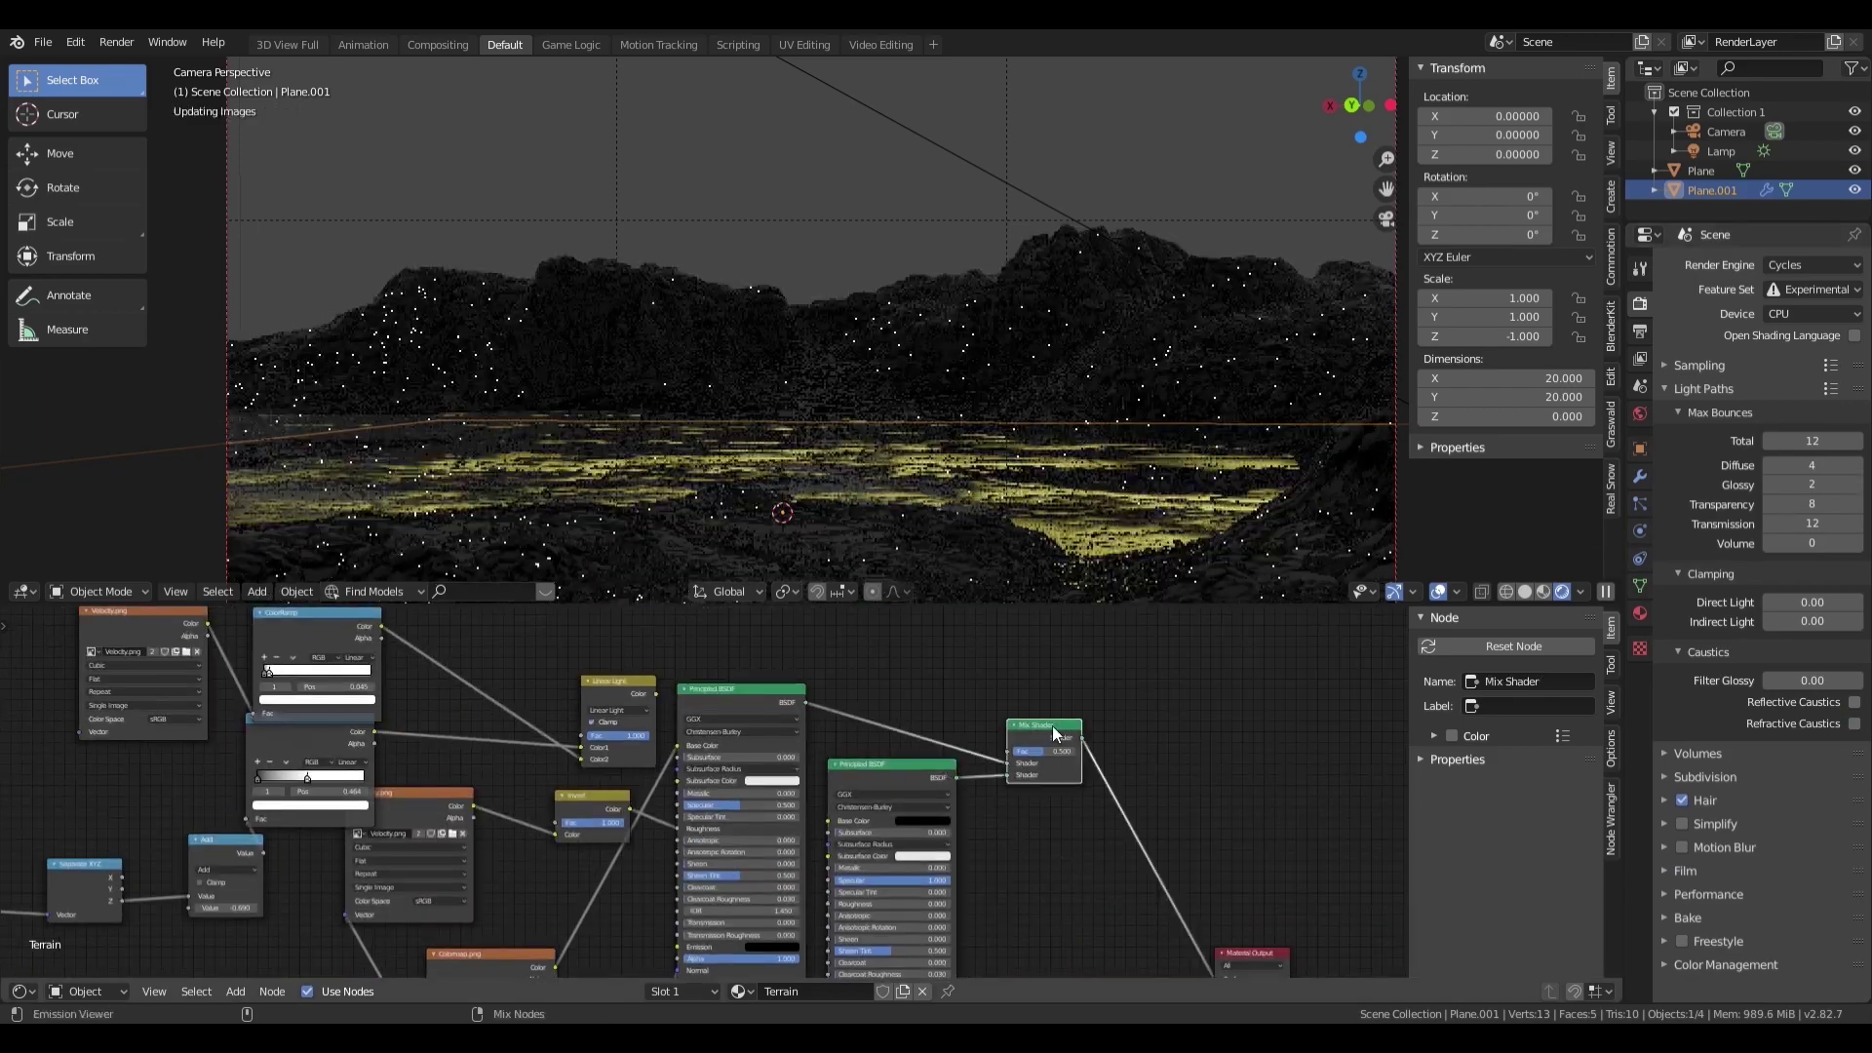
# Step: Drive the terrain Mix Shader's factor from the Linear Light node and set the second Principled BSDF's clearcoat to 1
pyautogui.moveTo(127, 763); pyautogui.dragTo(85, 767)
pyautogui.scroll(2, 232, 845)
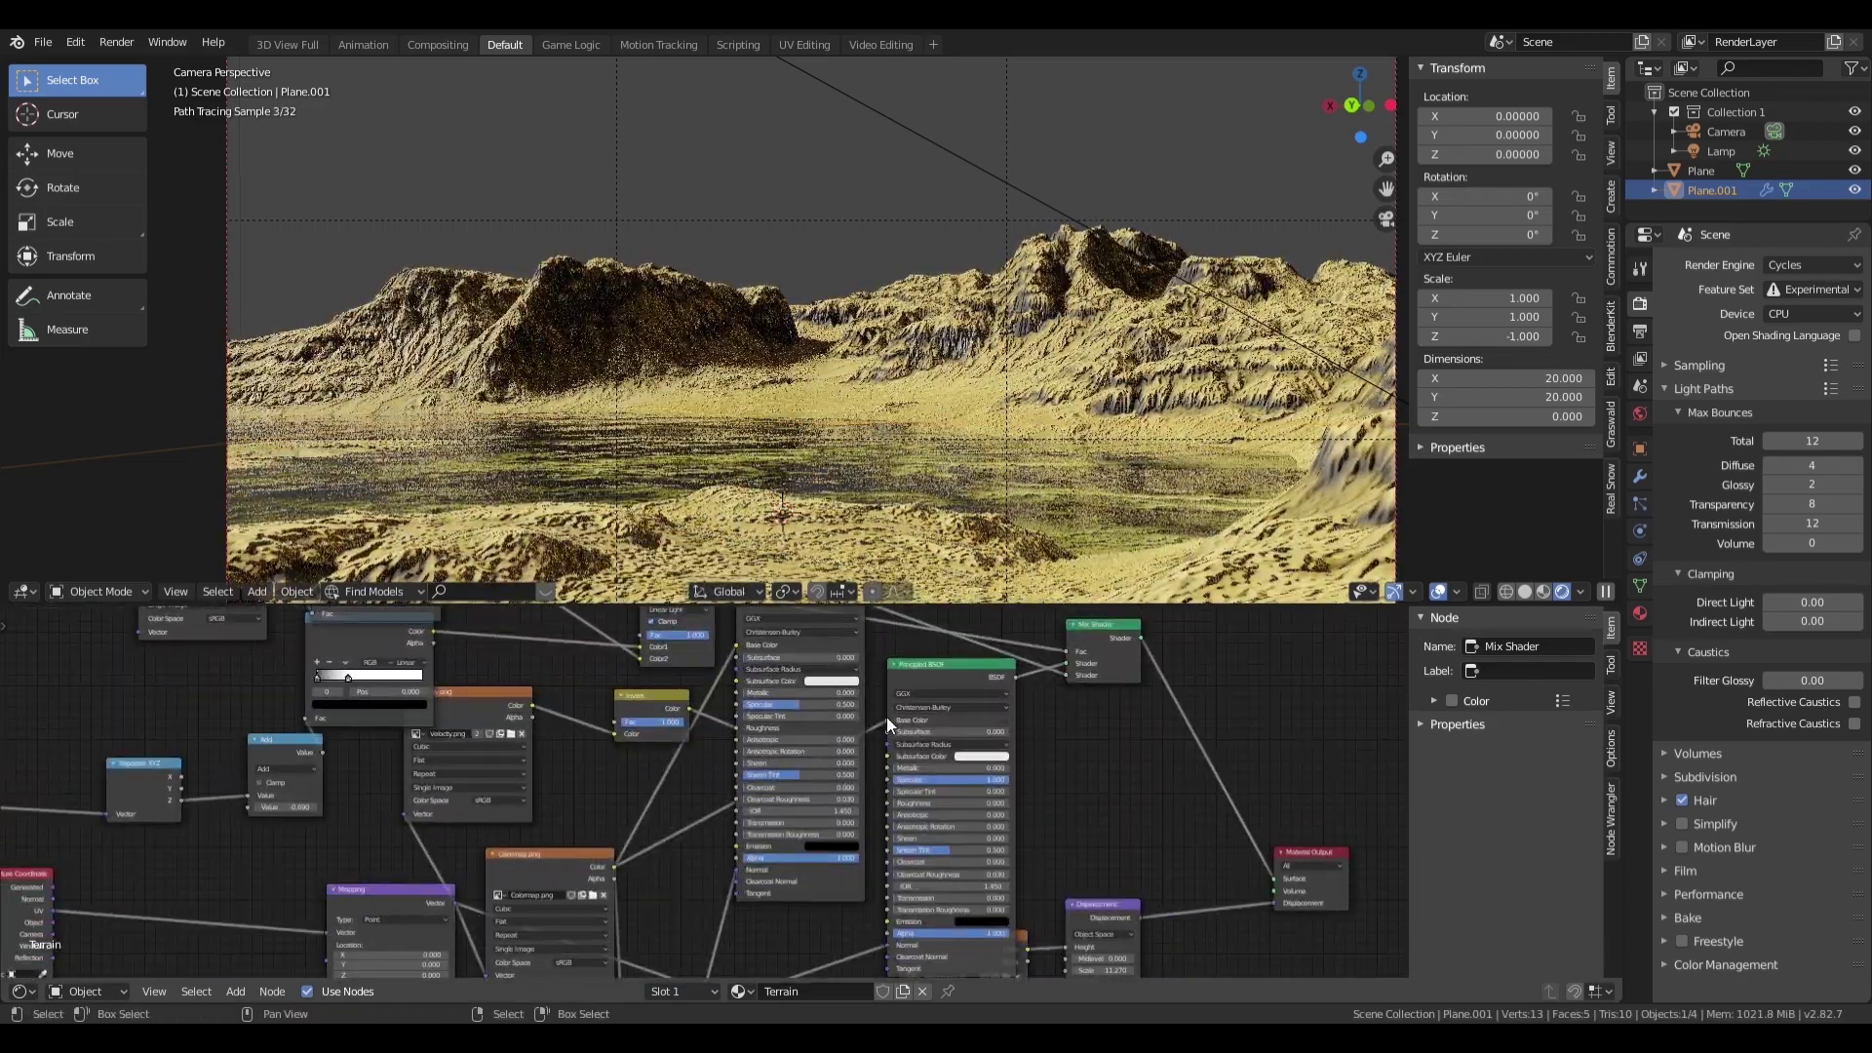
pyautogui.moveTo(951, 858); pyautogui.dragTo(1008, 857)
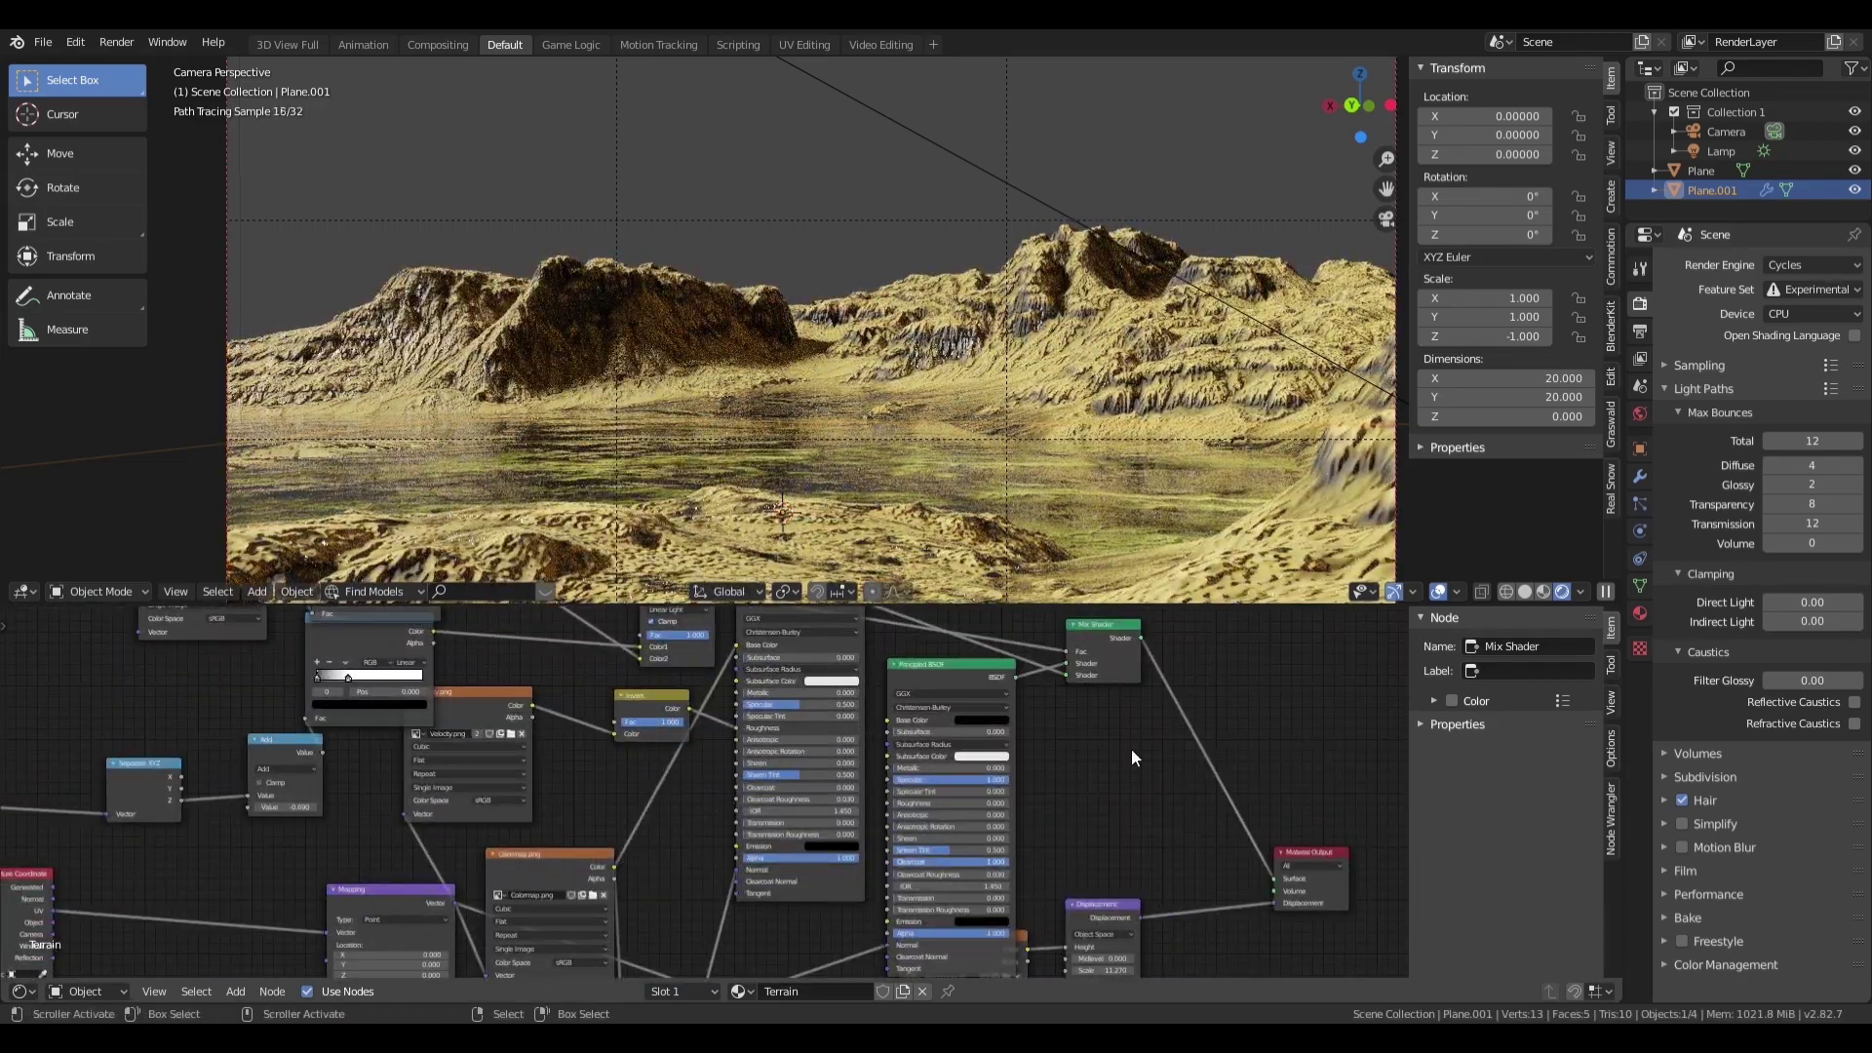
pyautogui.hotkey('alt', 'a')
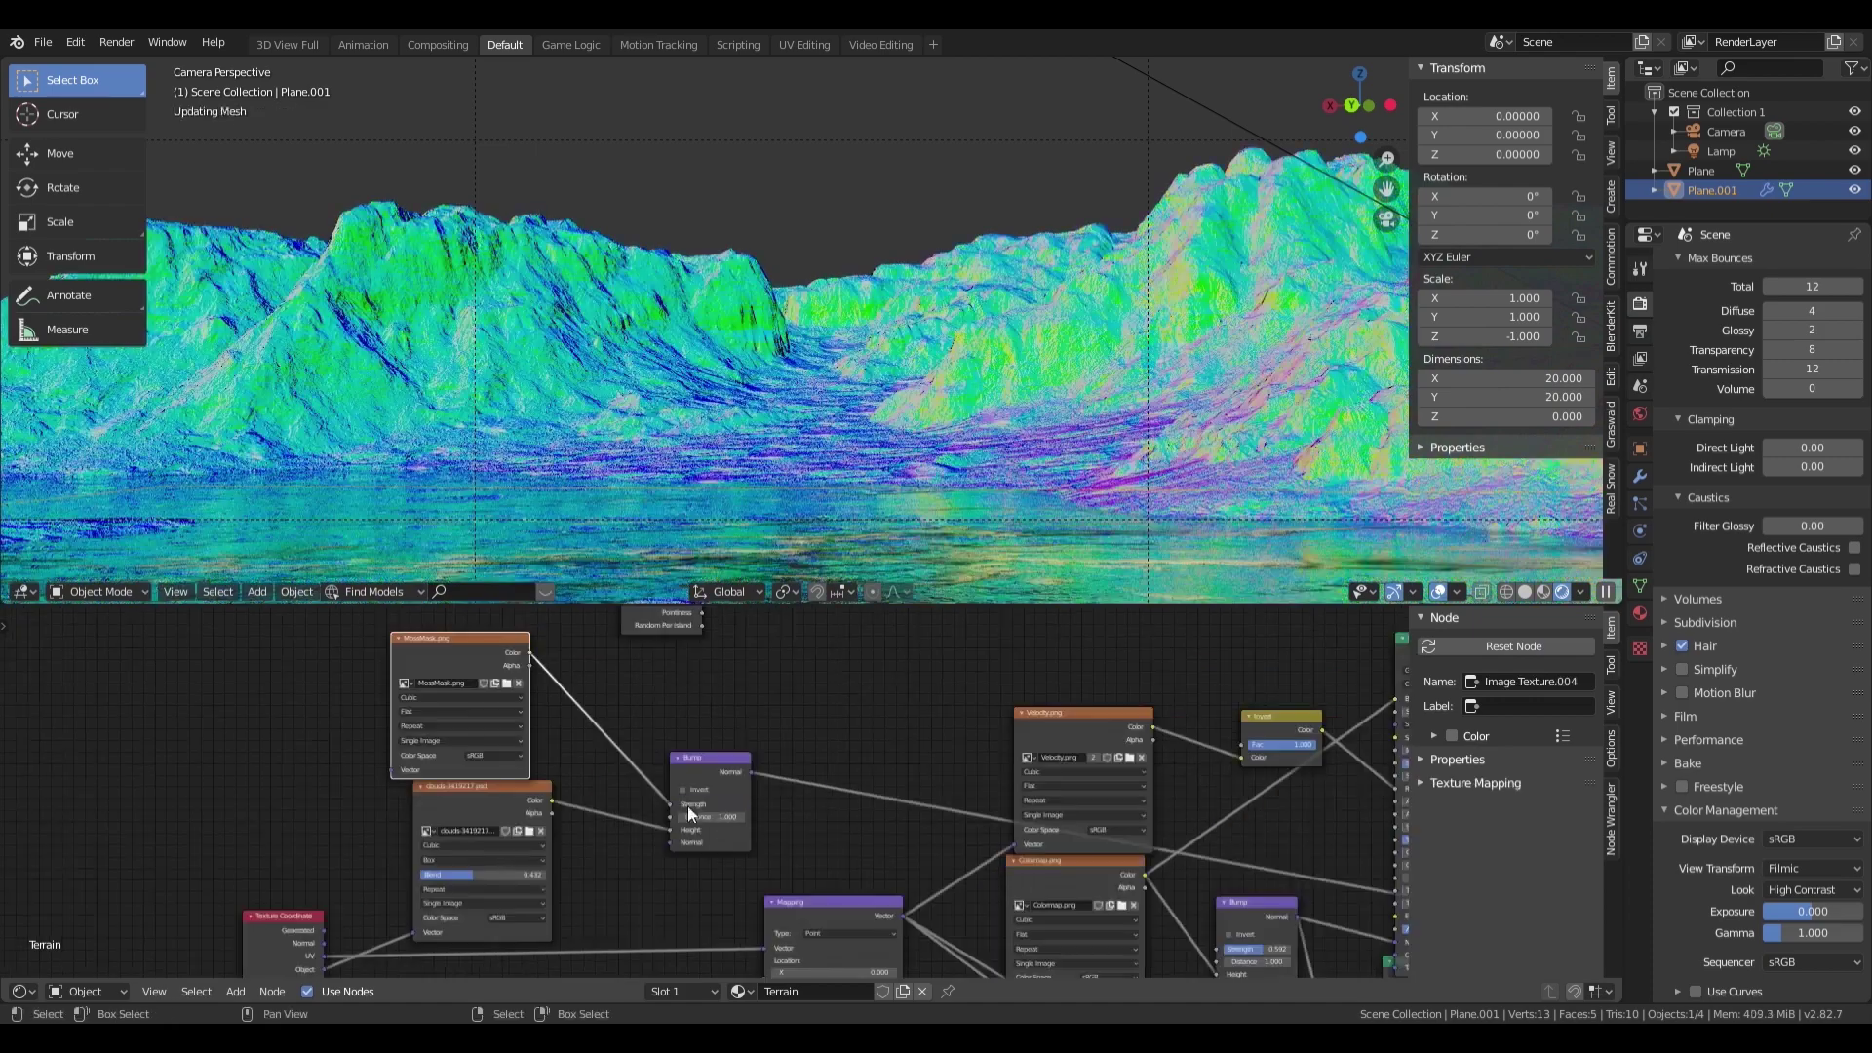
# Step: Lower the strength of the Bump node beside Colormap.png to about 0.21 and preview the Principled BSDF
pyautogui.moveTo(817, 784); pyautogui.dragTo(881, 949, button='middle')
pyautogui.click(927, 869)
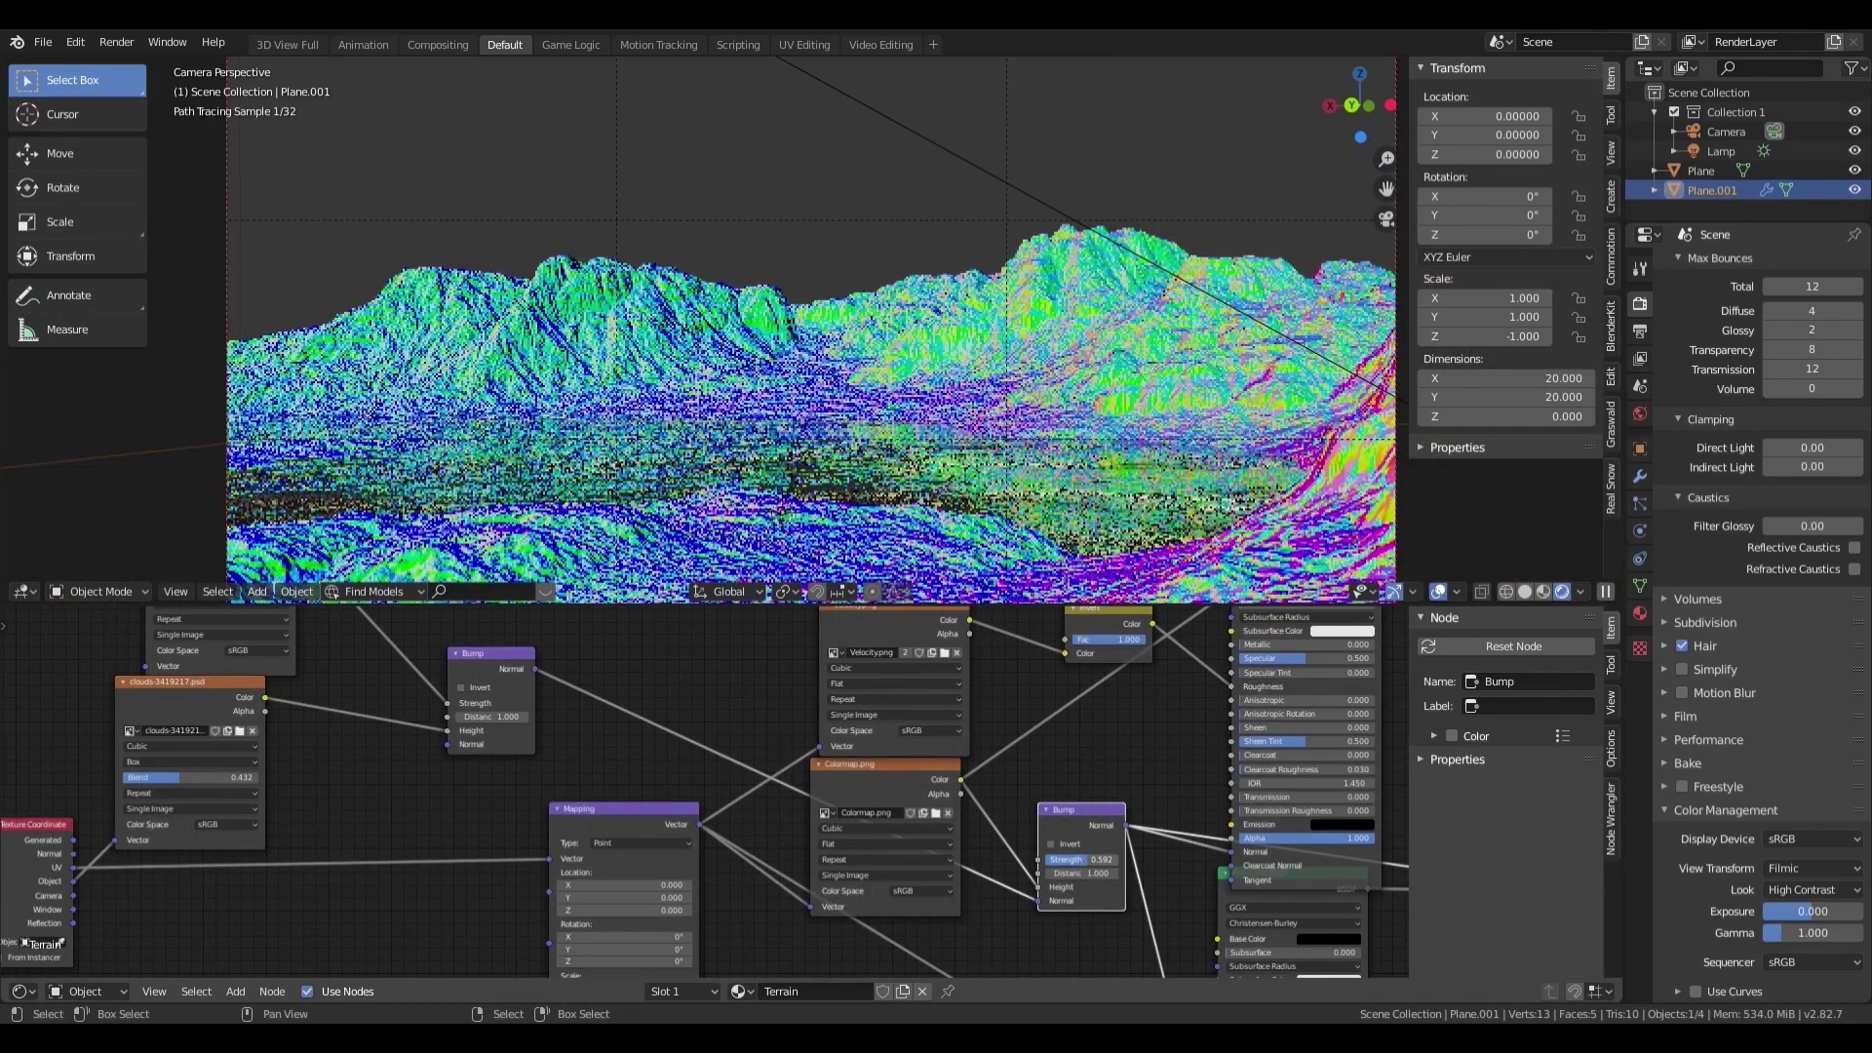
pyautogui.moveTo(1063, 866)
pyautogui.mouseDown()
pyautogui.moveTo(1034, 866)
pyautogui.moveTo(1068, 866)
pyautogui.mouseUp()
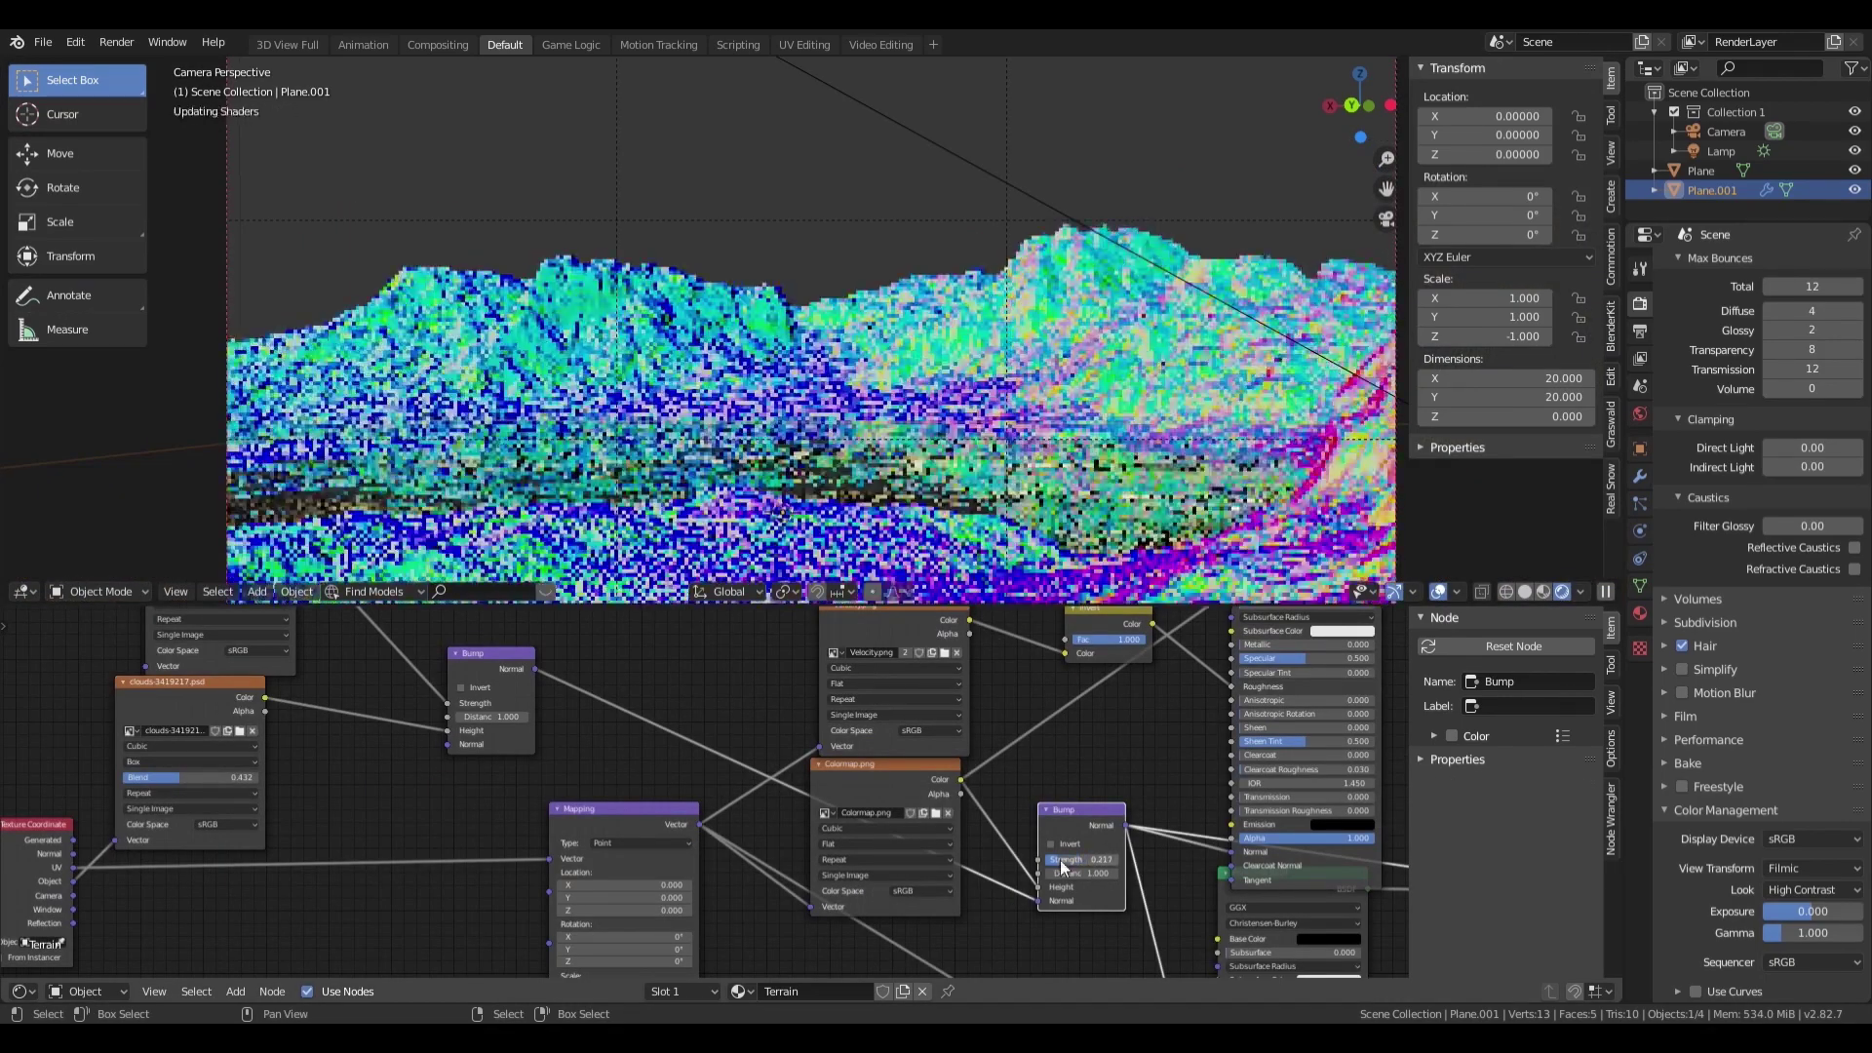
pyautogui.moveTo(1054, 796); pyautogui.dragTo(815, 848, button='middle')
pyautogui.keyDown('ctrl'); pyautogui.keyDown('shift'); pyautogui.click(1067, 671); pyautogui.keyUp('shift'); pyautogui.keyUp('ctrl')
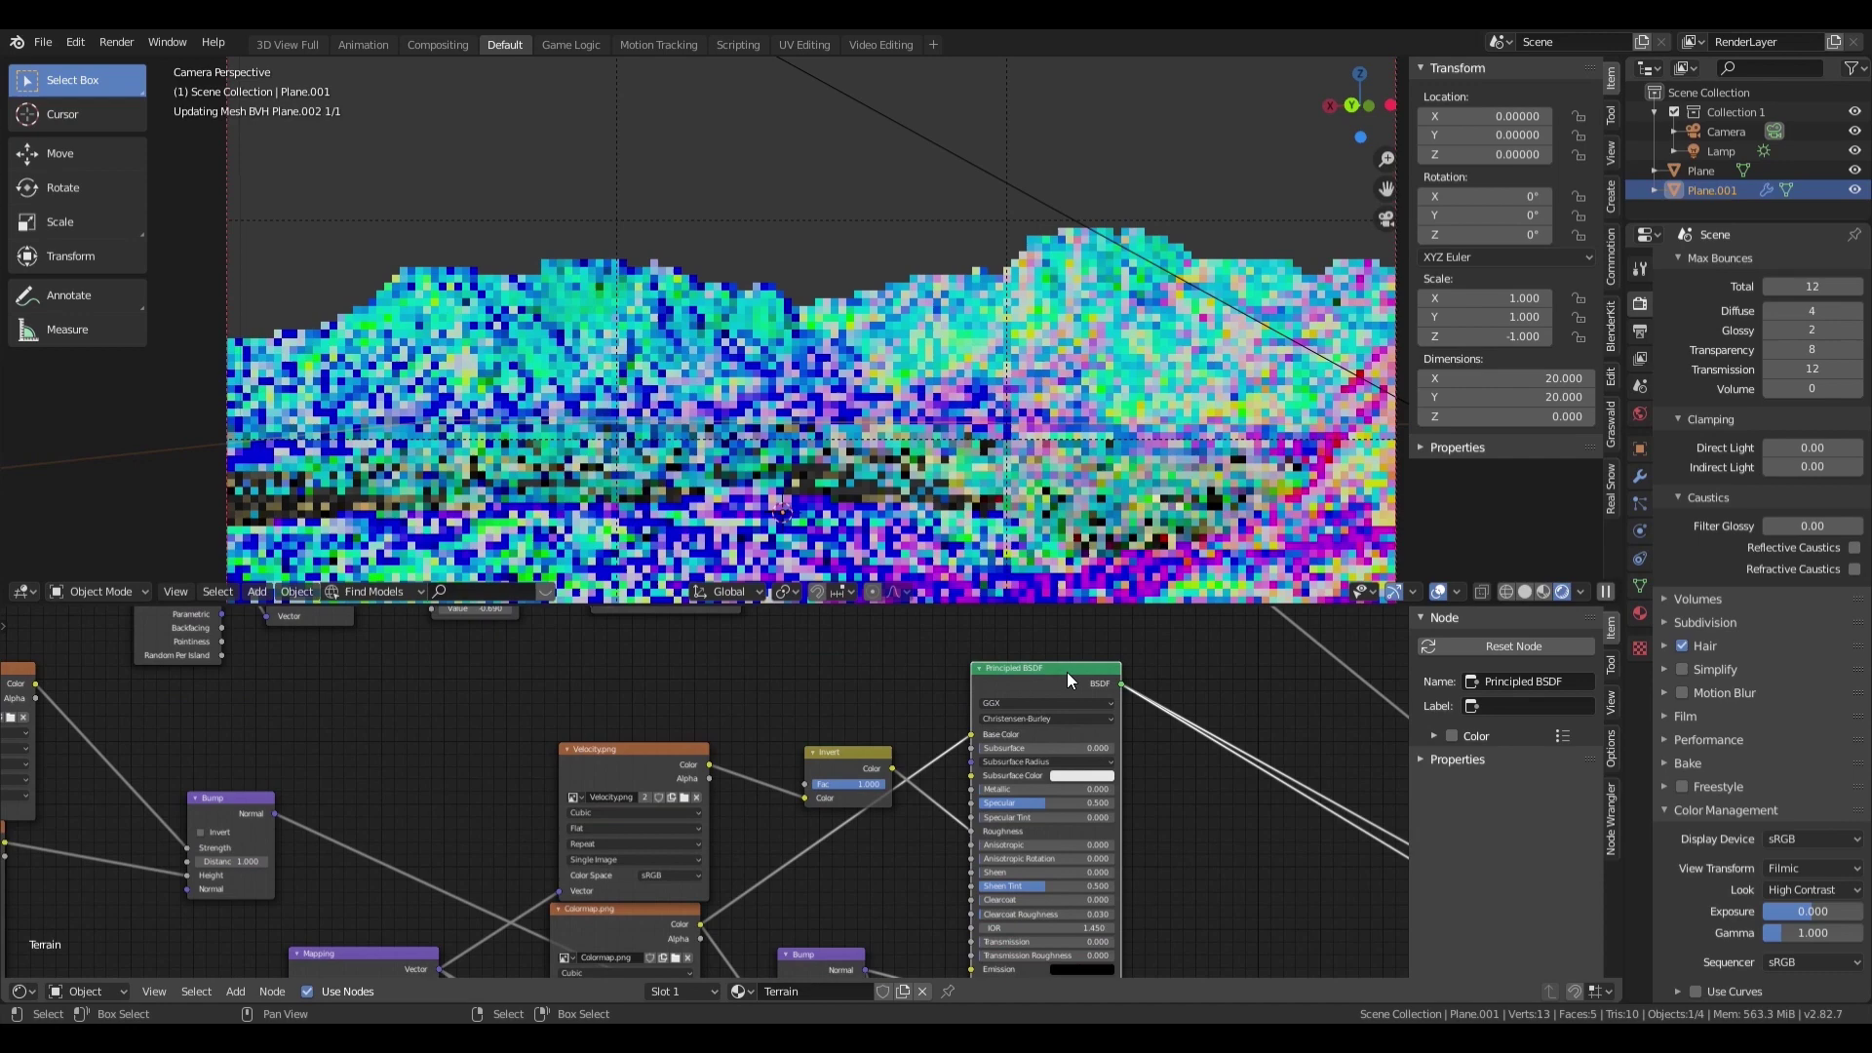
# Step: Combine the clouds image with Colormap.png for the Base Color using a MixRGB node set to Multiply, factor 0.683
pyautogui.moveTo(1067, 671); pyautogui.dragTo(1218, 645, button='middle')
pyautogui.keyDown('ctrl'); pyautogui.keyDown('shift'); pyautogui.click(83, 801); pyautogui.keyUp('shift'); pyautogui.keyUp('ctrl')
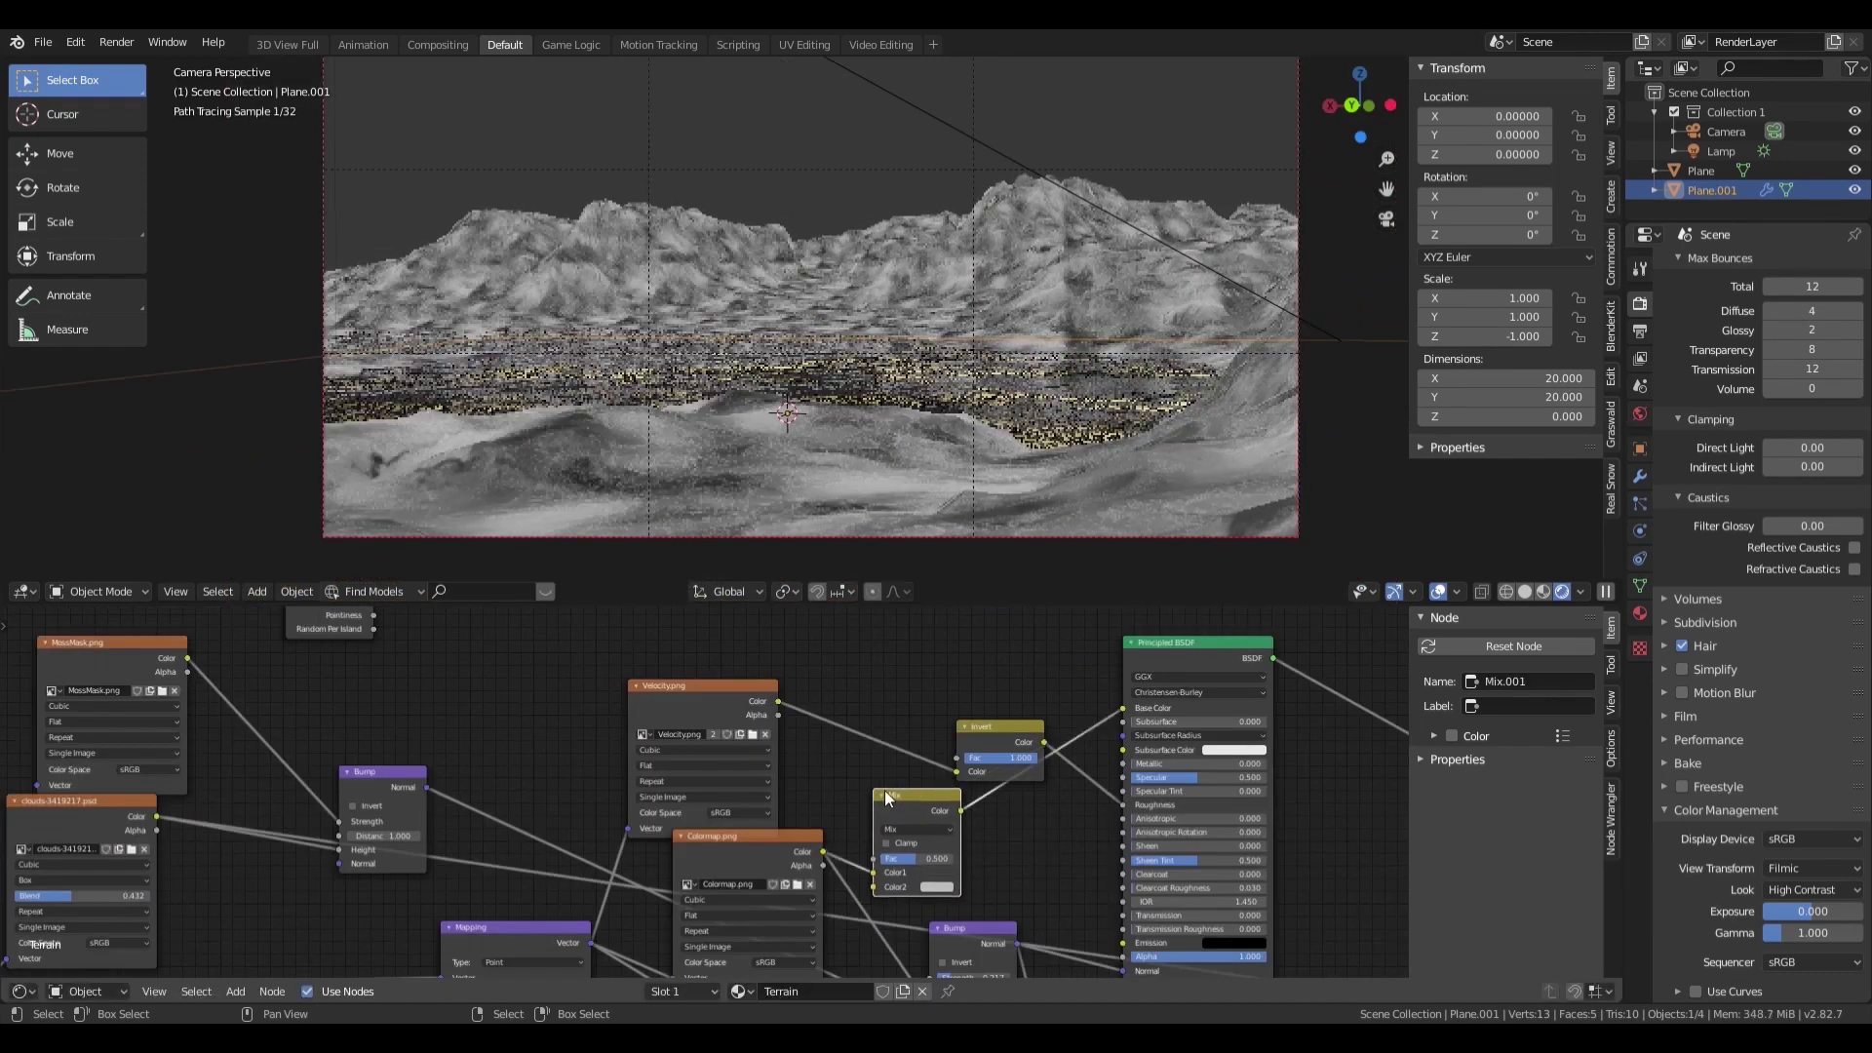
pyautogui.moveTo(156, 816); pyautogui.dragTo(812, 703)
pyautogui.scroll(2, 877, 702)
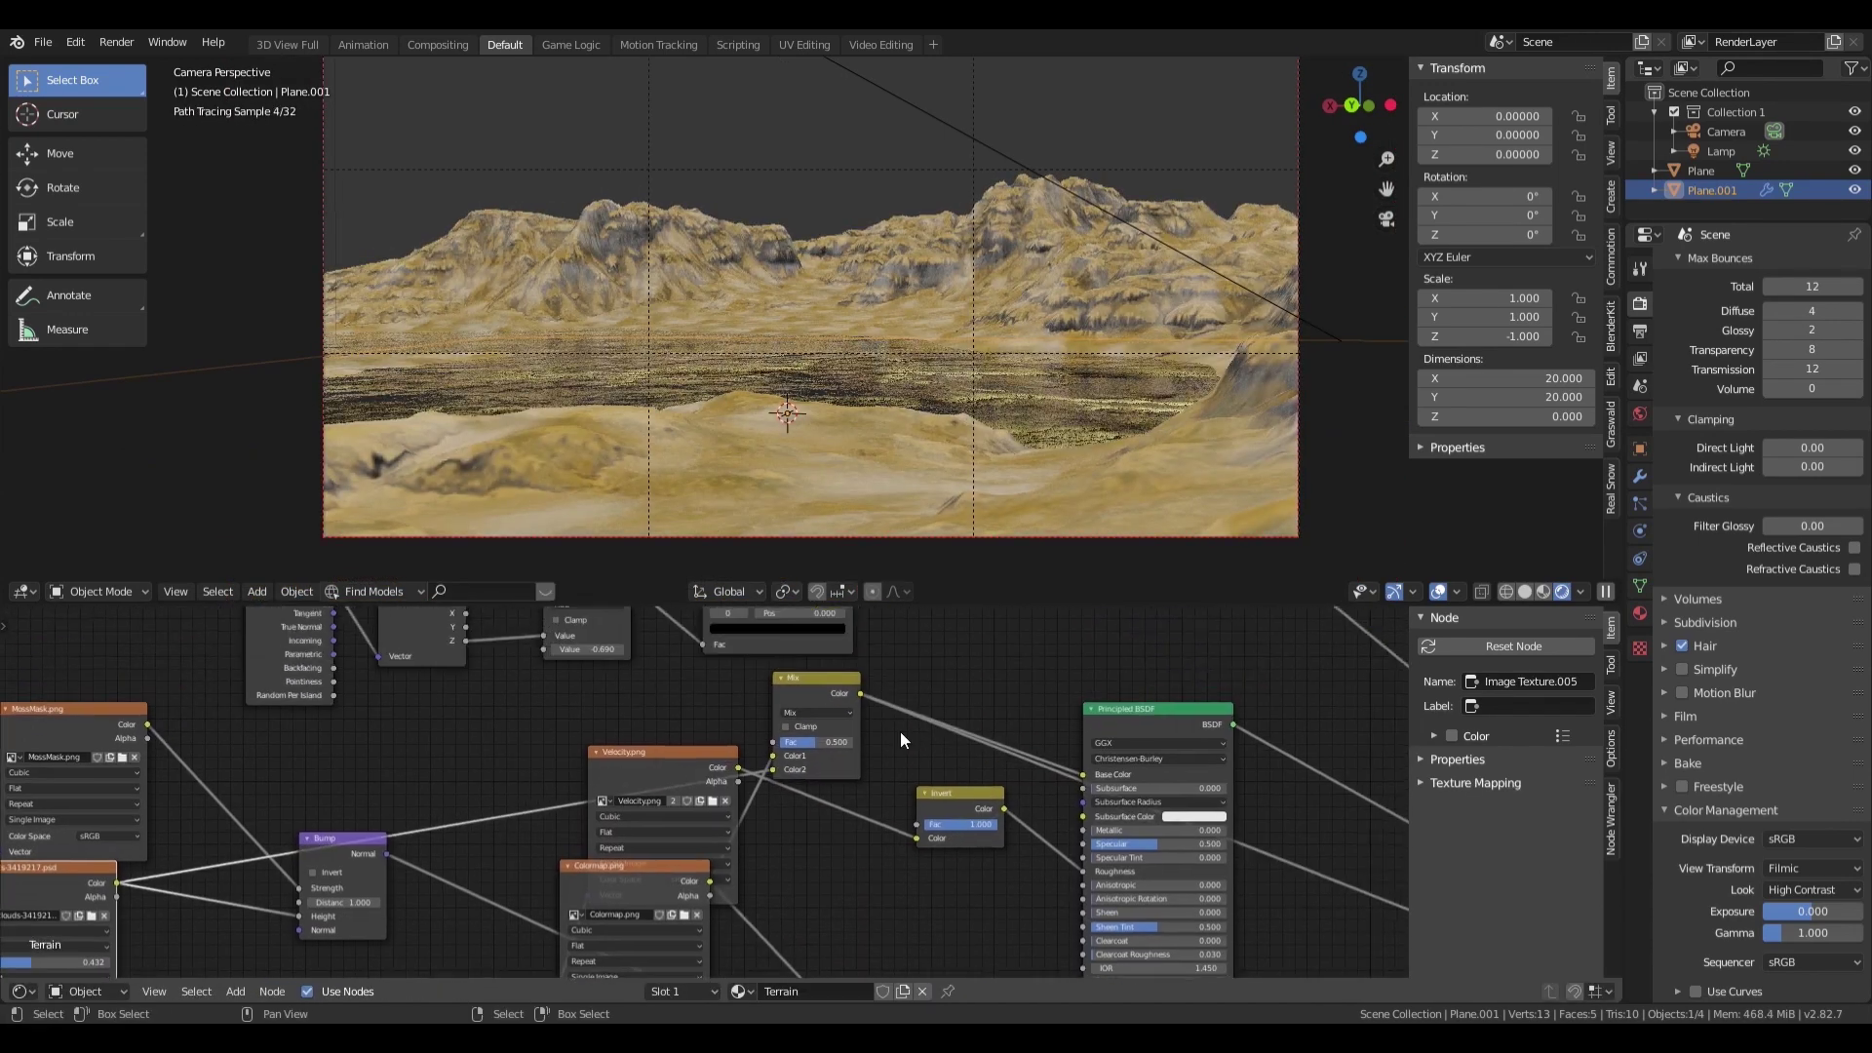
pyautogui.click(881, 603)
pyautogui.scroll(1, 851, 431)
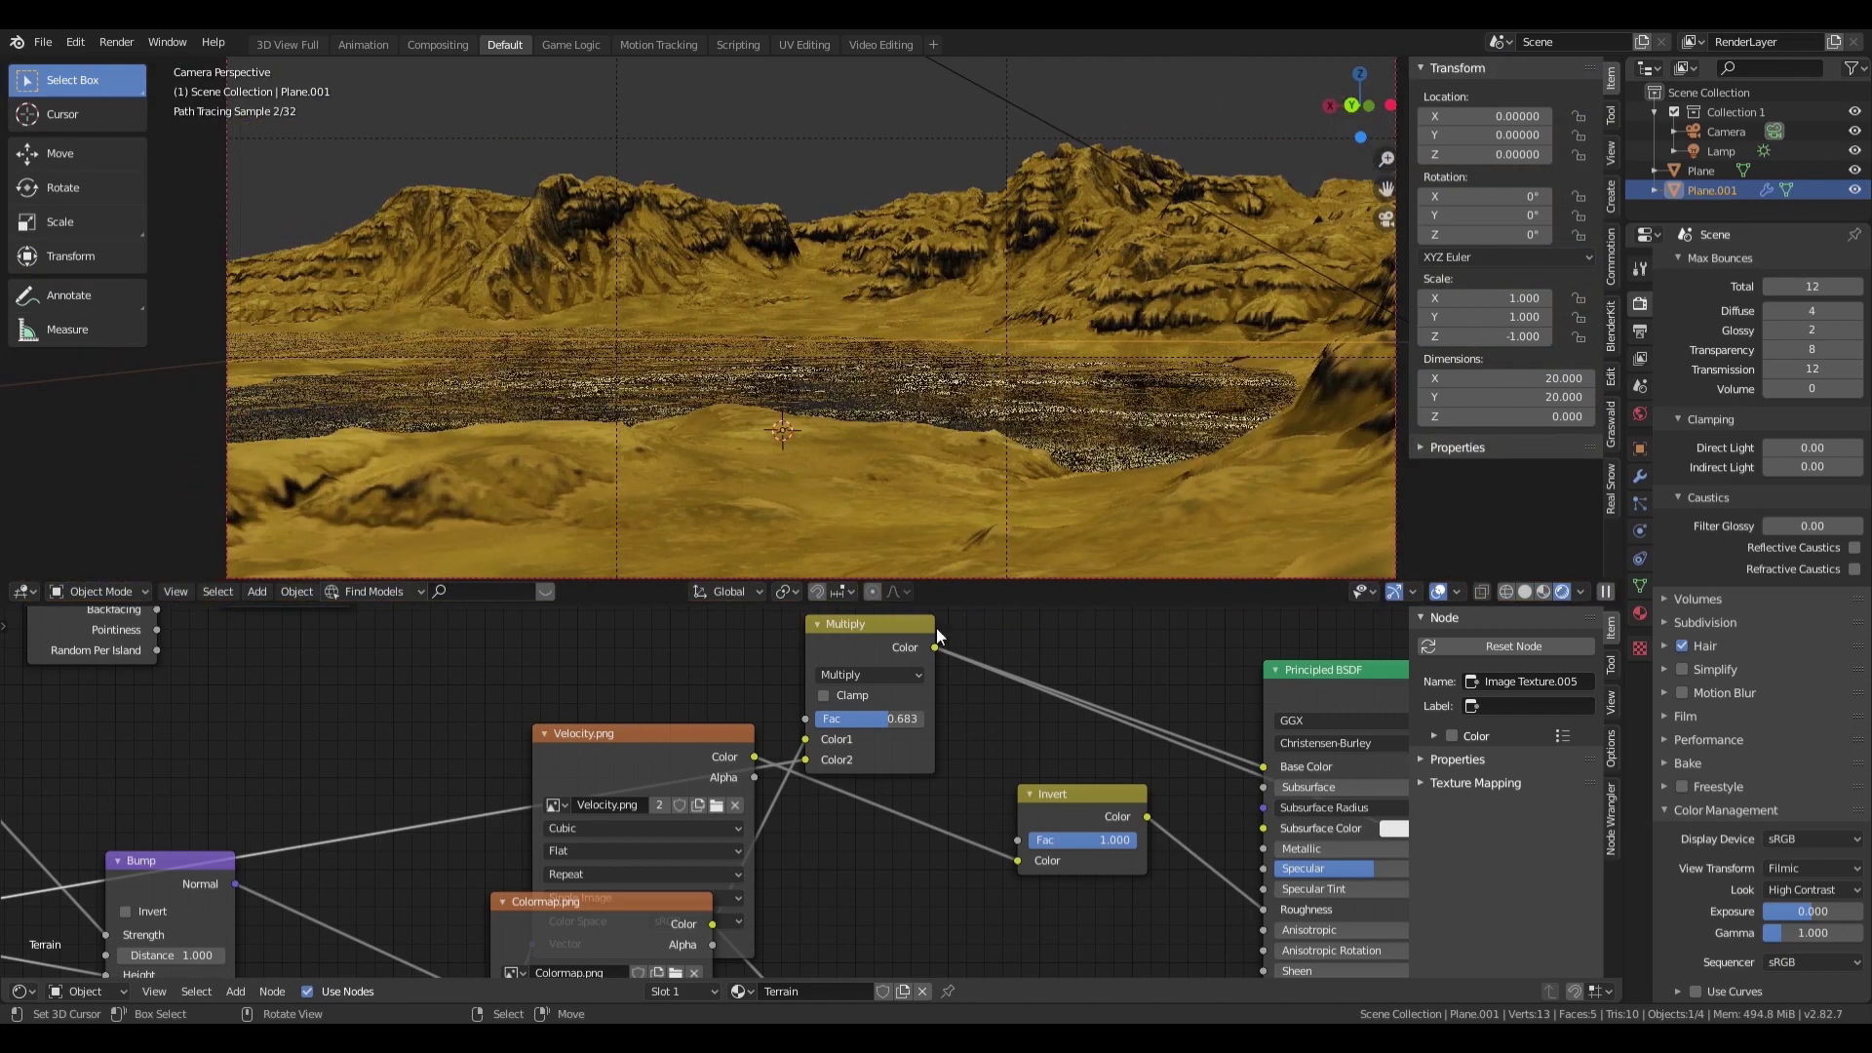
# Step: Insert a second MixRGB node between Multiply and Base Color, and drive its factor from MossMask.png
pyautogui.moveTo(936, 628); pyautogui.dragTo(1080, 840, button='middle')
pyautogui.keyDown('ctrl'); pyautogui.keyDown('shift'); pyautogui.click(1043, 793); pyautogui.keyUp('shift'); pyautogui.keyUp('ctrl')
pyautogui.scroll(-2, 1098, 792)
pyautogui.scroll(2, 868, 763)
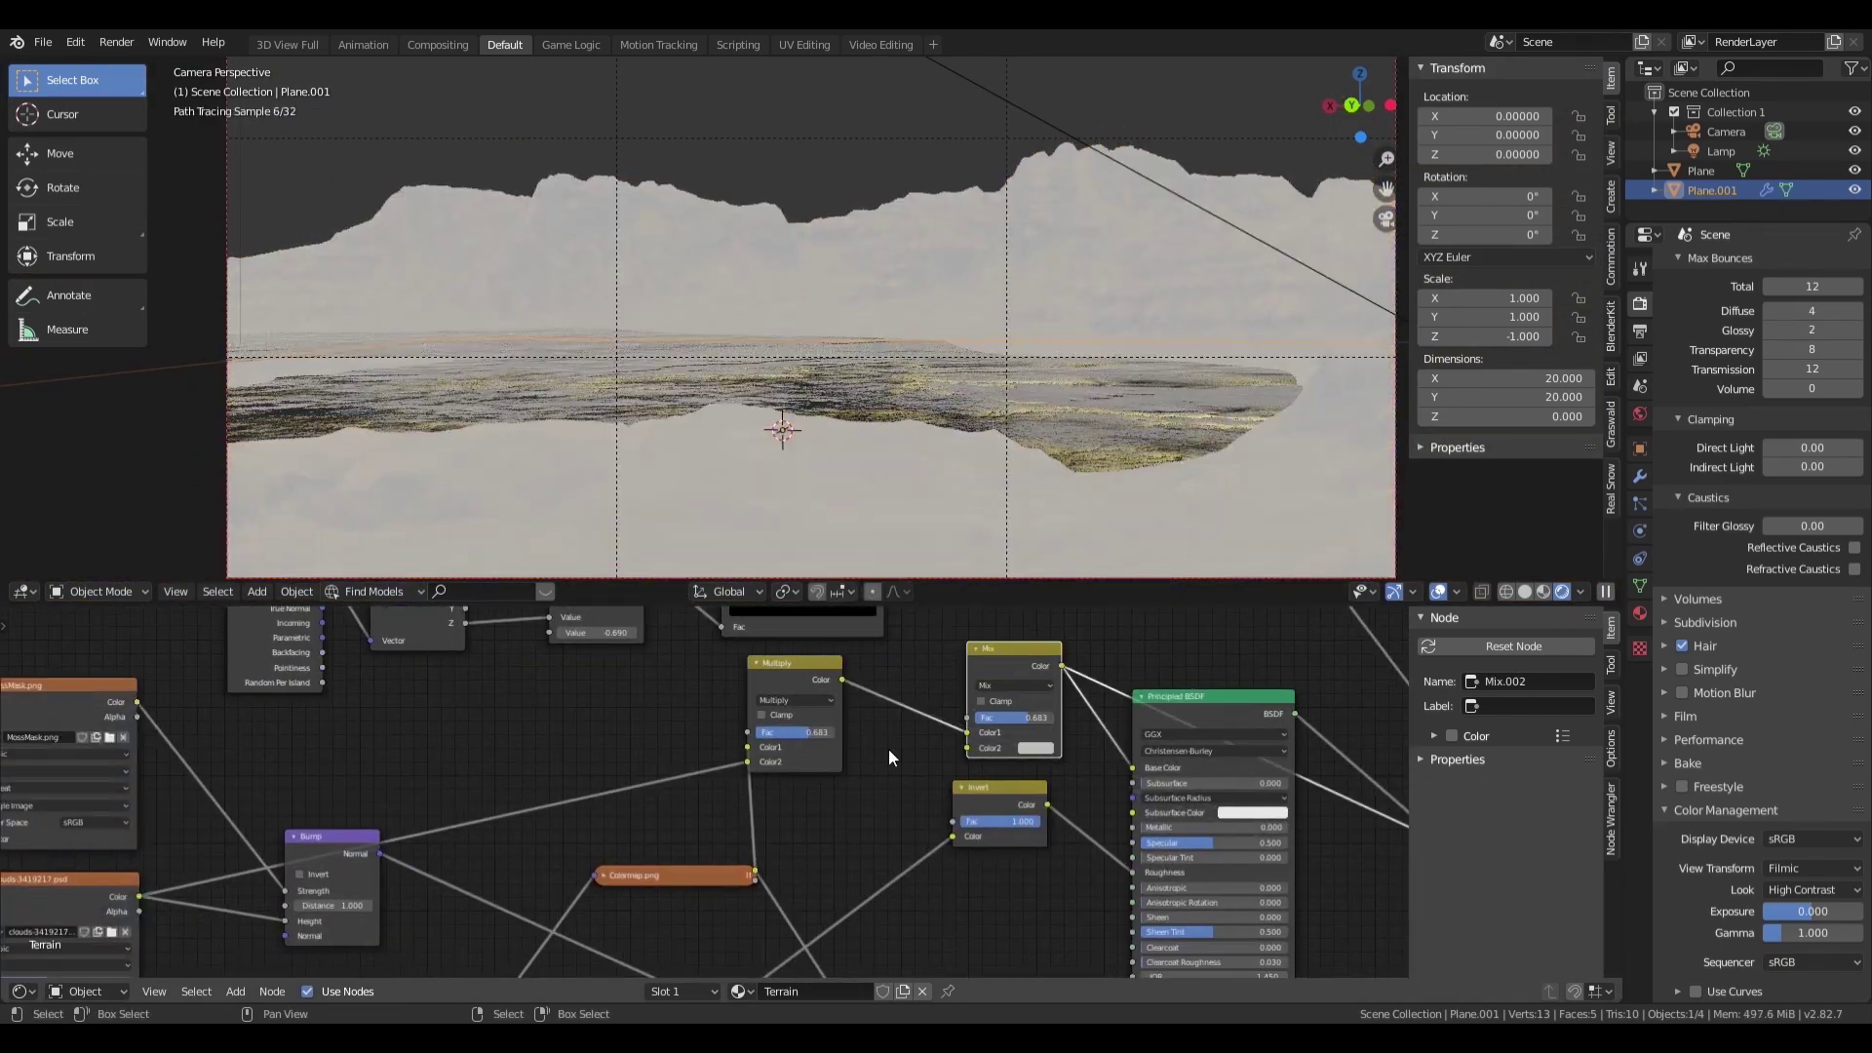
pyautogui.moveTo(136, 709); pyautogui.dragTo(968, 718)
# Step: Add a Fresnel node beside the Multiply node in the terrain material
pyautogui.hotkey('shift', 'a')
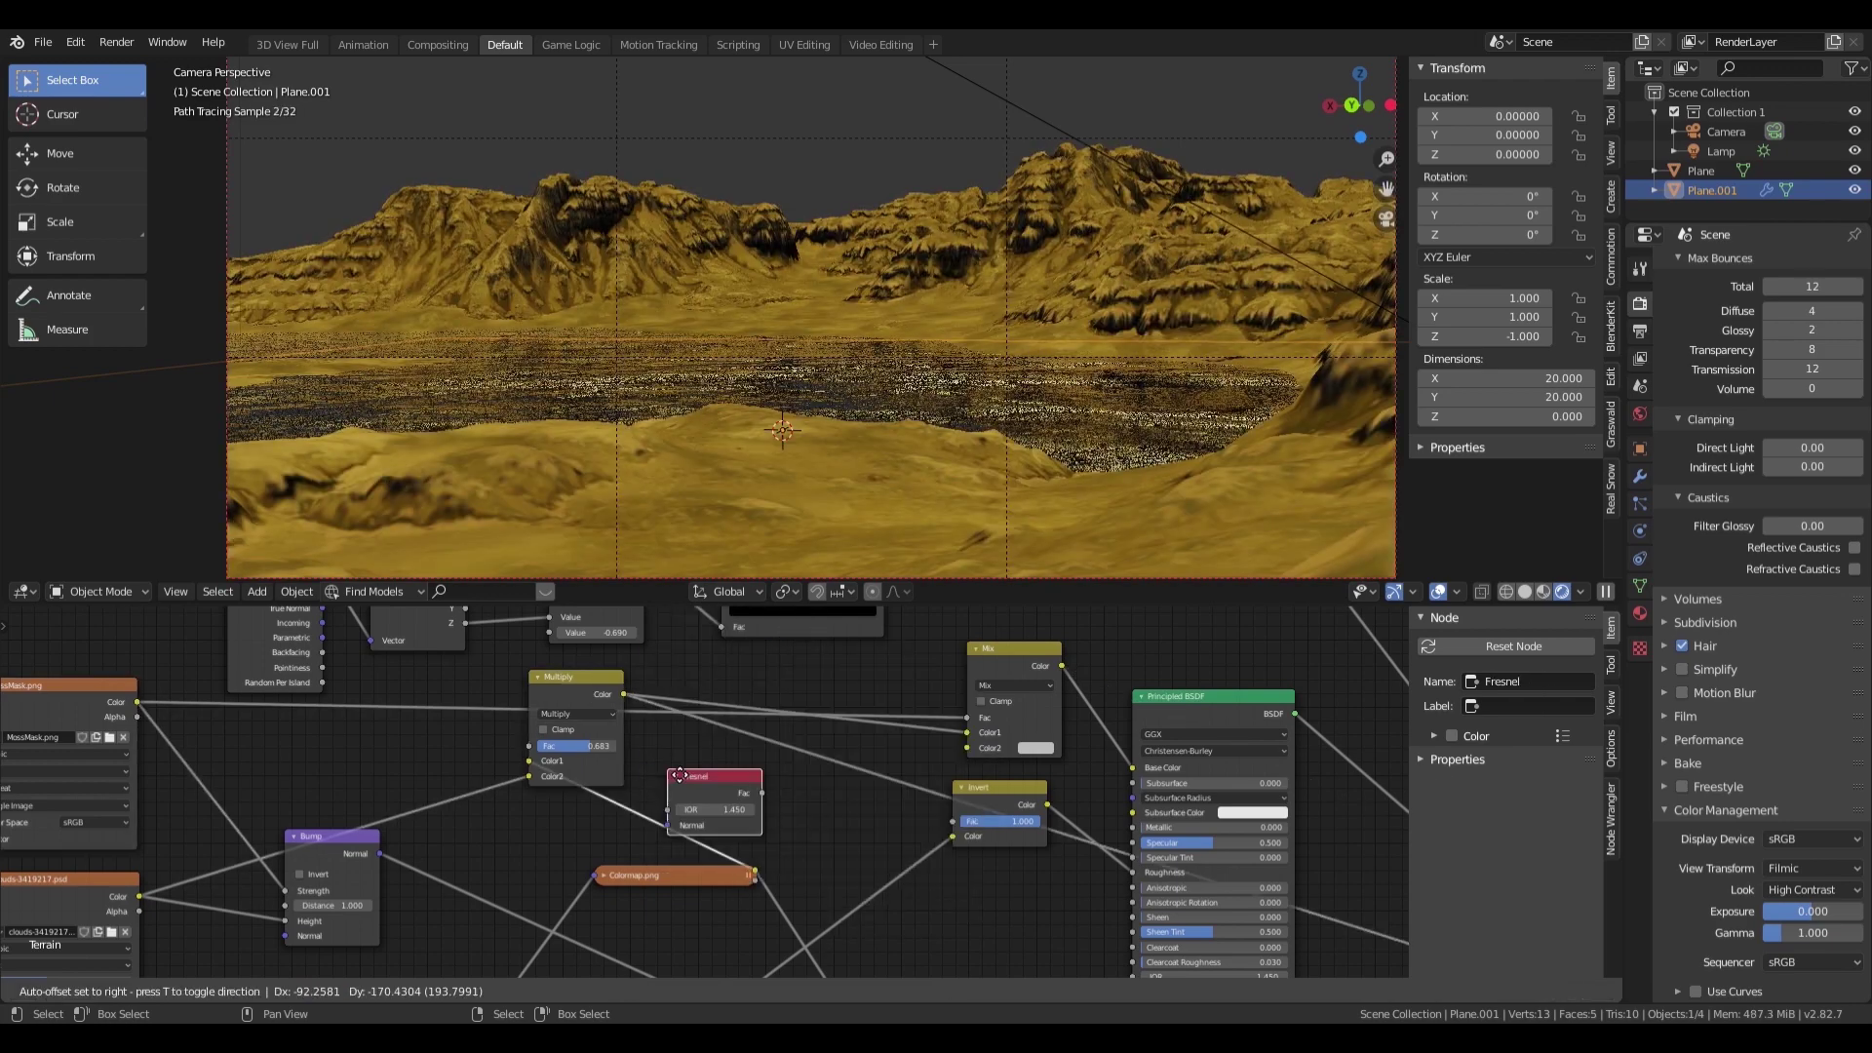
pyautogui.click(680, 775)
pyautogui.scroll(-3, 779, 672)
pyautogui.keyDown('alt'); pyautogui.moveTo(786, 761); pyautogui.dragTo(794, 769, button='right'); pyautogui.keyUp('alt')
pyautogui.scroll(3, 793, 768)
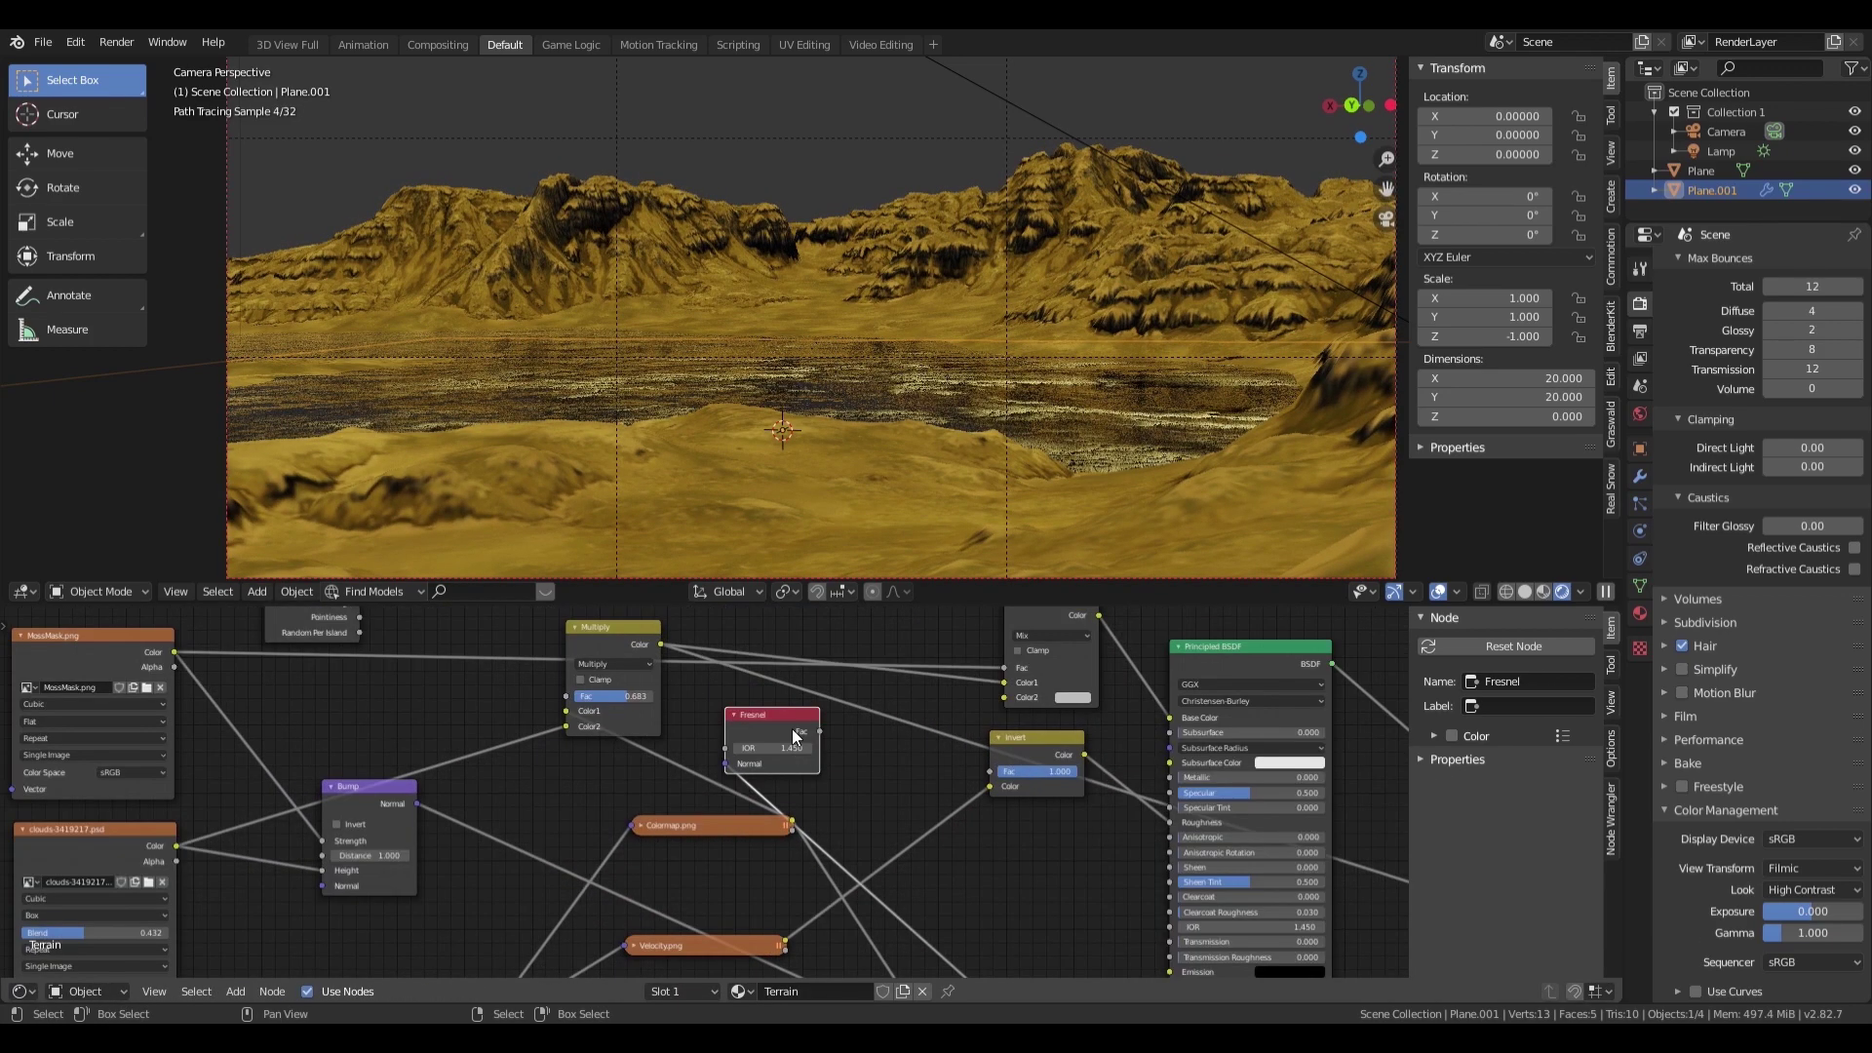
# Step: Route the Multiply color through a Gamma node controlled by the inverted Fresnel, and feed it into the second Mix node's Color2
pyautogui.moveTo(1014, 769); pyautogui.dragTo(817, 708)
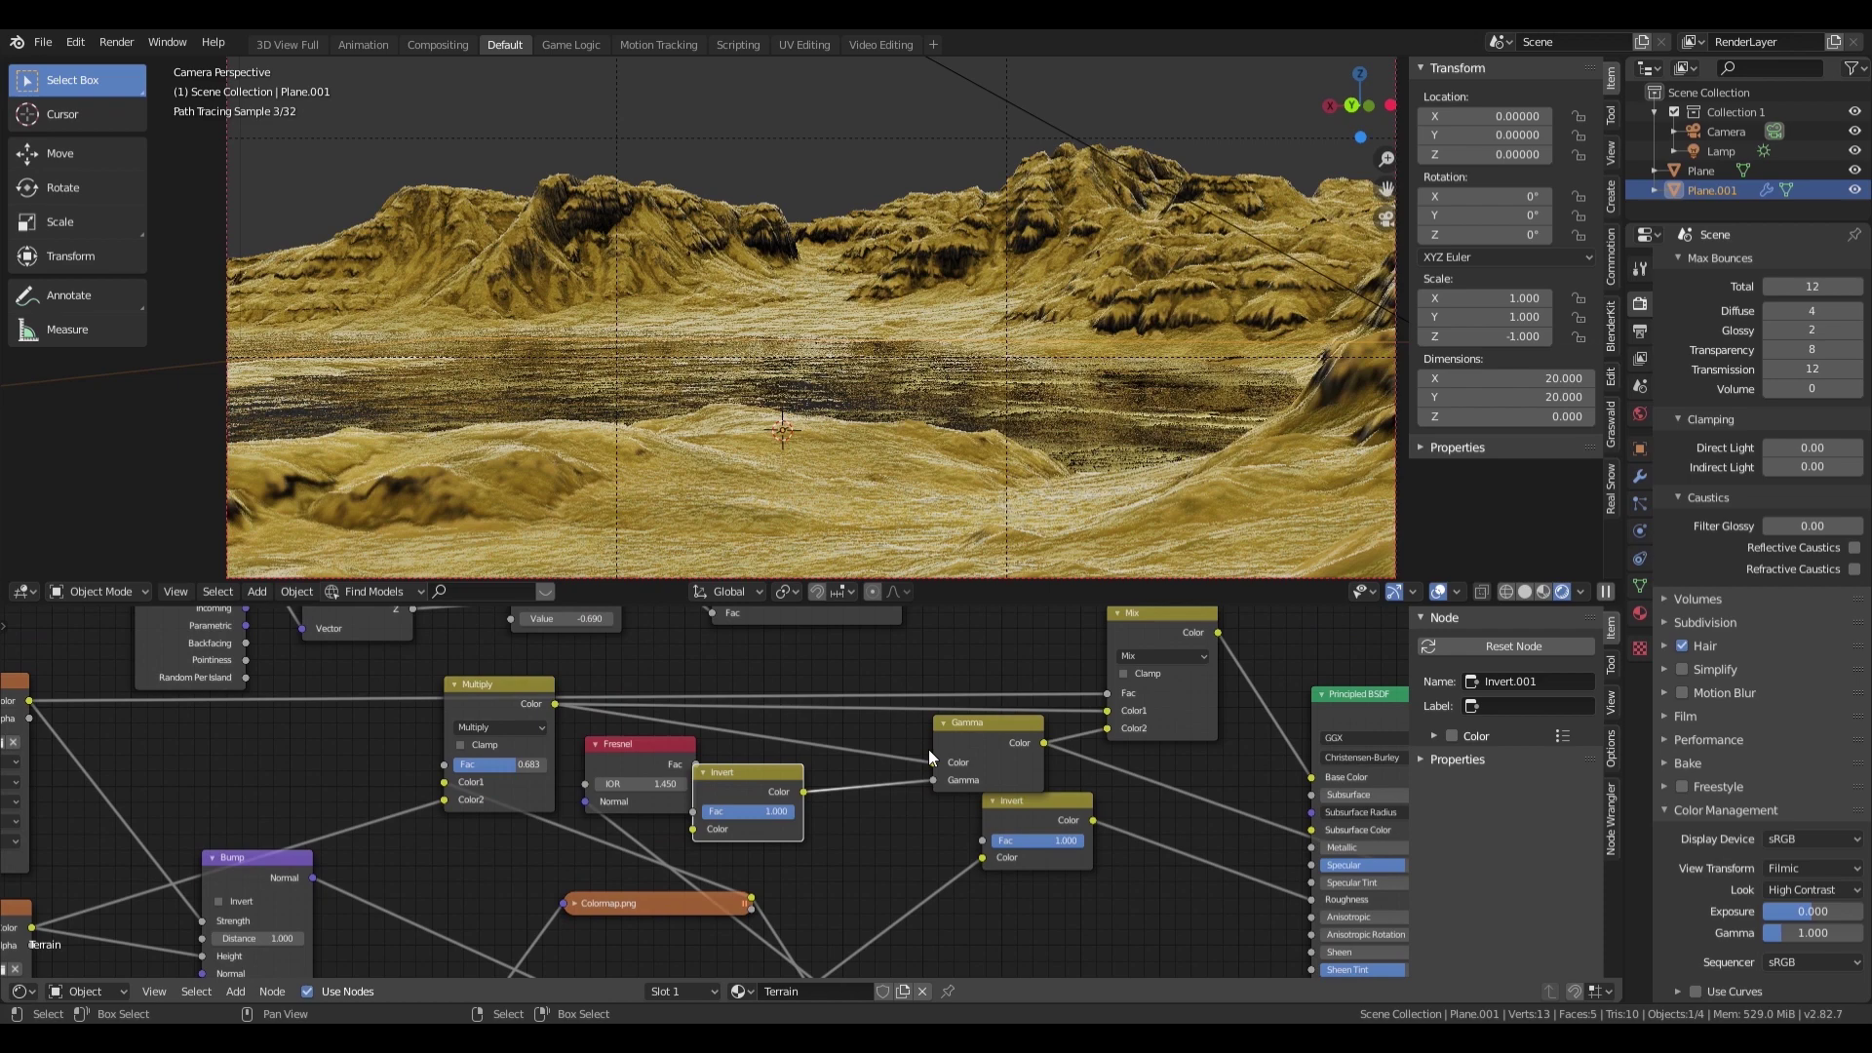
pyautogui.click(920, 739)
pyautogui.moveTo(761, 774); pyautogui.dragTo(793, 751)
# Step: Check the terrain's Mix and Principled BSDF nodes, and restore the Mix Shader as the material output
pyautogui.moveTo(1173, 630); pyautogui.dragTo(987, 680, button='middle')
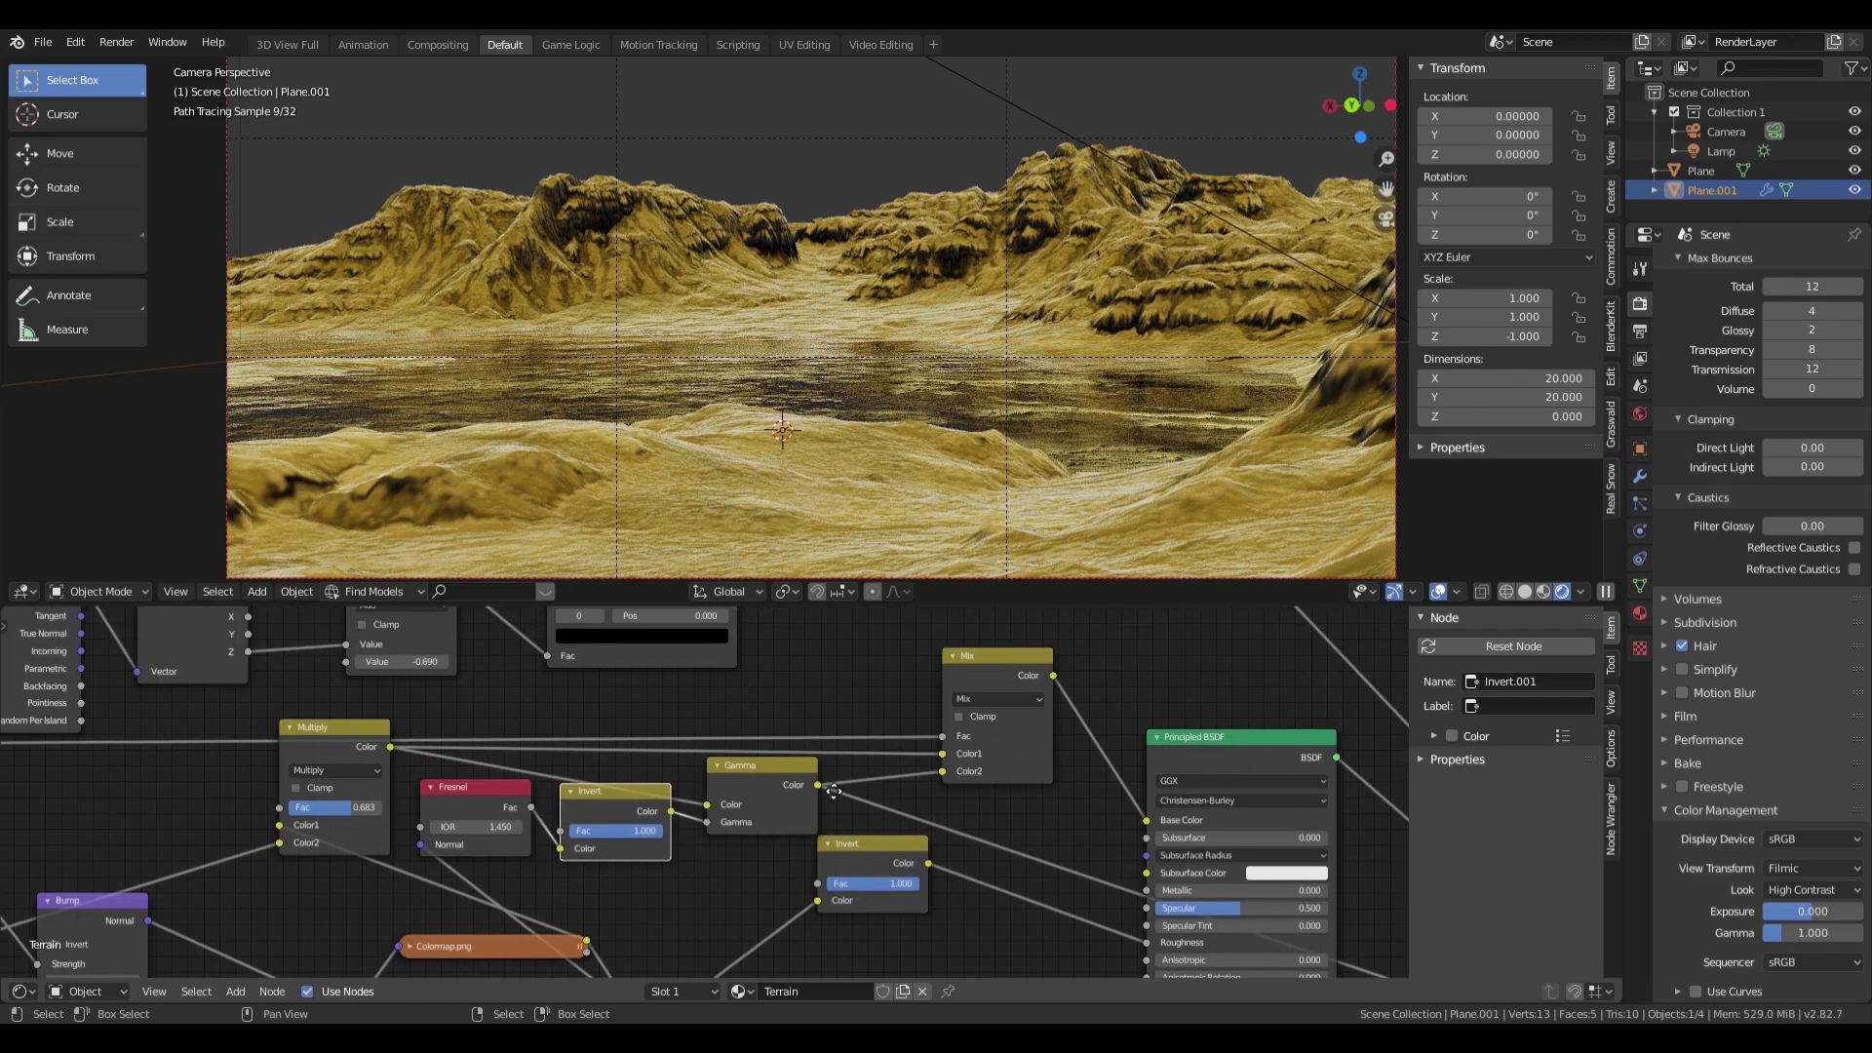
pyautogui.click(987, 680)
pyautogui.moveTo(1216, 768); pyautogui.dragTo(1067, 791, button='middle')
pyautogui.click(1072, 785)
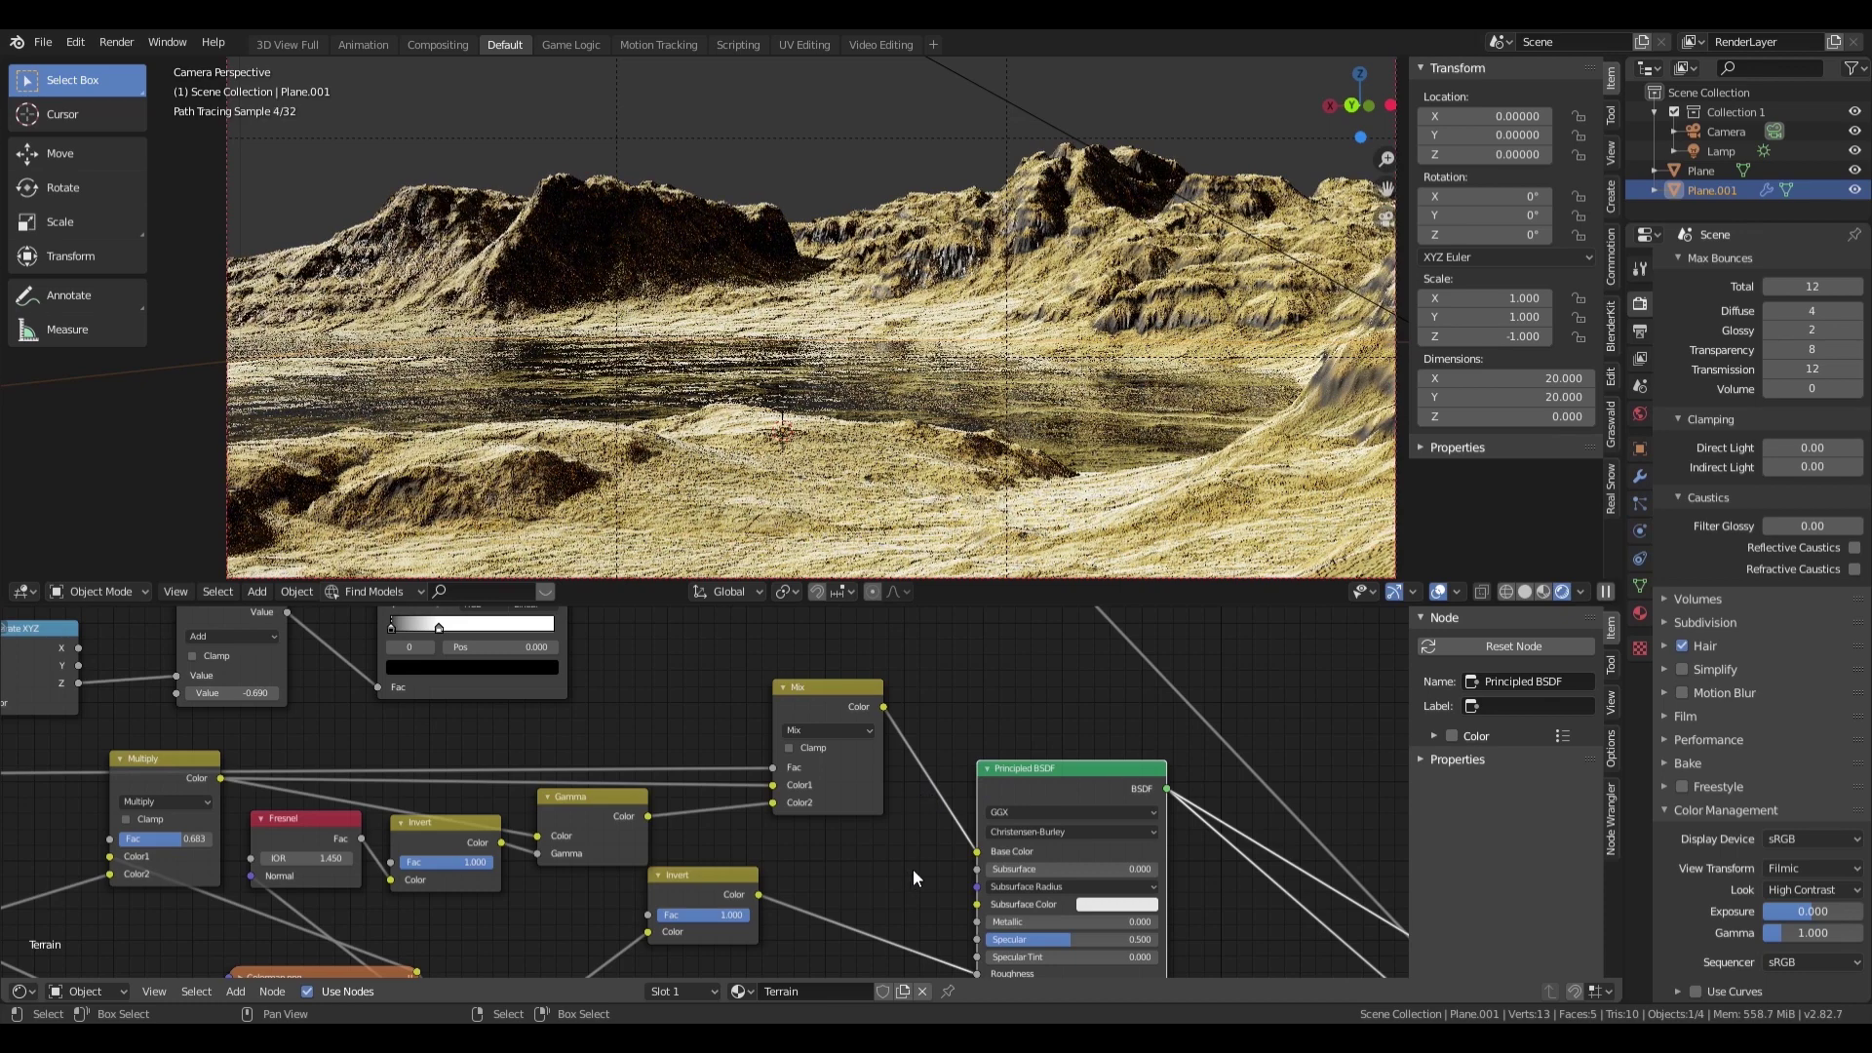
pyautogui.moveTo(920, 873); pyautogui.dragTo(953, 739, button='middle')
pyautogui.scroll(-3, 735, 735)
pyautogui.click(835, 851)
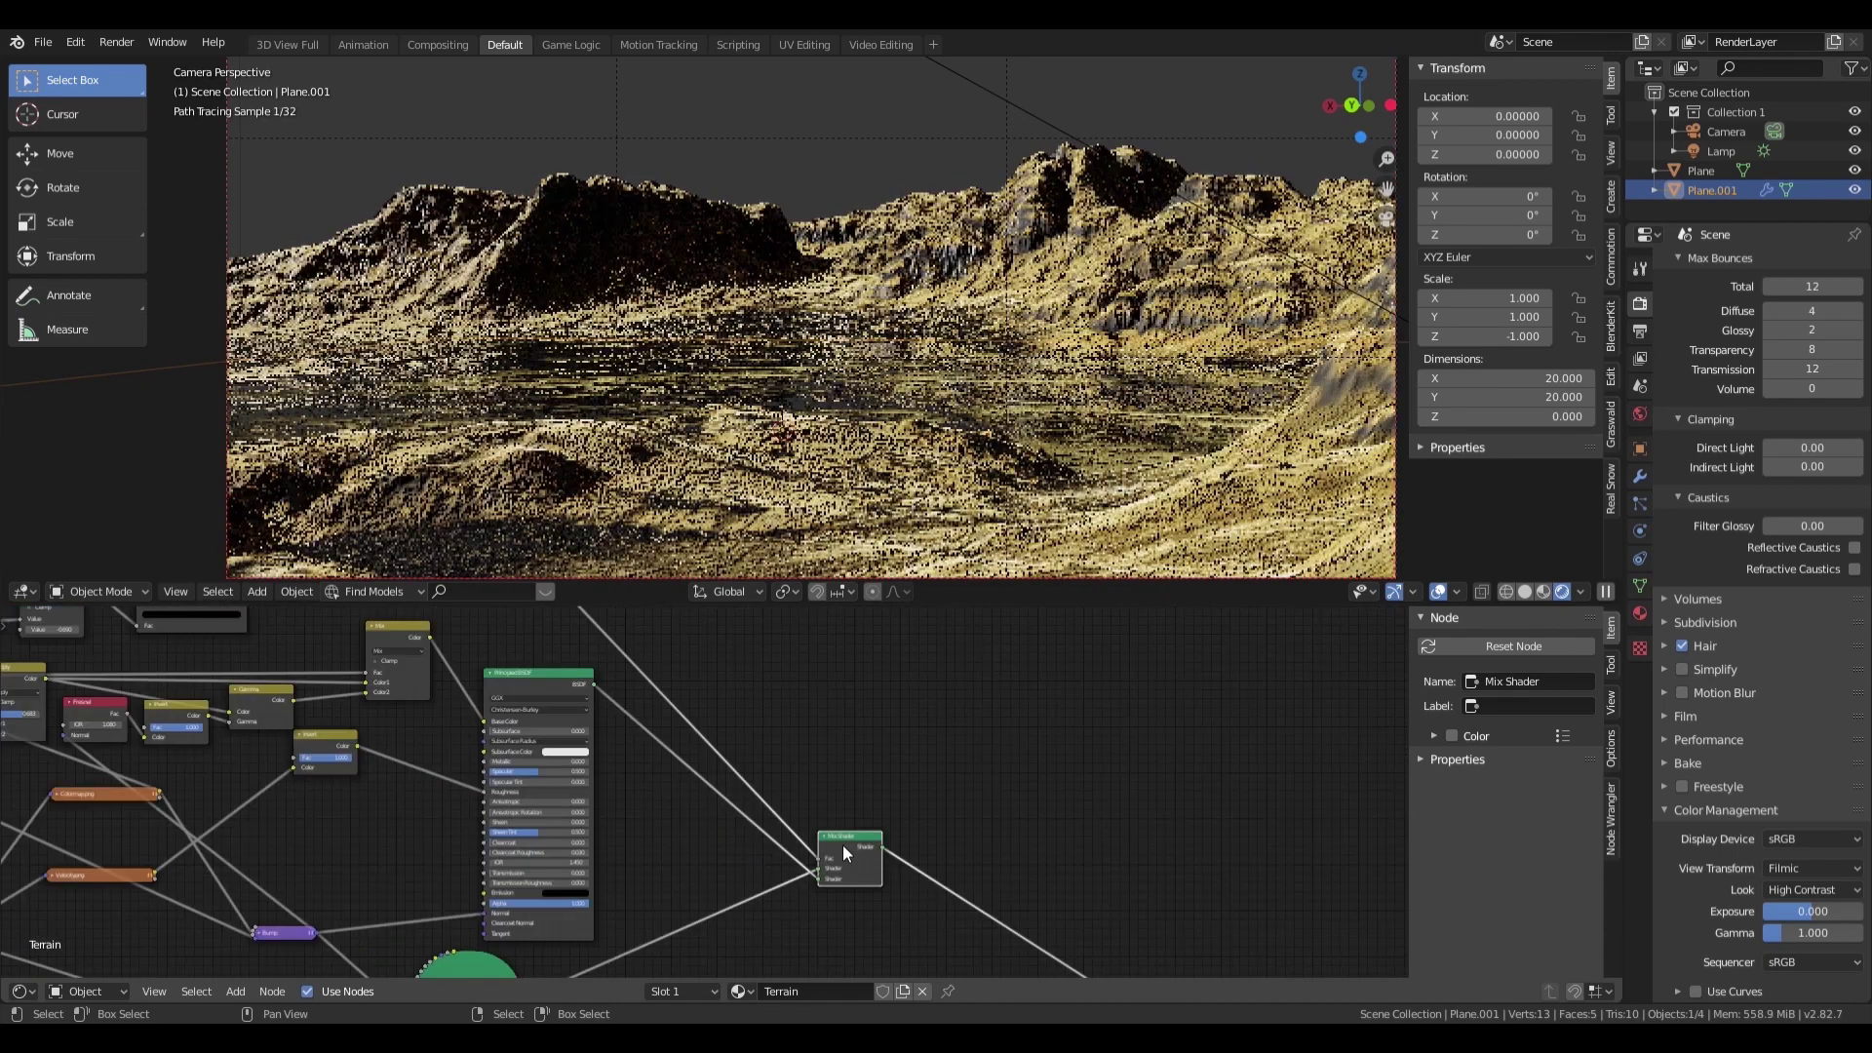
# Step: Map the sky-3944649.psd texture with Object coordinates by linking them to its Mapping node's Vector
pyautogui.moveTo(849, 780); pyautogui.dragTo(805, 722, button='middle')
pyautogui.press('g')
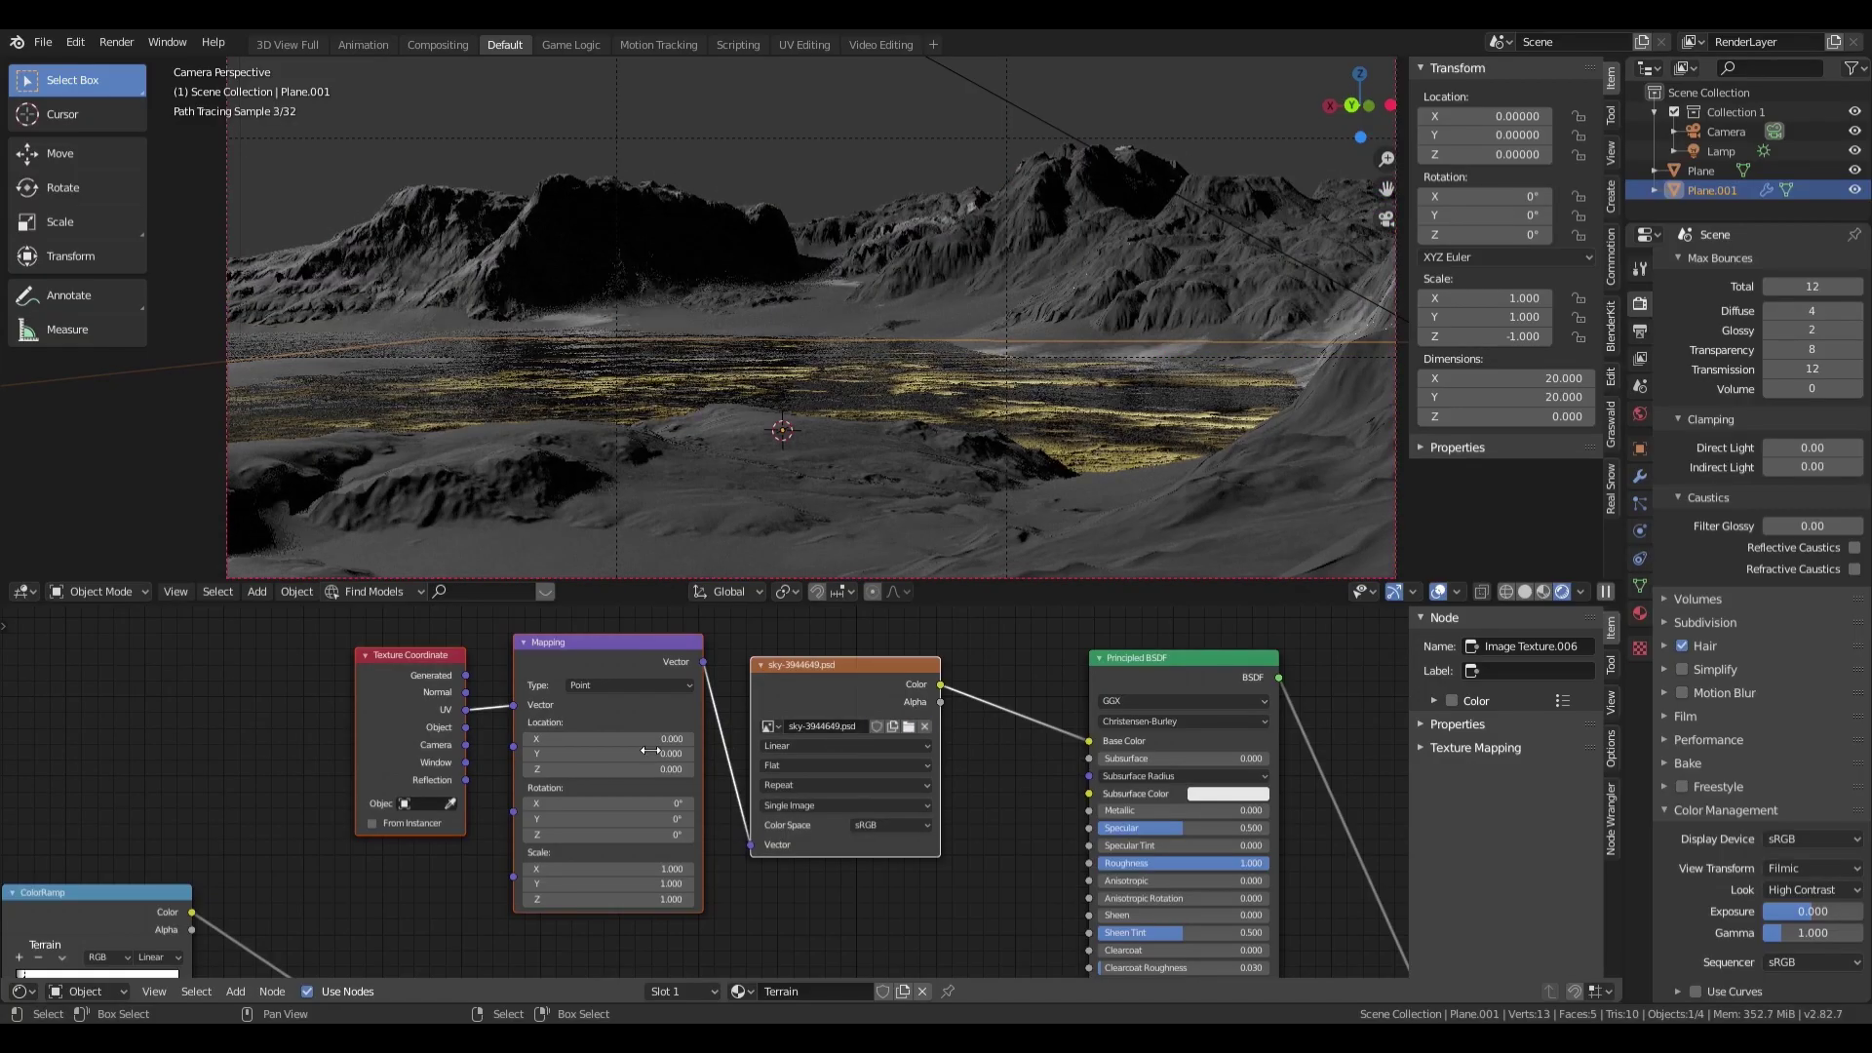
pyautogui.moveTo(466, 727); pyautogui.dragTo(512, 705)
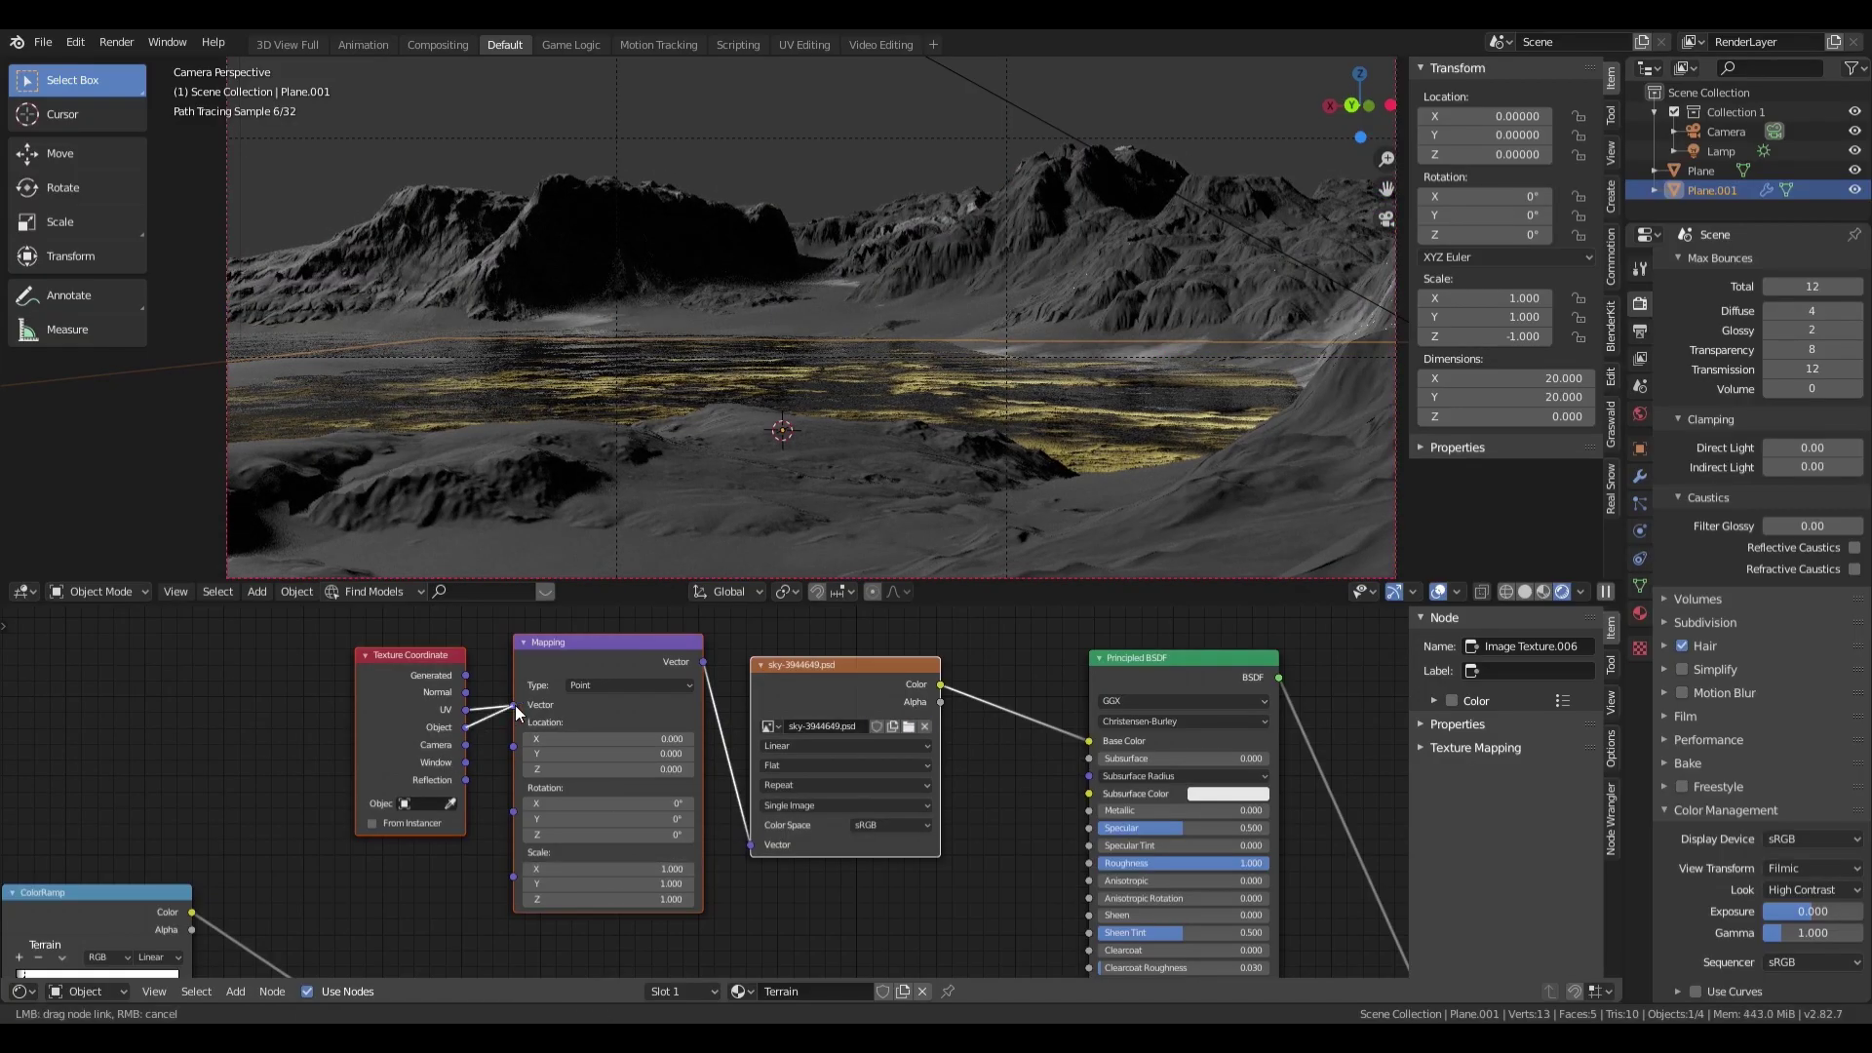
# Step: Set the sky-3944649.psd texture's projection to Box and shift the stop on the Rocks.png ColorRamp
pyautogui.click(845, 766)
pyautogui.click(825, 801)
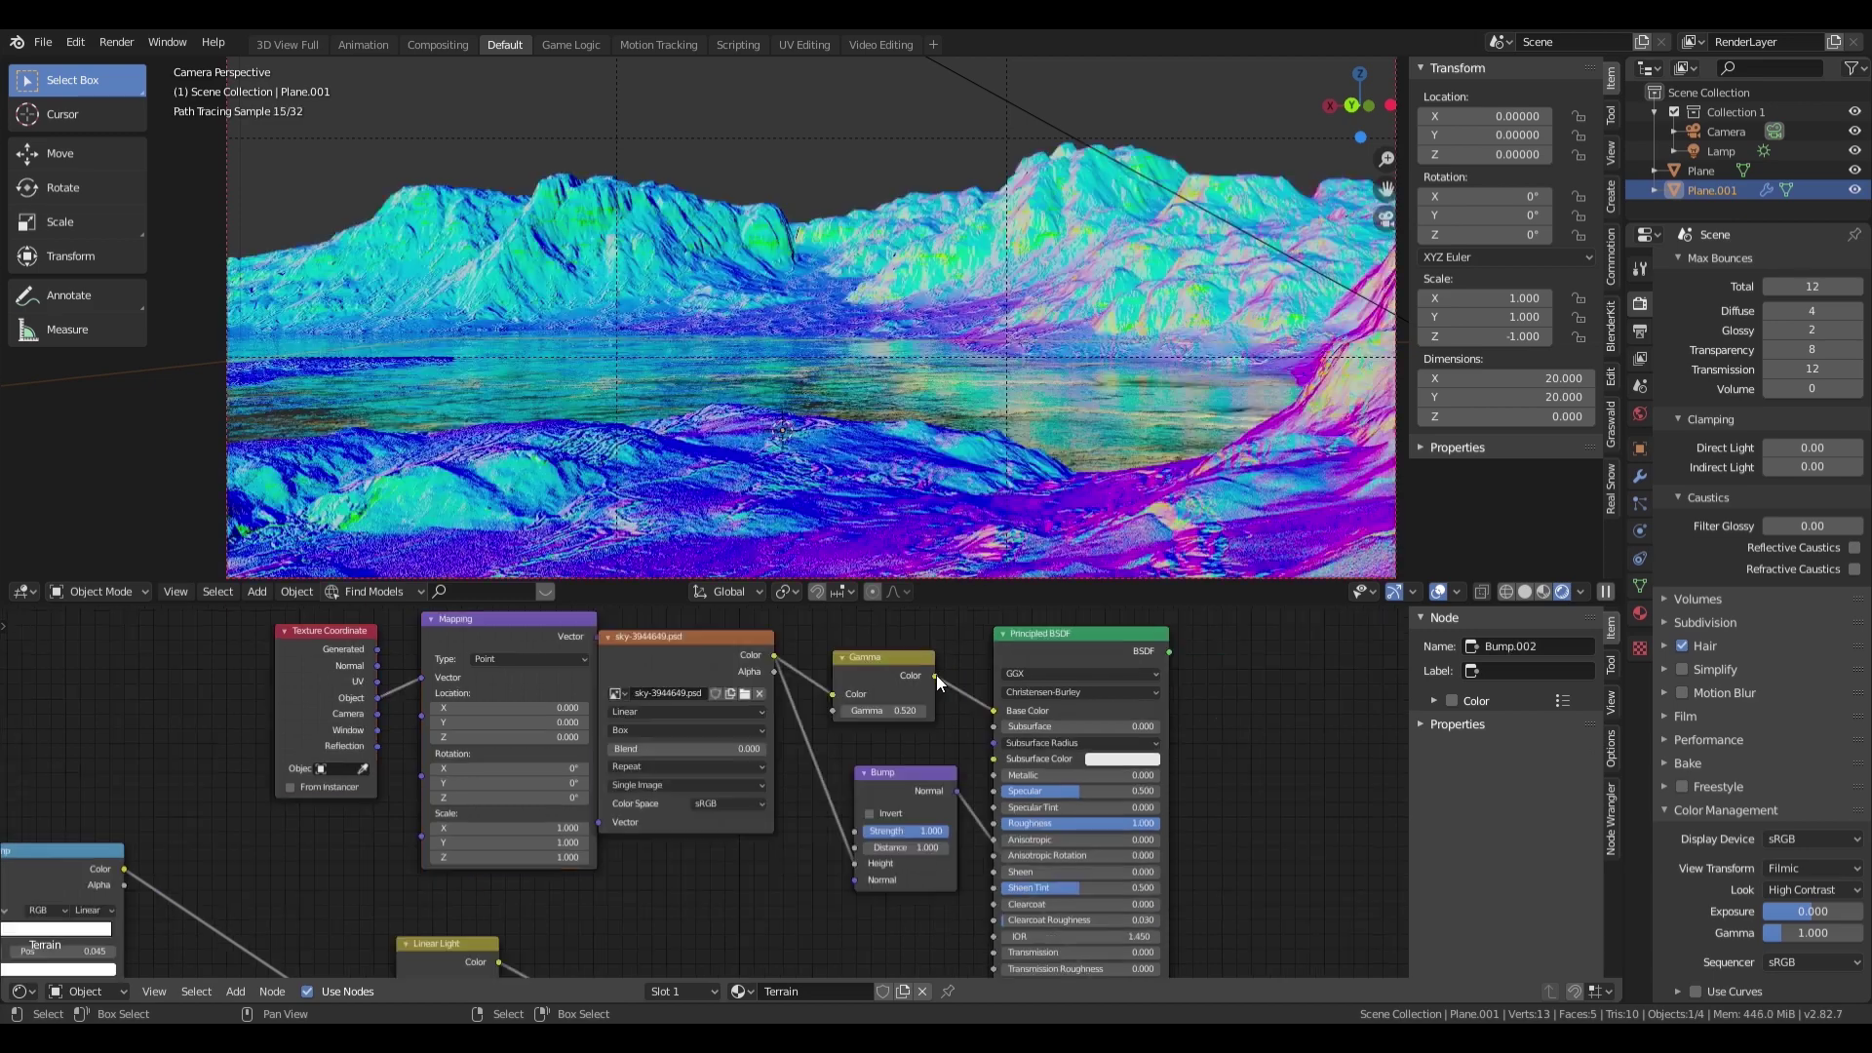
pyautogui.scroll(-2, 915, 730)
pyautogui.moveTo(973, 928); pyautogui.dragTo(950, 921)
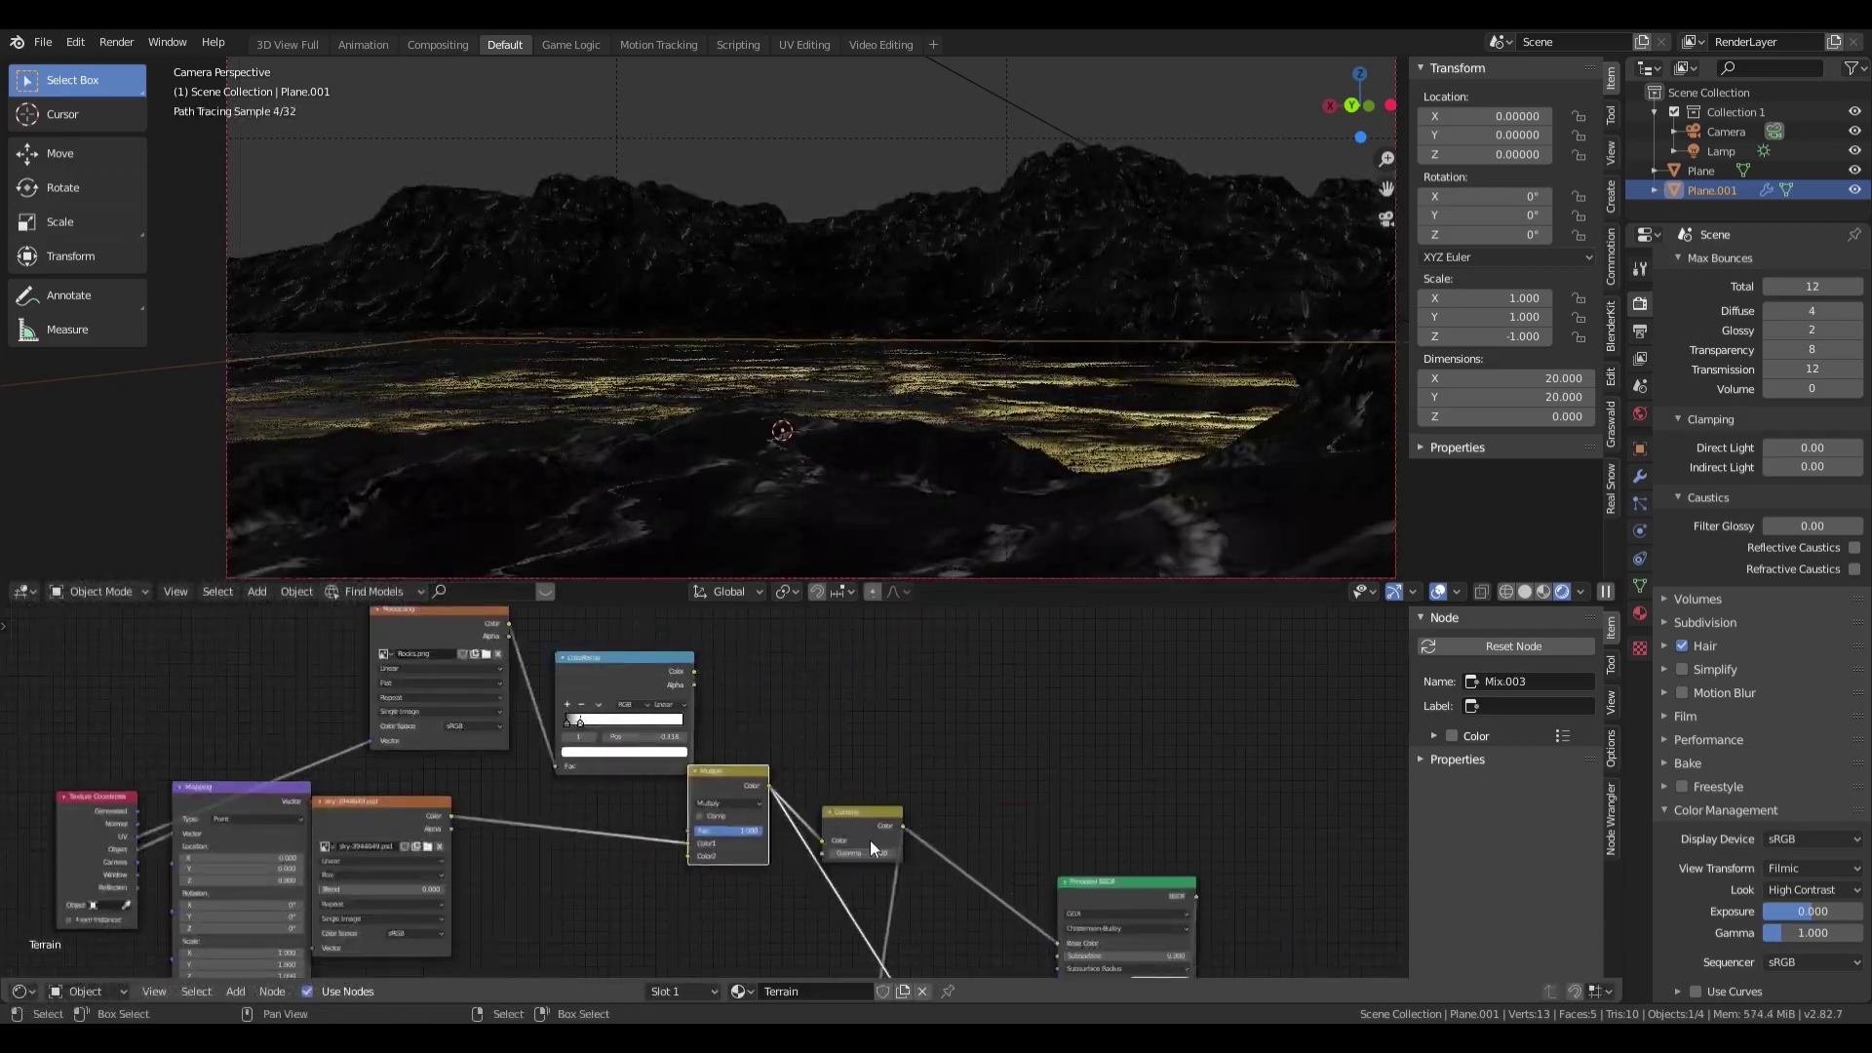
pyautogui.moveTo(585, 711); pyautogui.dragTo(557, 711)
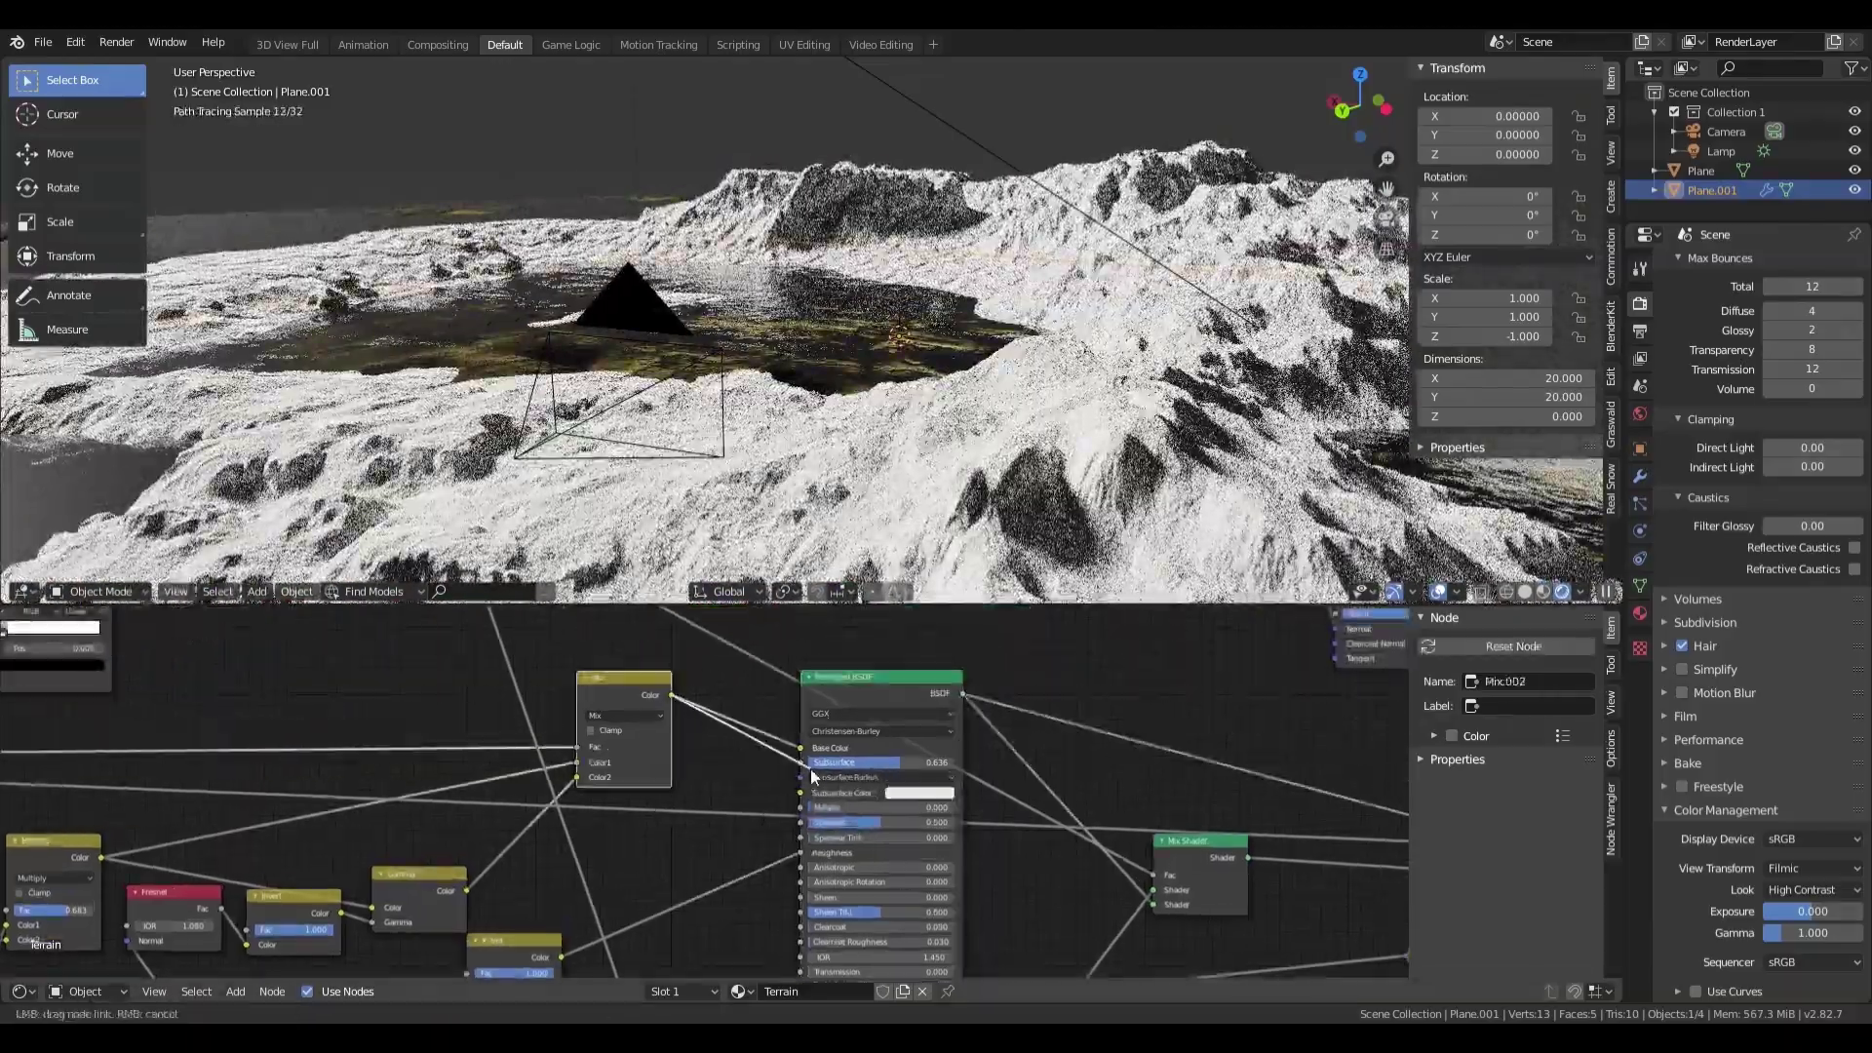
# Step: Feed the terrain's Mix color into the Principled BSDF's Subsurface Color and cut its link to Subsurface
pyautogui.moveTo(810, 768); pyautogui.dragTo(808, 766)
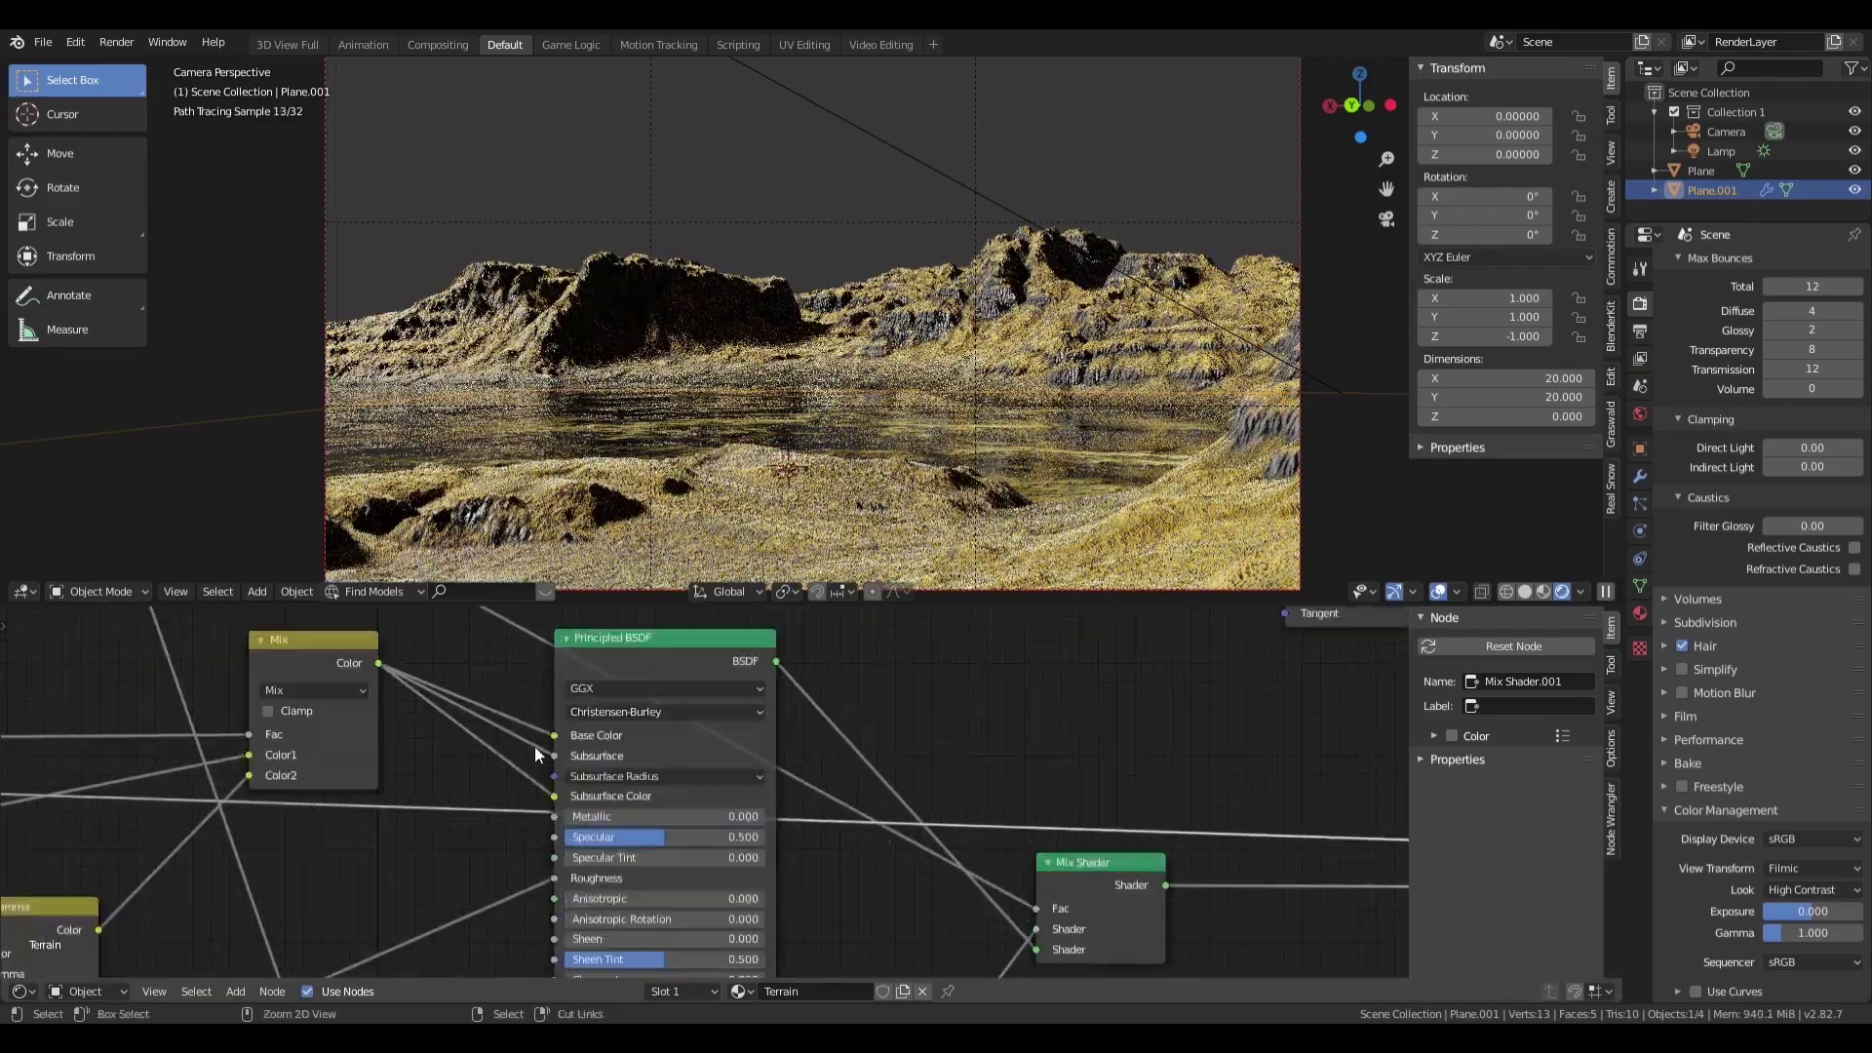
pyautogui.keyDown('ctrl'); pyautogui.moveTo(535, 754); pyautogui.dragTo(522, 727, button='right'); pyautogui.keyUp('ctrl')
pyautogui.click(652, 688)
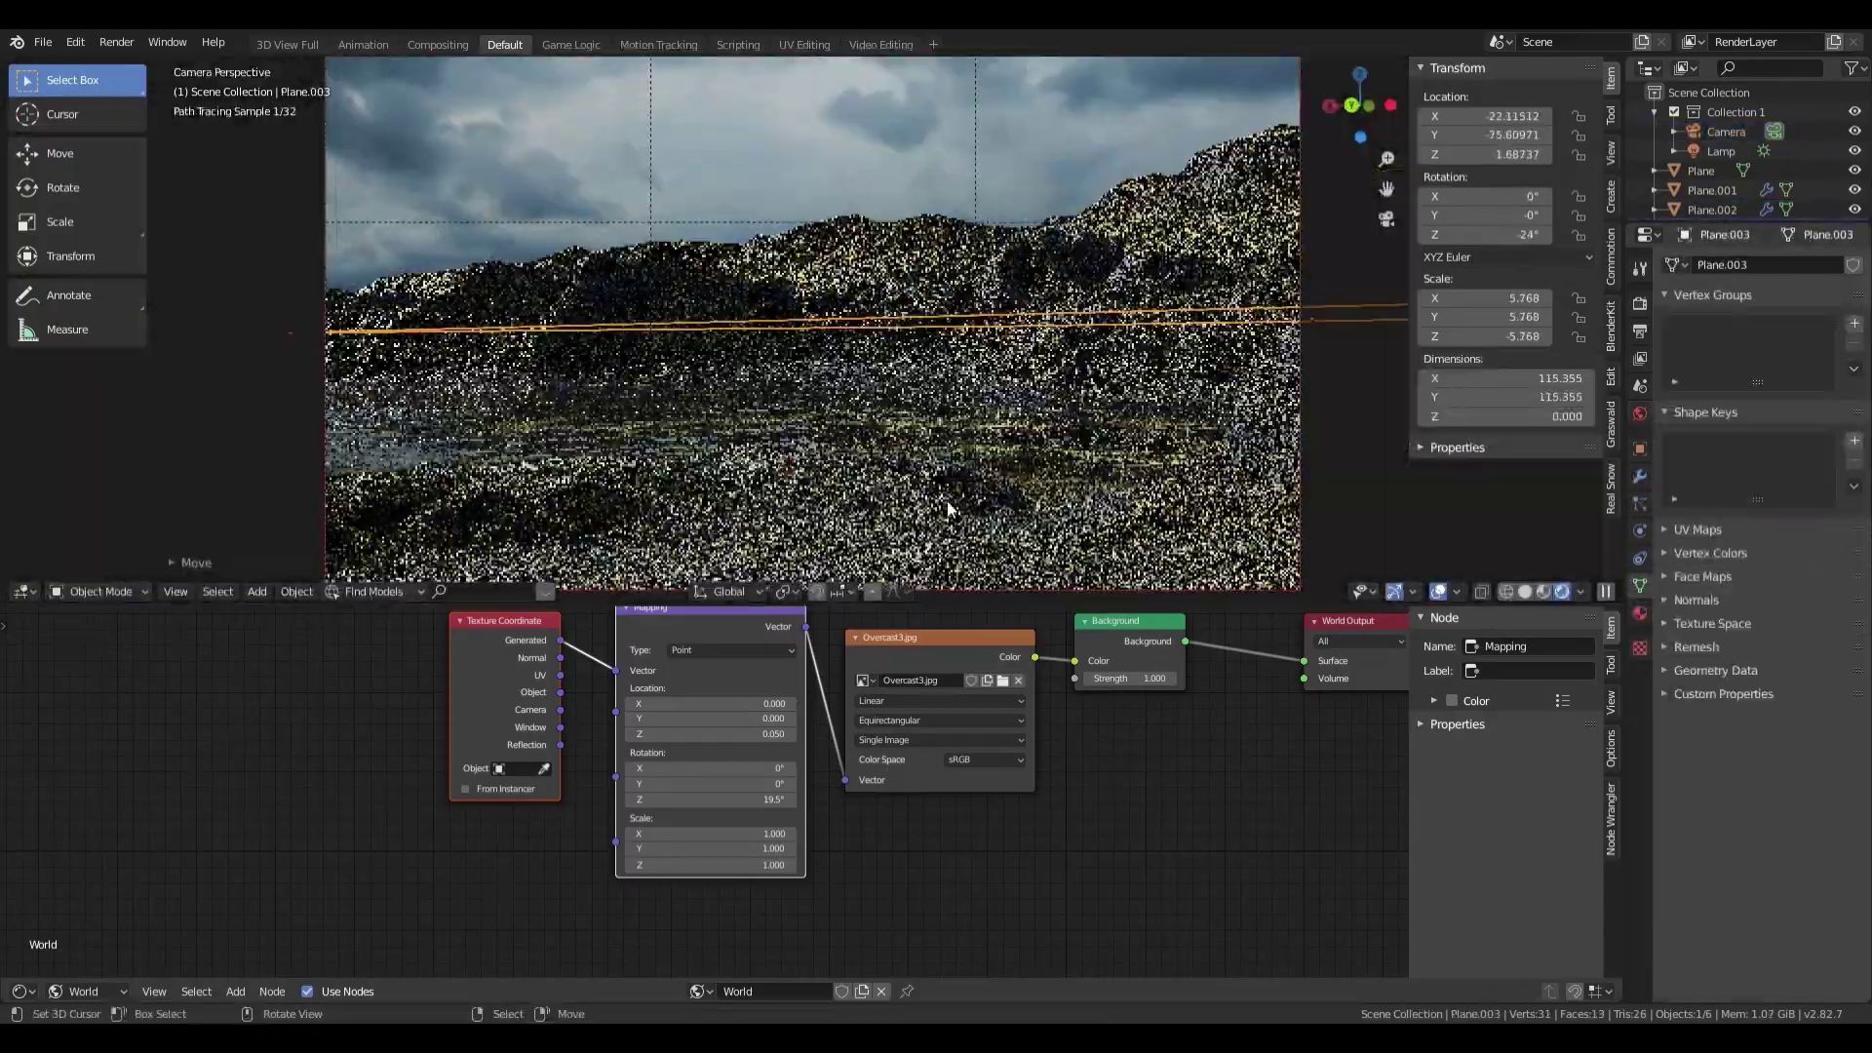
# Step: Reposition the enlarged terrain copy Plane.003 in the background of the camera view
pyautogui.press('g')
pyautogui.click(1006, 395)
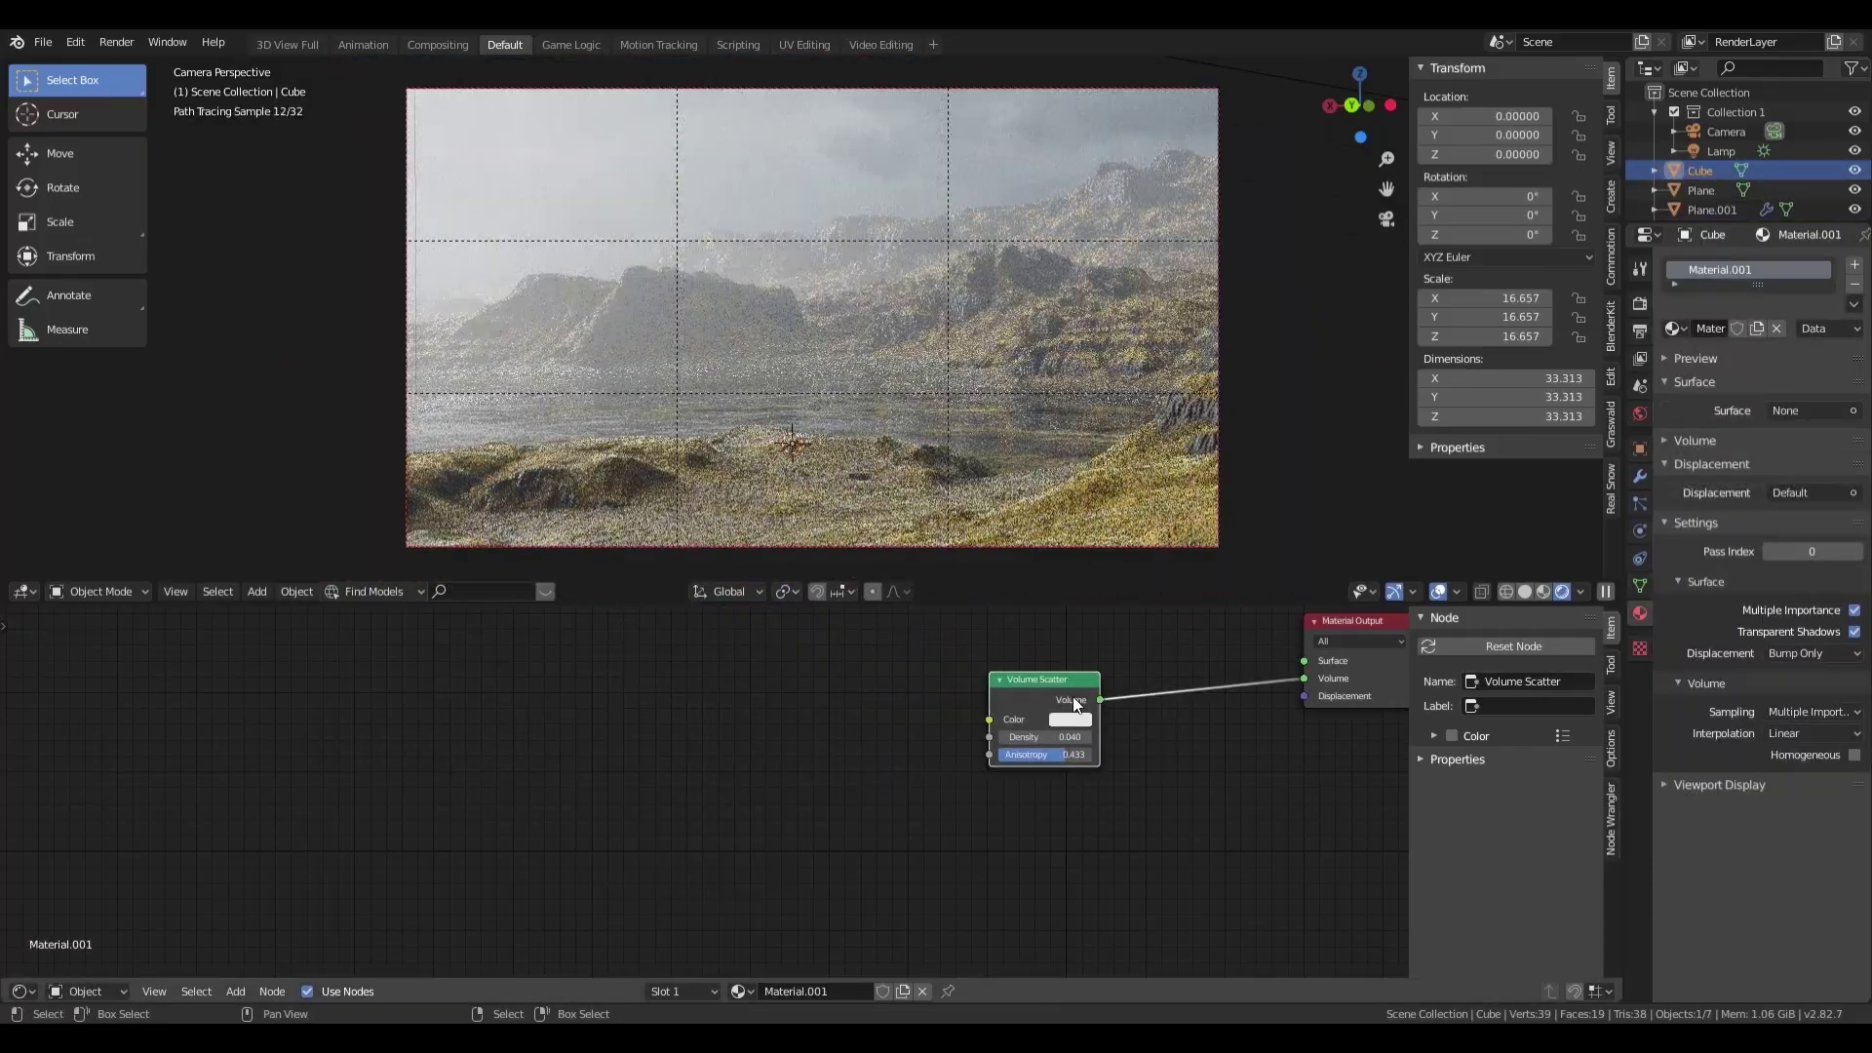
# Step: Set the fog cube's Volume Scatter anisotropy to 0.750 and adjust its scatter color
pyautogui.scroll(2, 1075, 703)
pyautogui.moveTo(922, 810); pyautogui.dragTo(965, 811)
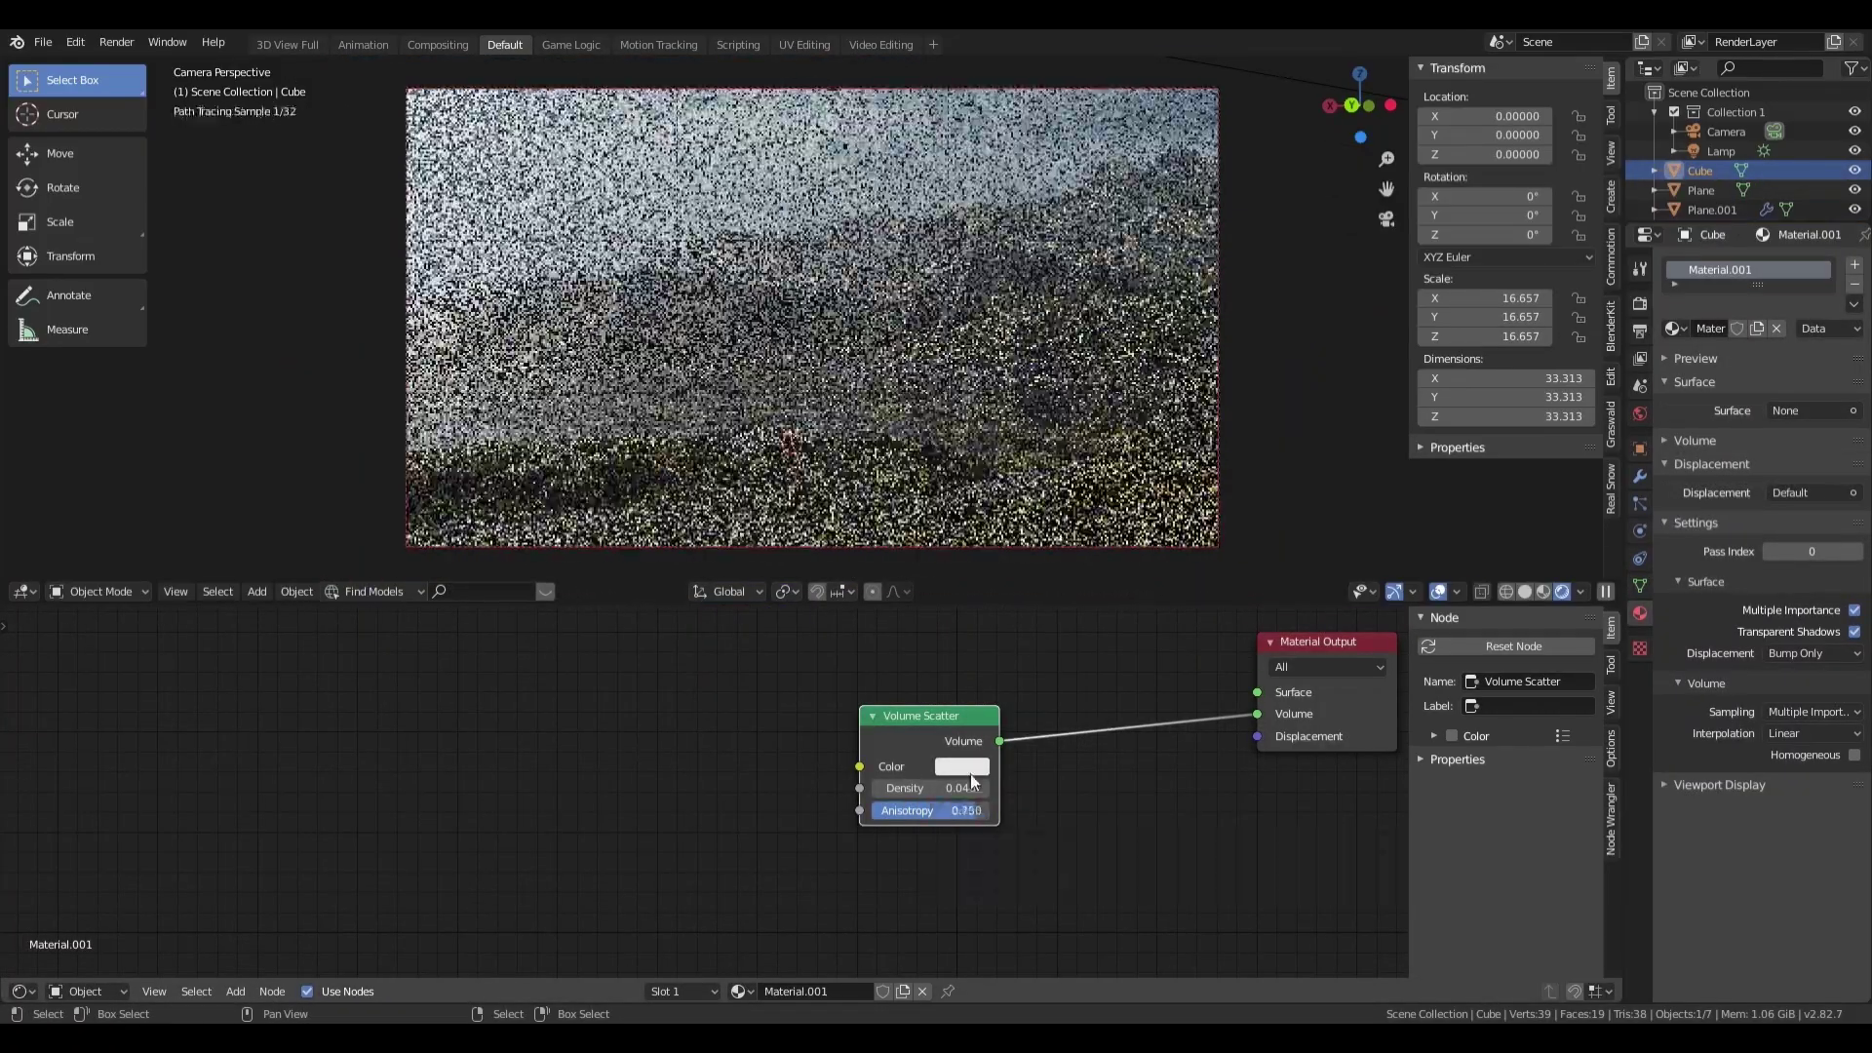
pyautogui.click(962, 766)
pyautogui.click(1019, 697)
pyautogui.click(962, 766)
pyautogui.click(1003, 543)
pyautogui.scroll(1, 1073, 741)
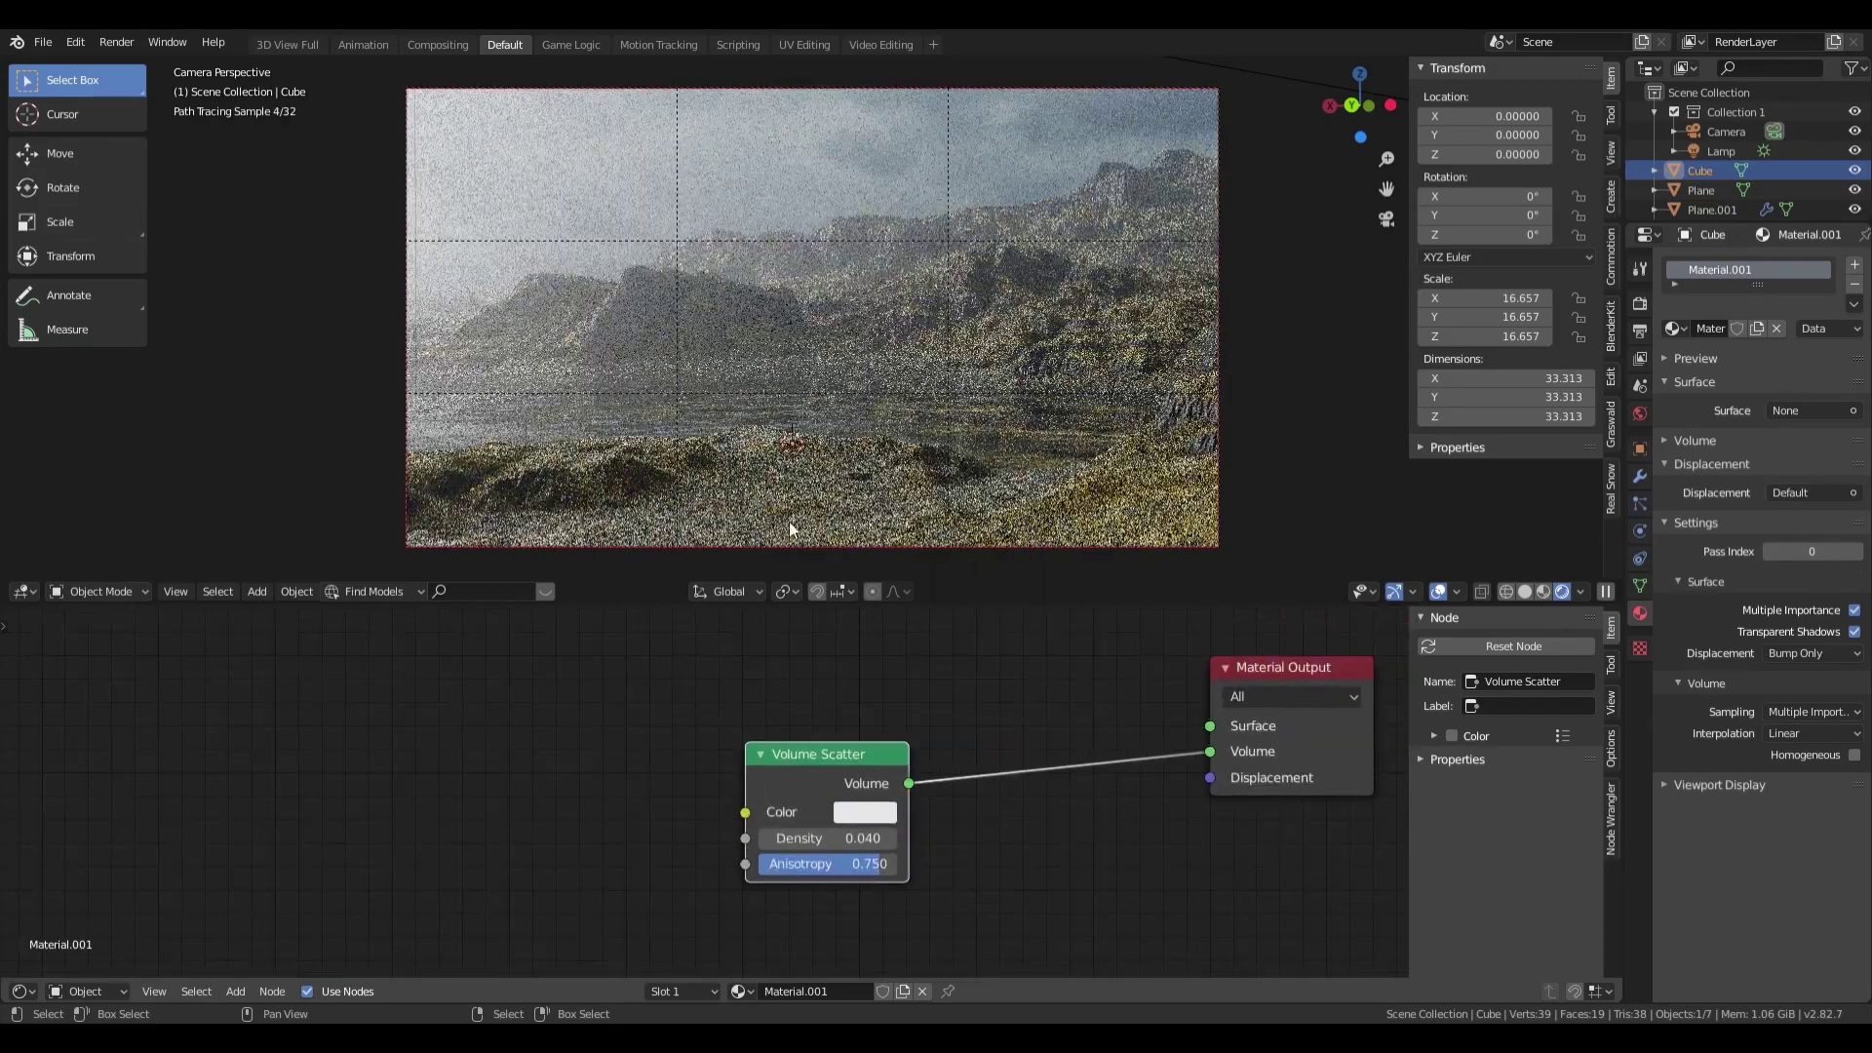
# Step: Set the render's maximum Volume bounces to 2 and the Volume Scatter density to 0.030
pyautogui.moveTo(819, 838); pyautogui.dragTo(858, 838)
pyautogui.click(1640, 304)
pyautogui.moveTo(1797, 389); pyautogui.dragTo(1816, 389)
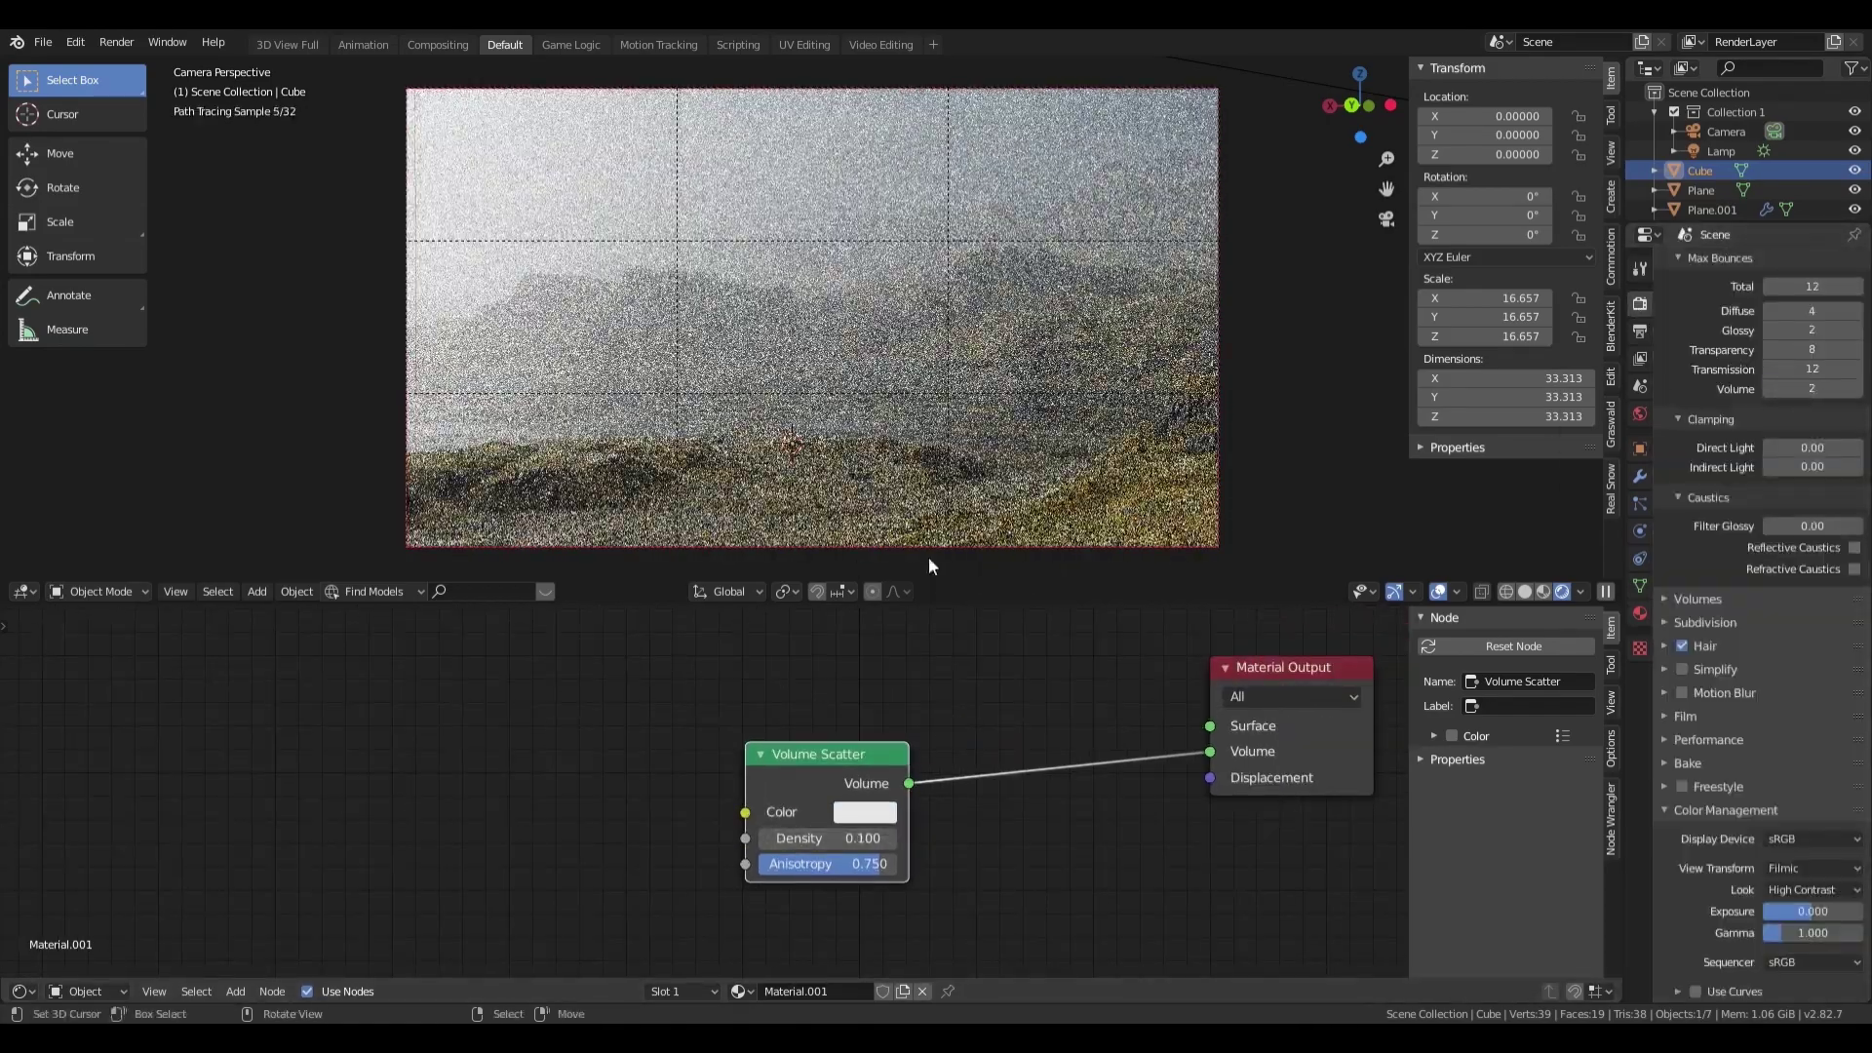
pyautogui.moveTo(863, 838); pyautogui.dragTo(819, 839)
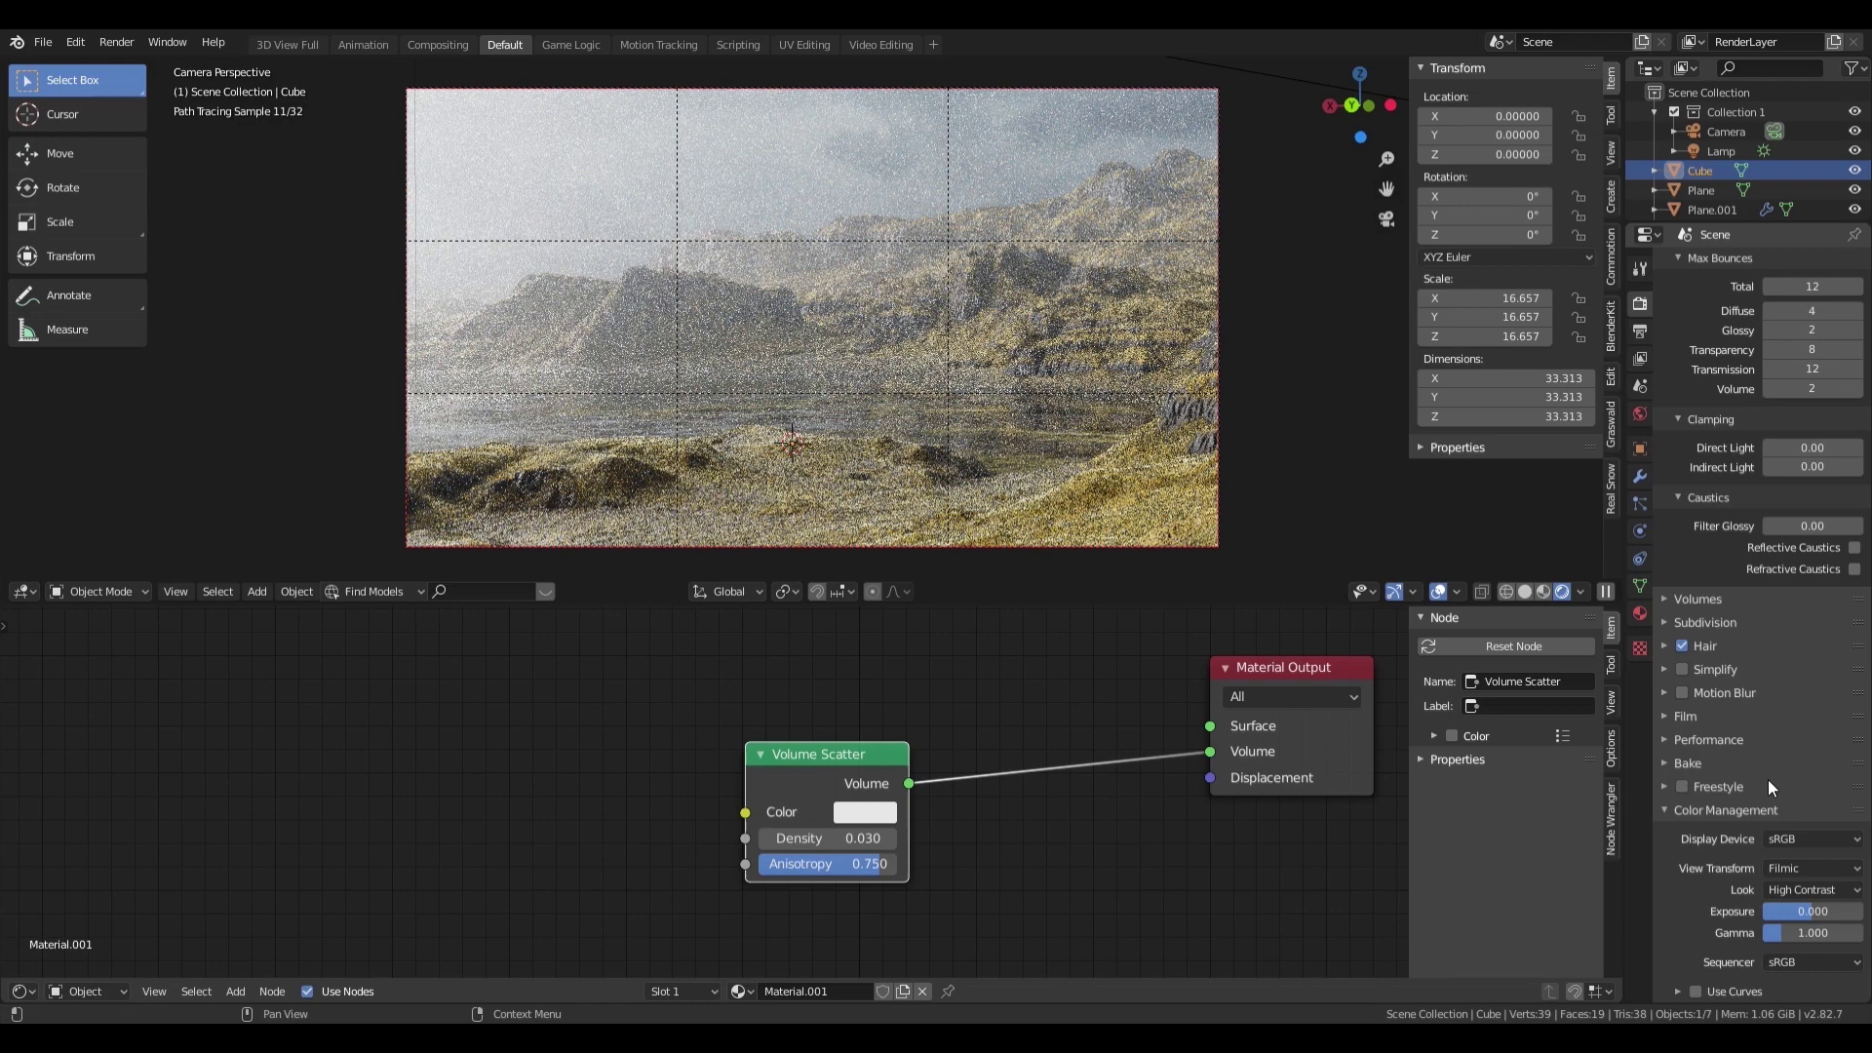
# Step: Set the scene's Color Management gamma to 0.698
pyautogui.click(980, 406)
pyautogui.click(823, 493)
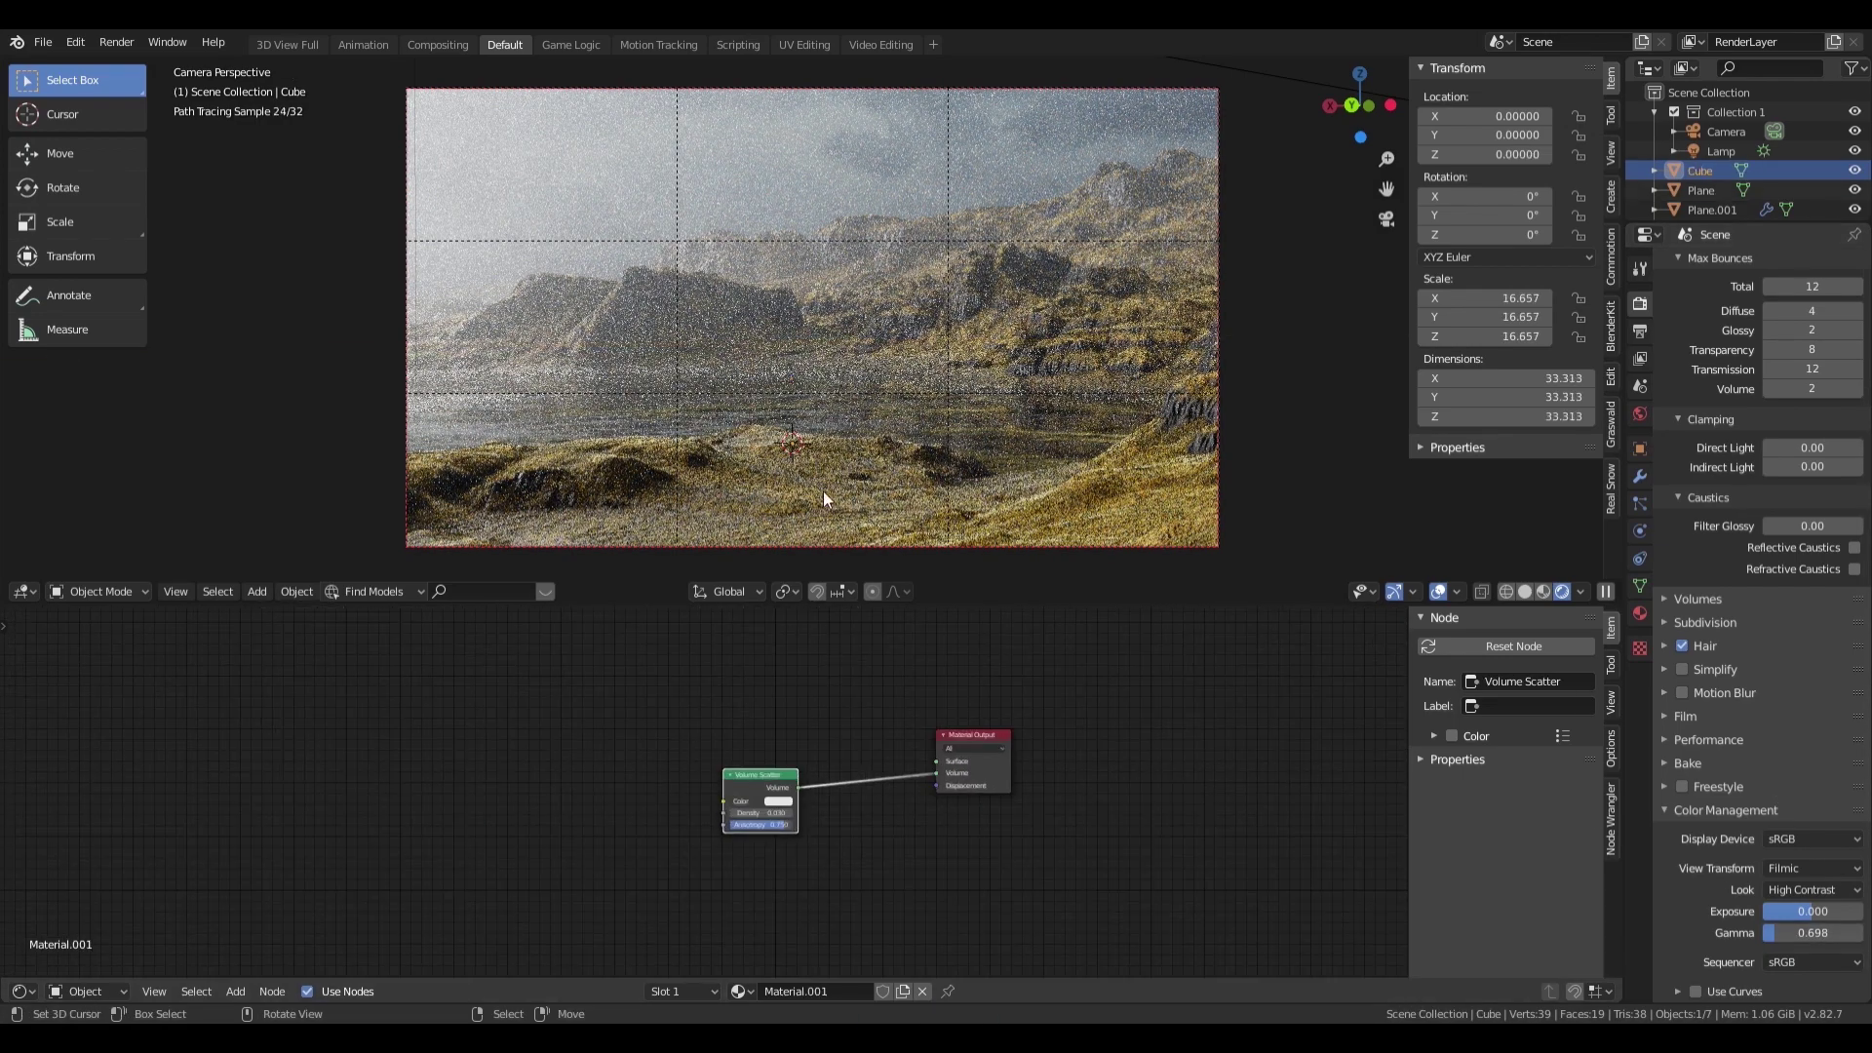
# Step: Add a ColorRamp node to the terrain material below the Heightmap.tif texture
pyautogui.click(823, 494)
pyautogui.scroll(2, 835, 829)
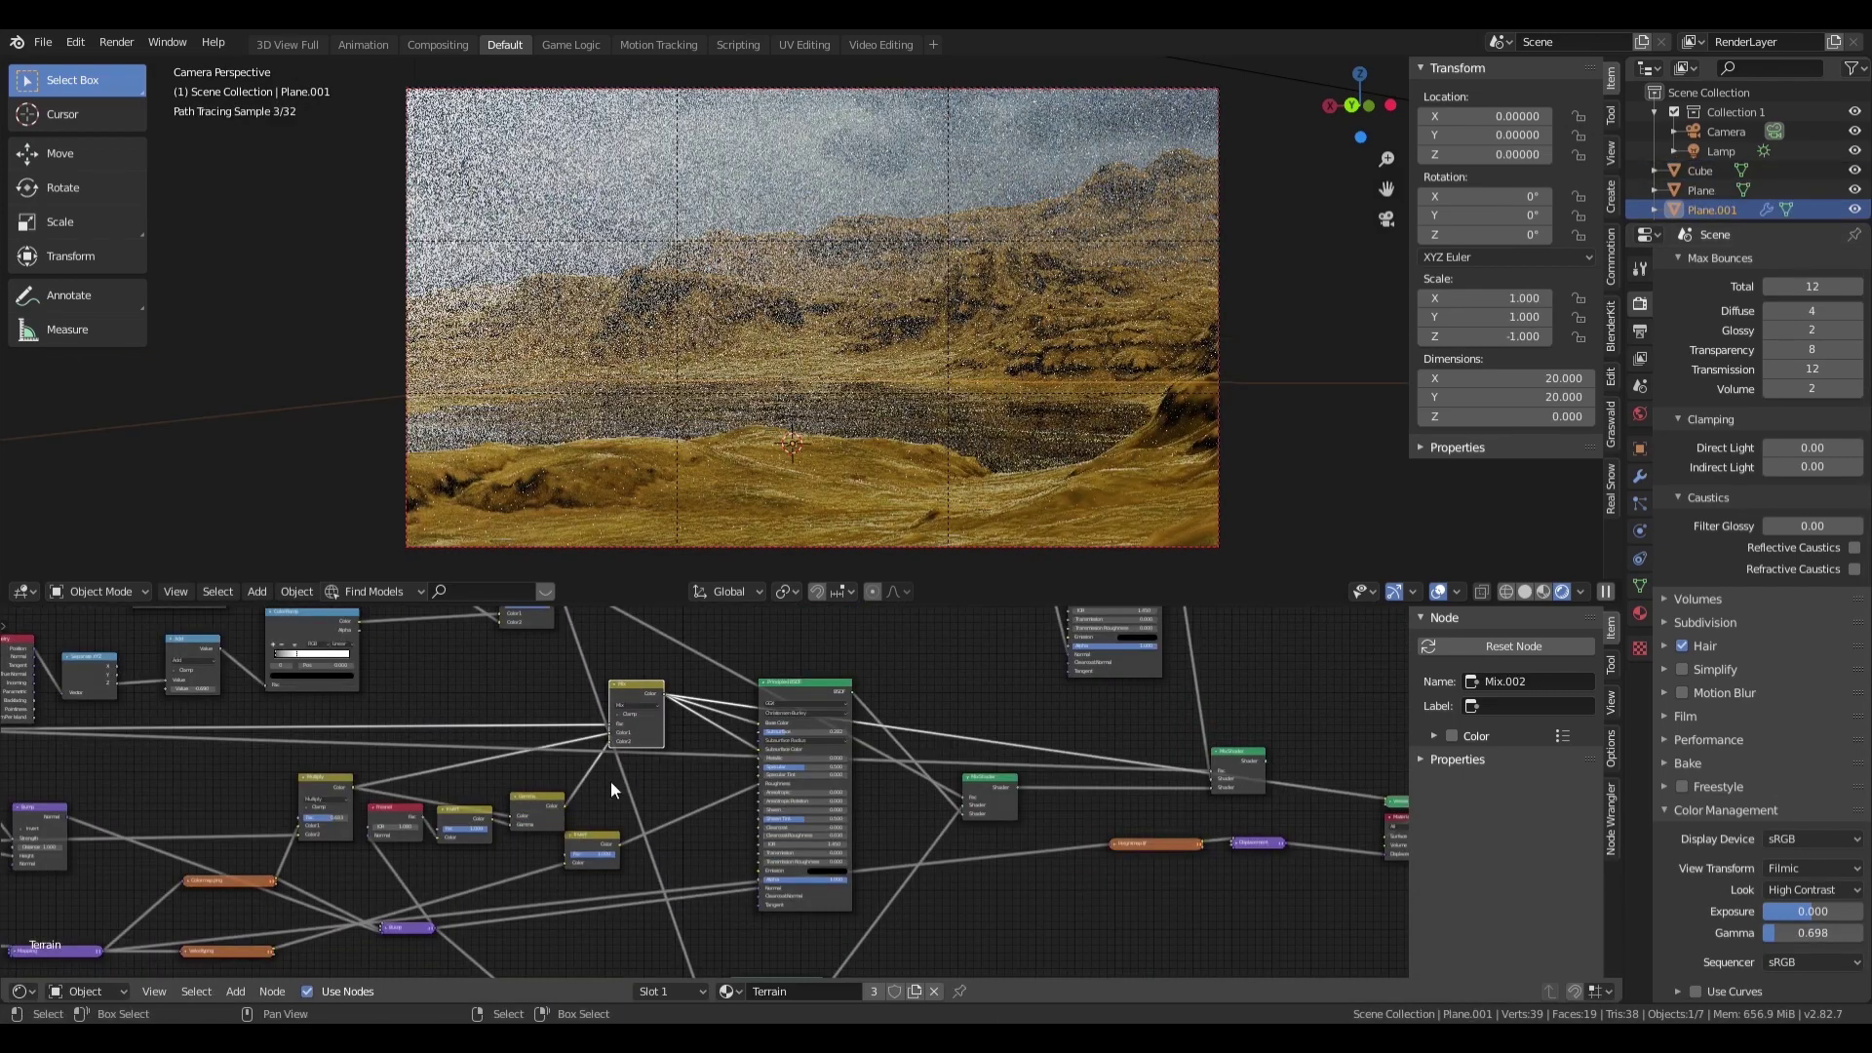
pyautogui.scroll(3, 555, 793)
pyautogui.hotkey('shift', 'a')
pyautogui.click(1121, 626)
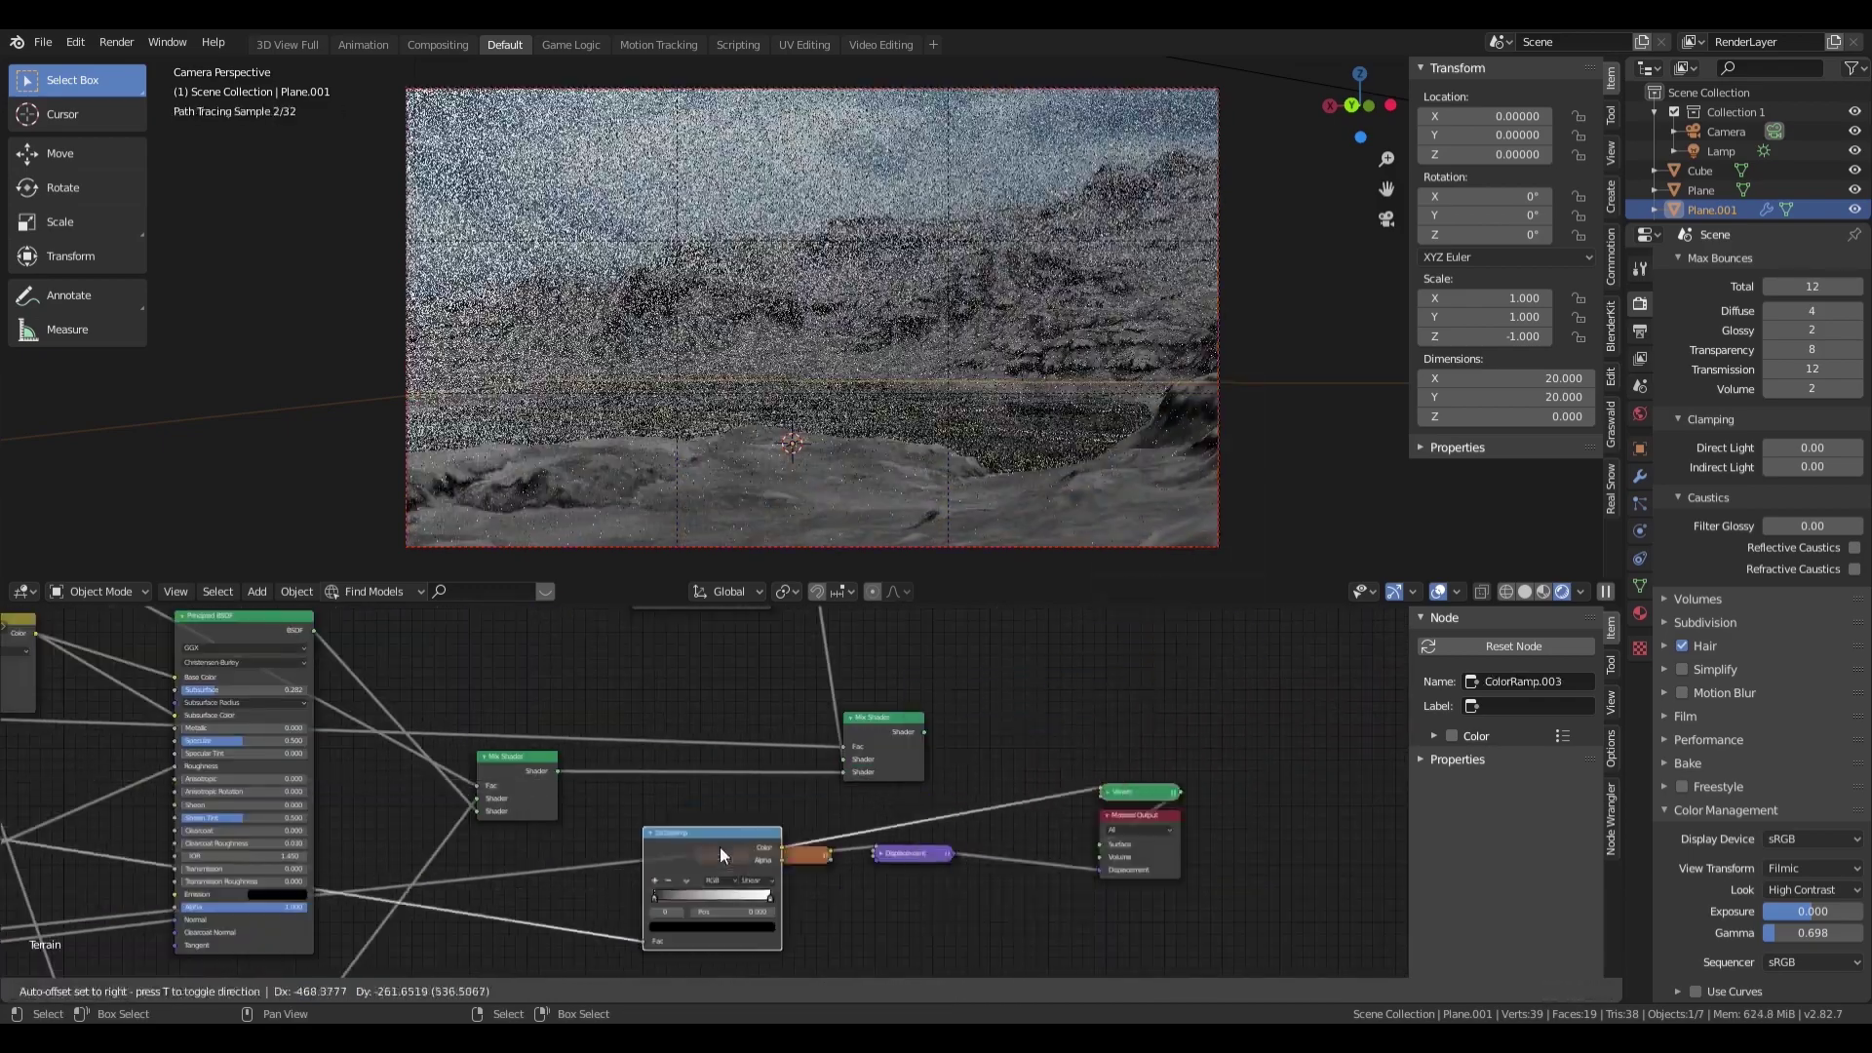
pyautogui.click(720, 846)
# Step: Insert a mix node in Add mode before Displacement, combining Heightmap.tif as Color1 with the ColorRamp as Color2
pyautogui.scroll(3, 741, 707)
pyautogui.click(969, 758)
pyautogui.click(965, 759)
pyautogui.click(929, 718)
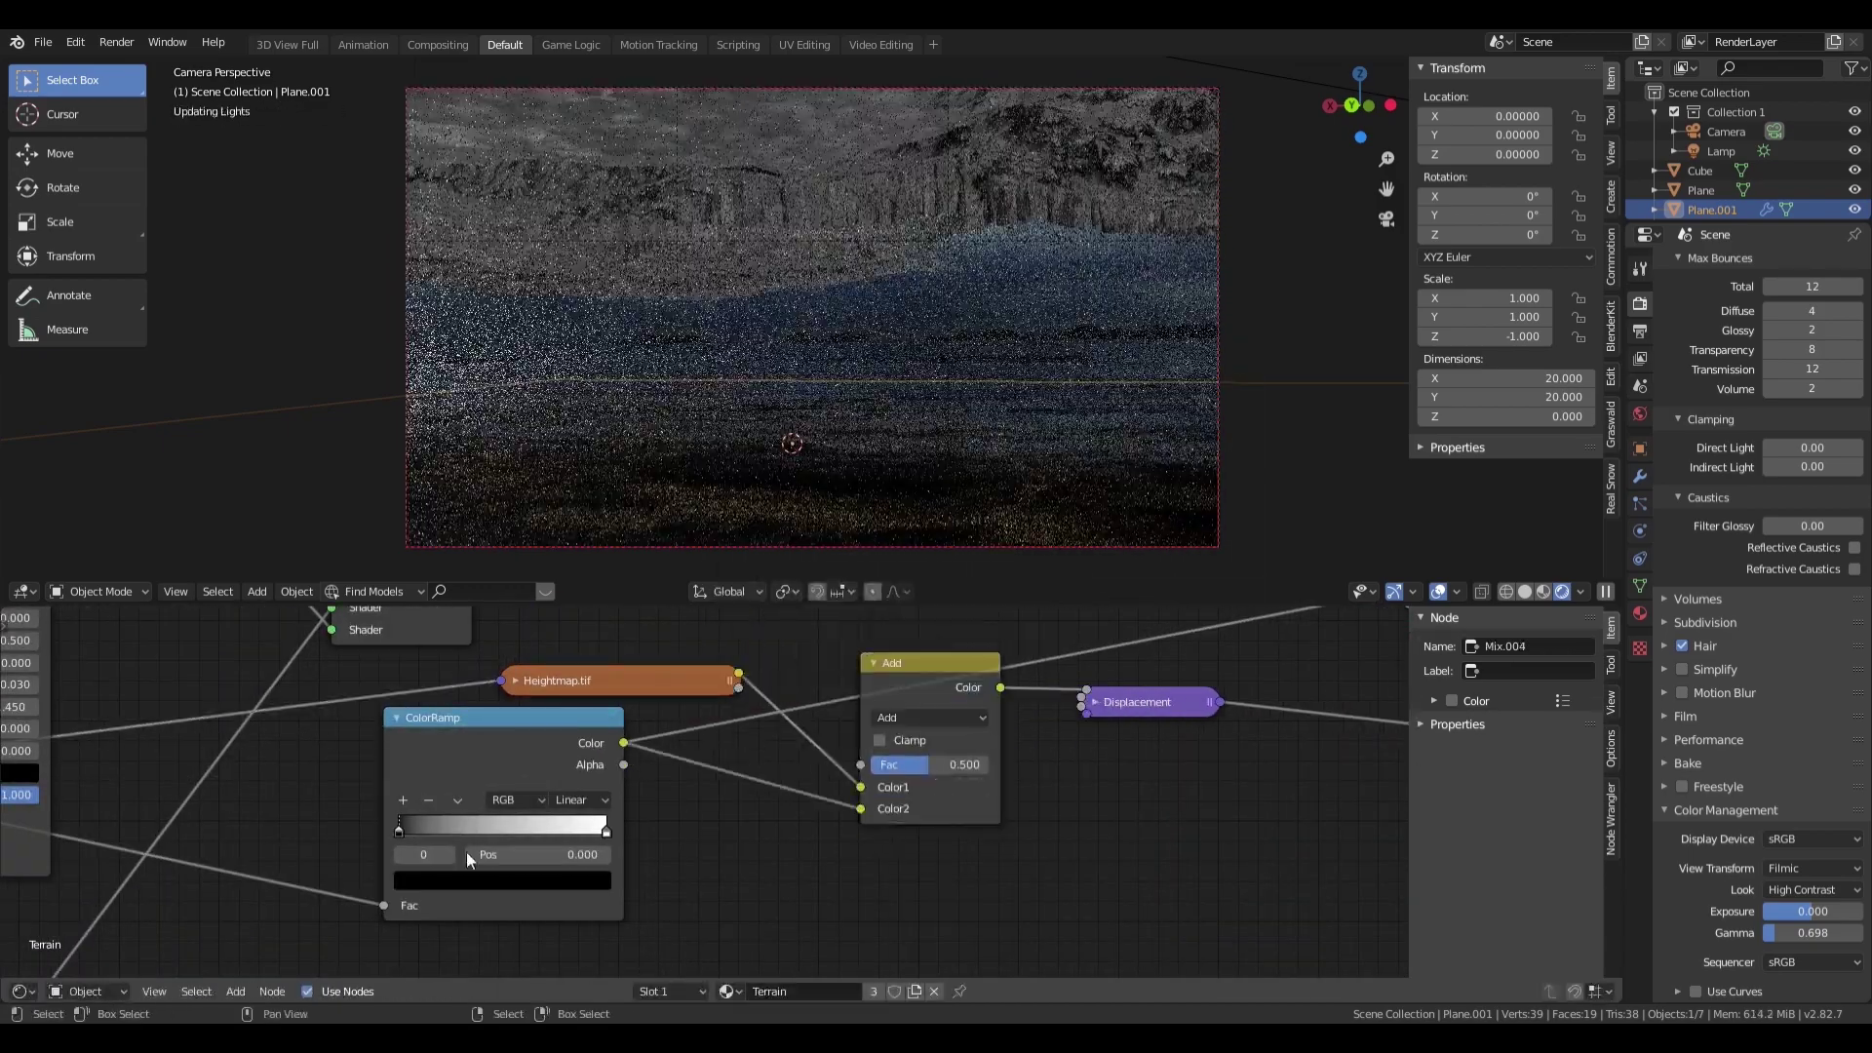
# Step: Darken the ColorRamp's white stop and set the Add node's factor to 0.05
pyautogui.click(606, 832)
pyautogui.click(502, 881)
pyautogui.moveTo(585, 624); pyautogui.dragTo(585, 736)
pyautogui.doubleClick(926, 764)
pyautogui.write('0.05')
pyautogui.press('Return')
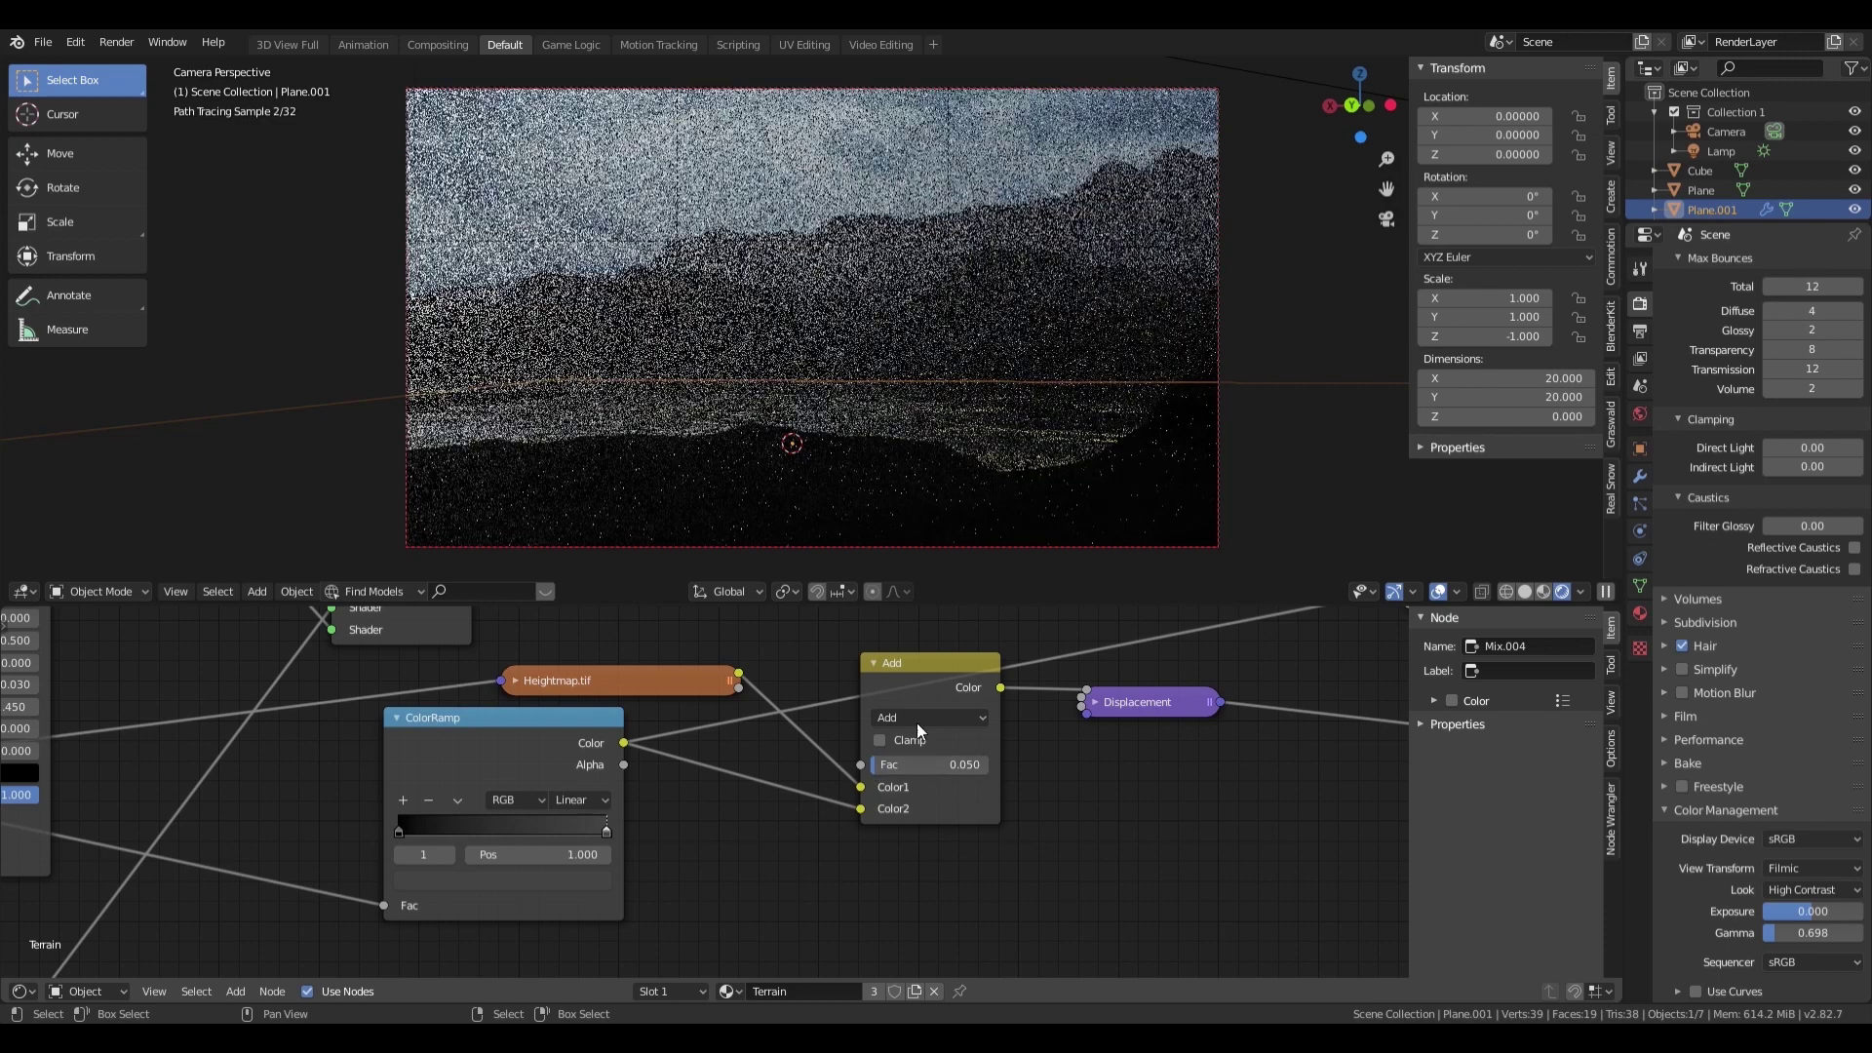
# Step: Restore the final Mix Shader as the terrain material's output
pyautogui.scroll(-3, 838, 682)
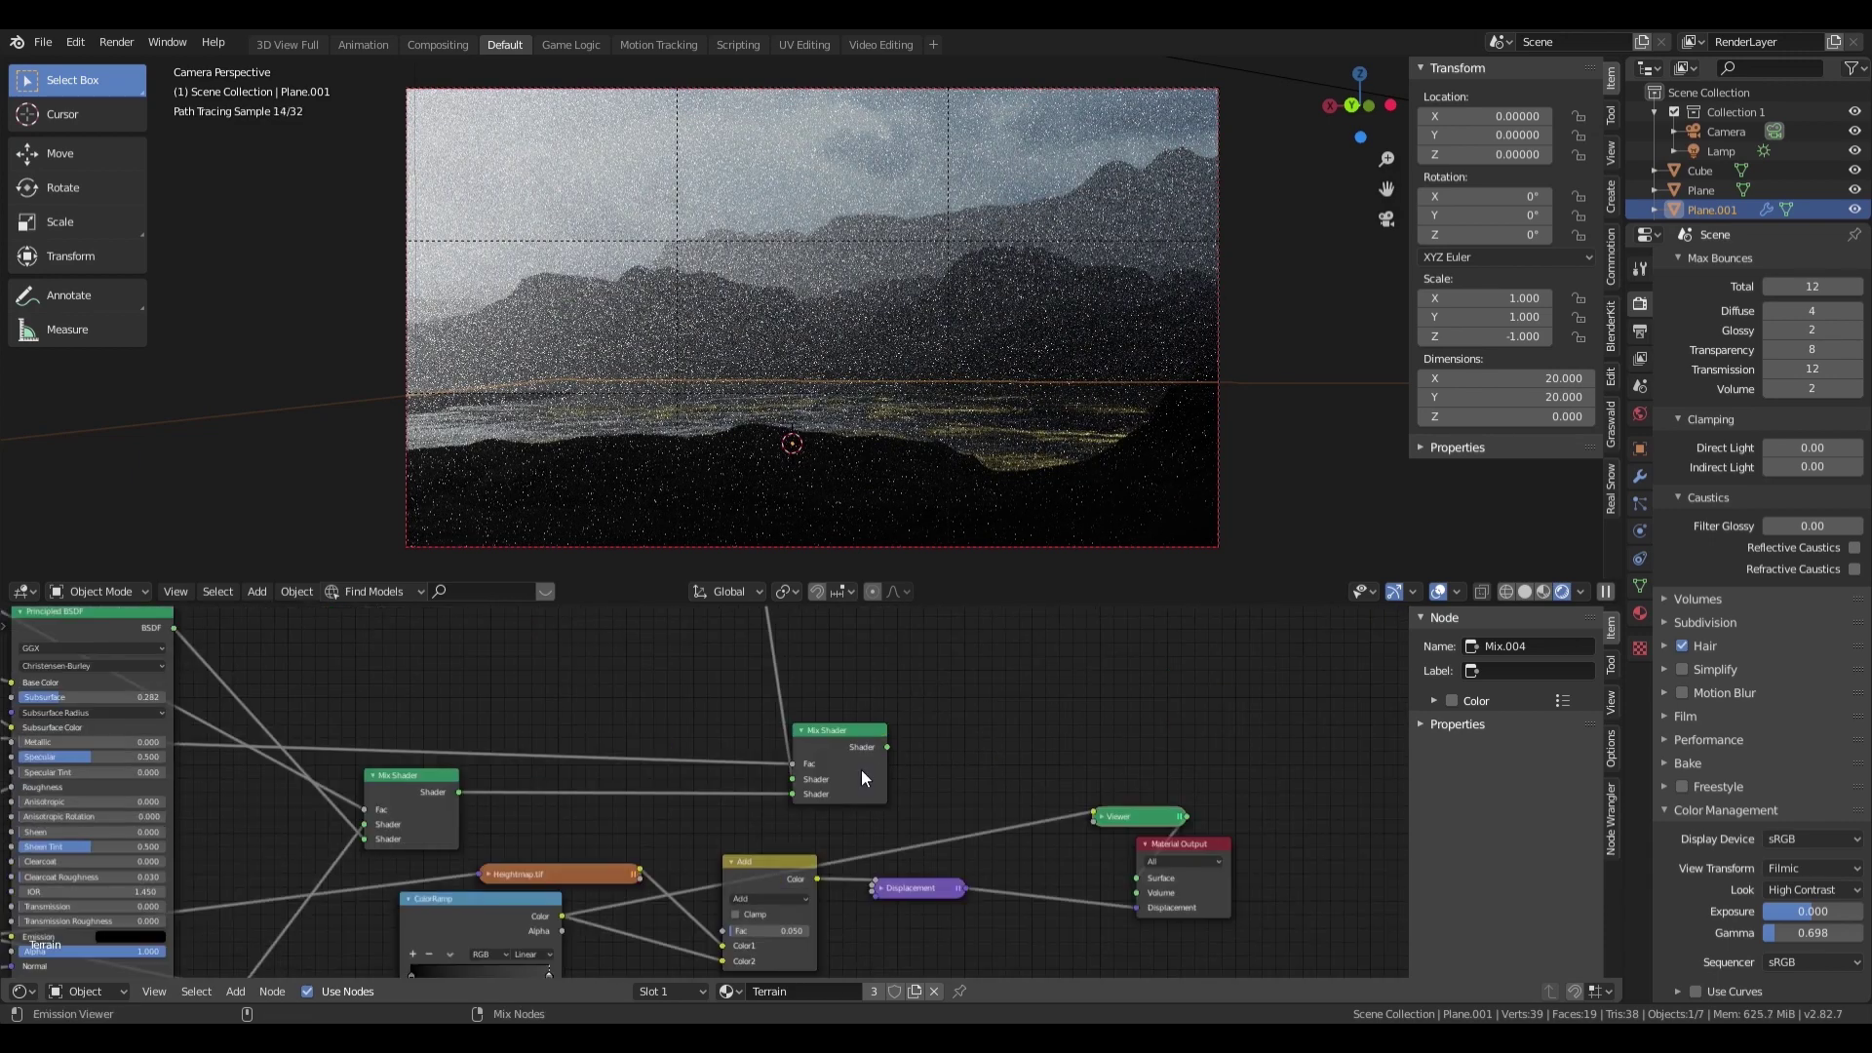
pyautogui.keyDown('ctrl'); pyautogui.keyDown('shift'); pyautogui.click(862, 769); pyautogui.keyUp('shift'); pyautogui.keyUp('ctrl')
pyautogui.scroll(3, 1085, 815)
pyautogui.moveTo(1086, 815); pyautogui.dragTo(1132, 659, button='middle')
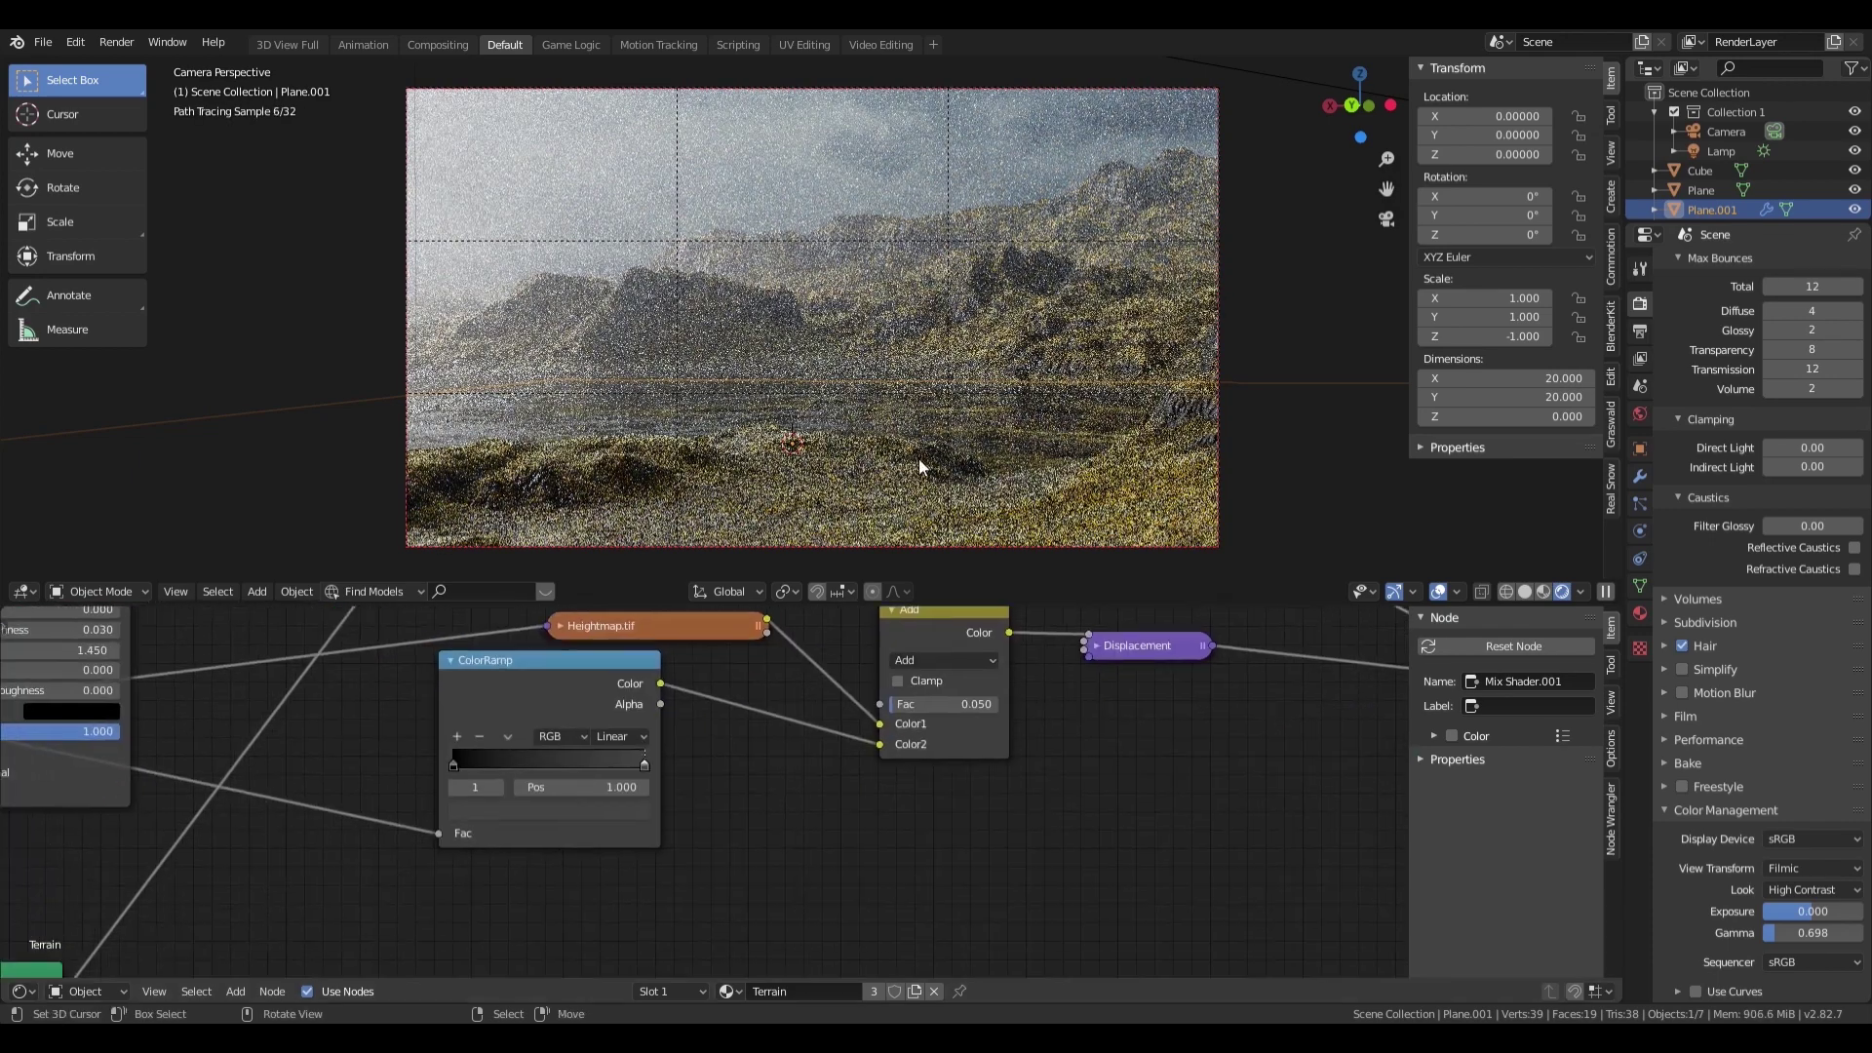
# Step: Hide the Lamp from the scene
pyautogui.keyDown('shift'); pyautogui.moveTo(923, 459); pyautogui.dragTo(887, 341, button='middle'); pyautogui.keyUp('shift')
pyautogui.click(1855, 106)
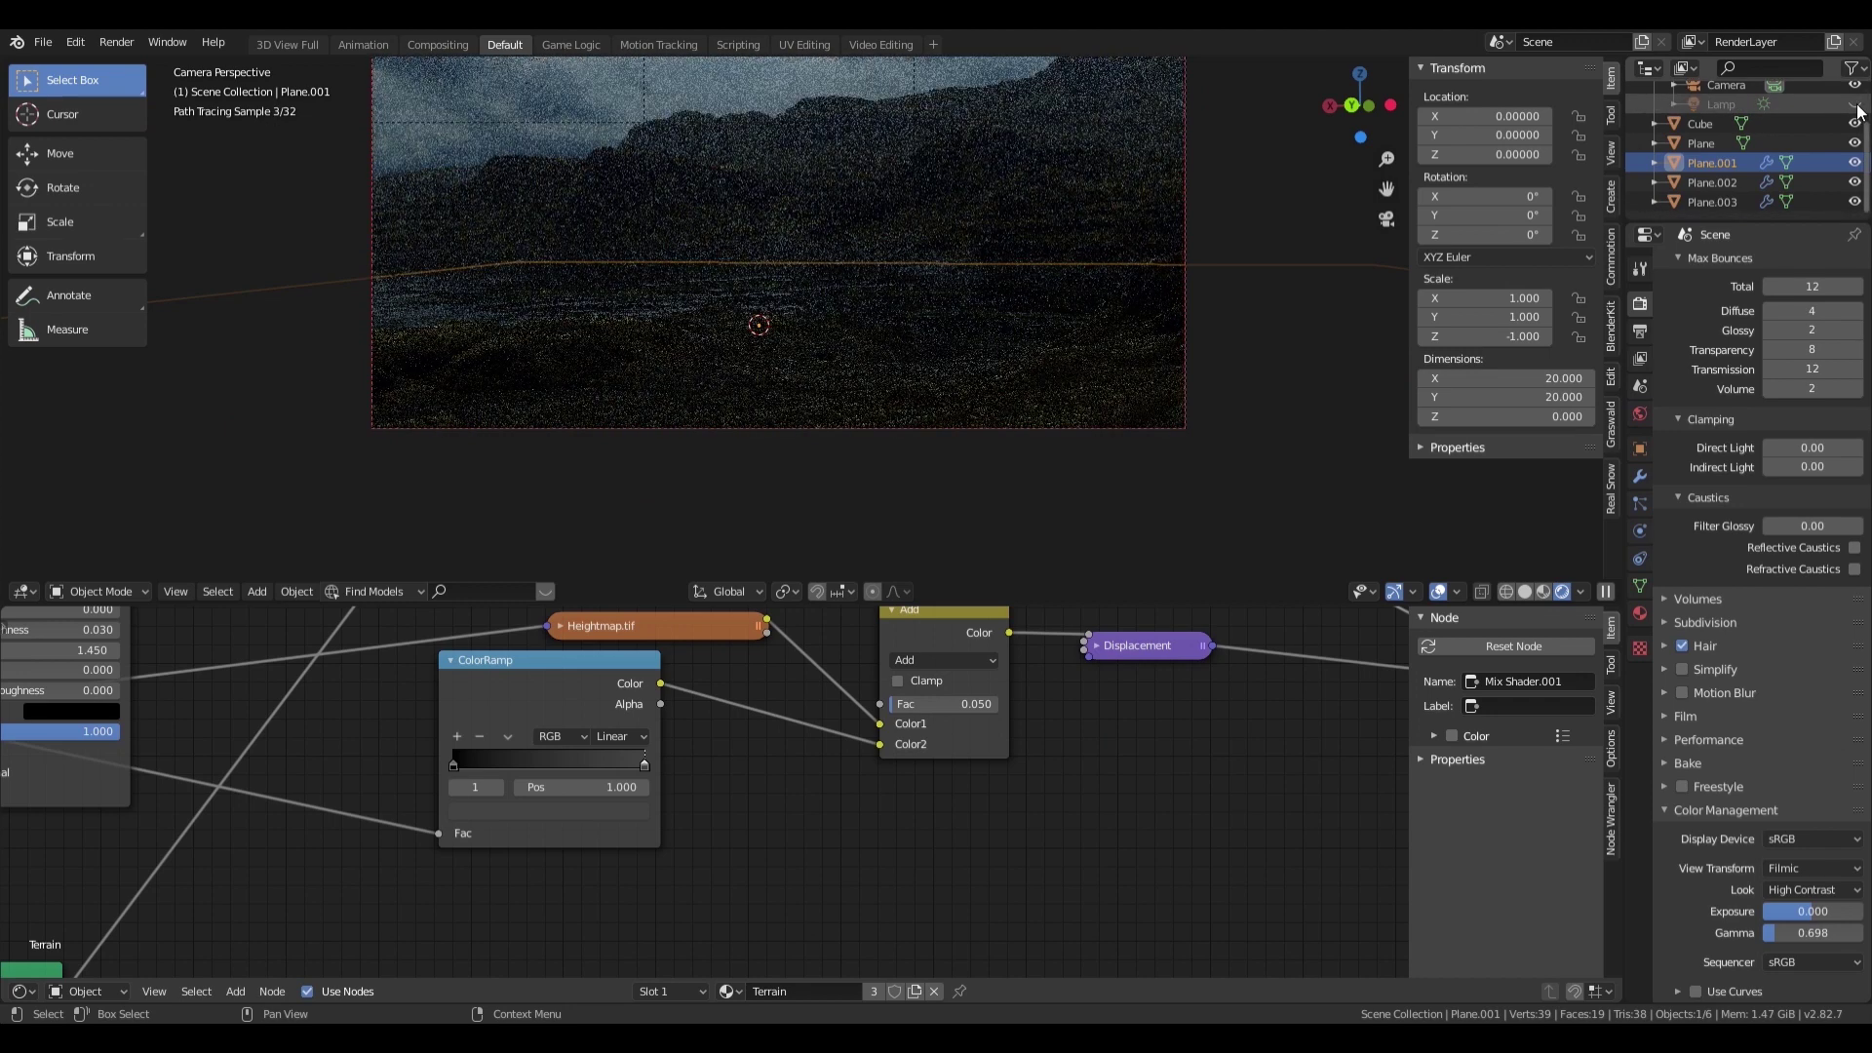
pyautogui.keyDown('shift'); pyautogui.moveTo(892, 237); pyautogui.dragTo(889, 346, button='middle'); pyautogui.keyUp('shift')
pyautogui.click(889, 346)
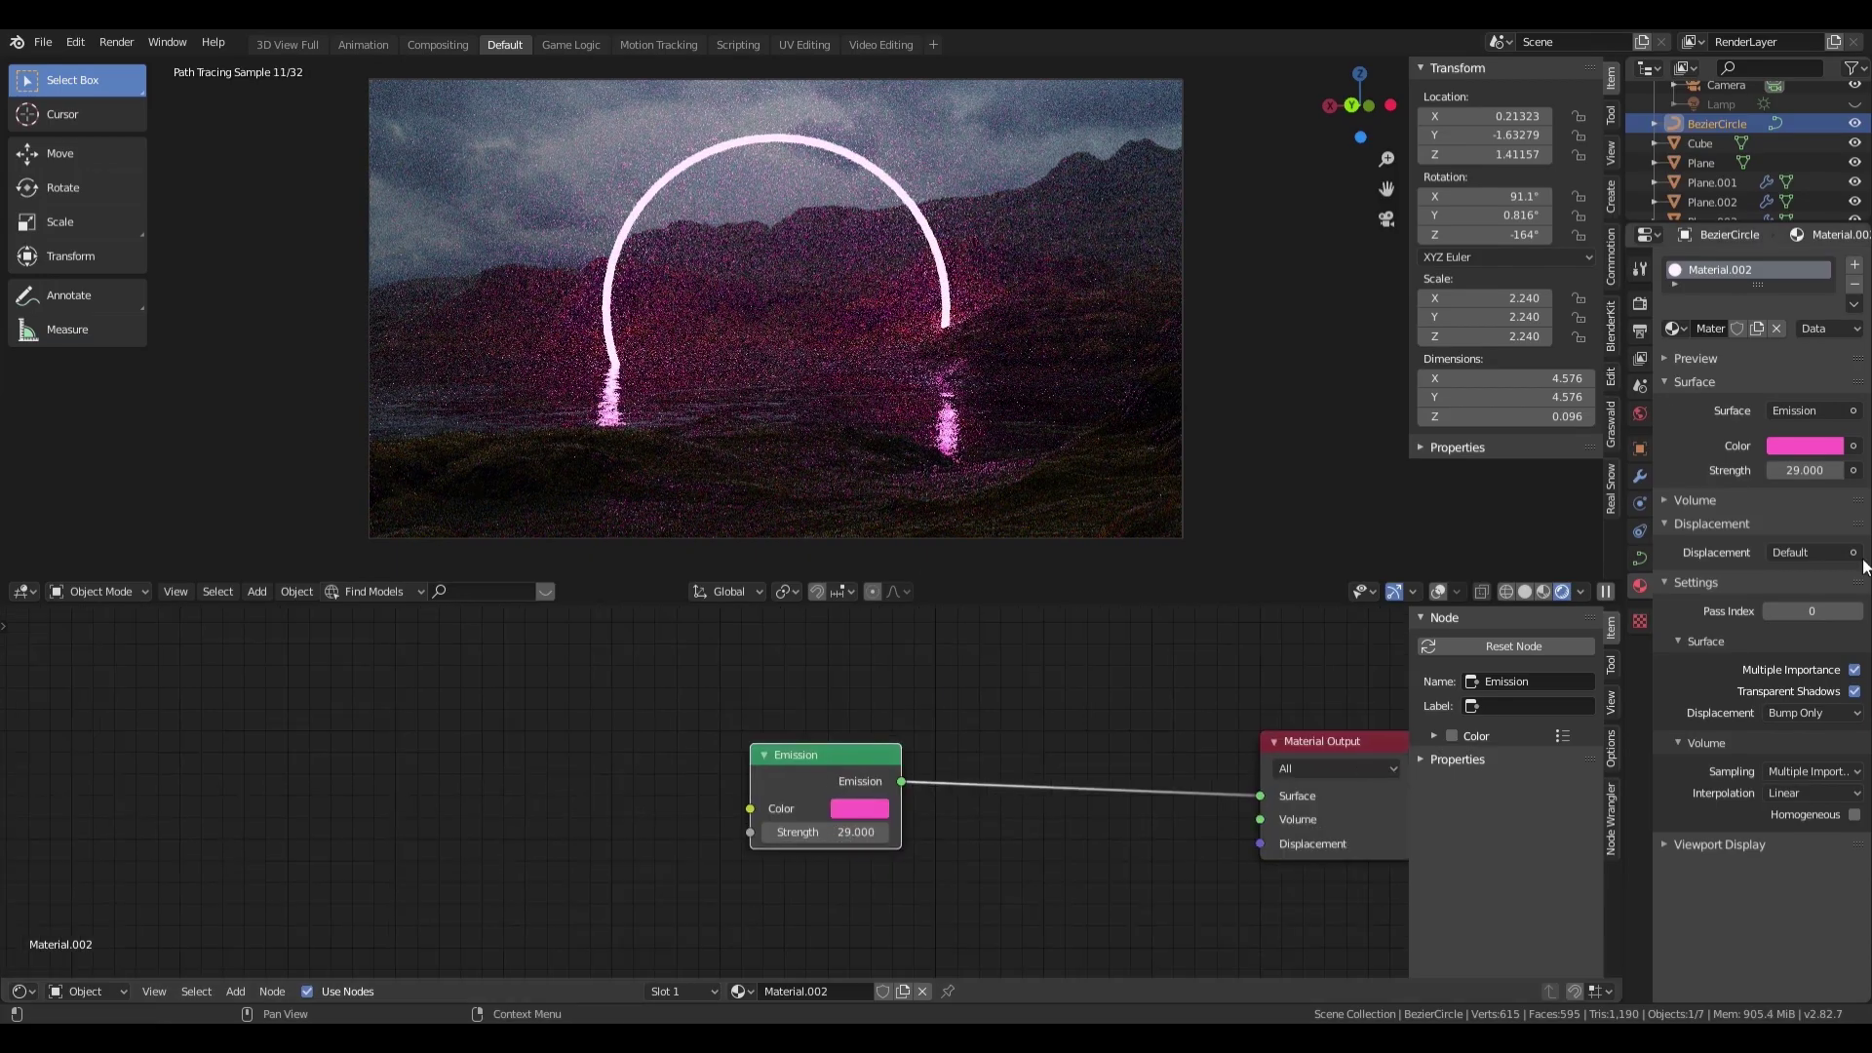
# Step: Set the glowing ring's bevel depth to 0.012 and make a smaller, tilted copy of it at scale 1.446
pyautogui.click(1759, 755)
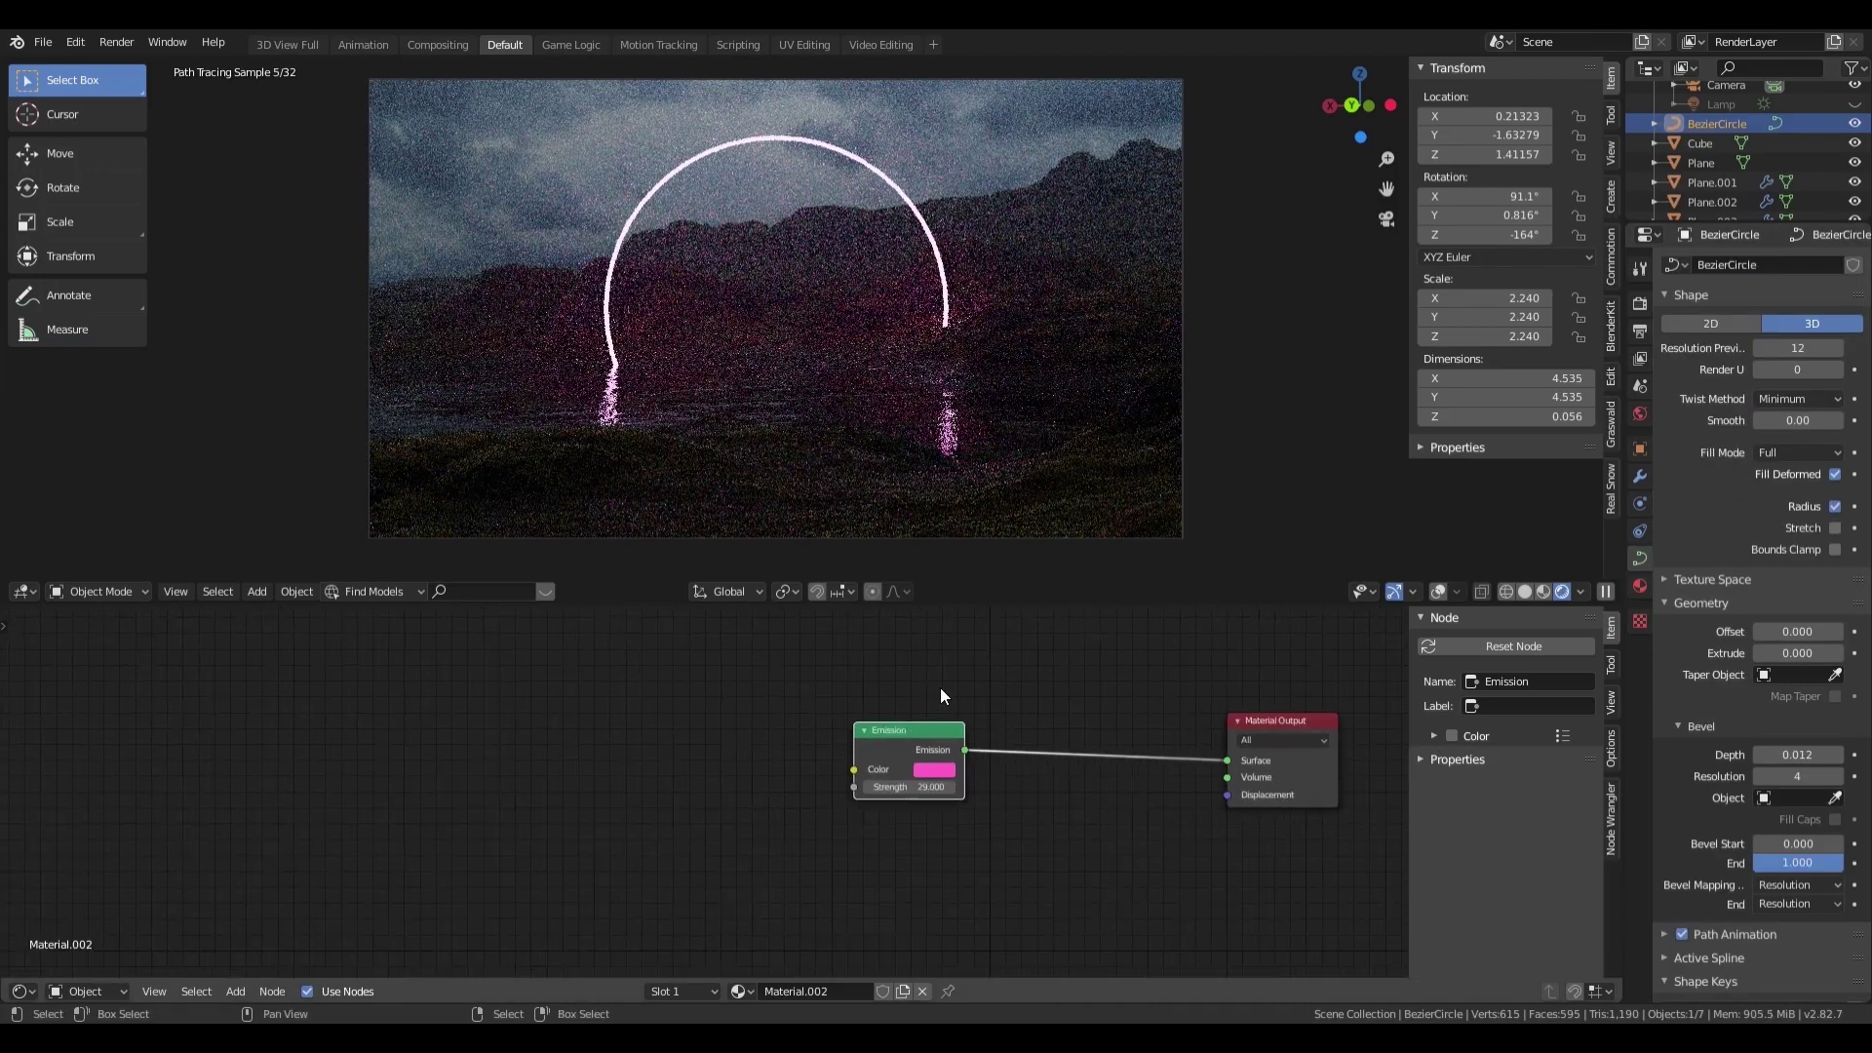
pyautogui.click(1094, 351)
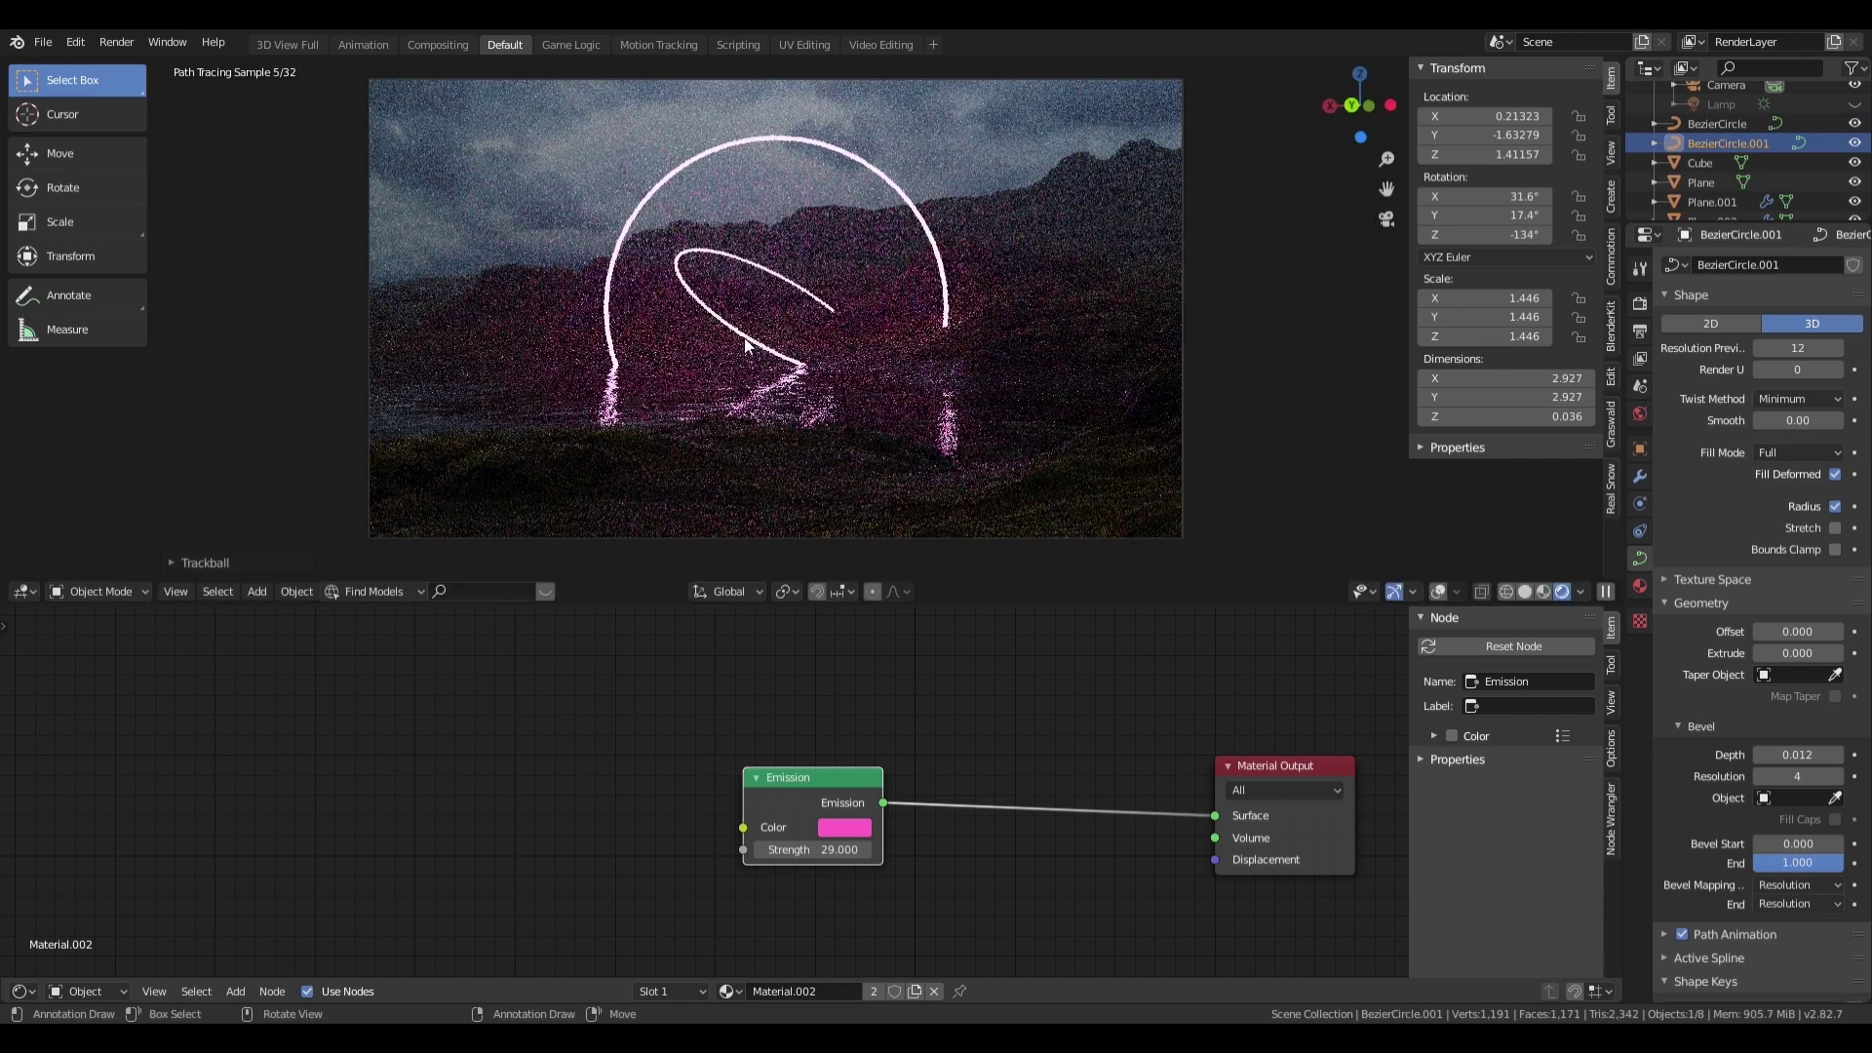
pyautogui.click(823, 324)
# Step: Switch the viewport to solid shading and move the 3D cursor to the centre of the rings
pyautogui.hotkey('shift', 'a')
pyautogui.press('Escape')
pyautogui.click(1726, 143)
pyautogui.keyDown('ctrl'); pyautogui.click(1716, 124); pyautogui.keyUp('ctrl')
pyautogui.press('z')
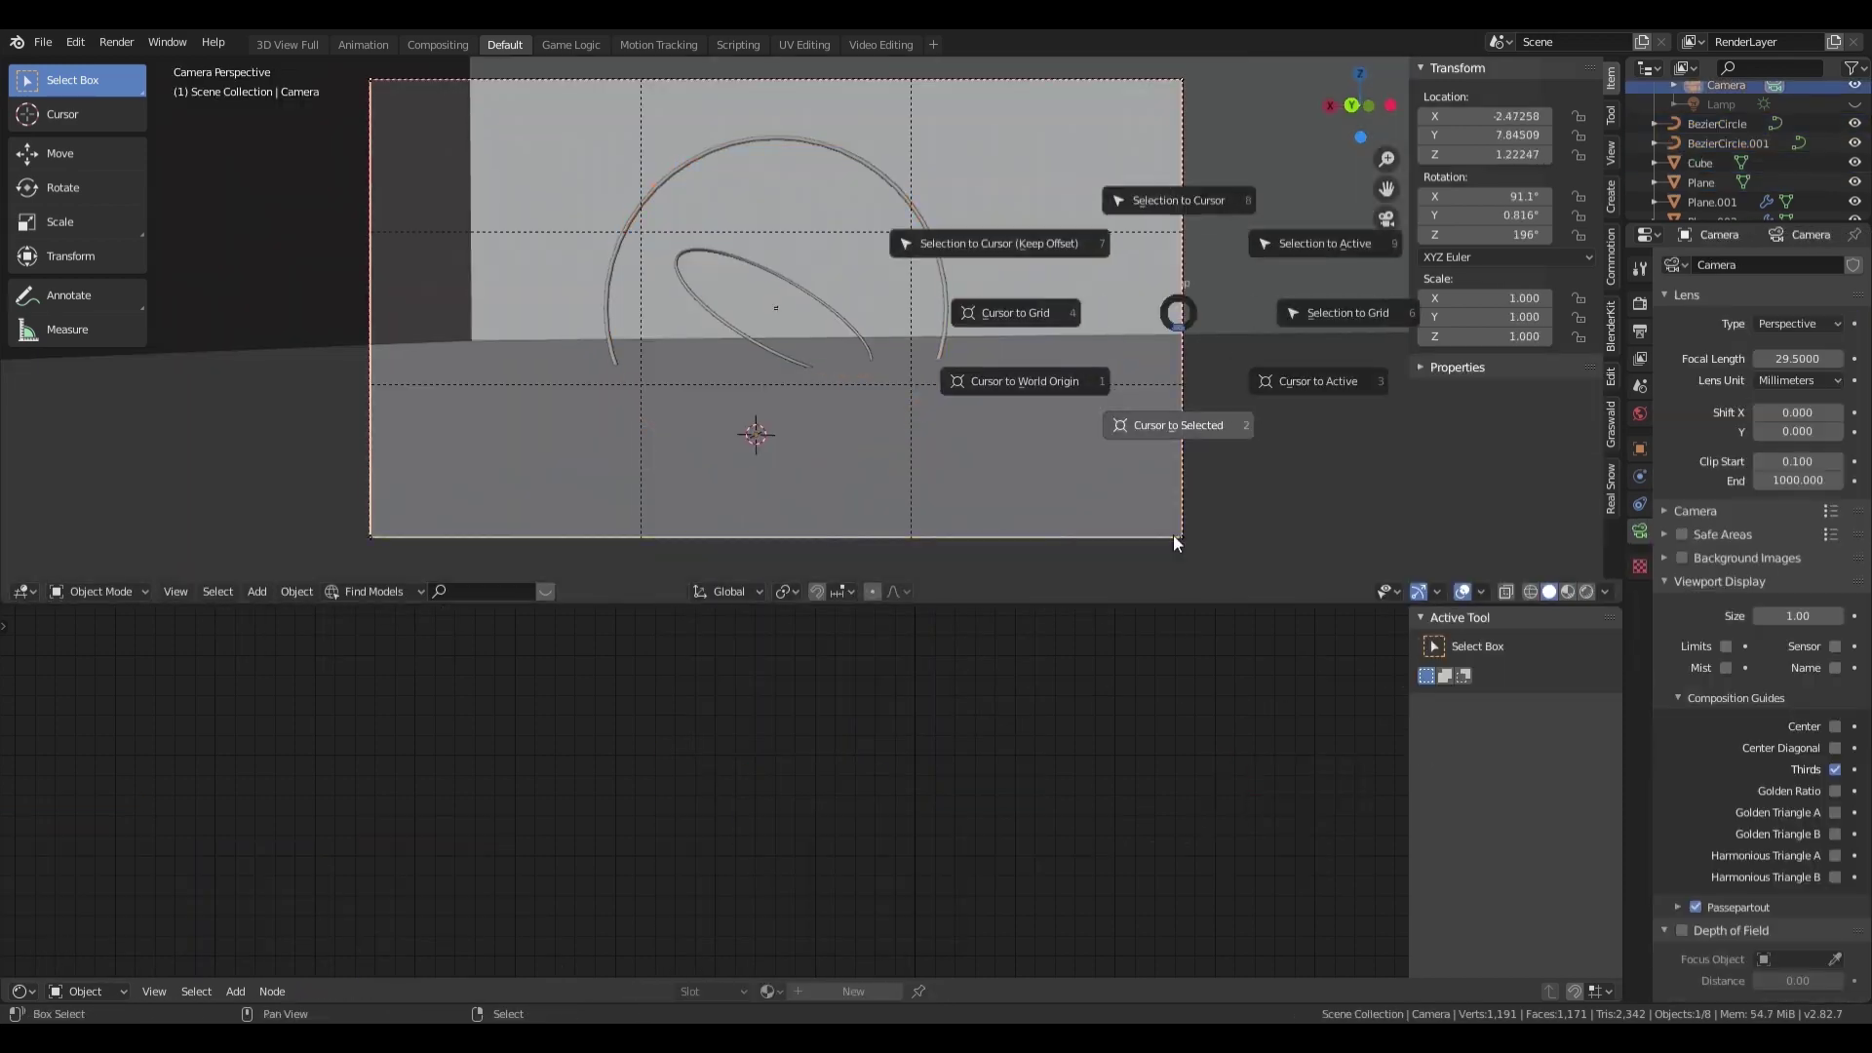
pyautogui.press('z')
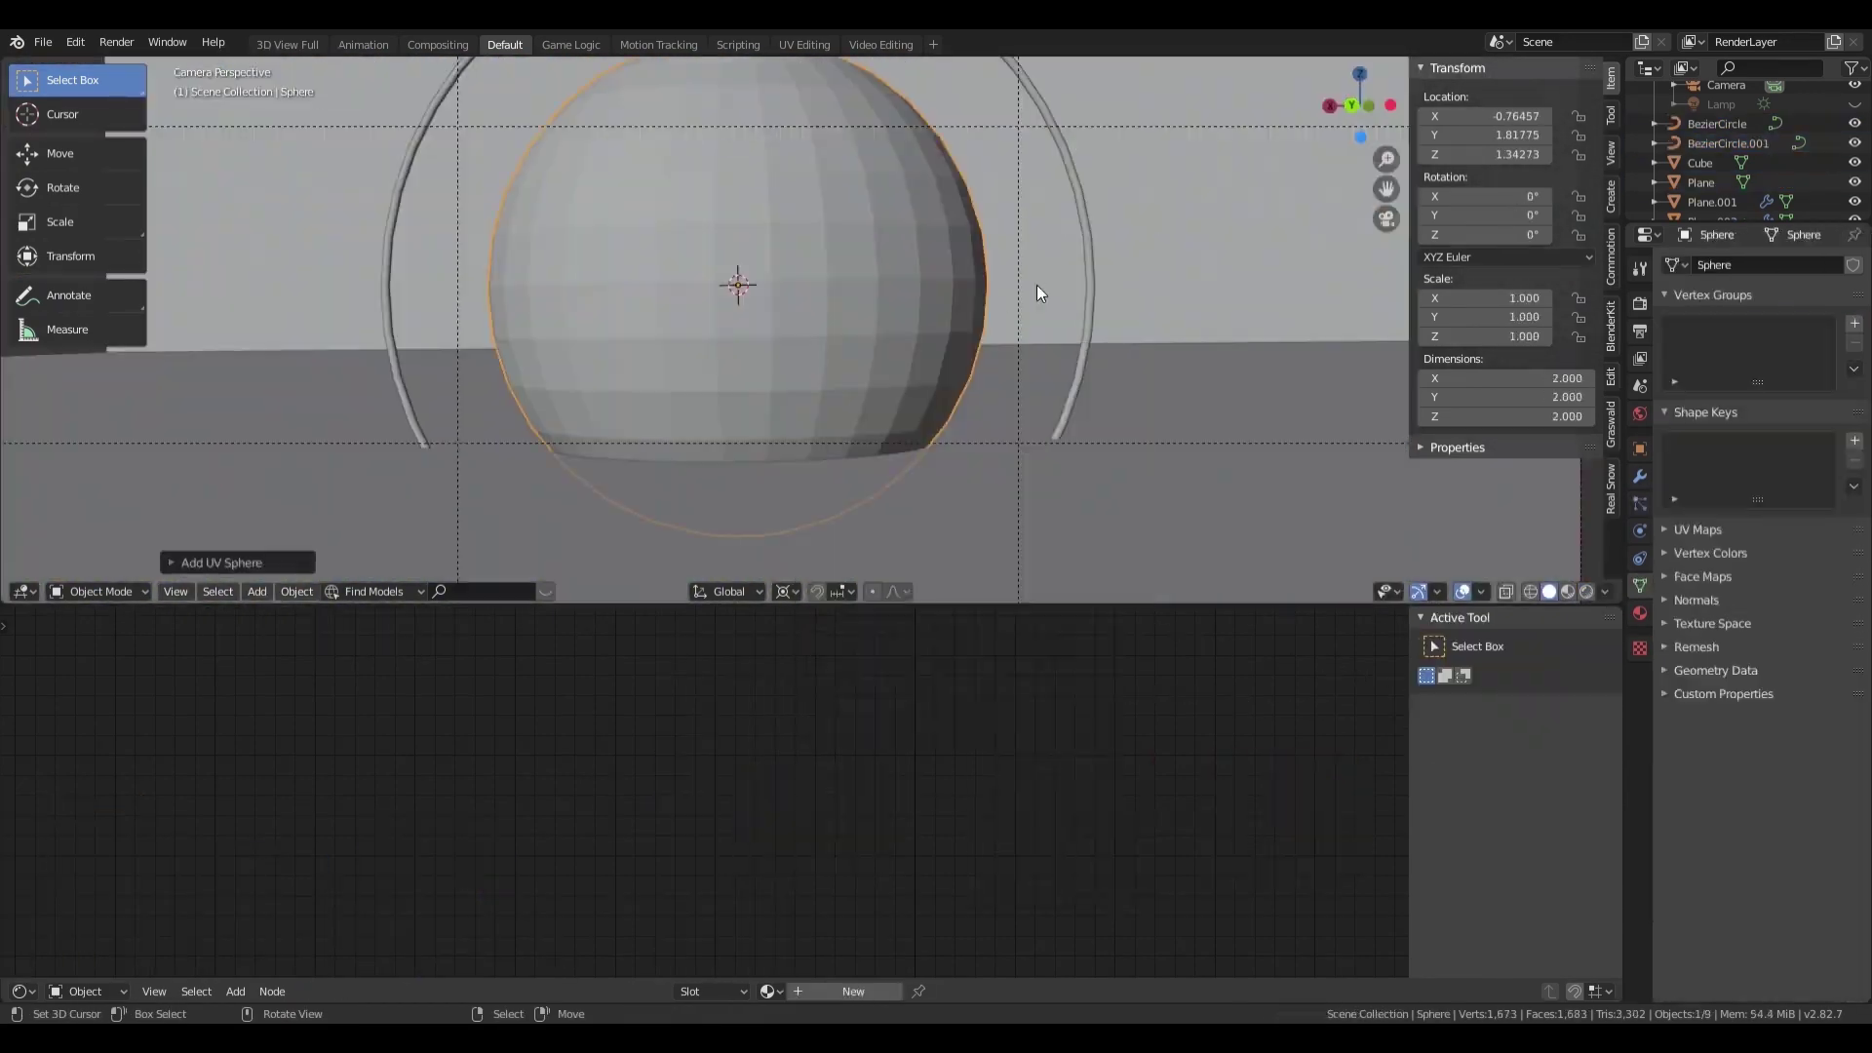
# Step: Replace the low-resolution sphere with a new UV sphere of 64 segments and 32 rings
pyautogui.press('Delete')
pyautogui.hotkey('shift', 'a')
pyautogui.moveTo(759, 308)
pyautogui.click(945, 366)
pyautogui.click(377, 351)
pyautogui.write('*2')
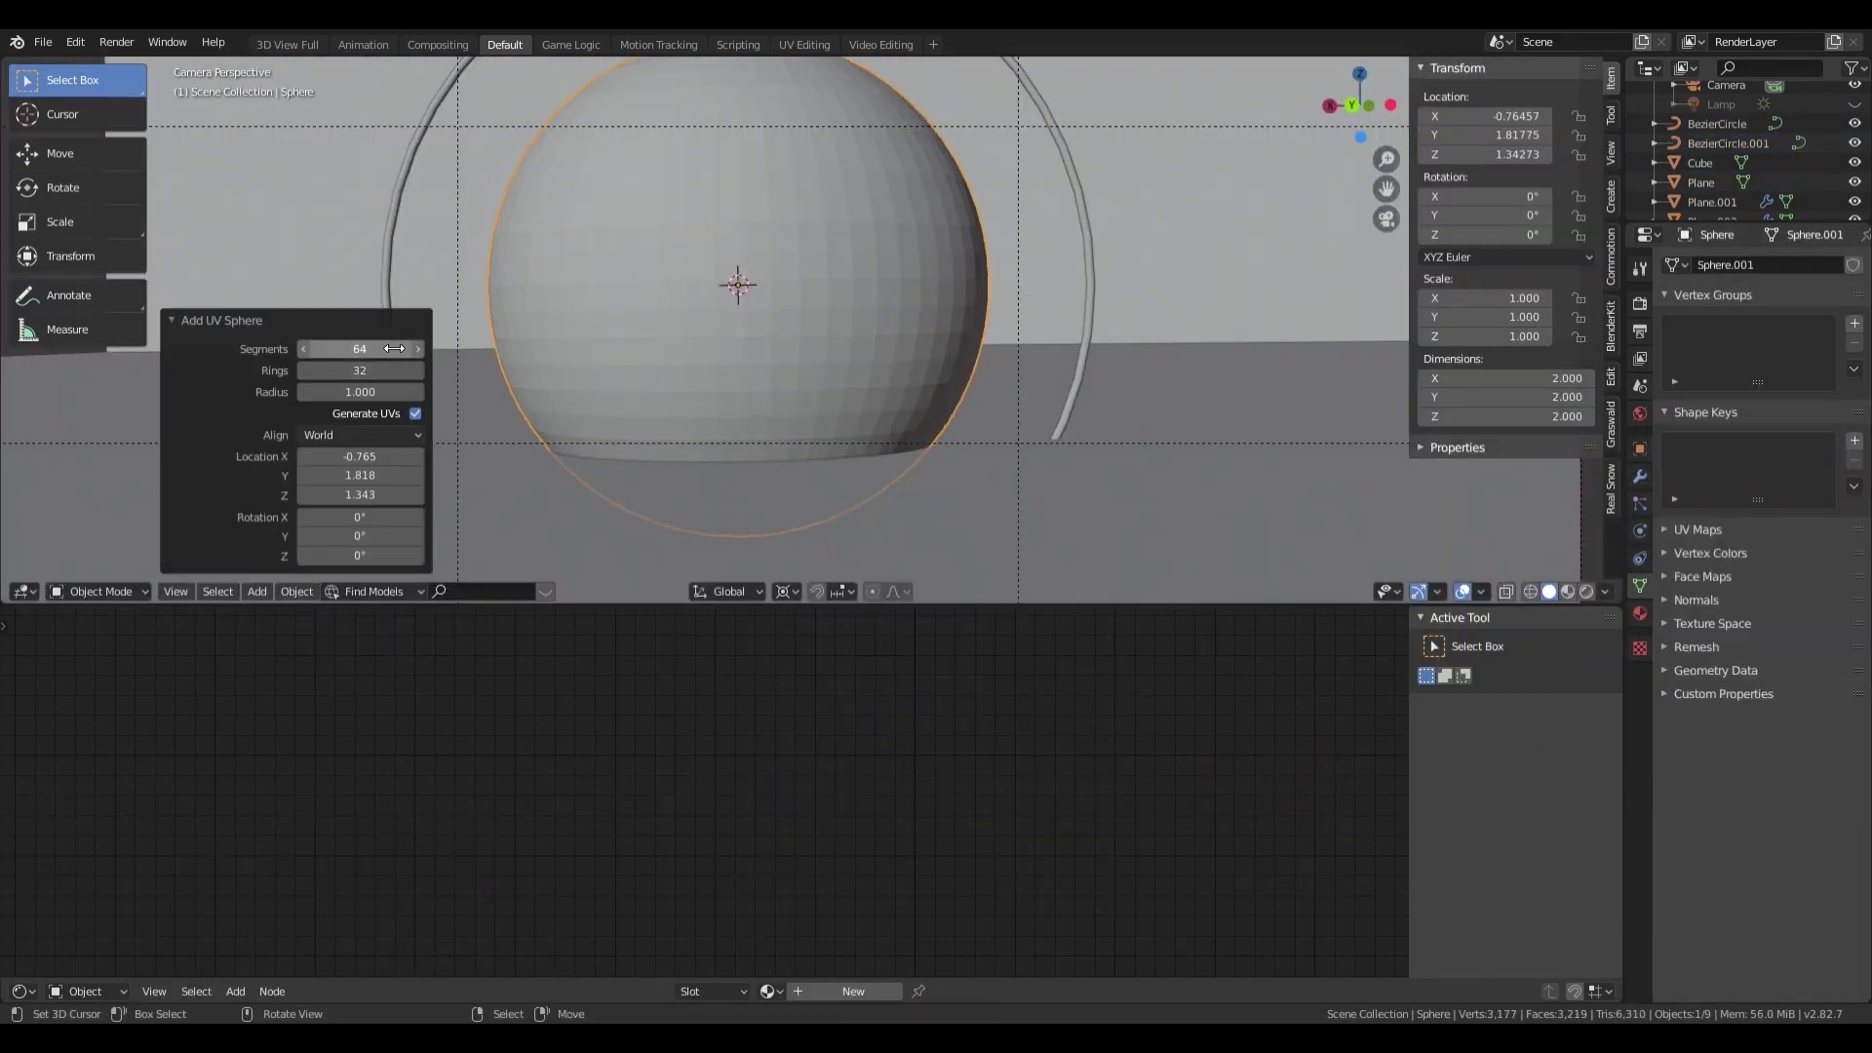
# Step: Scale the sphere to 0.530 and rotate it freely about its centre
pyautogui.write('s')
pyautogui.click(1010, 222)
pyautogui.hotkey('shift', 'z')
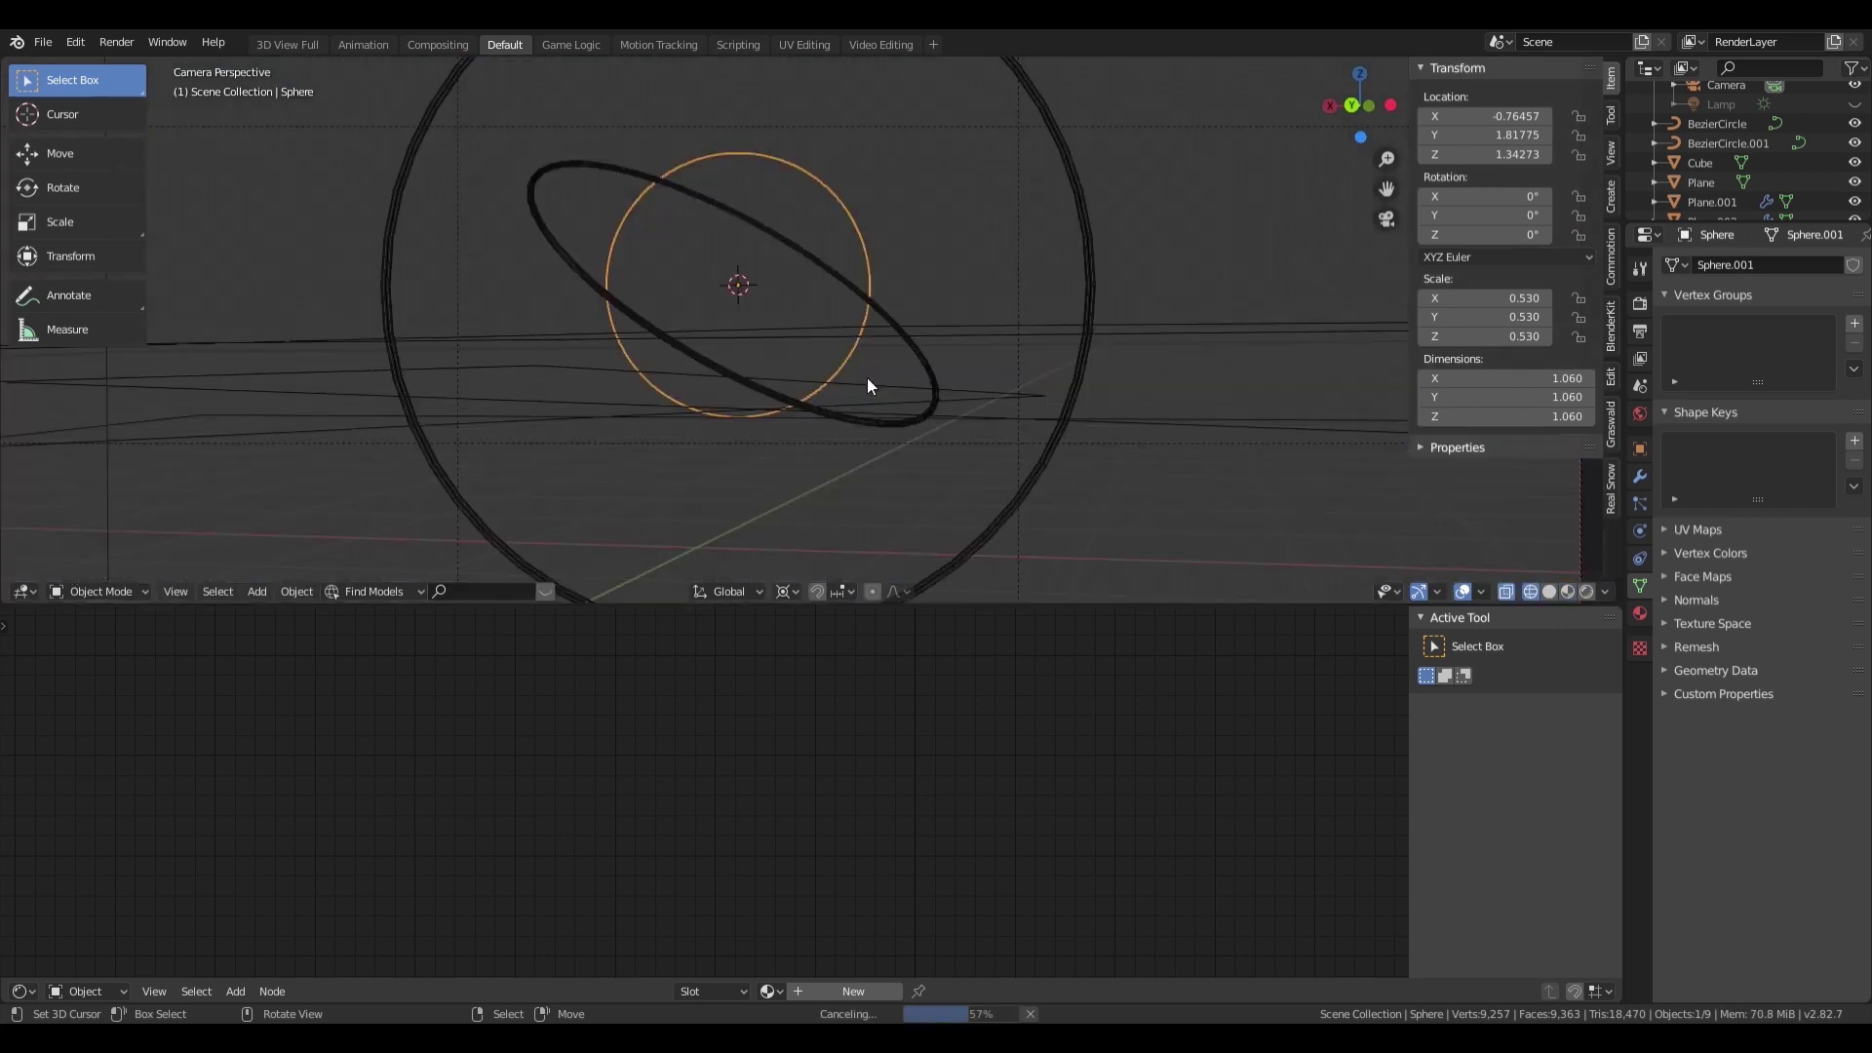
pyautogui.hotkey('shift', 'z')
pyautogui.press('`')
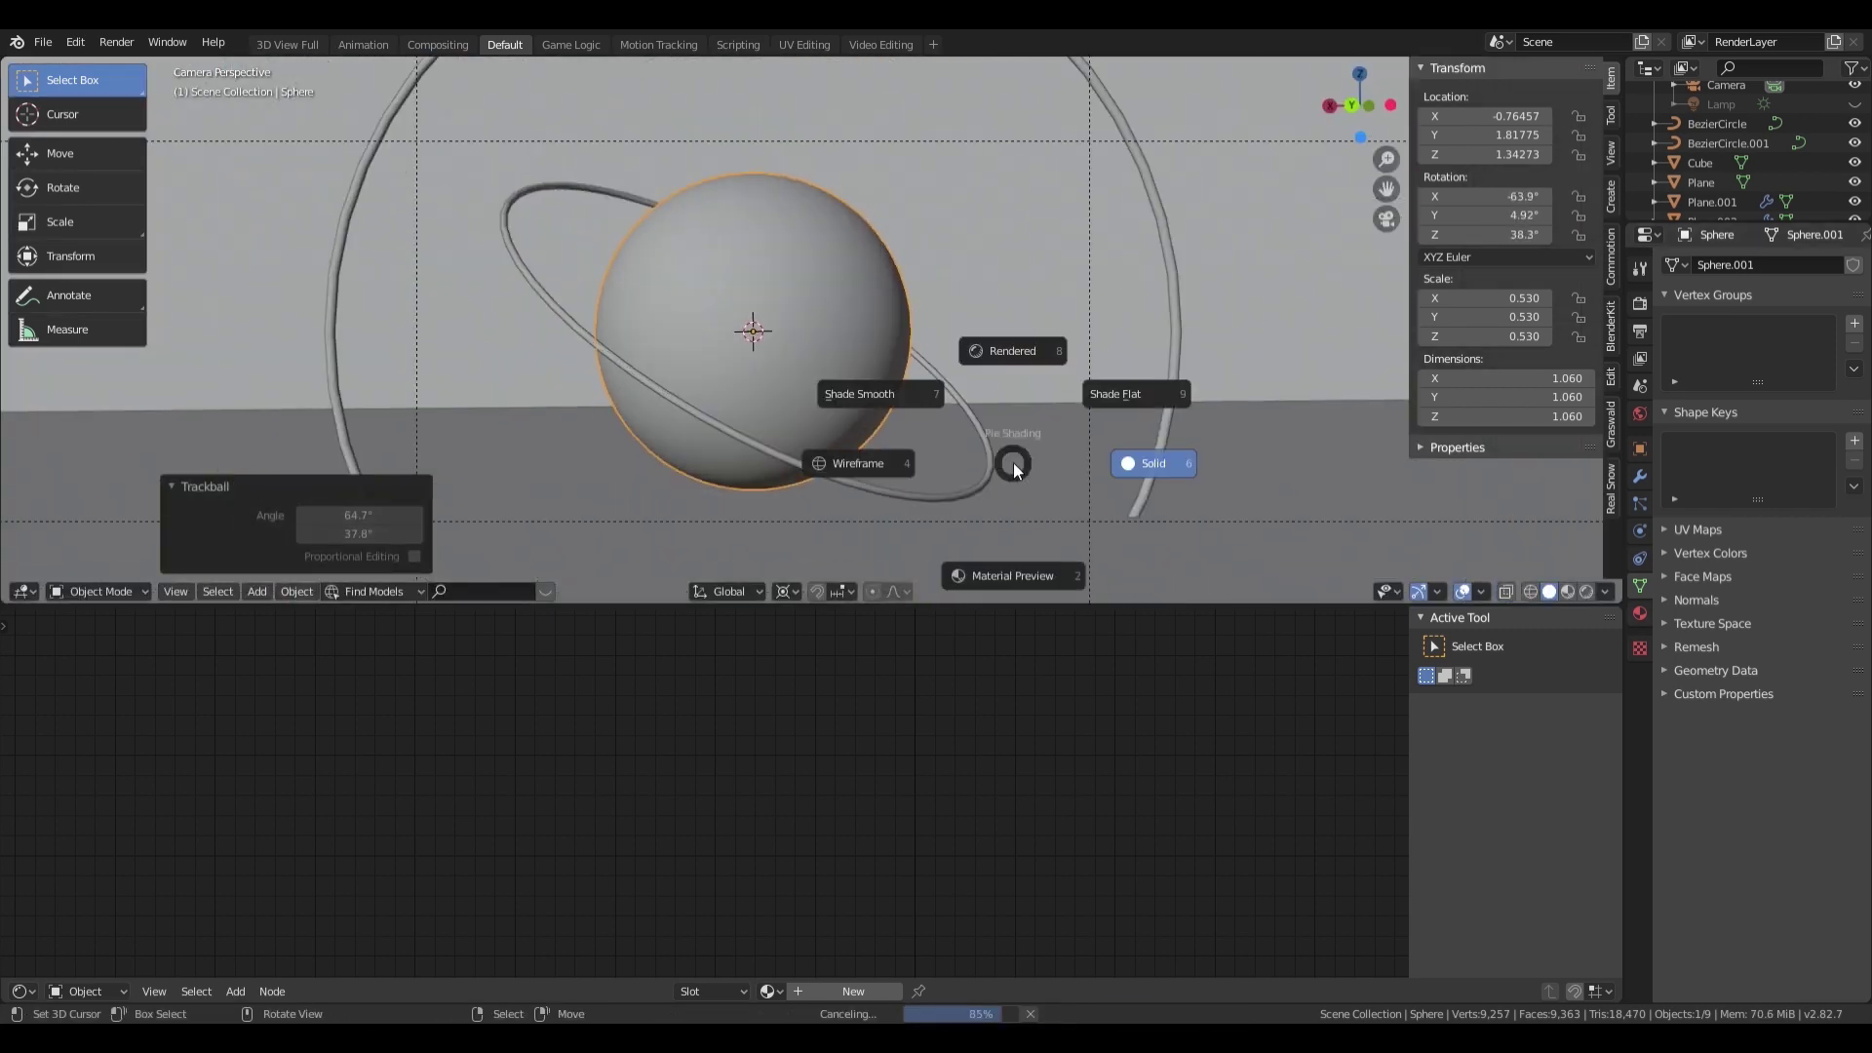
# Step: Isolate the sphere in rendered shading and give it a new material with Specular 1.000 and Roughness 0.000
pyautogui.press('KP_Divide')
pyautogui.click(1586, 591)
pyautogui.click(1640, 612)
pyautogui.click(853, 991)
pyautogui.press('Home')
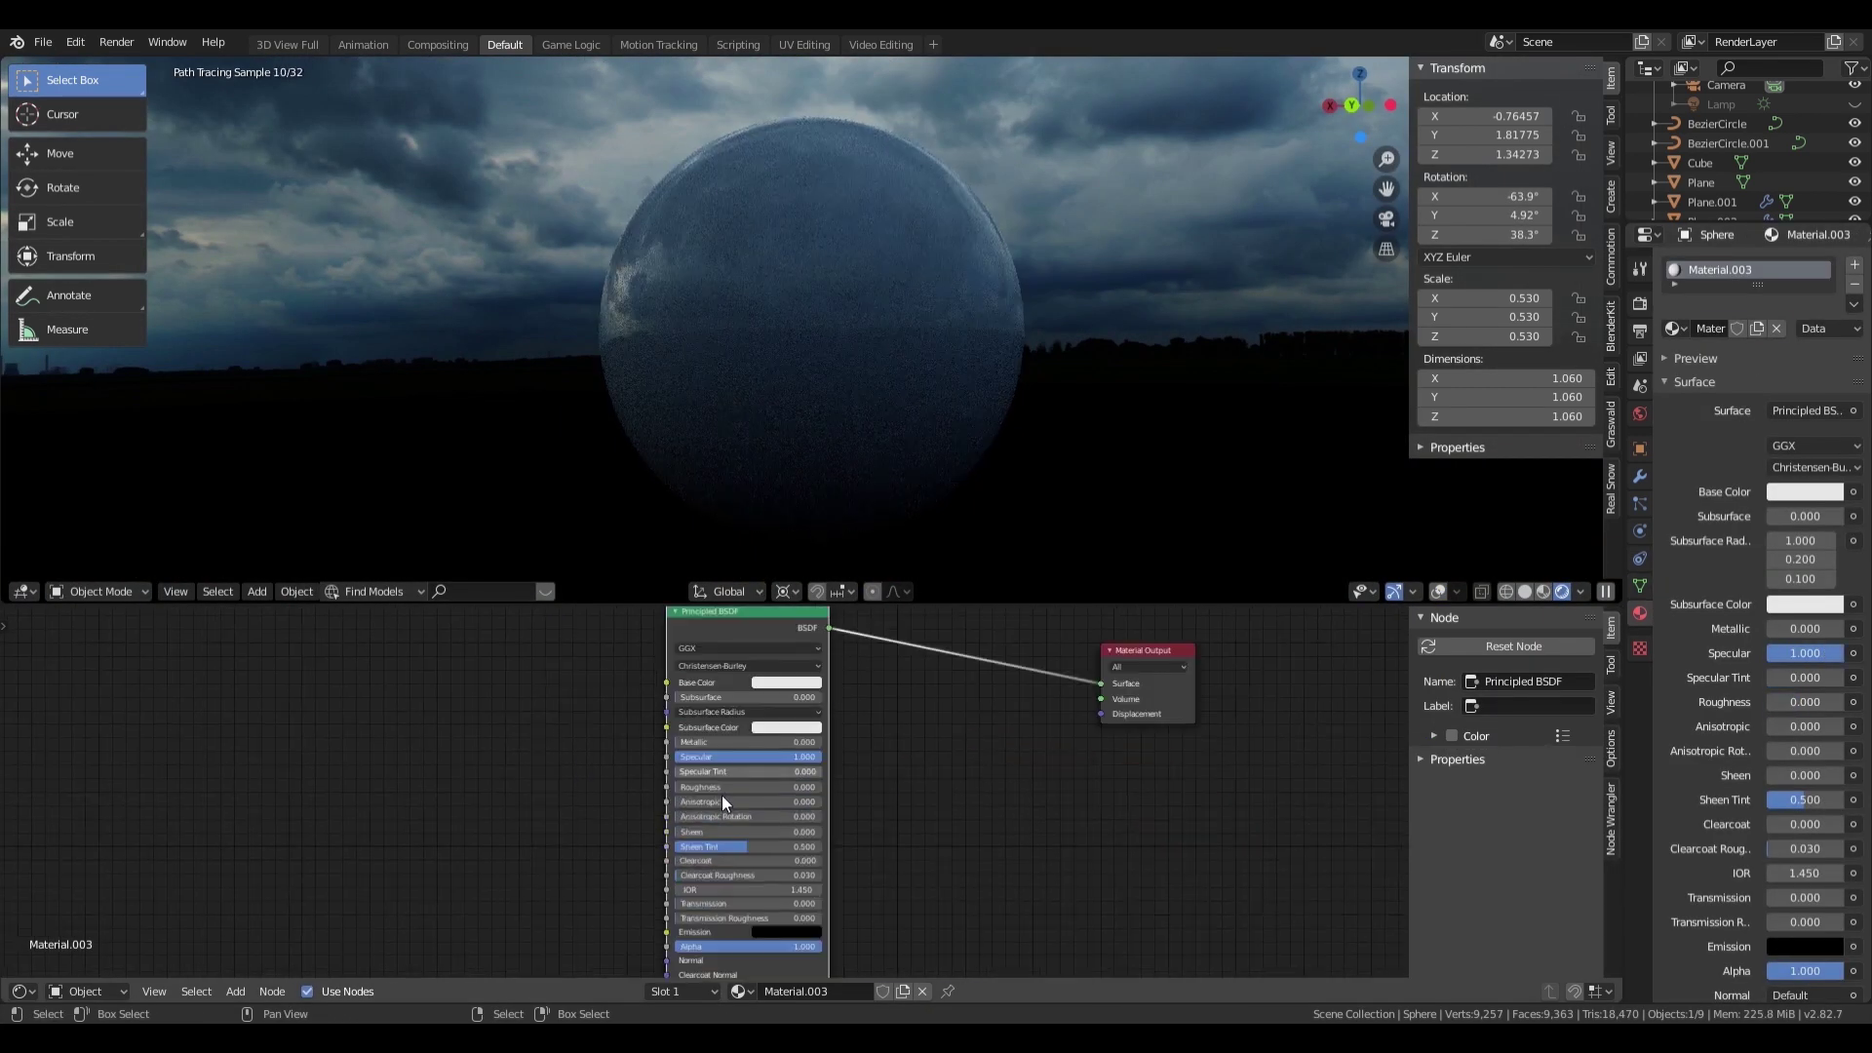
# Step: Add a mapped image texture using sky-3944649.psd to the sphere material's Base Color
pyautogui.hotkey('ctrl', 't')
pyautogui.click(471, 678)
pyautogui.click(527, 795)
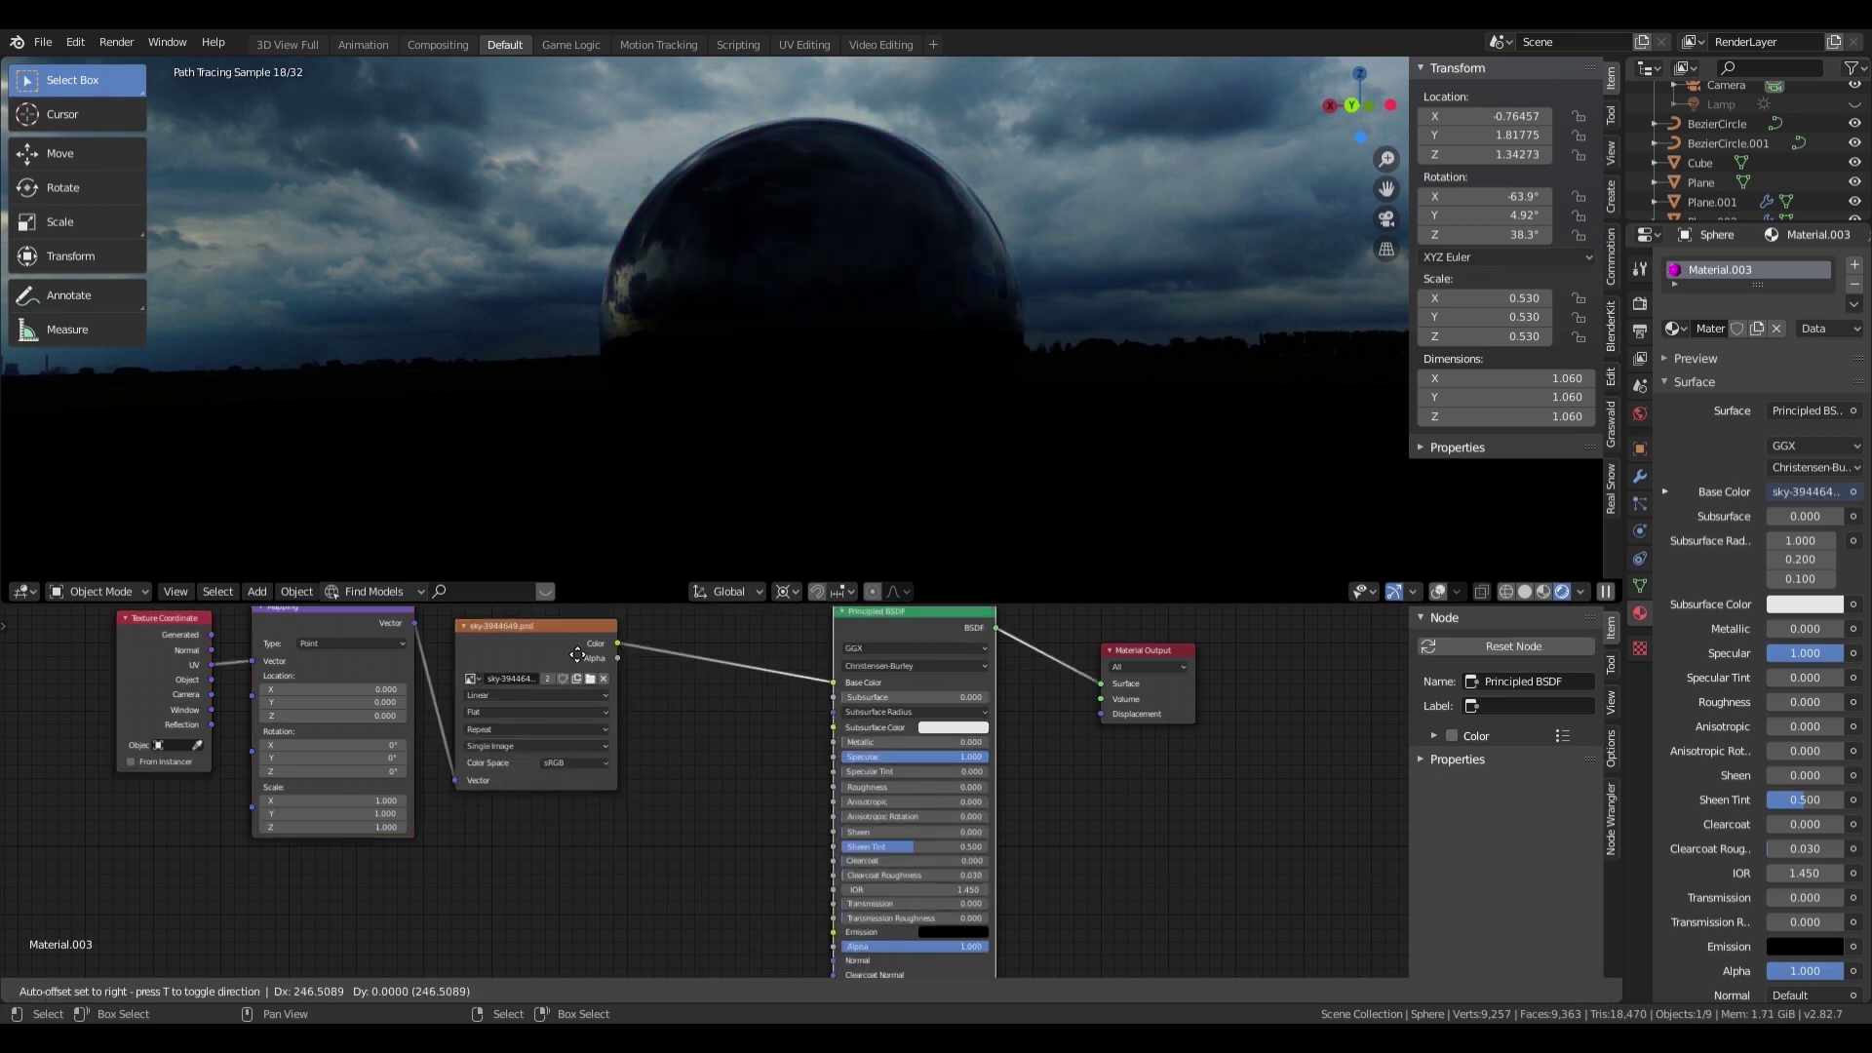
# Step: Preview the sky texture on the sphere with Box projection, blend 1.000, Object coordinates and a mapping scale of 0.190
pyautogui.keyDown('ctrl'); pyautogui.keyDown('shift'); pyautogui.click(497, 739); pyautogui.keyUp('shift'); pyautogui.keyUp('ctrl')
pyautogui.scroll(1, 497, 739)
pyautogui.click(458, 775)
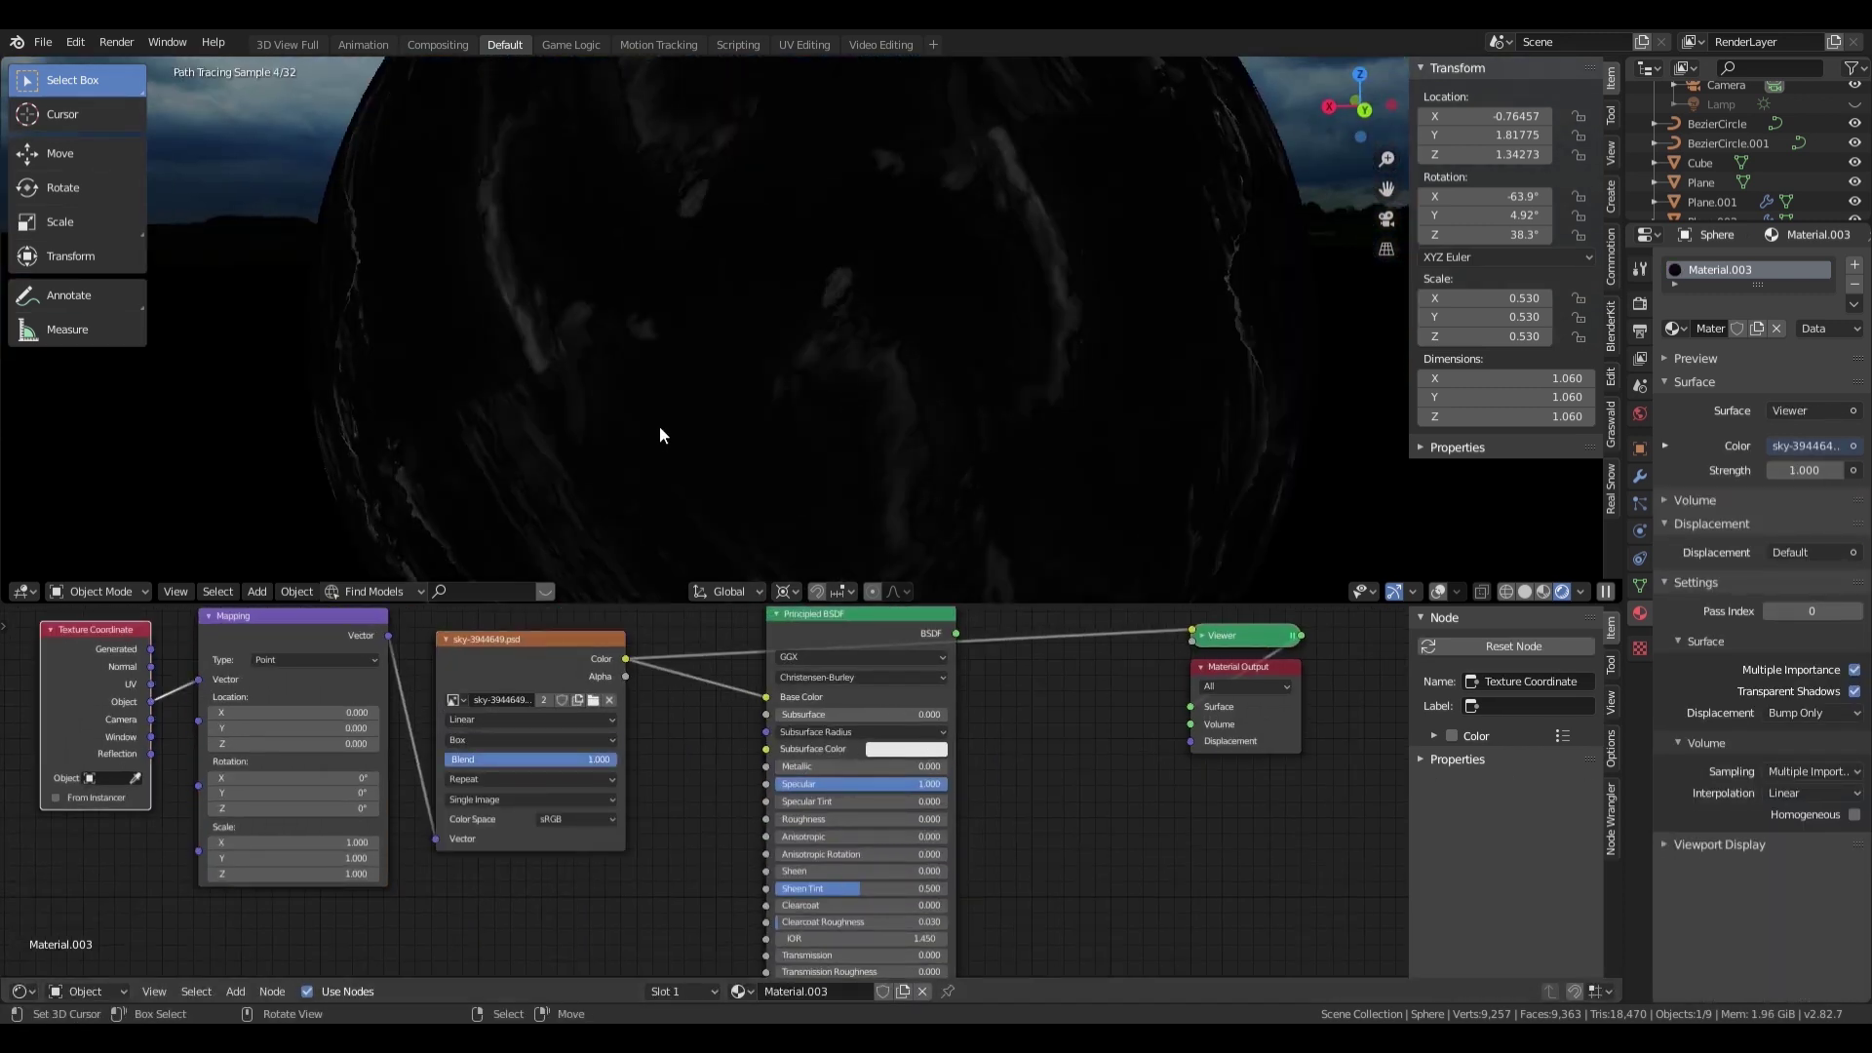
pyautogui.moveTo(660, 430); pyautogui.dragTo(661, 398, button='middle')
# Step: Add a Bump node with strength 0.275 to the Principled BSDF's Normal and restore that shader as the output
pyautogui.hotkey('shift', 'a')
pyautogui.click(659, 784)
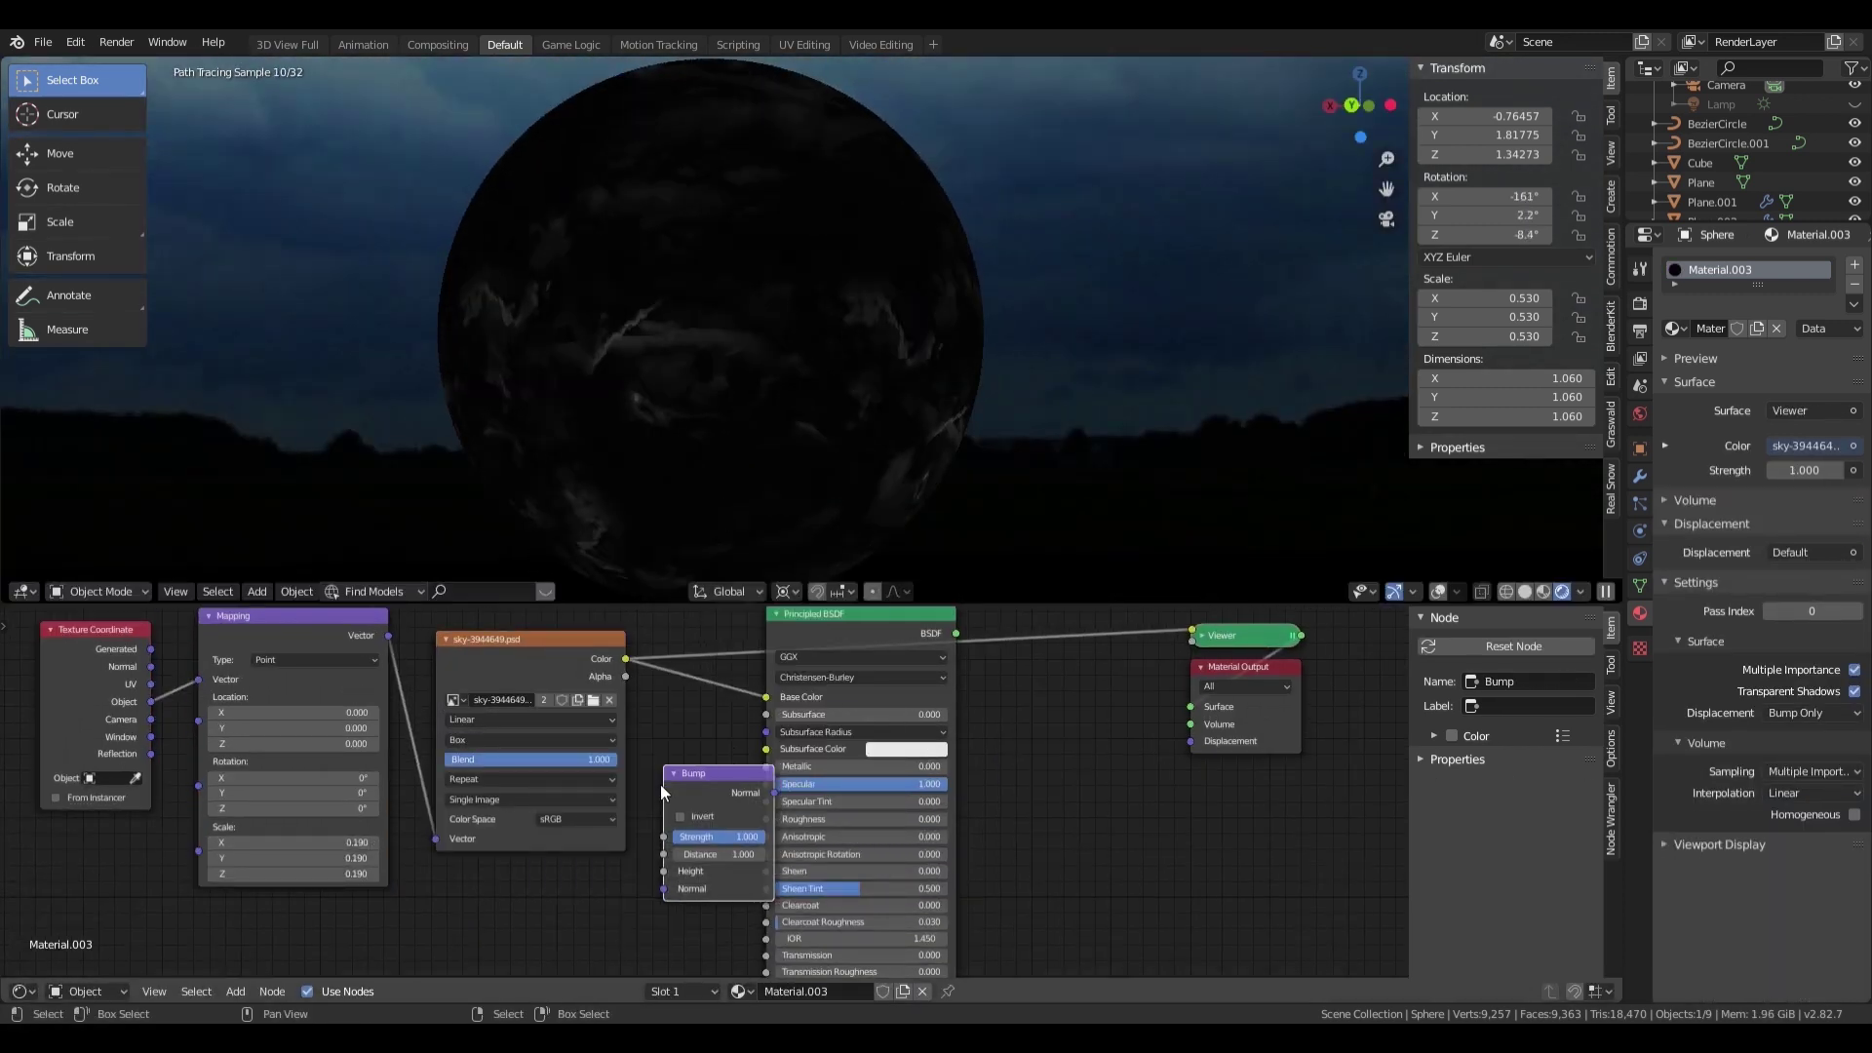
pyautogui.scroll(-2, 659, 784)
pyautogui.keyDown('ctrl'); pyautogui.keyDown('shift'); pyautogui.click(839, 634); pyautogui.keyUp('shift'); pyautogui.keyUp('ctrl')
pyautogui.moveTo(738, 792); pyautogui.dragTo(836, 924)
# Step: Replace the sphere texture's image with MossMask.png in the camera view
pyautogui.press('KP_0')
pyautogui.scroll(4, 766, 453)
pyautogui.scroll(2, 704, 792)
pyautogui.click(429, 632)
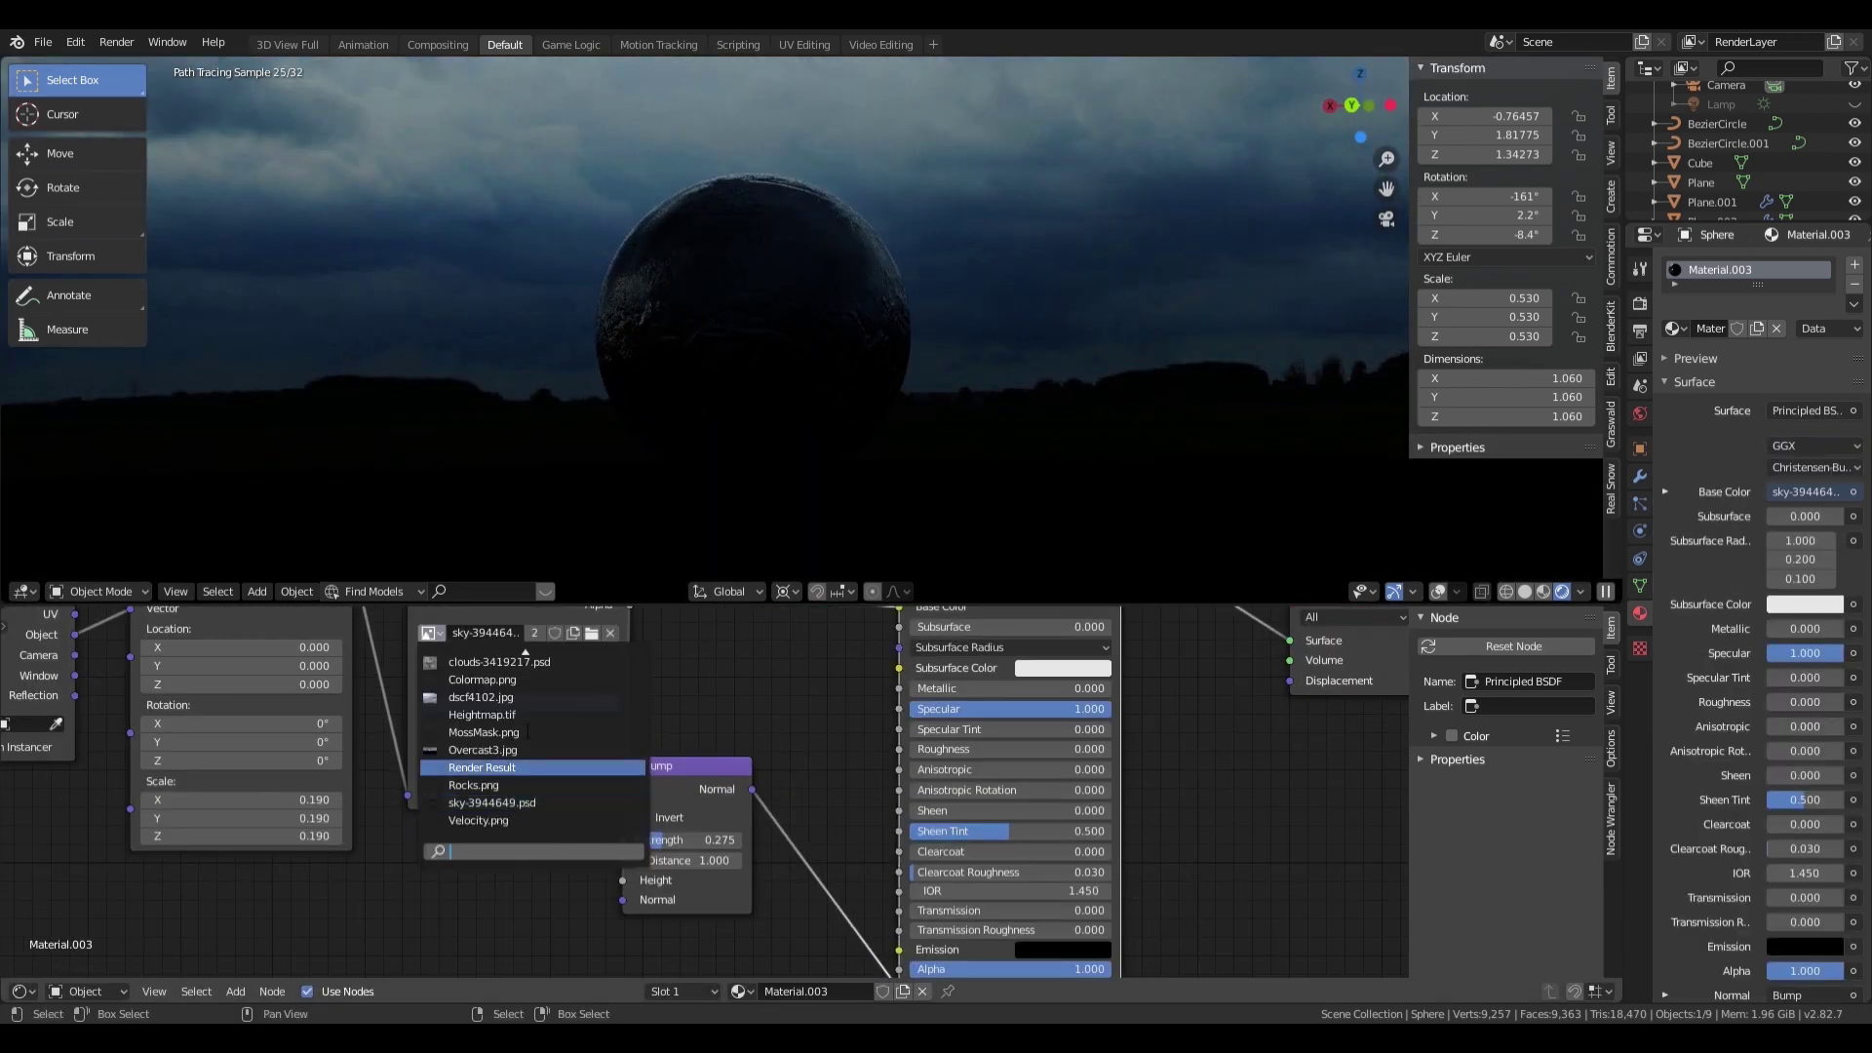
pyautogui.click(484, 768)
pyautogui.scroll(-3, 780, 761)
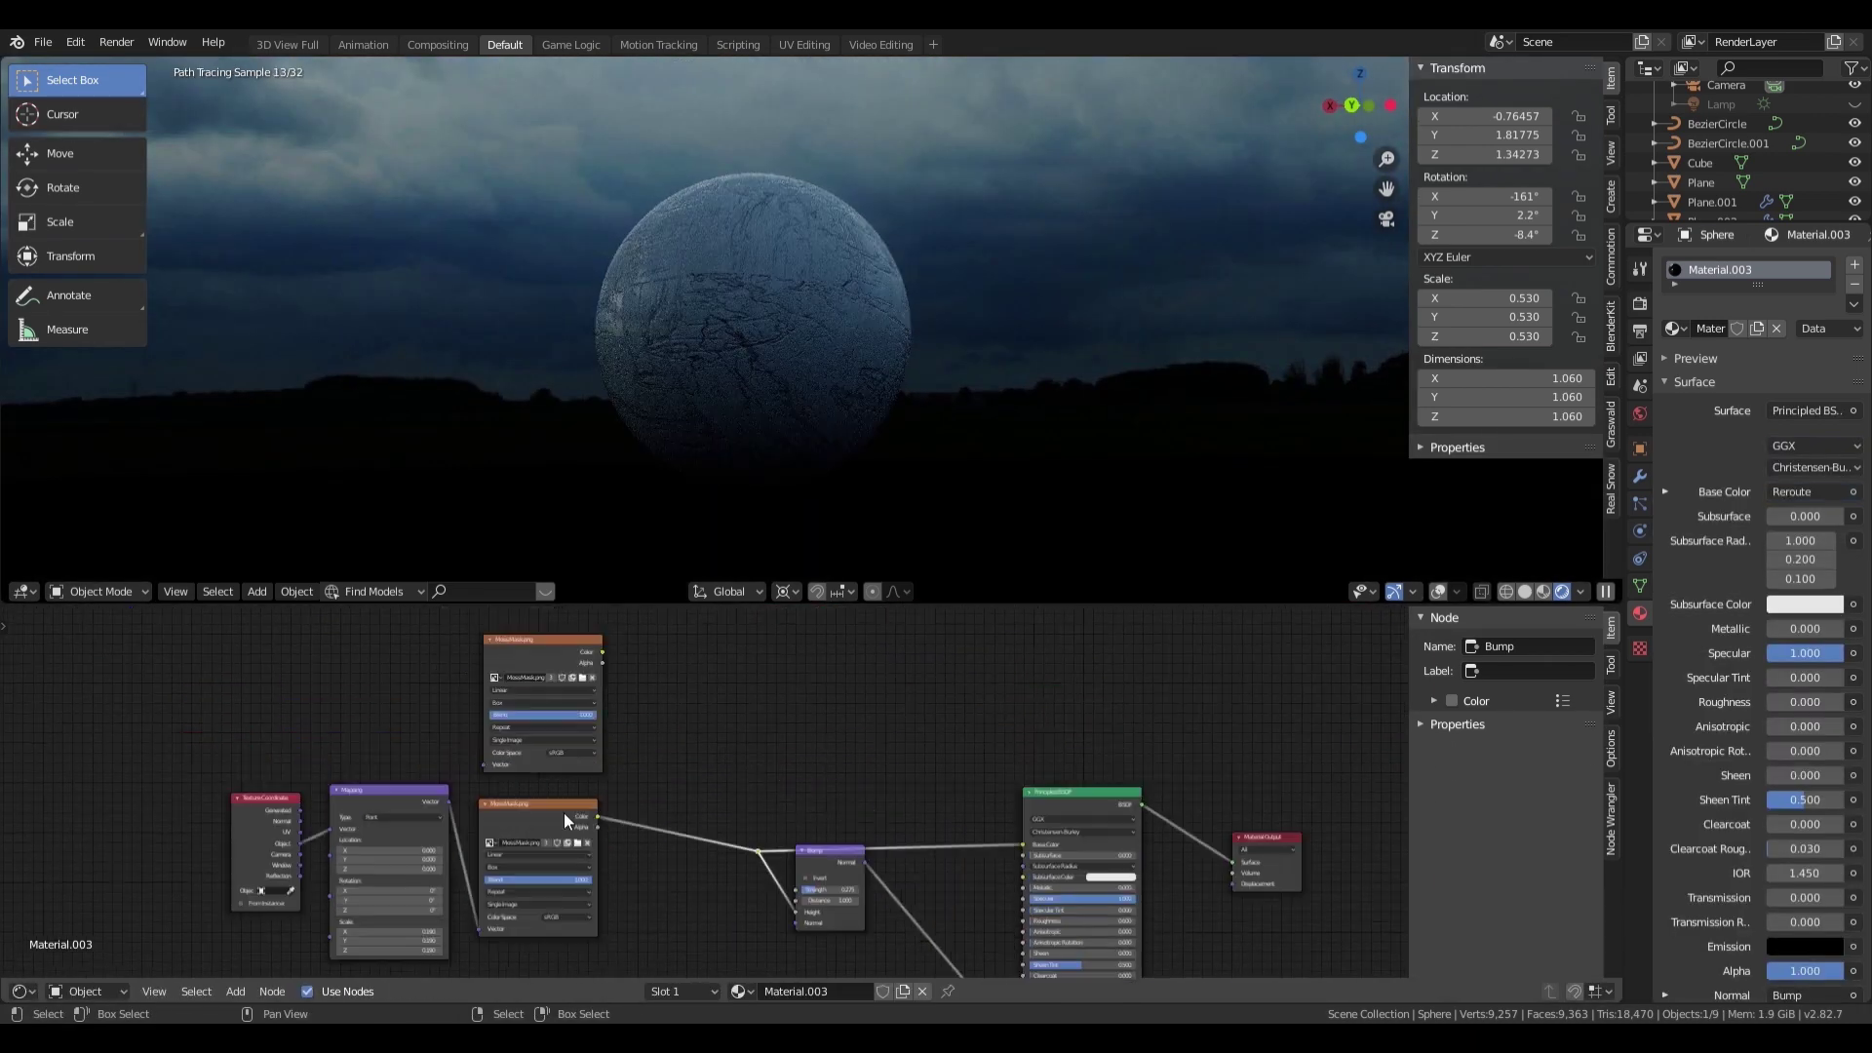
# Step: Combine MossMask.png with a second texture node set to sky-3944649.psd through a Multiply node
pyautogui.click(741, 919)
pyautogui.click(673, 844)
pyautogui.scroll(1, 672, 844)
pyautogui.click(459, 658)
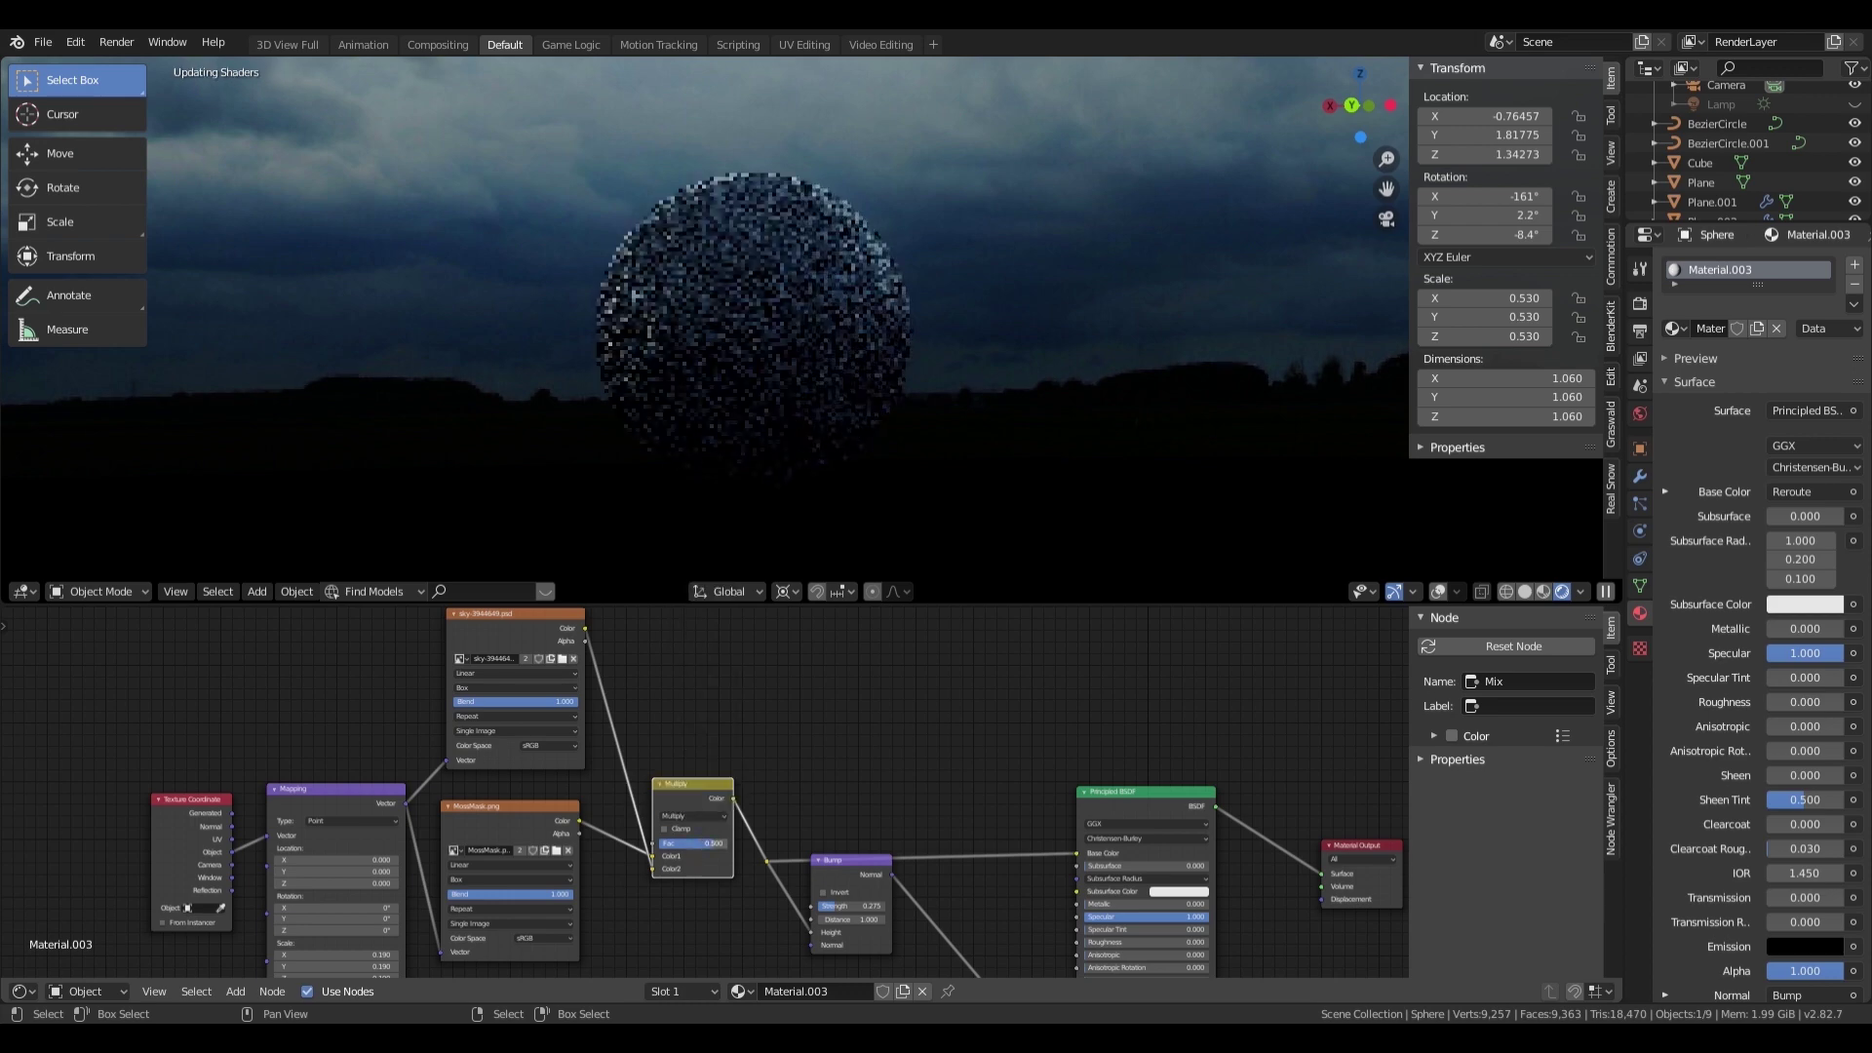
# Step: Preview the Multiply result, insert a Gamma node of 0.480 after the sky texture, and adjust the Multiply factor
pyautogui.keyDown('ctrl'); pyautogui.keyDown('shift'); pyautogui.click(682, 795); pyautogui.keyUp('shift'); pyautogui.keyUp('ctrl')
pyautogui.moveTo(683, 794); pyautogui.dragTo(744, 830, button='middle')
pyautogui.hotkey('shift', 'a')
pyautogui.click(740, 720)
pyautogui.moveTo(902, 879); pyautogui.dragTo(917, 883)
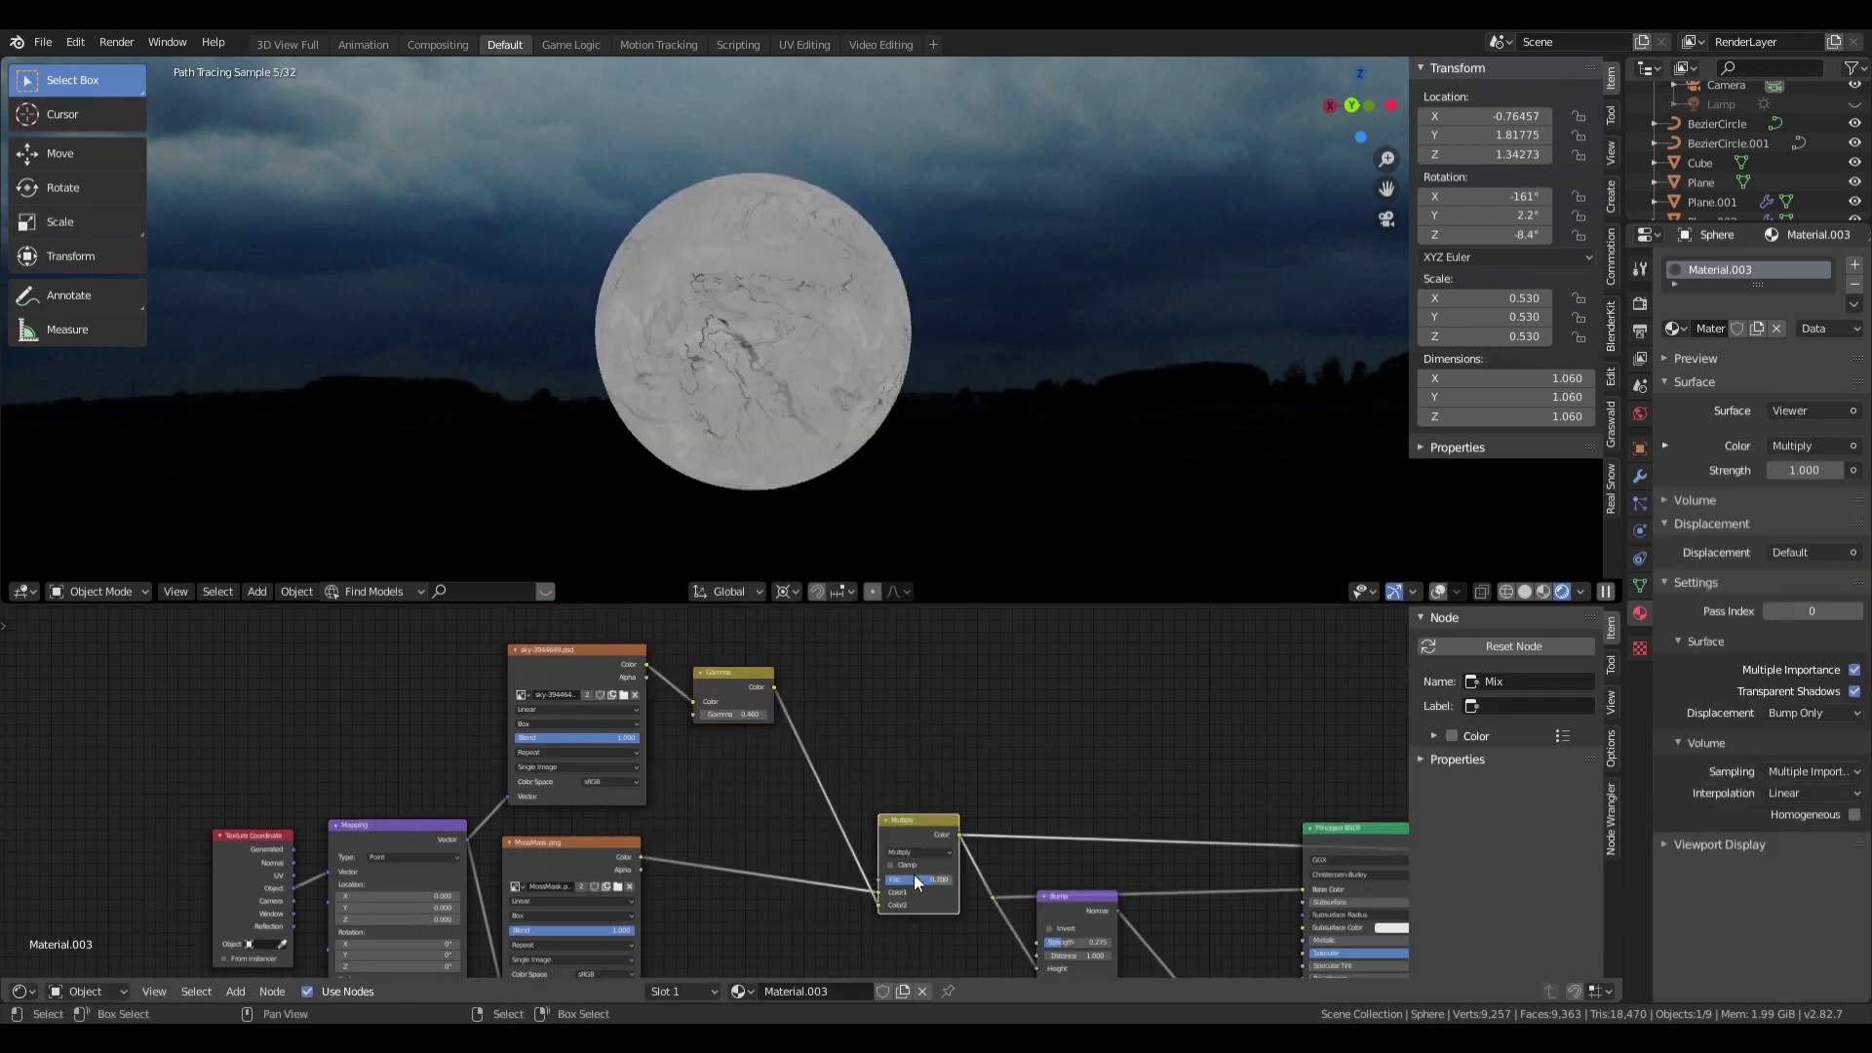
pyautogui.scroll(-2, 700, 811)
pyautogui.scroll(2, 727, 781)
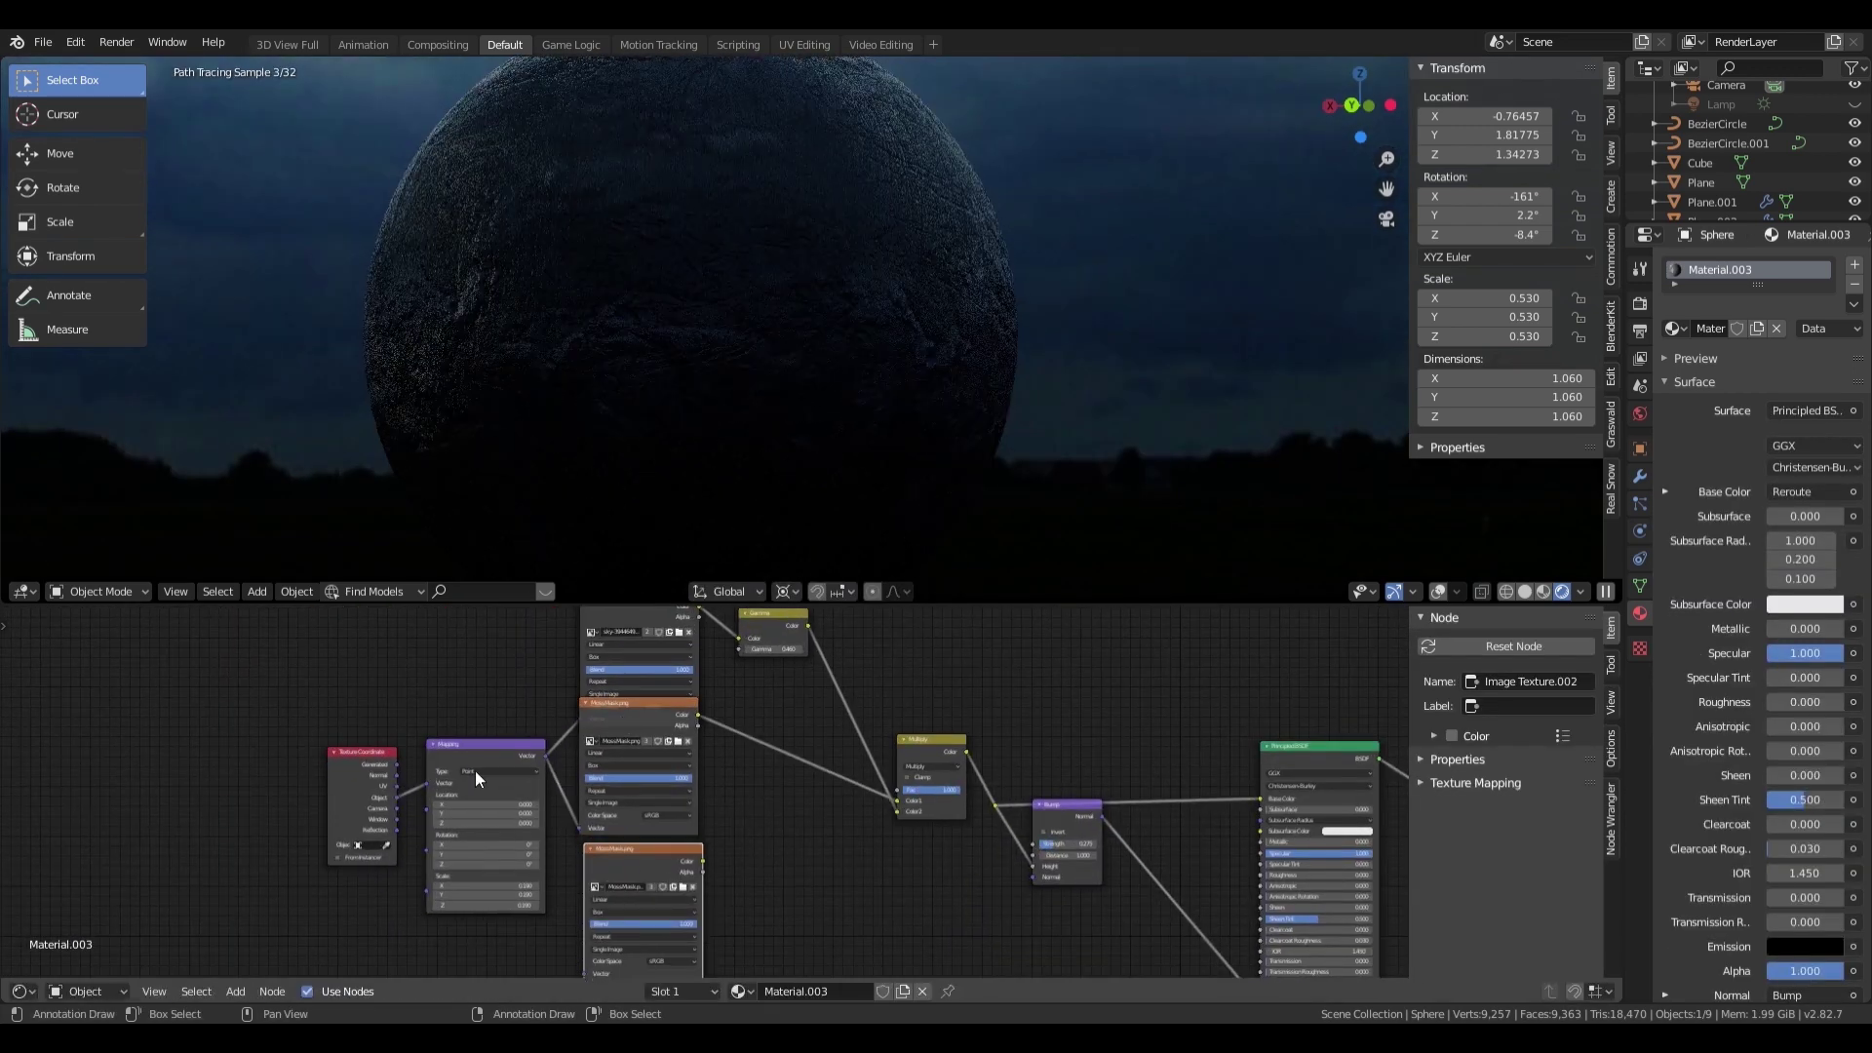
# Step: Try Heightmap.tif as a Non-Color image in the duplicated third texture node and preview it on the sphere
pyautogui.keyDown('ctrl'); pyautogui.keyDown('shift'); pyautogui.click(628, 862); pyautogui.keyUp('shift'); pyautogui.keyUp('ctrl')
pyautogui.click(519, 853)
pyautogui.click(554, 908)
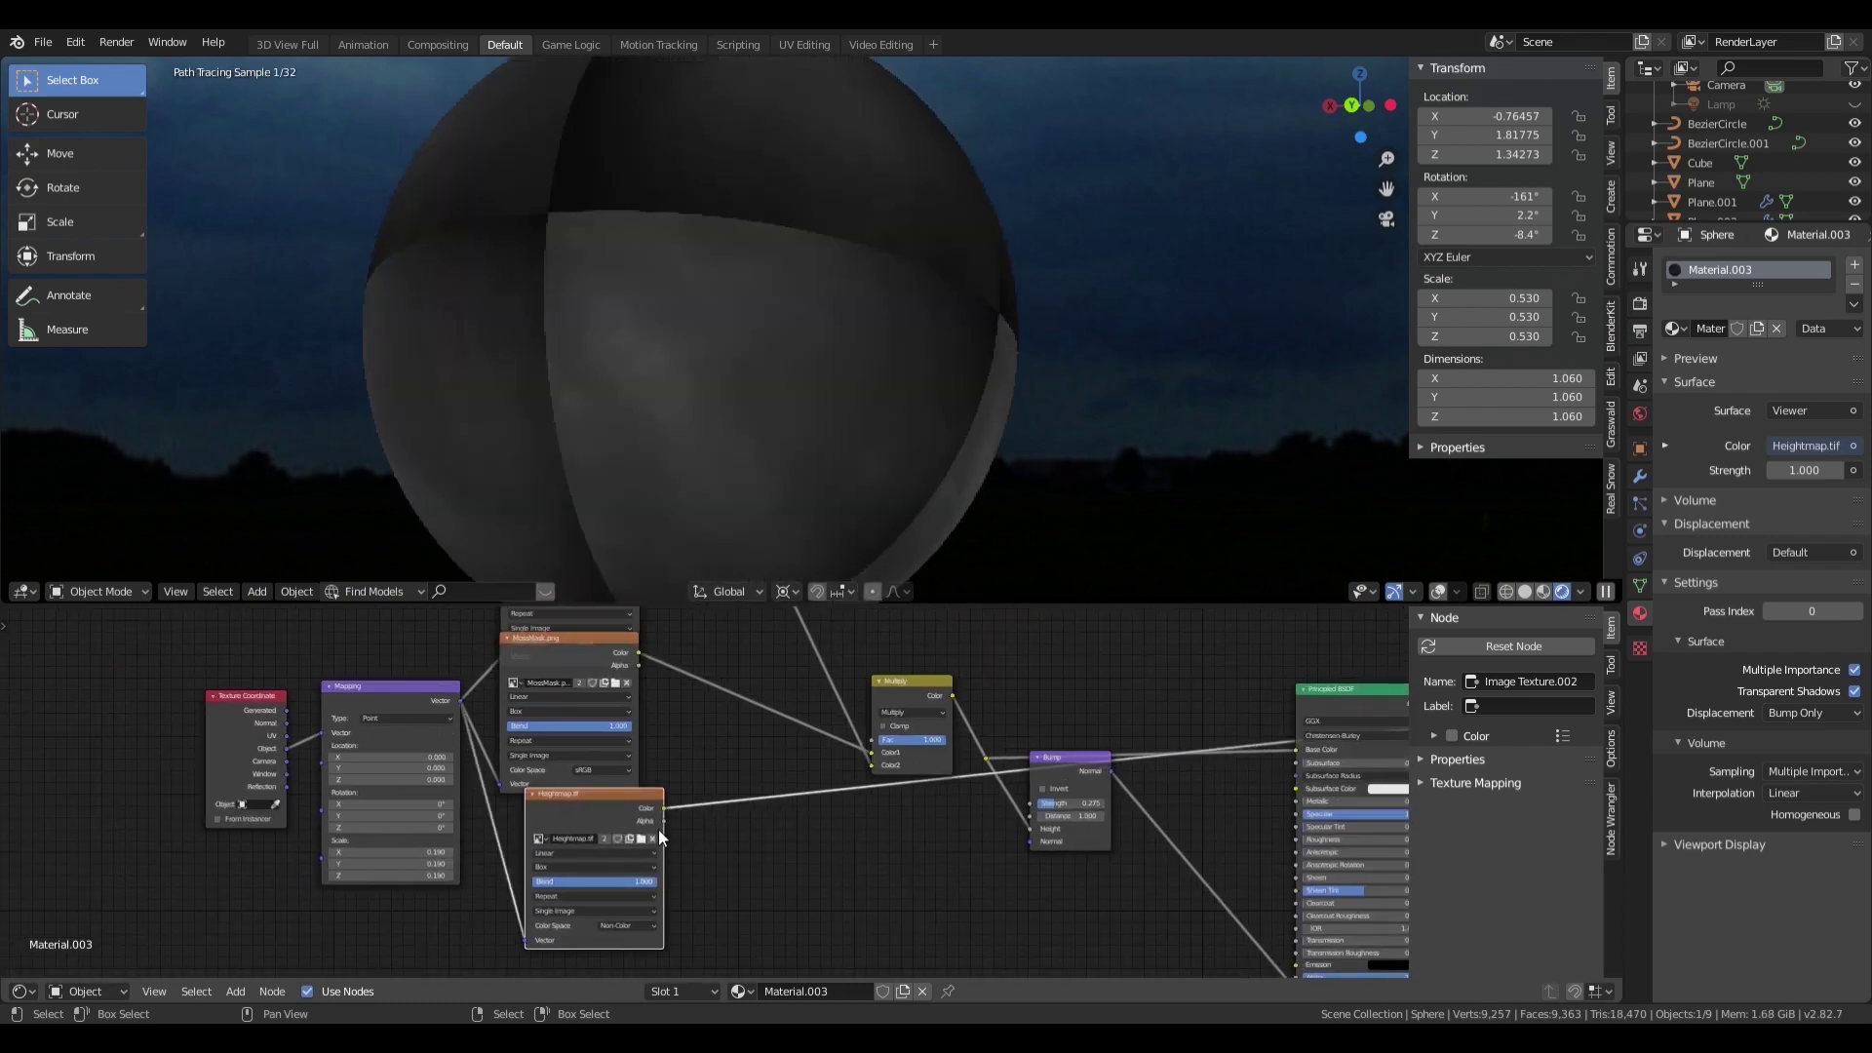
pyautogui.scroll(1, 944, 741)
pyautogui.keyDown('ctrl'); pyautogui.keyDown('shift'); pyautogui.click(535, 819); pyautogui.keyUp('shift'); pyautogui.keyUp('ctrl')
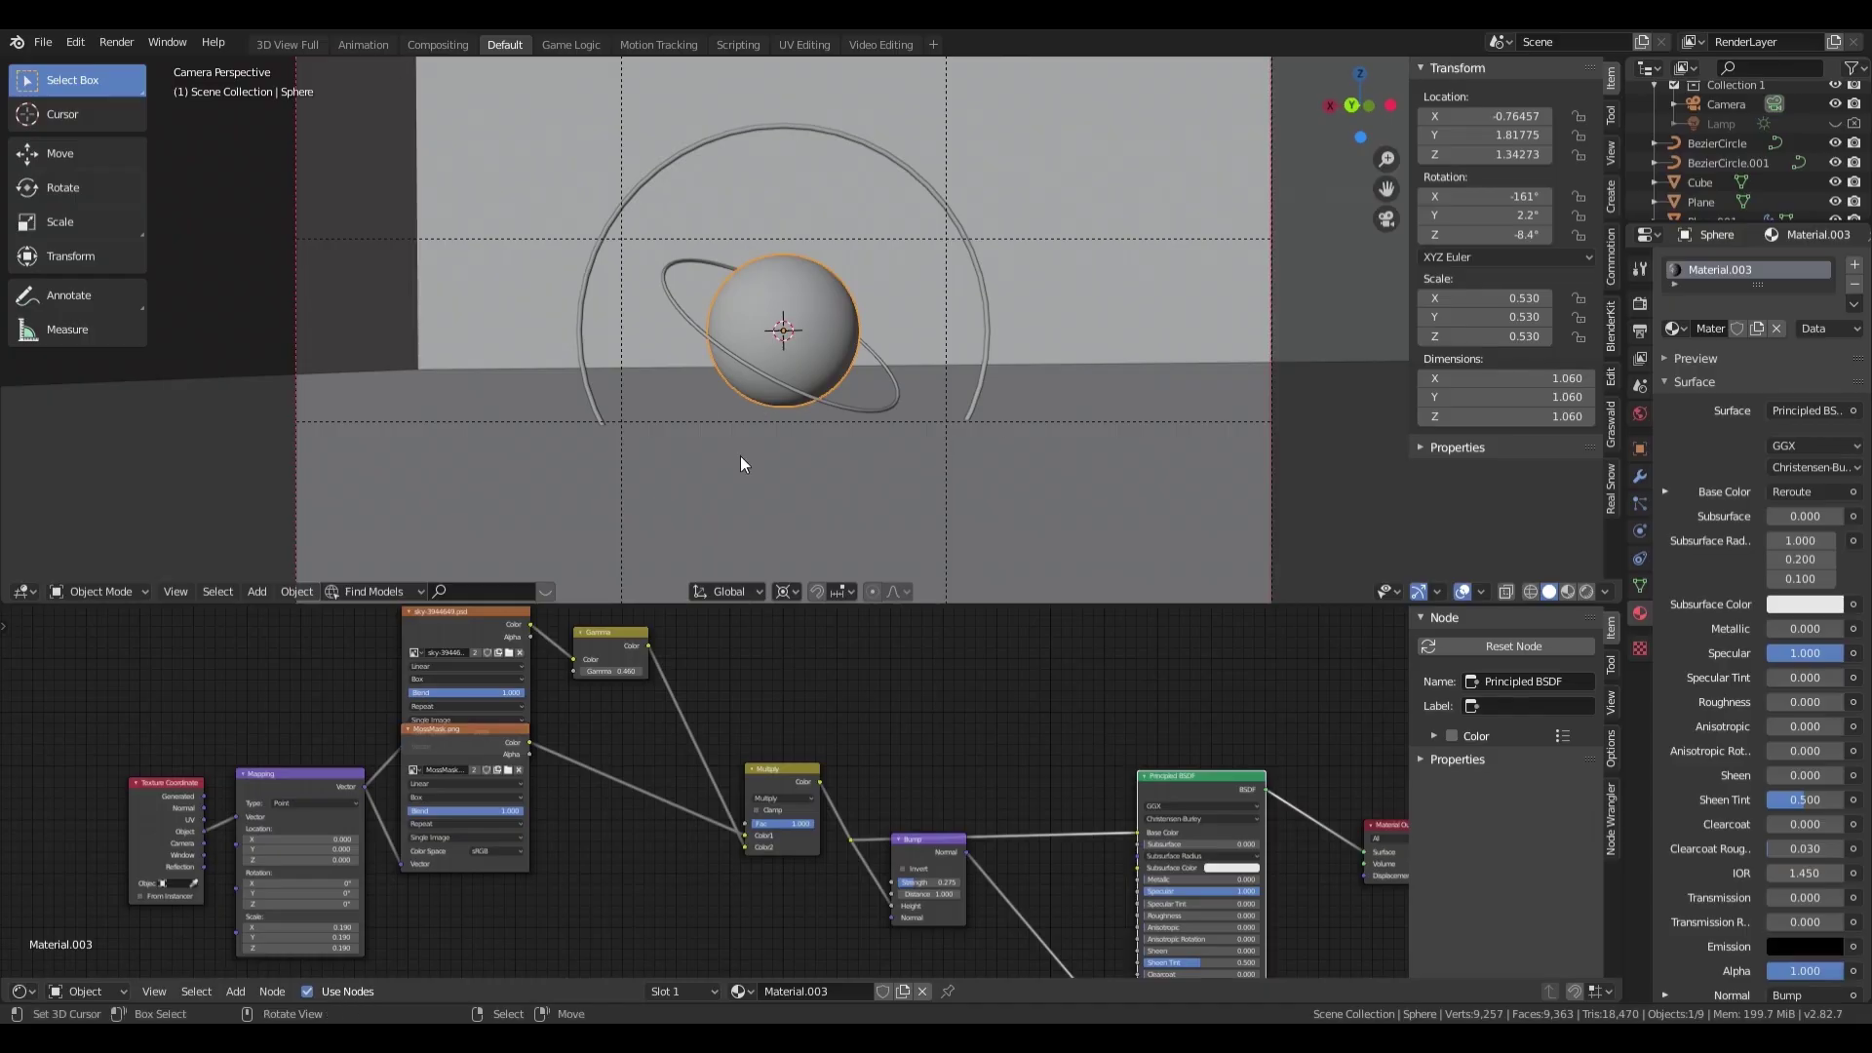
# Step: In the rendered camera view, set the world Background strength to 4.000 and give the sun light a pale cyan color
pyautogui.press('z')
pyautogui.click(891, 165)
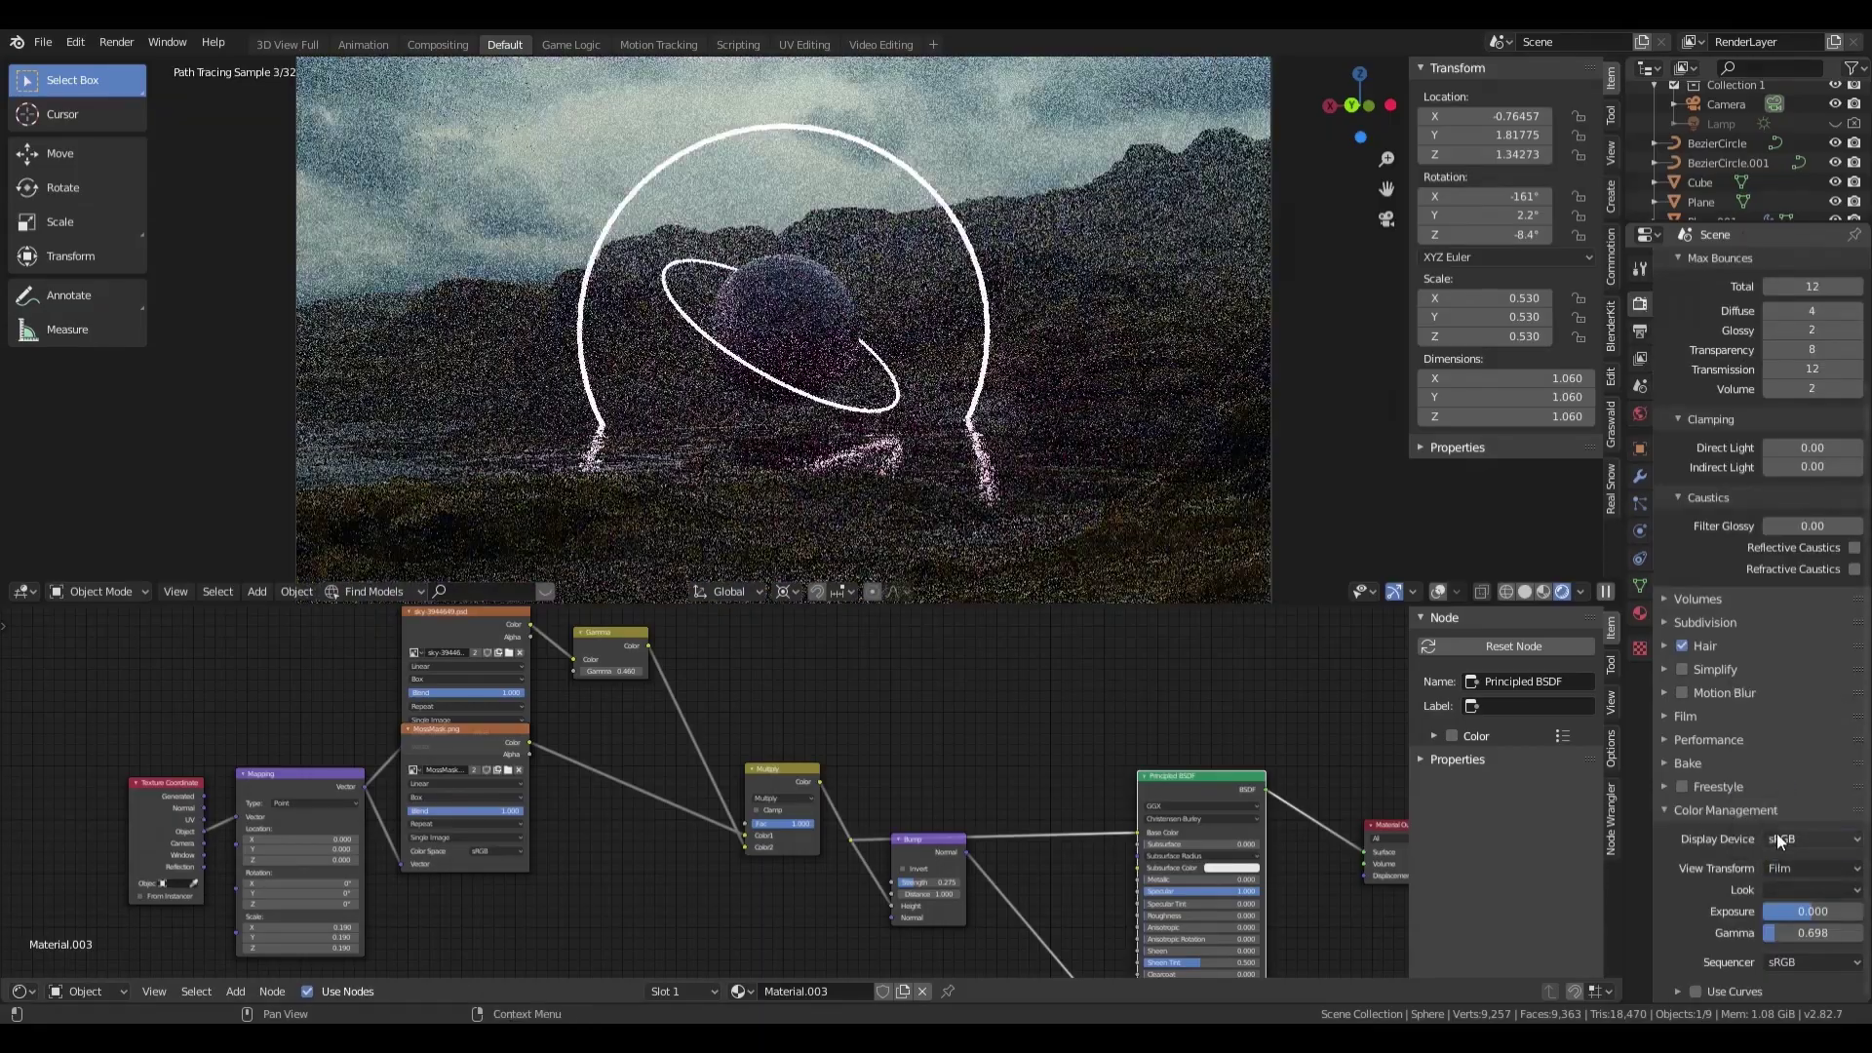
pyautogui.moveTo(1806, 541); pyautogui.dragTo(1819, 541)
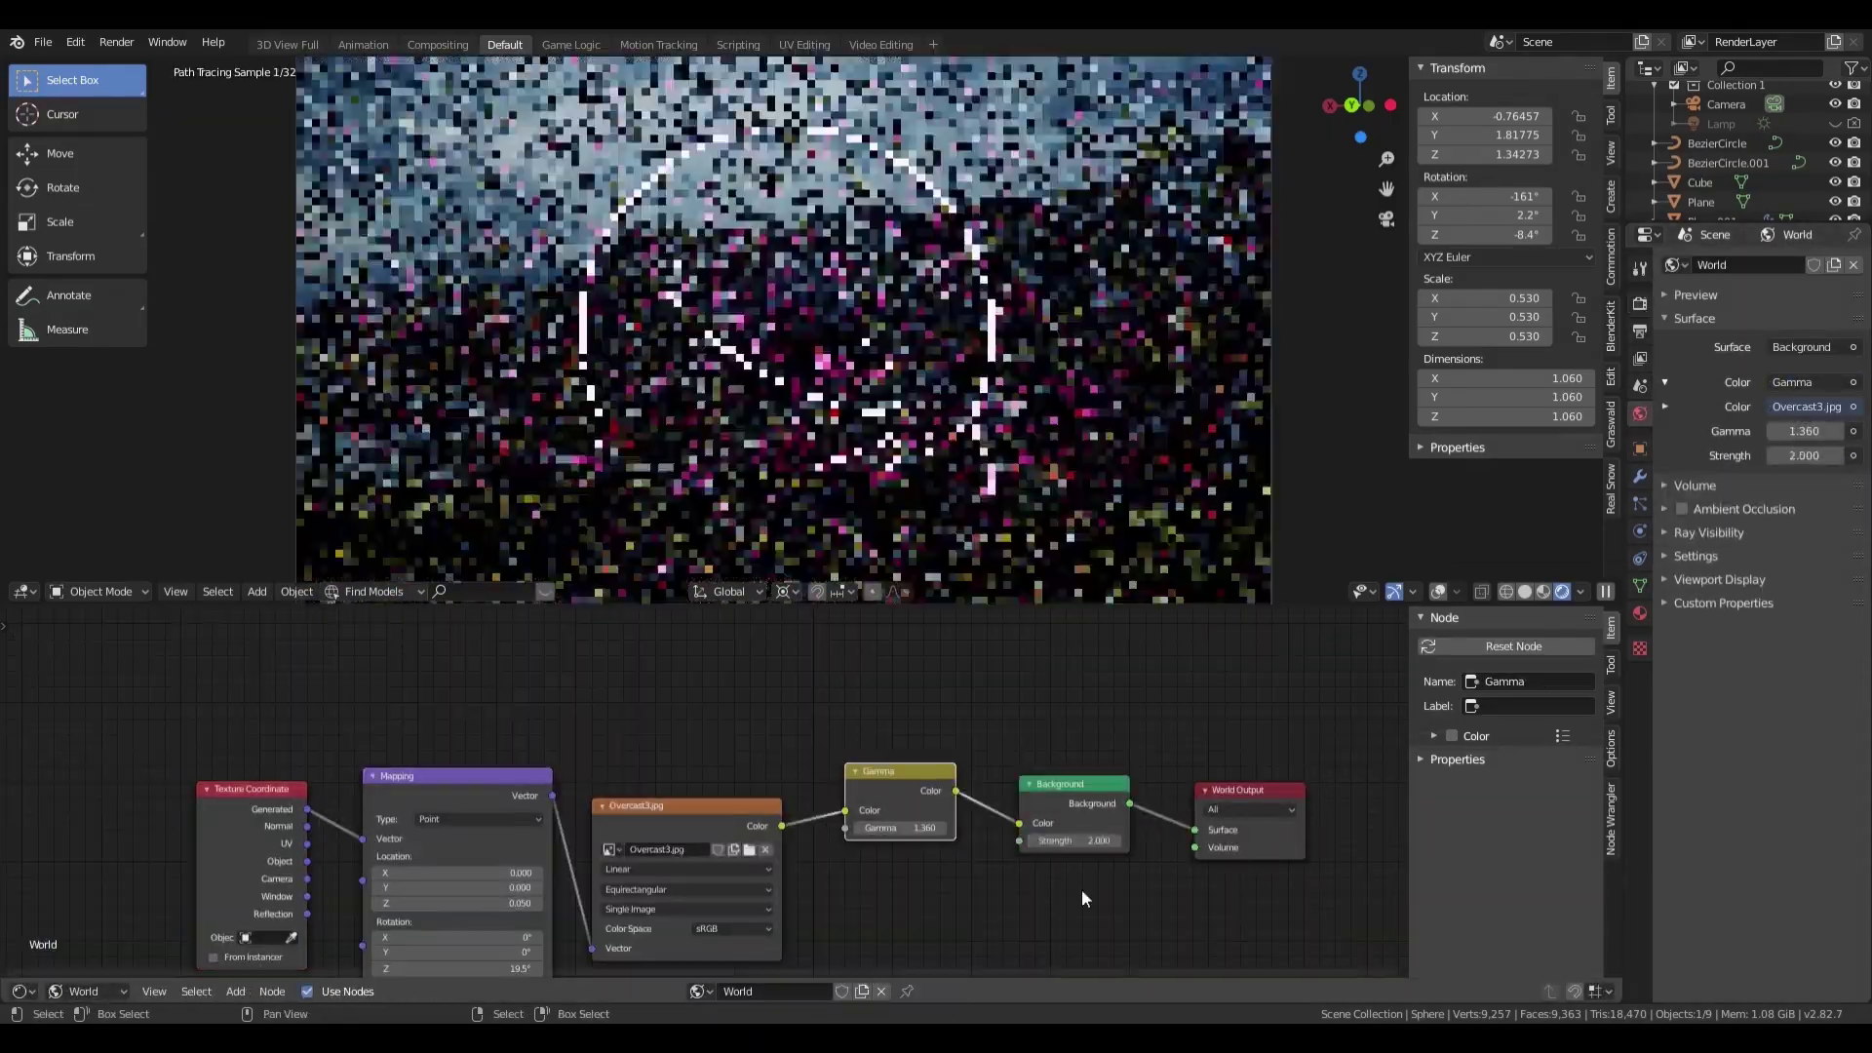
pyautogui.moveTo(1072, 841); pyautogui.dragTo(1028, 831)
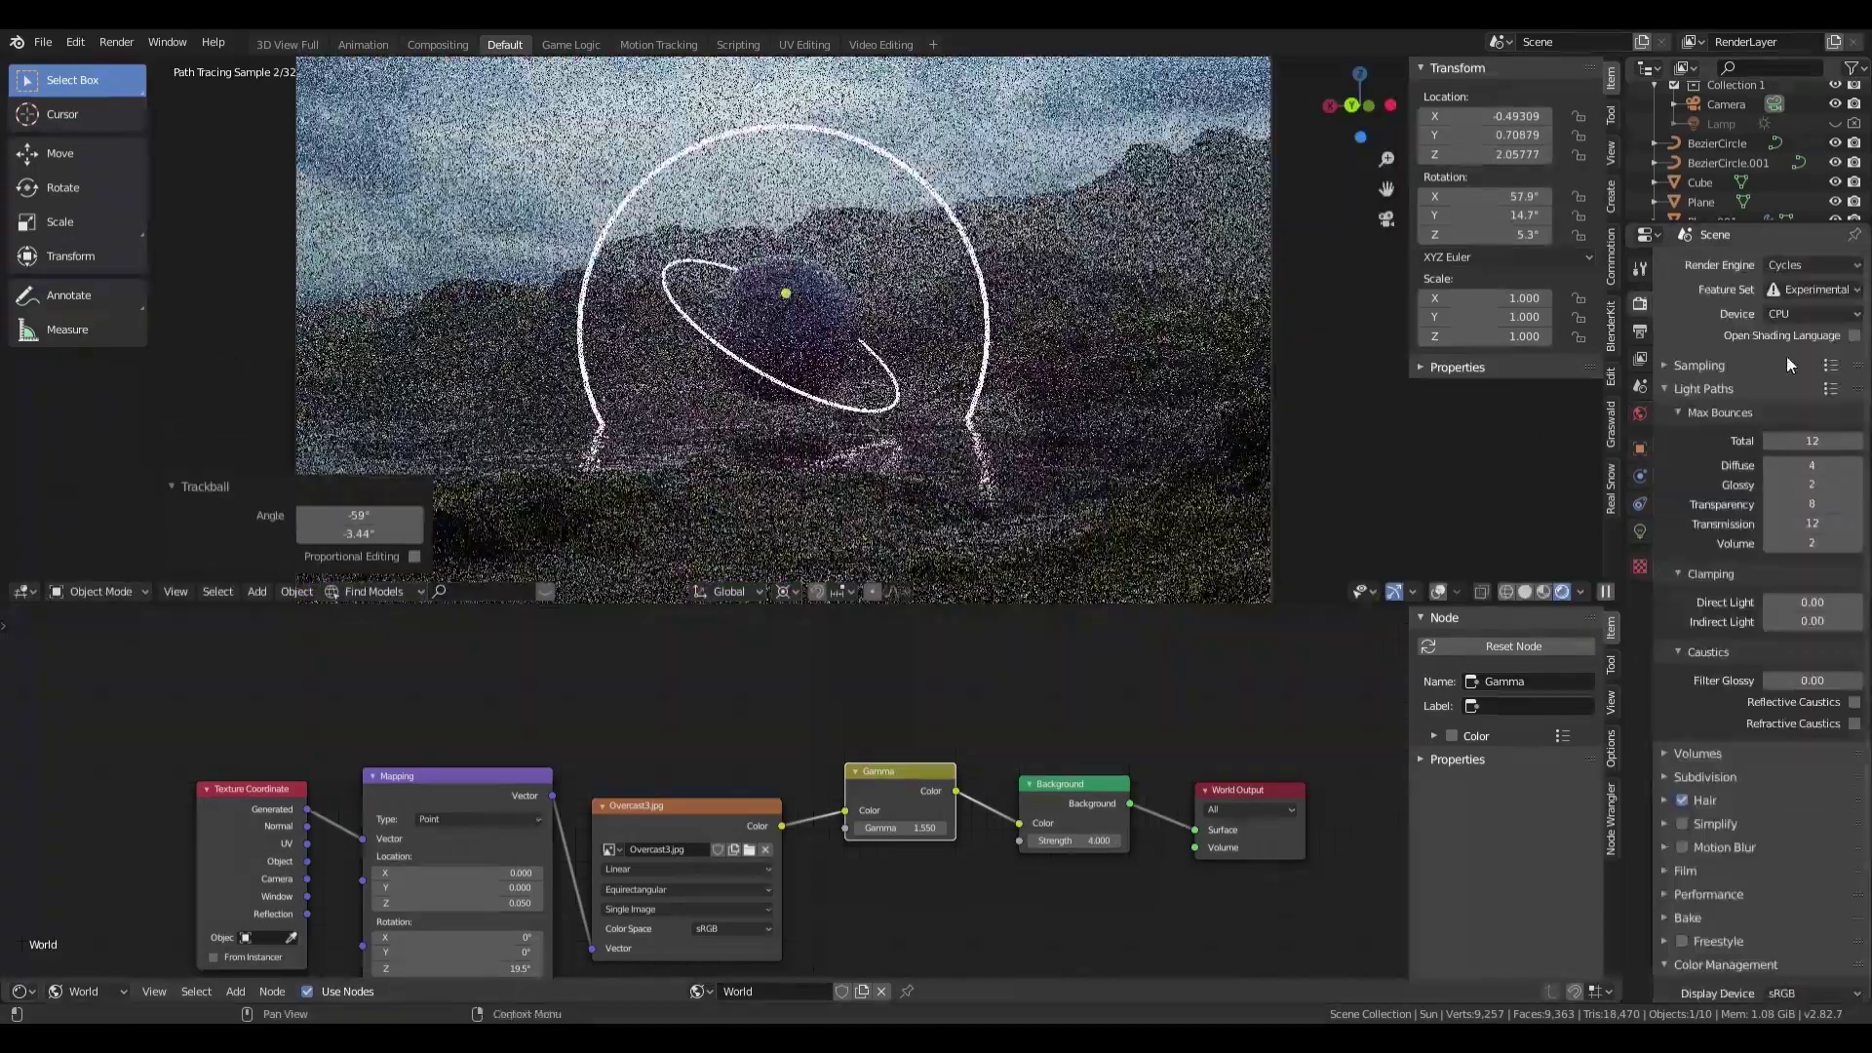
pyautogui.click(1811, 371)
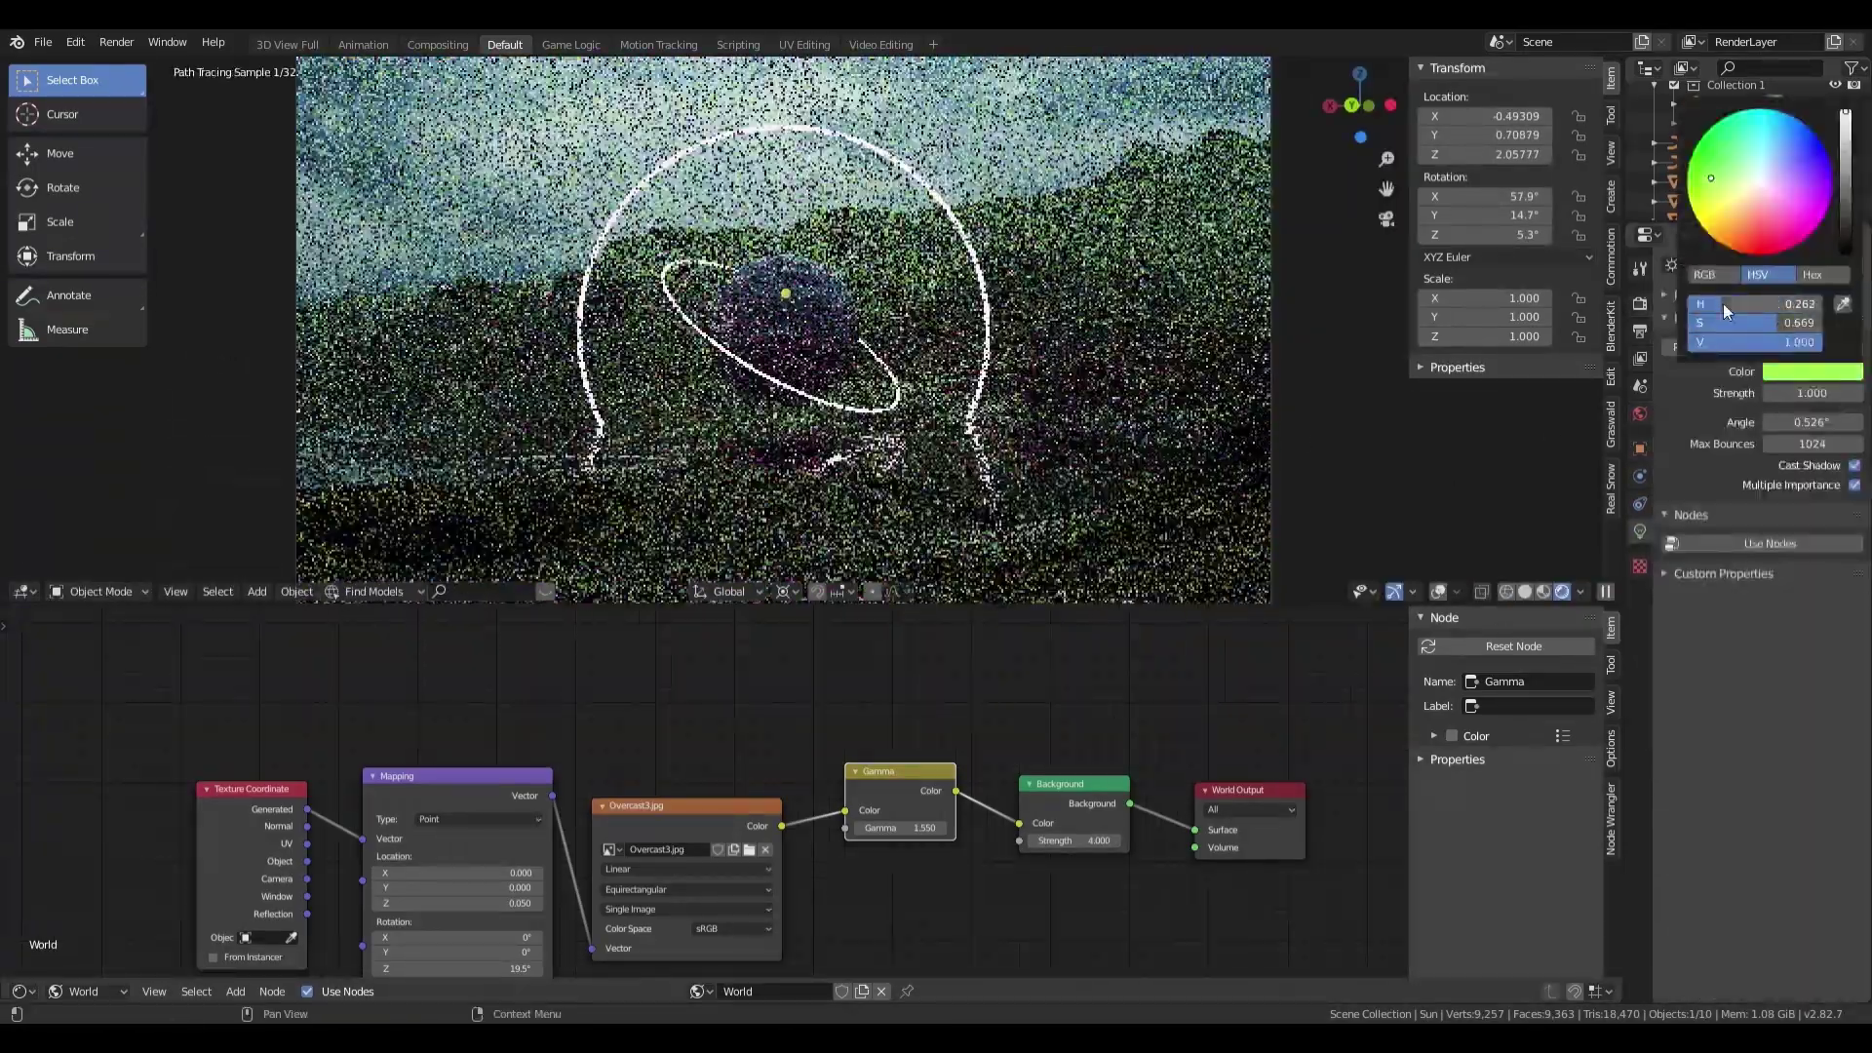
pyautogui.moveTo(1723, 302)
pyautogui.mouseDown()
pyautogui.moveTo(1759, 326)
pyautogui.moveTo(1722, 328)
pyautogui.mouseUp()
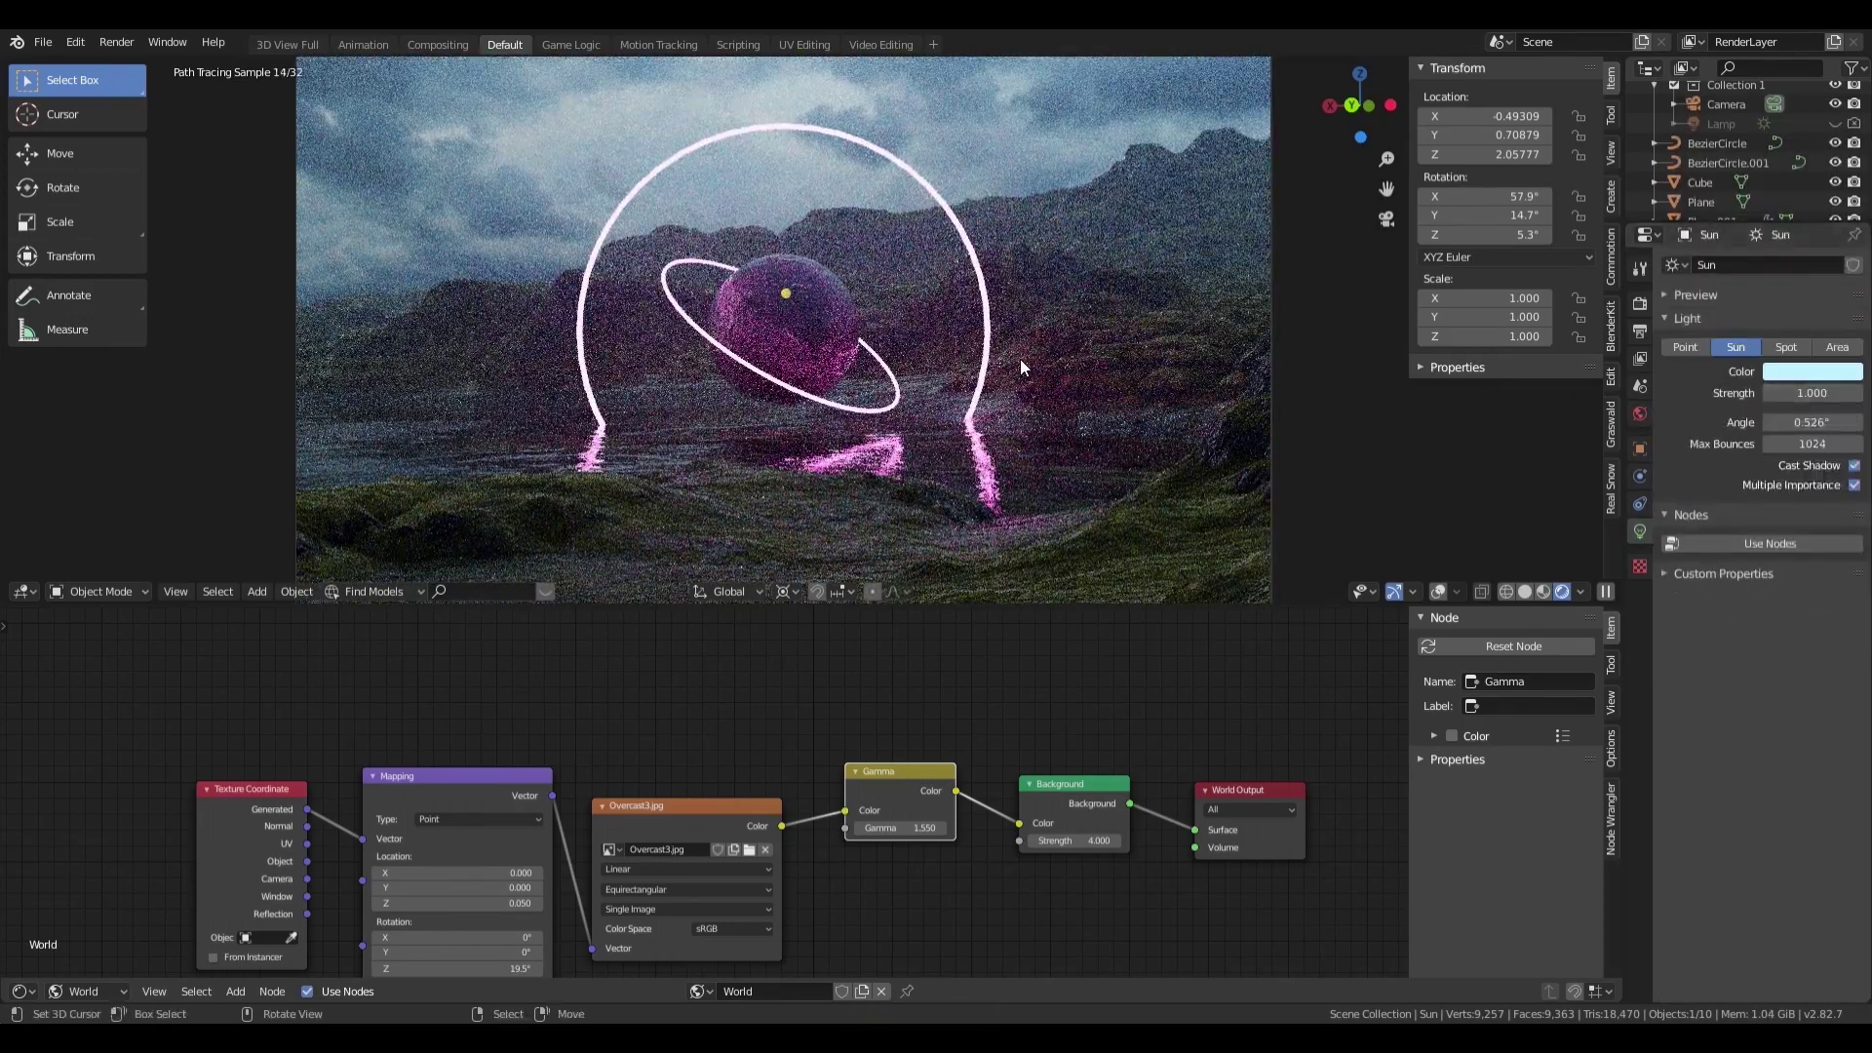
# Step: Duplicate the large neon ring to make two concentric arches, with a bevel depth of 0.005 on the outer one
pyautogui.click(788, 394)
pyautogui.hotkey('shift', 'd')
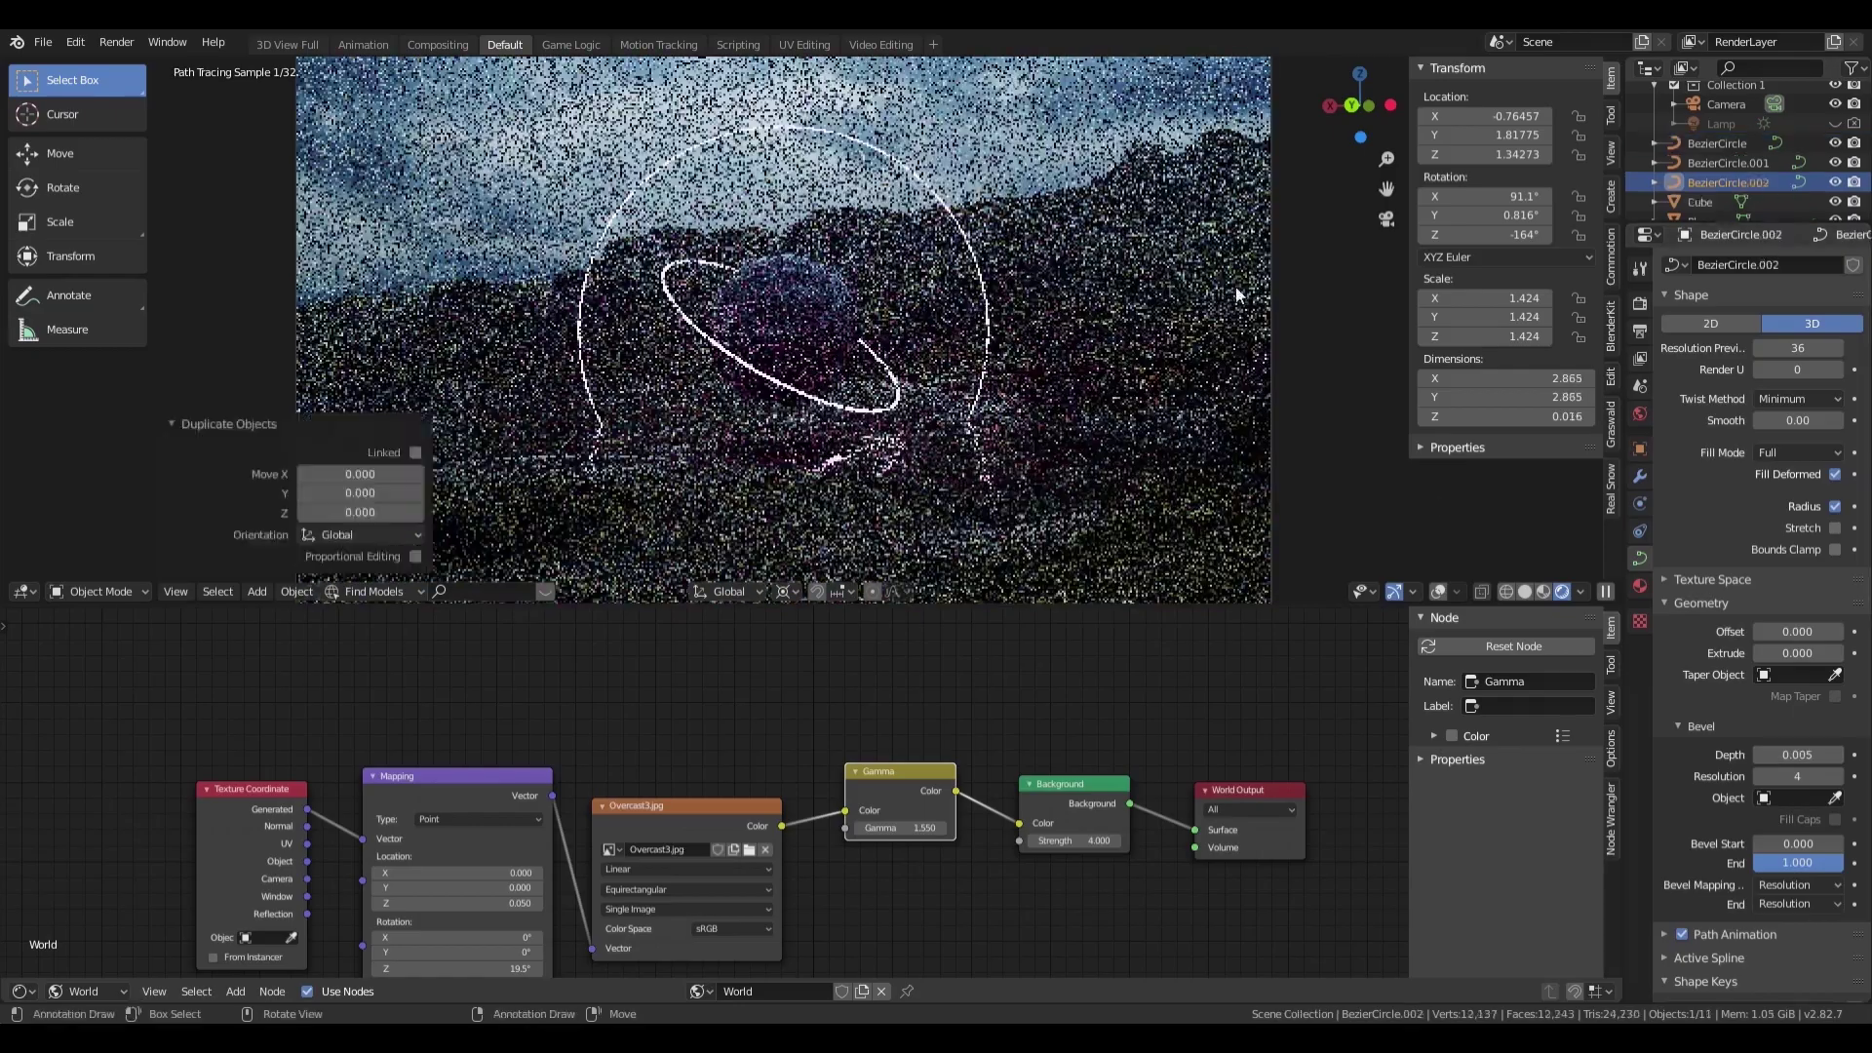
pyautogui.write('*2')
pyautogui.press('Return')
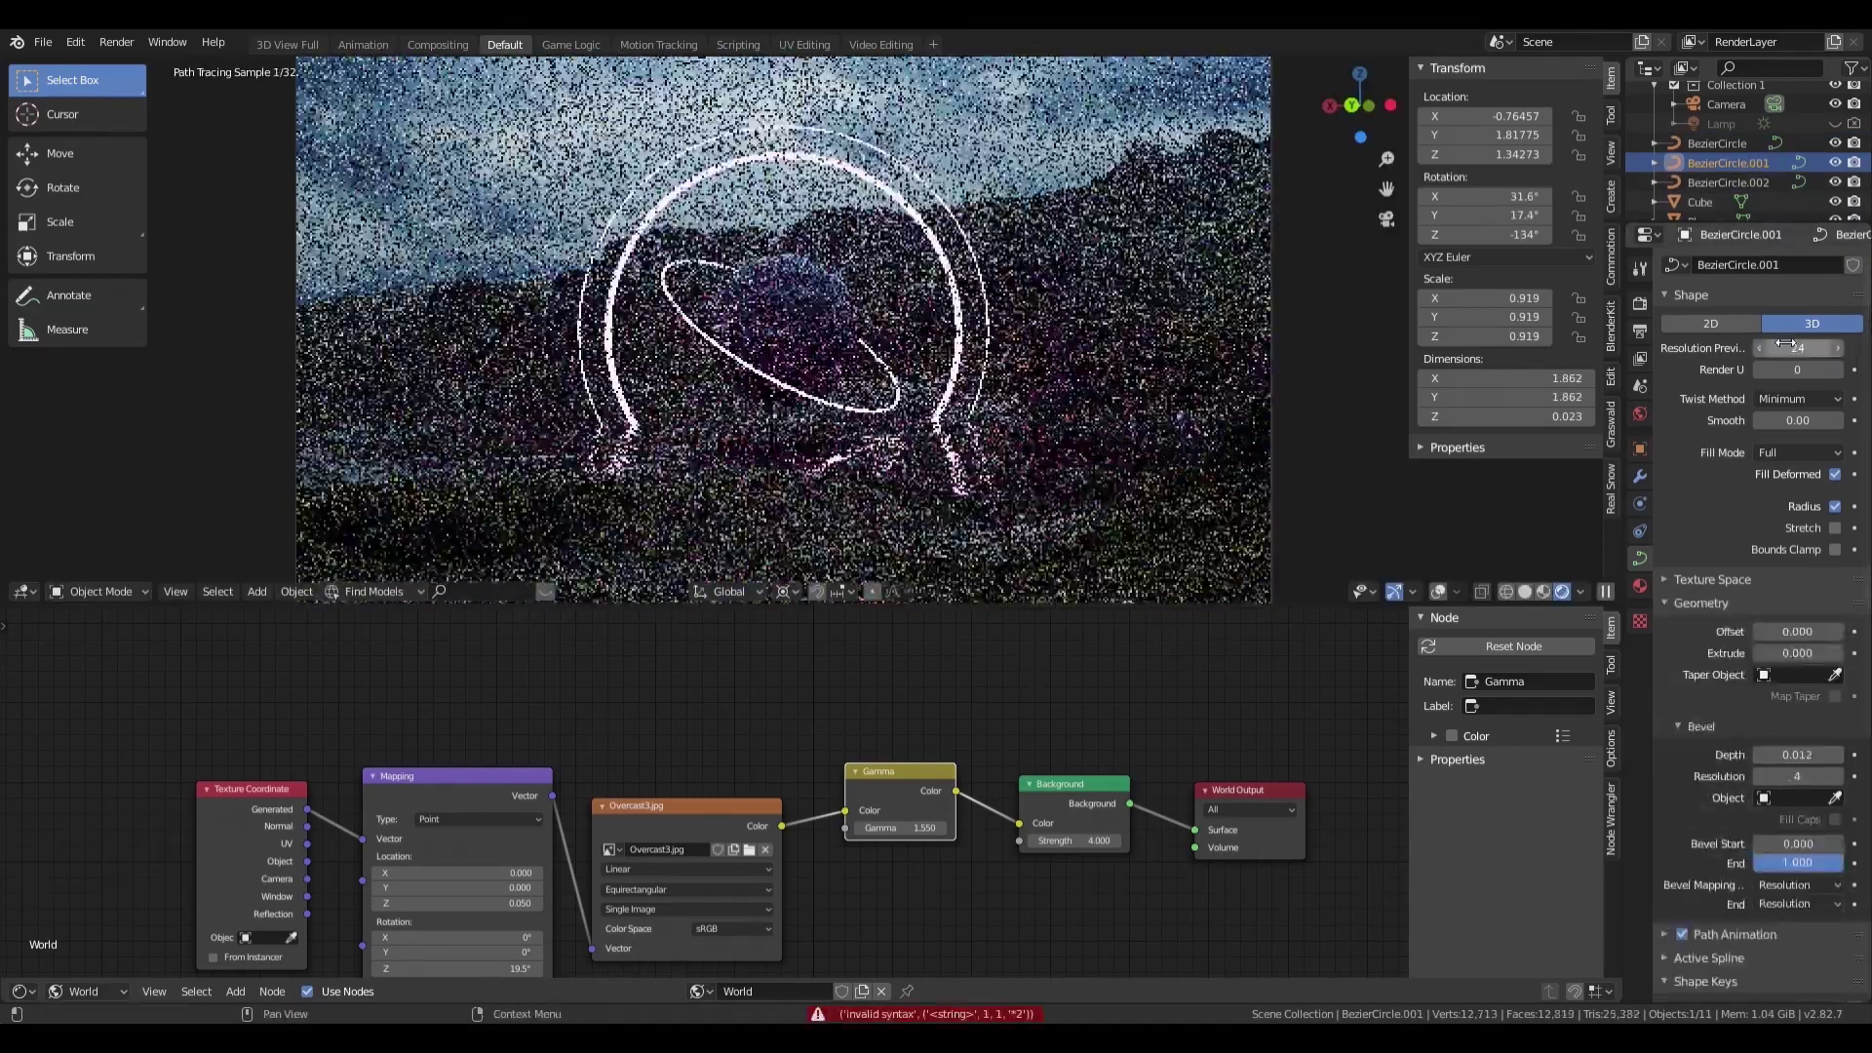
# Step: Set the scene's color management to the Filmic view transform with the High Contrast look
pyautogui.click(1640, 303)
pyautogui.click(1798, 738)
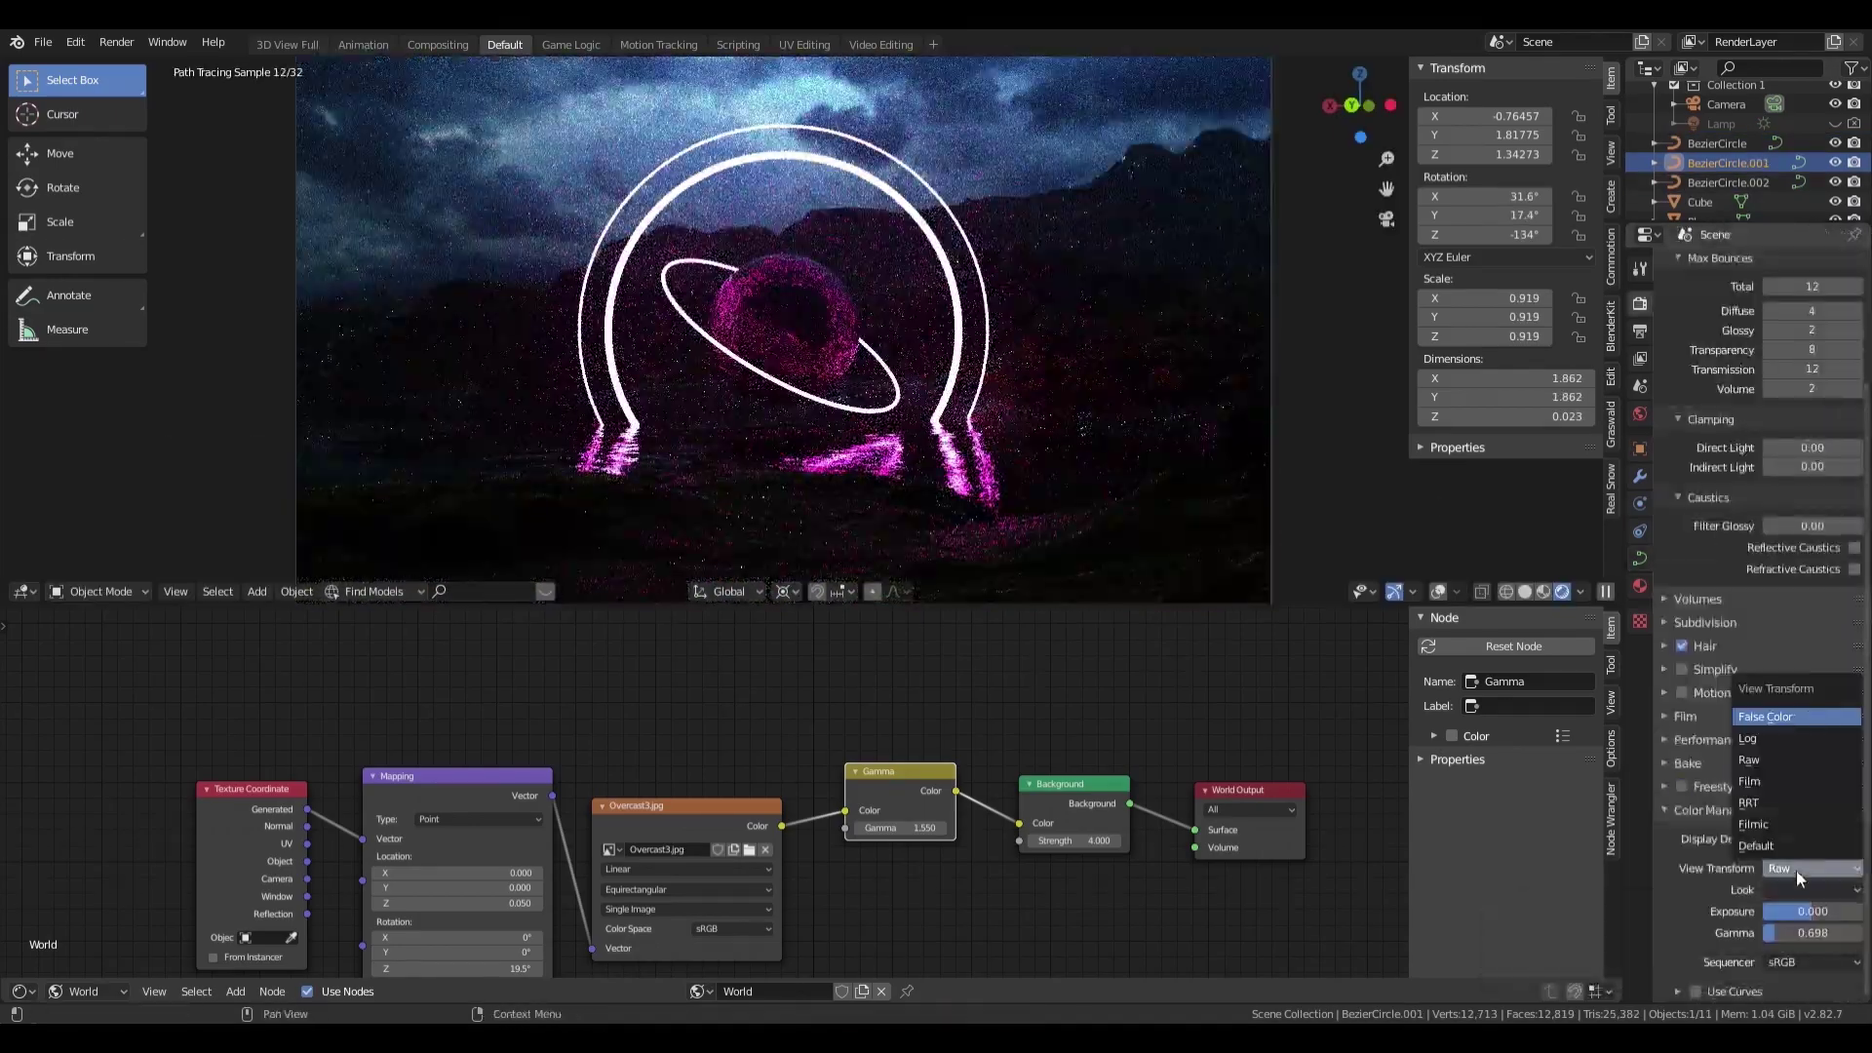
pyautogui.click(1792, 871)
pyautogui.press('Escape')
pyautogui.hotkey('ctrl', 'z')
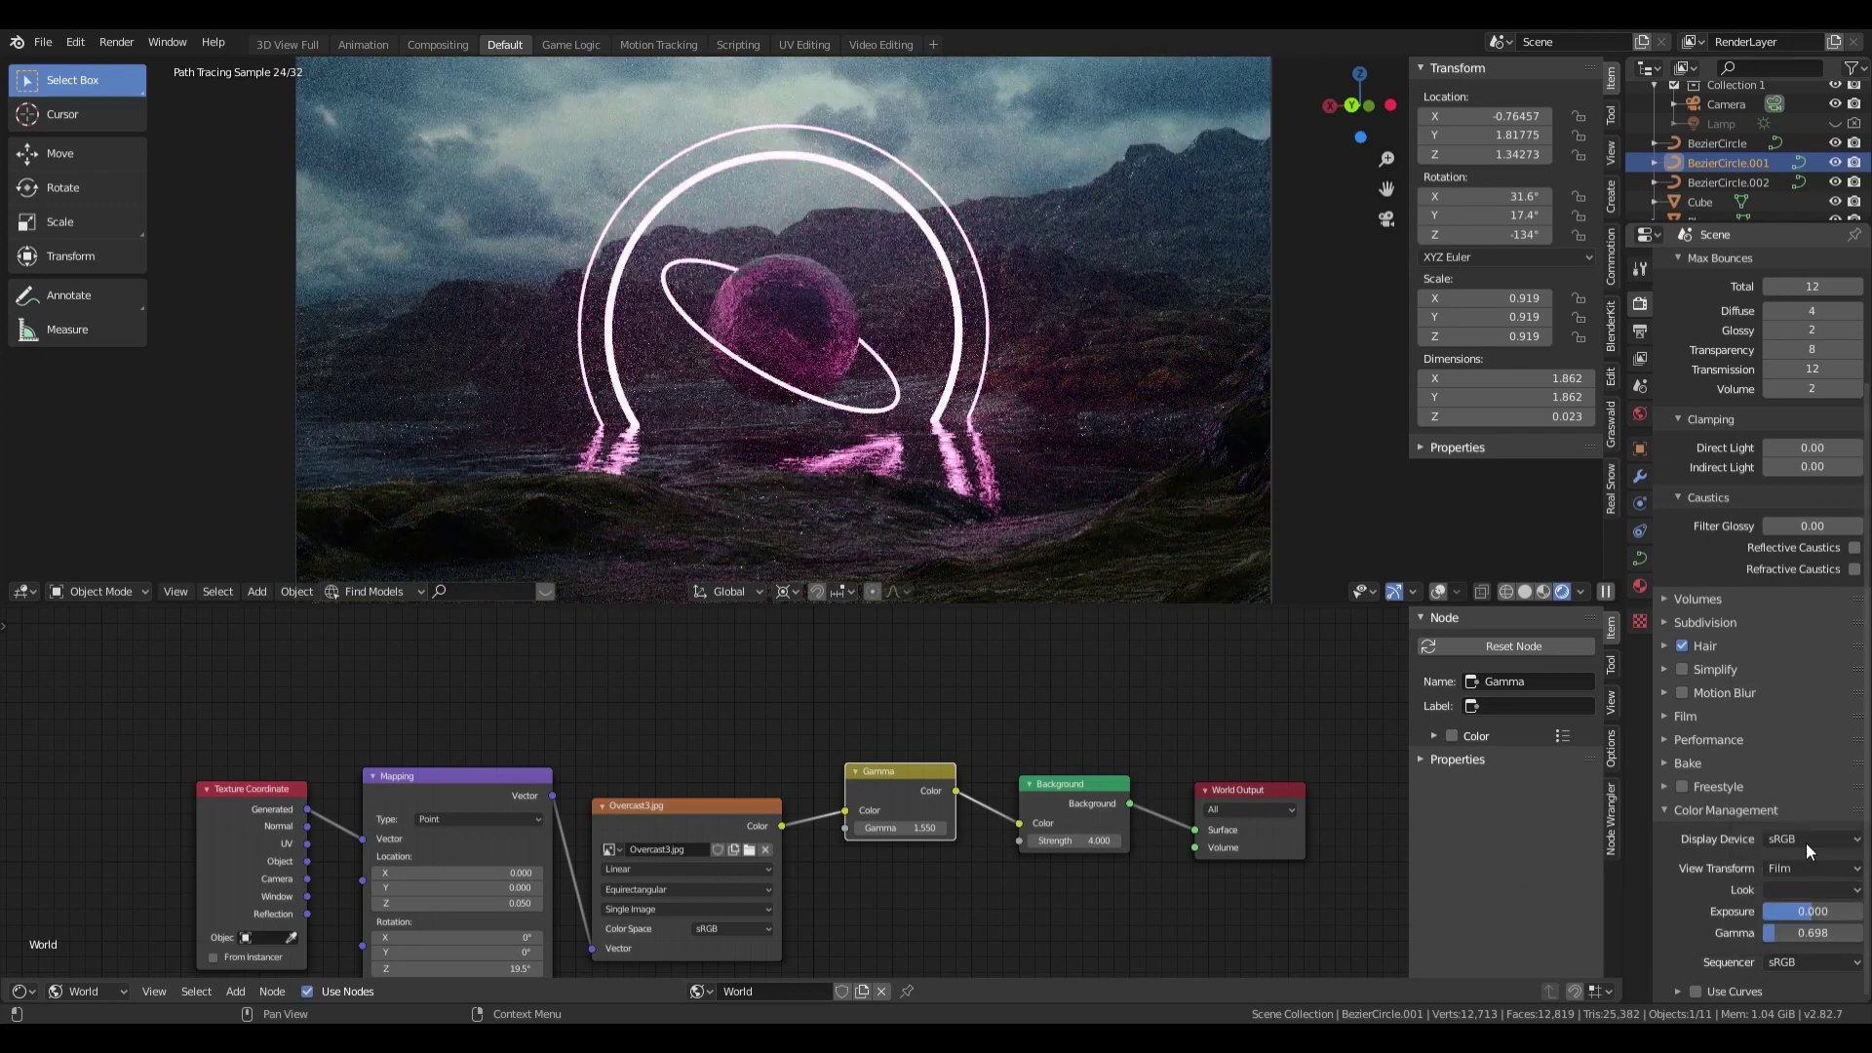
pyautogui.click(1753, 824)
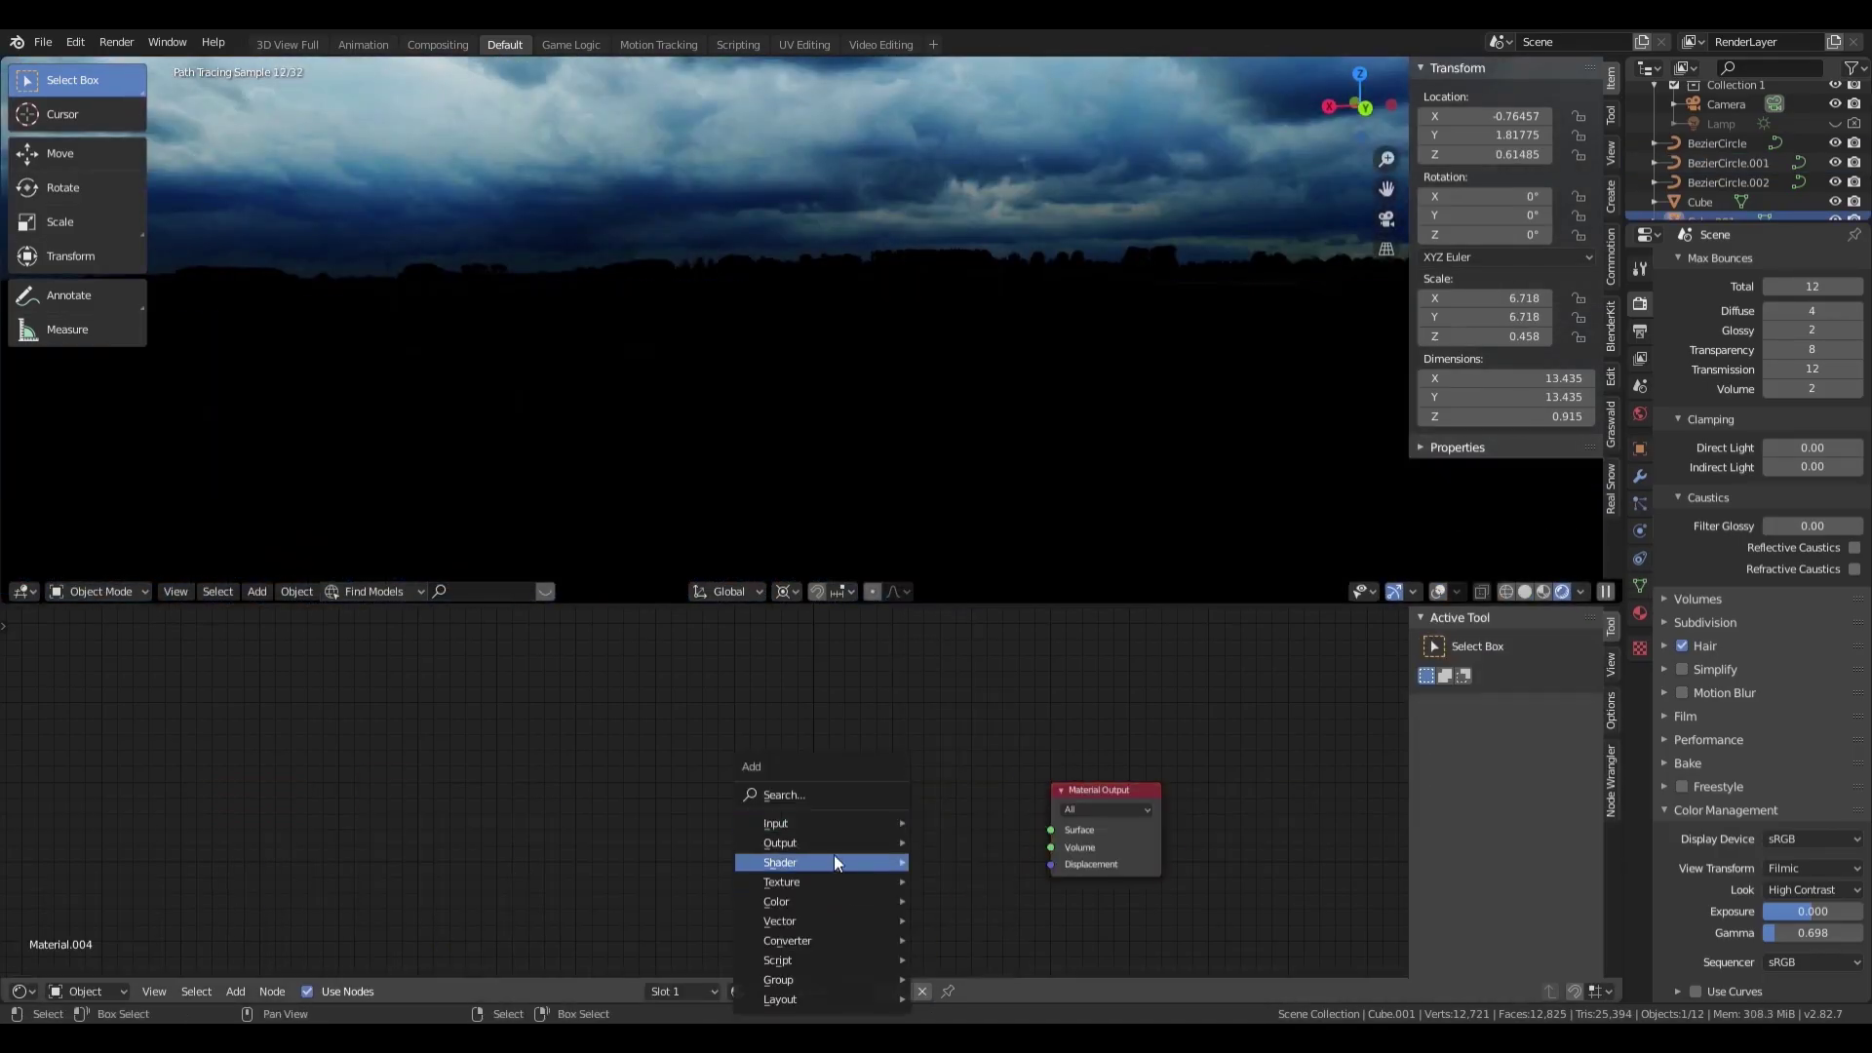
# Step: Move the sky-49520 image plane into a Trash collection and exclude that collection from the scene
pyautogui.moveTo(186, 706); pyautogui.dragTo(198, 719)
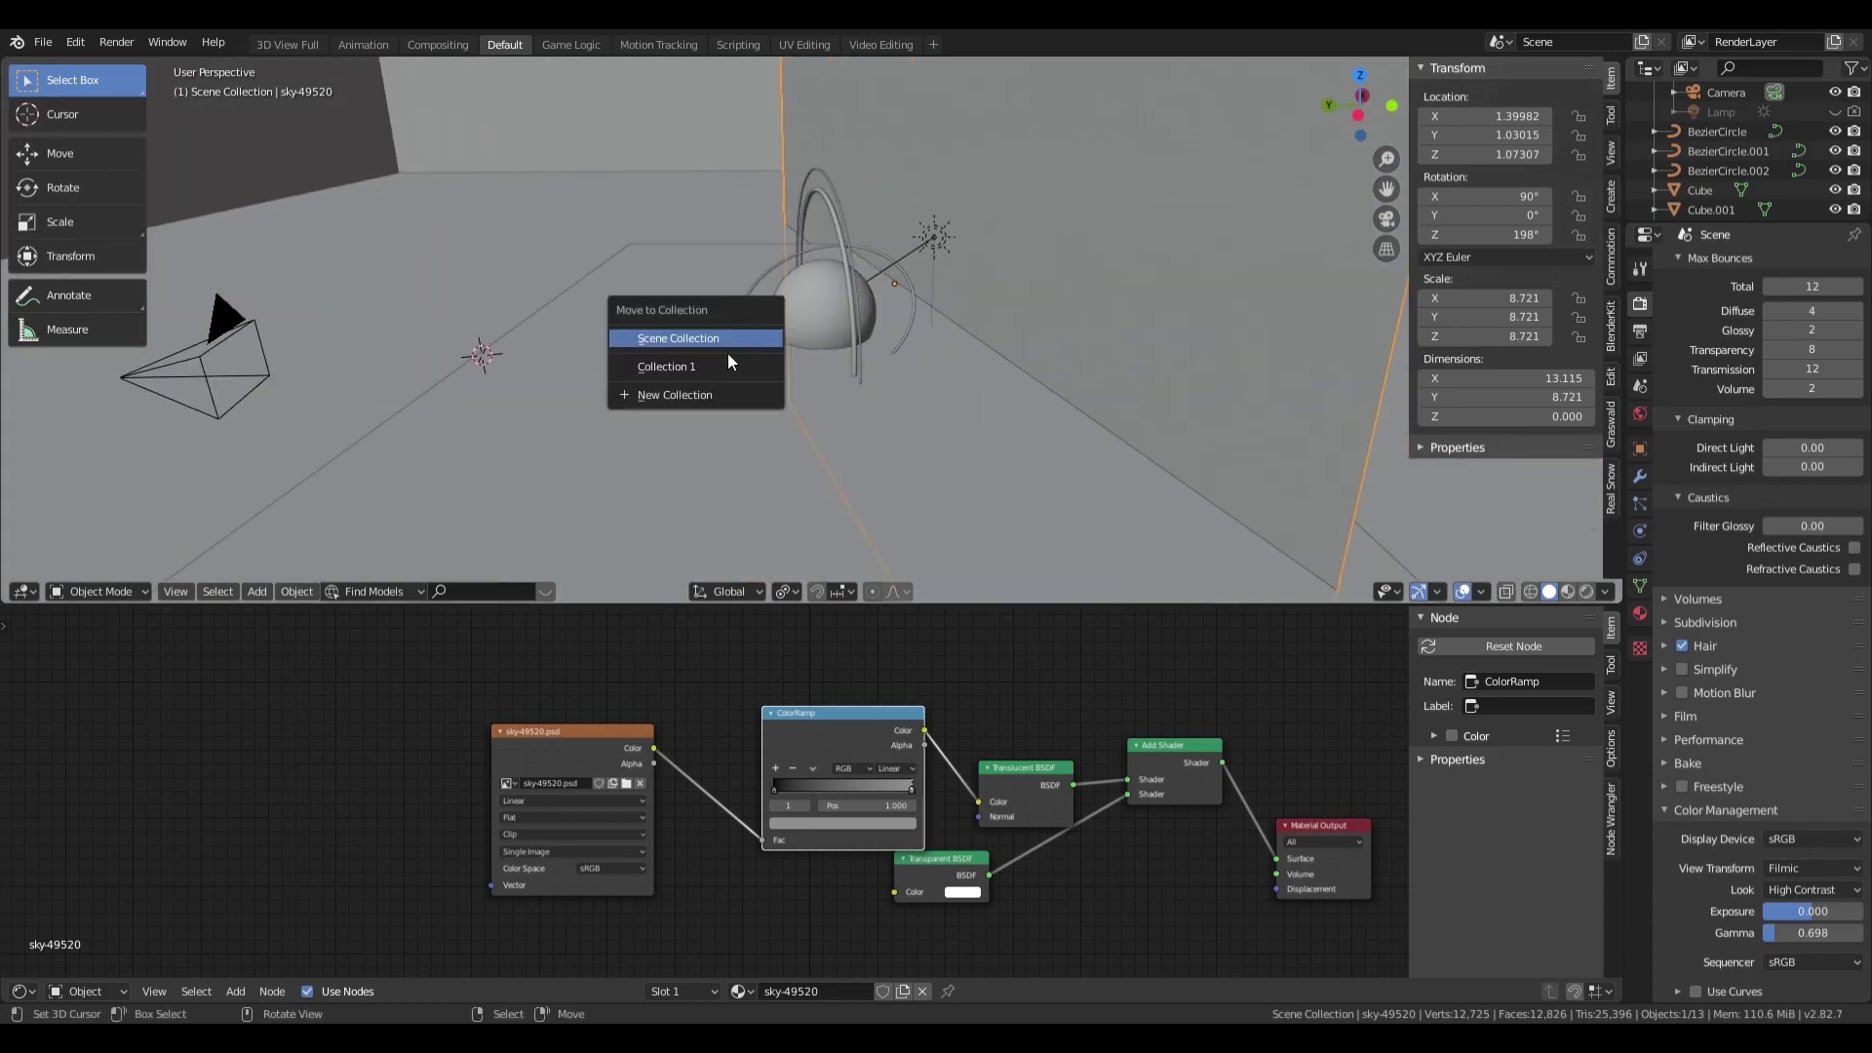
pyautogui.click(1674, 132)
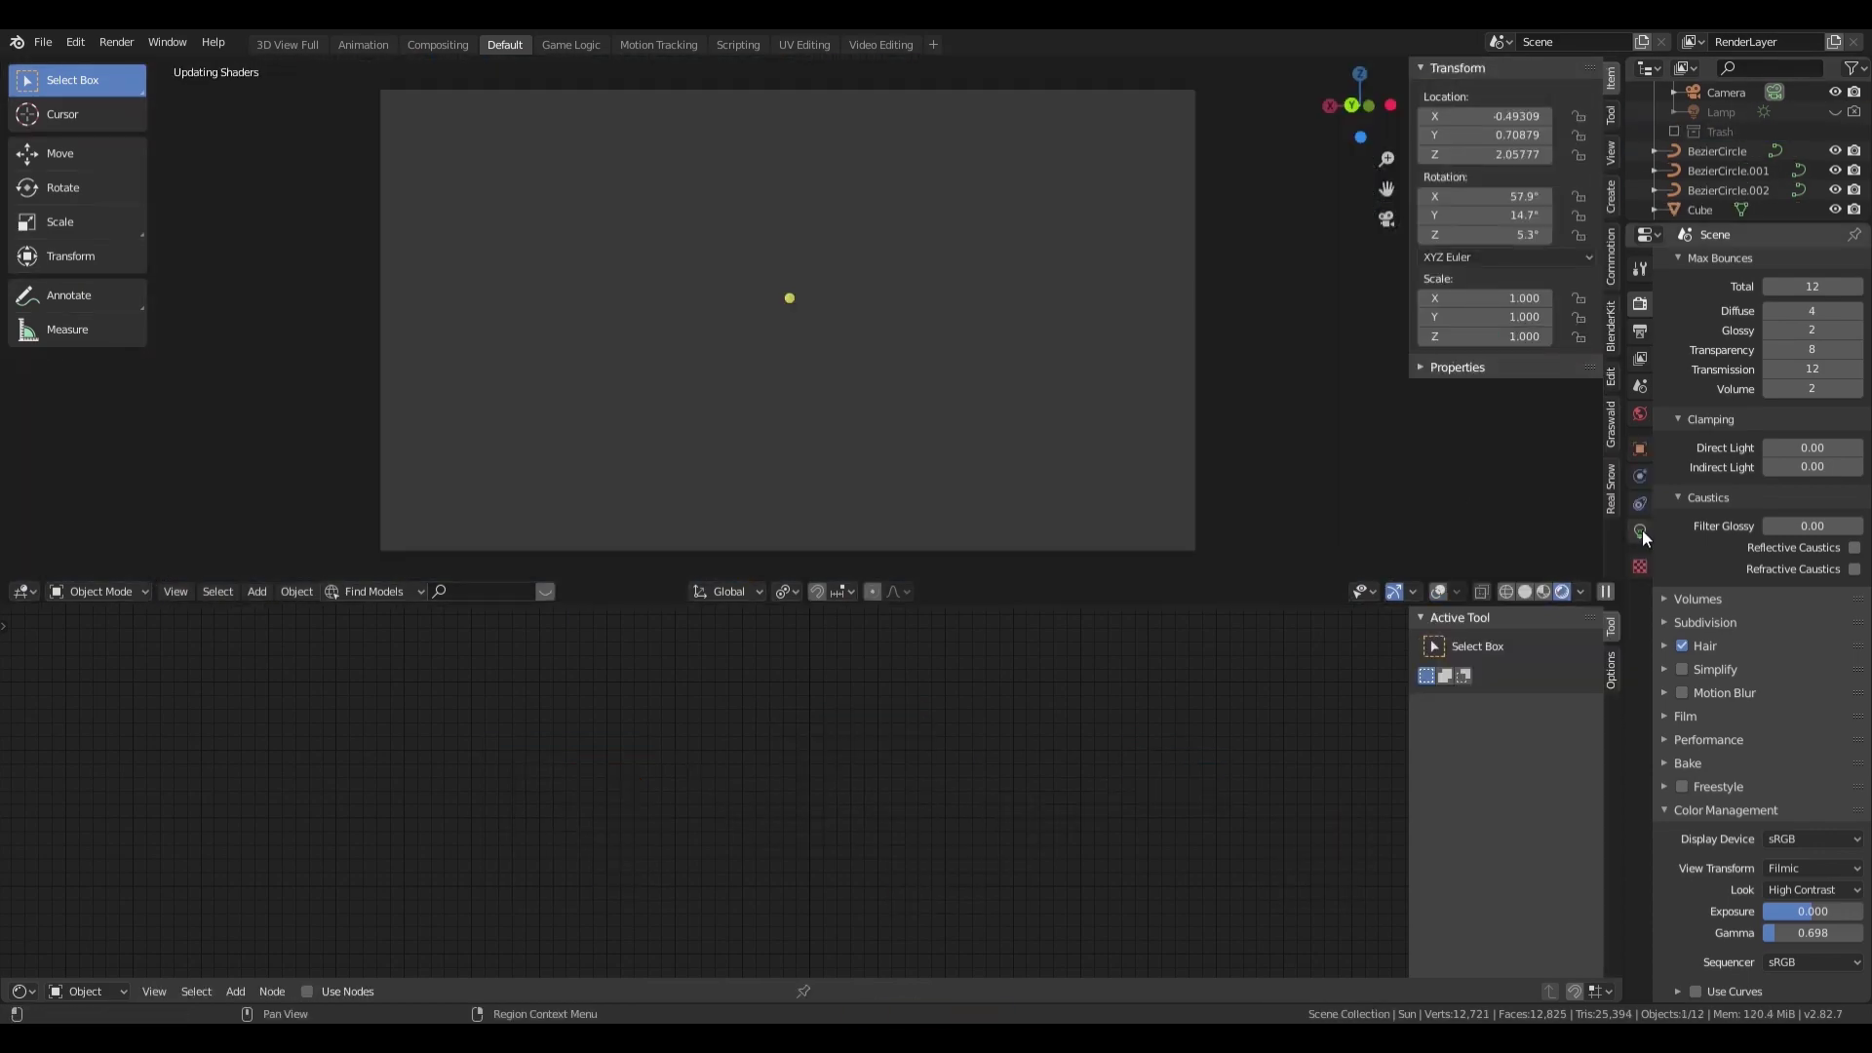
# Step: Increase the sun light's angle and set the camera's depth of field f-stop to 2
pyautogui.moveTo(1811, 422); pyautogui.dragTo(1844, 423)
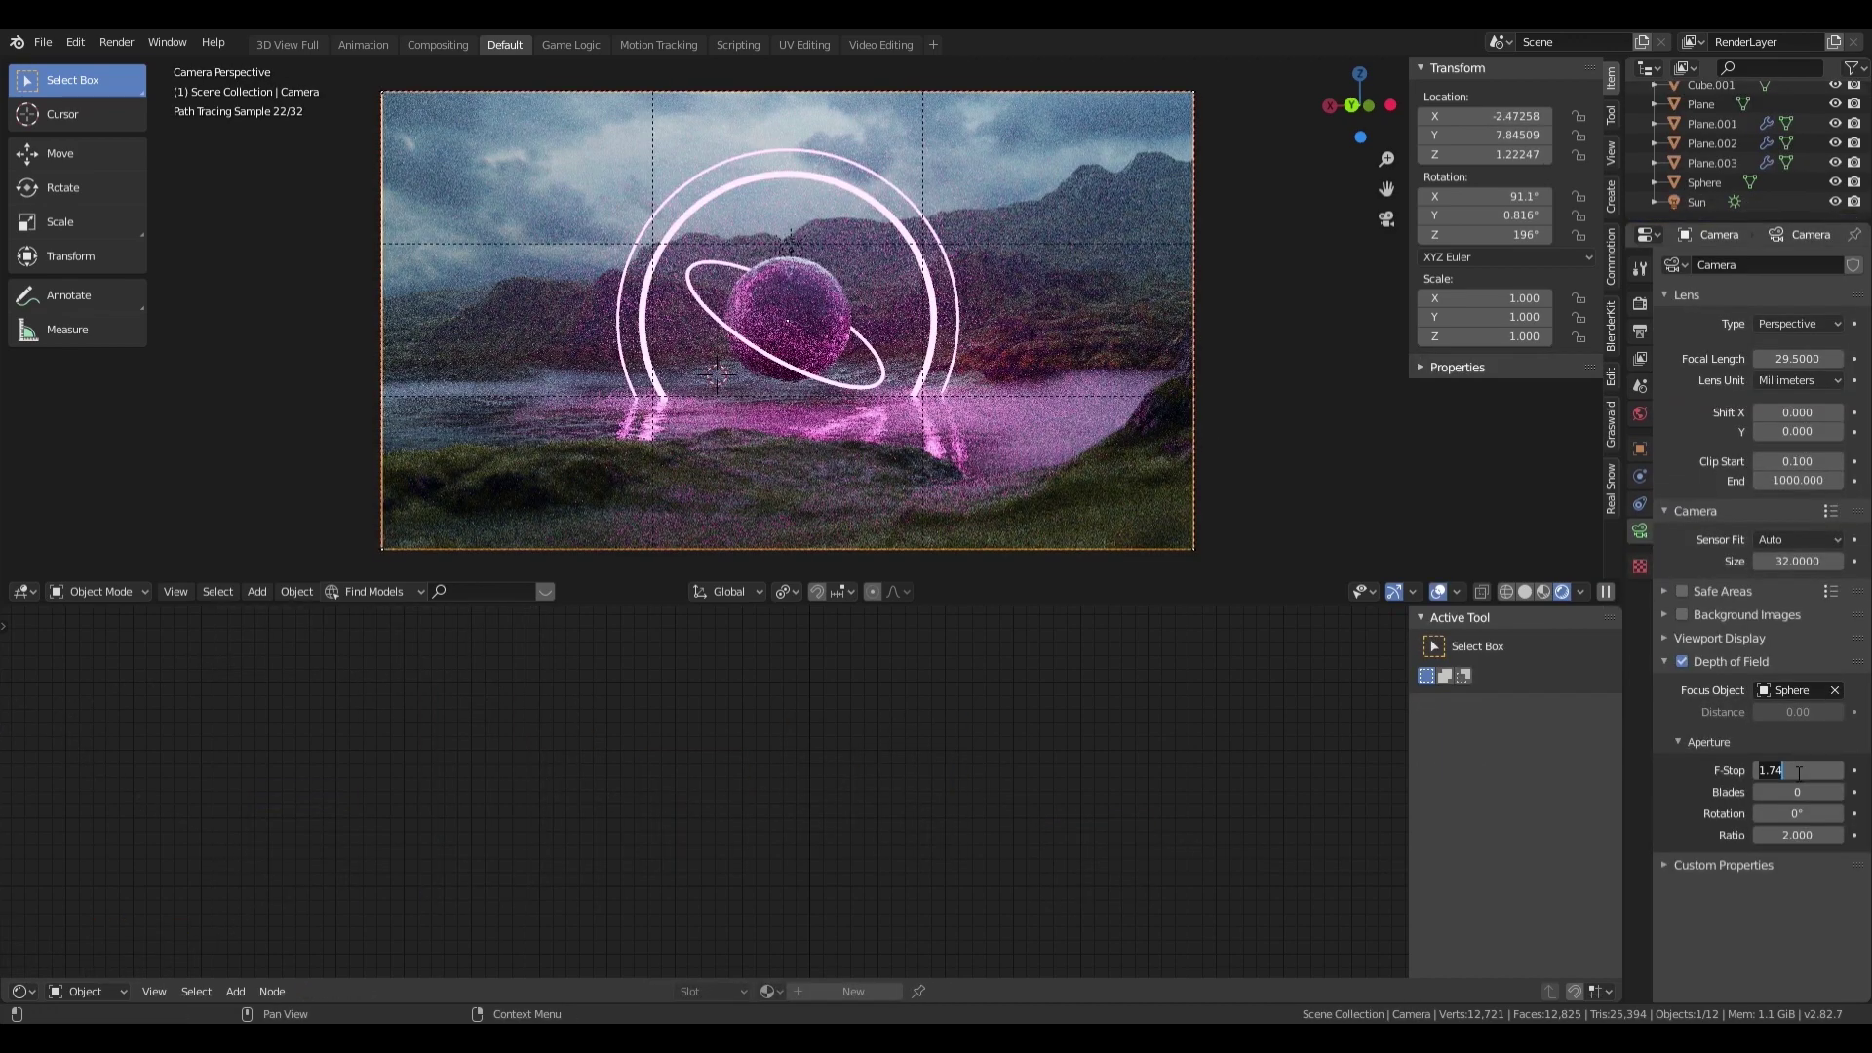
pyautogui.write('2')
pyautogui.press('Return')
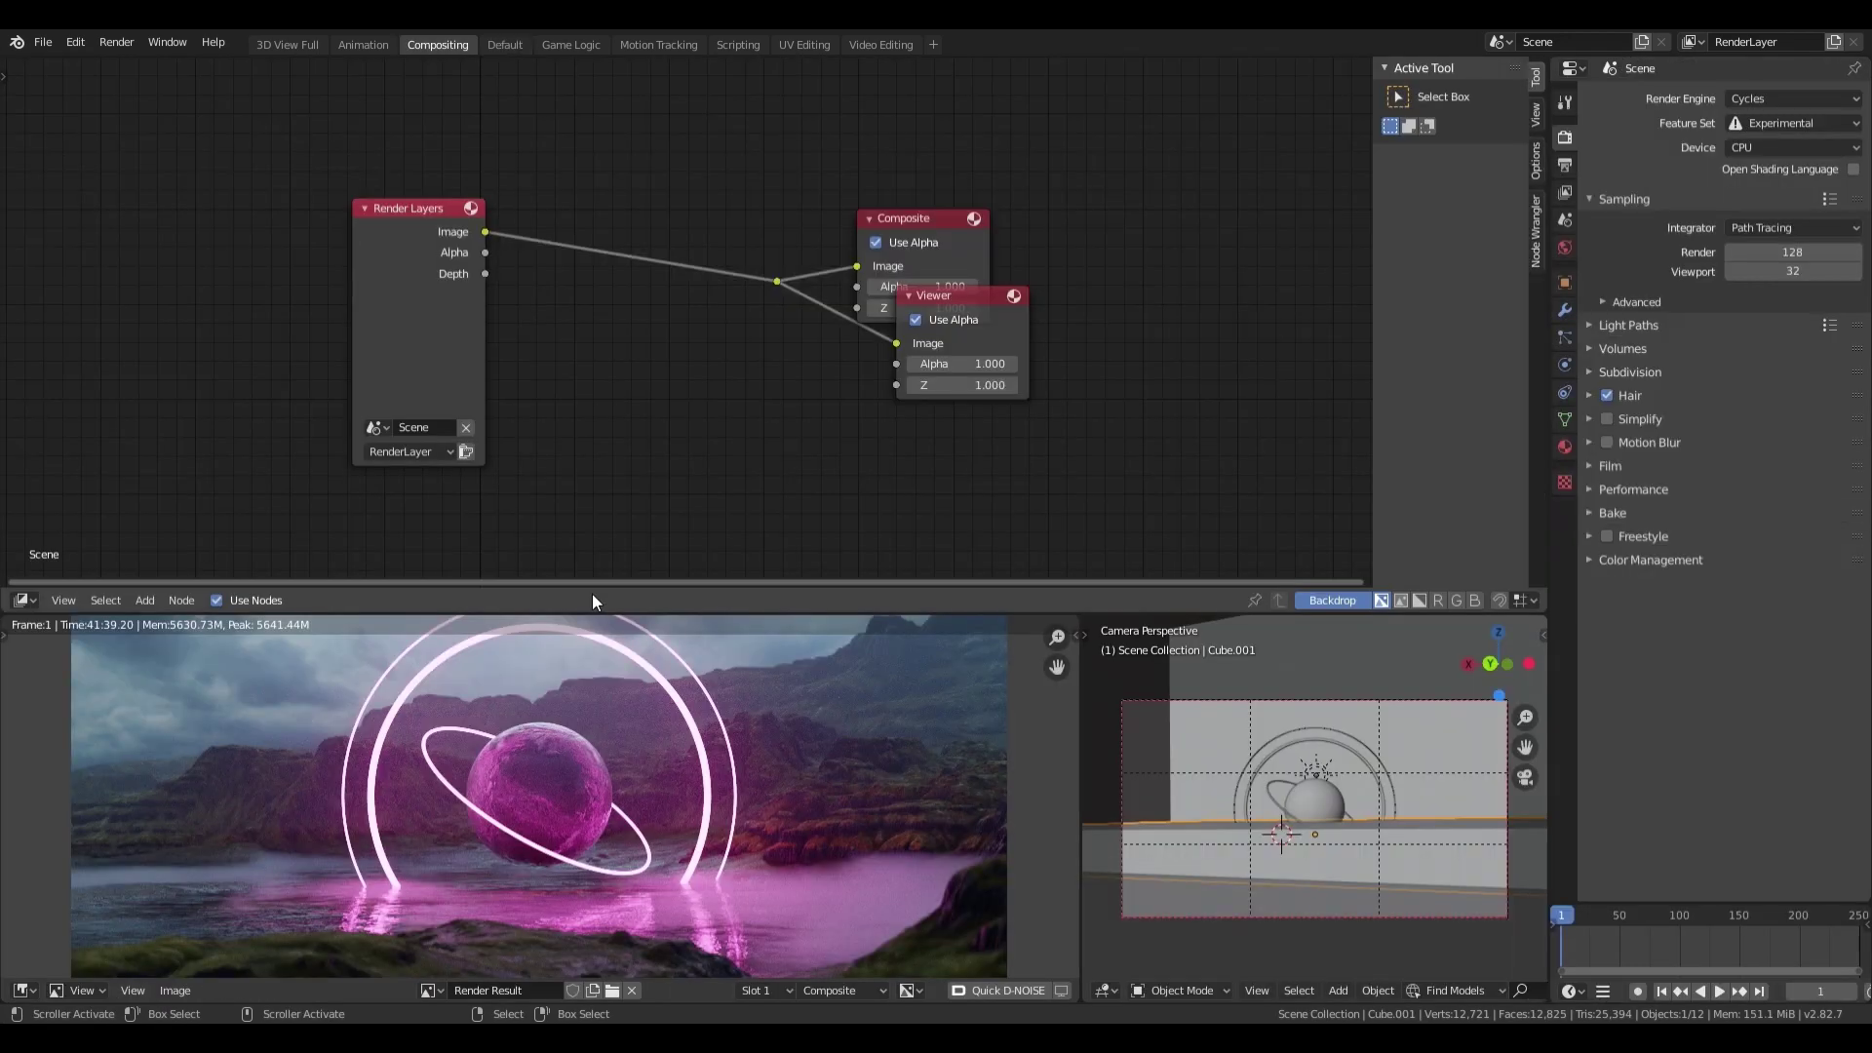
# Step: Add a Fog Glow Glare node to the rendered image with mix -0.670, threshold 0.080 and size 9
pyautogui.scroll(3, 632, 326)
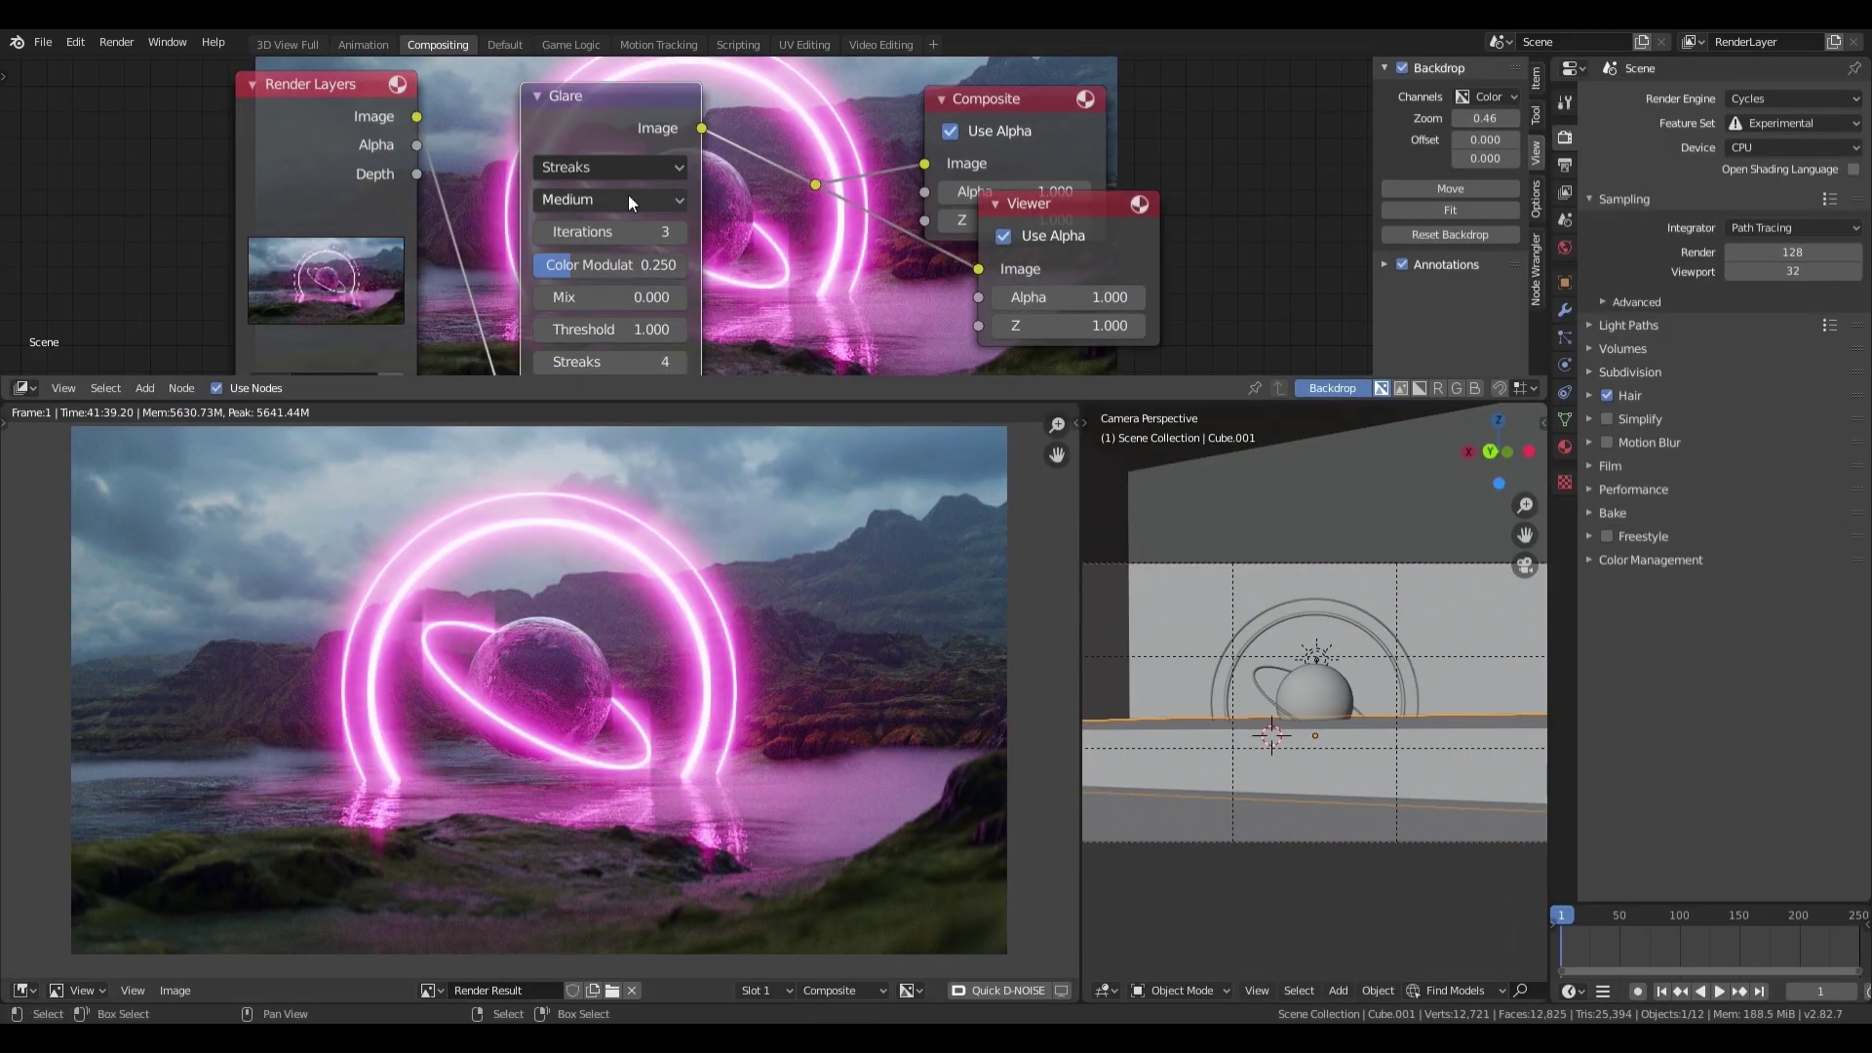
pyautogui.scroll(2, 608, 237)
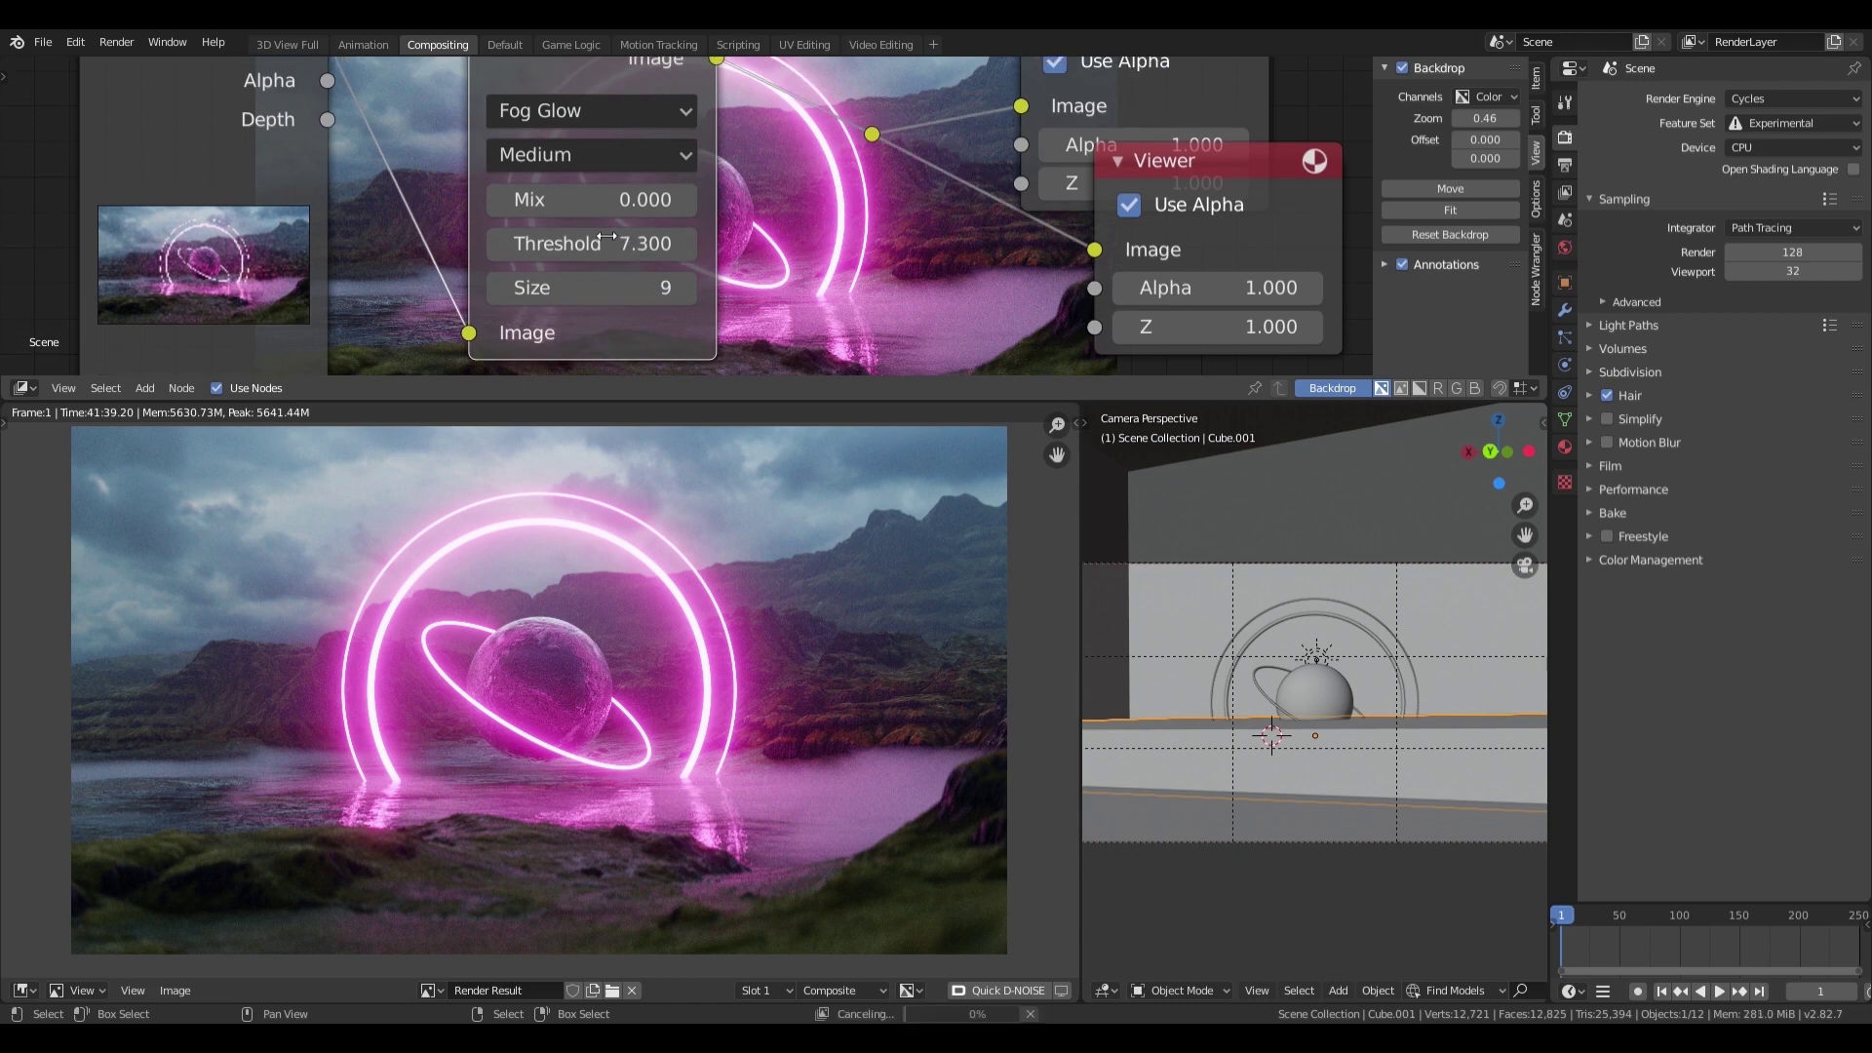
pyautogui.moveTo(602, 245); pyautogui.dragTo(624, 206)
# Step: Insert an RGB Curves node after the Glare node and shape its combined curve to brighten the shadows slightly
pyautogui.hotkey('shift', 'a')
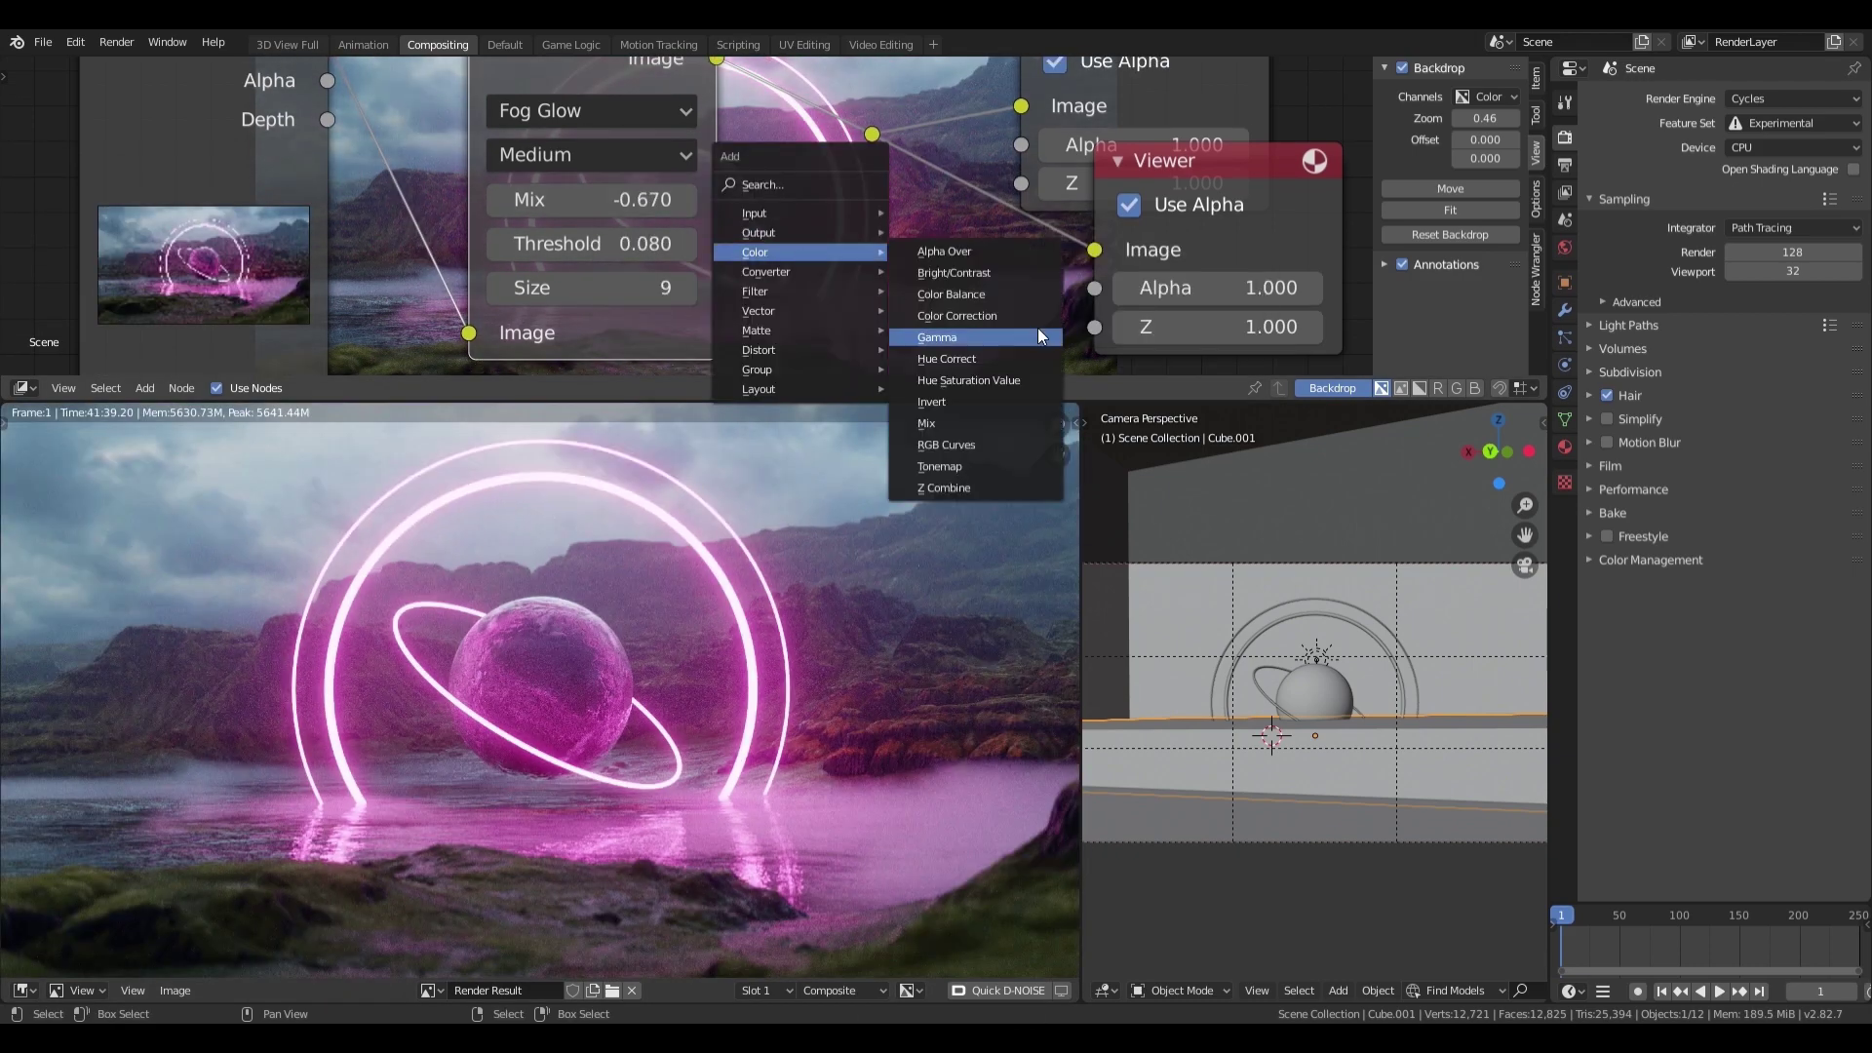
pyautogui.click(941, 435)
pyautogui.click(804, 314)
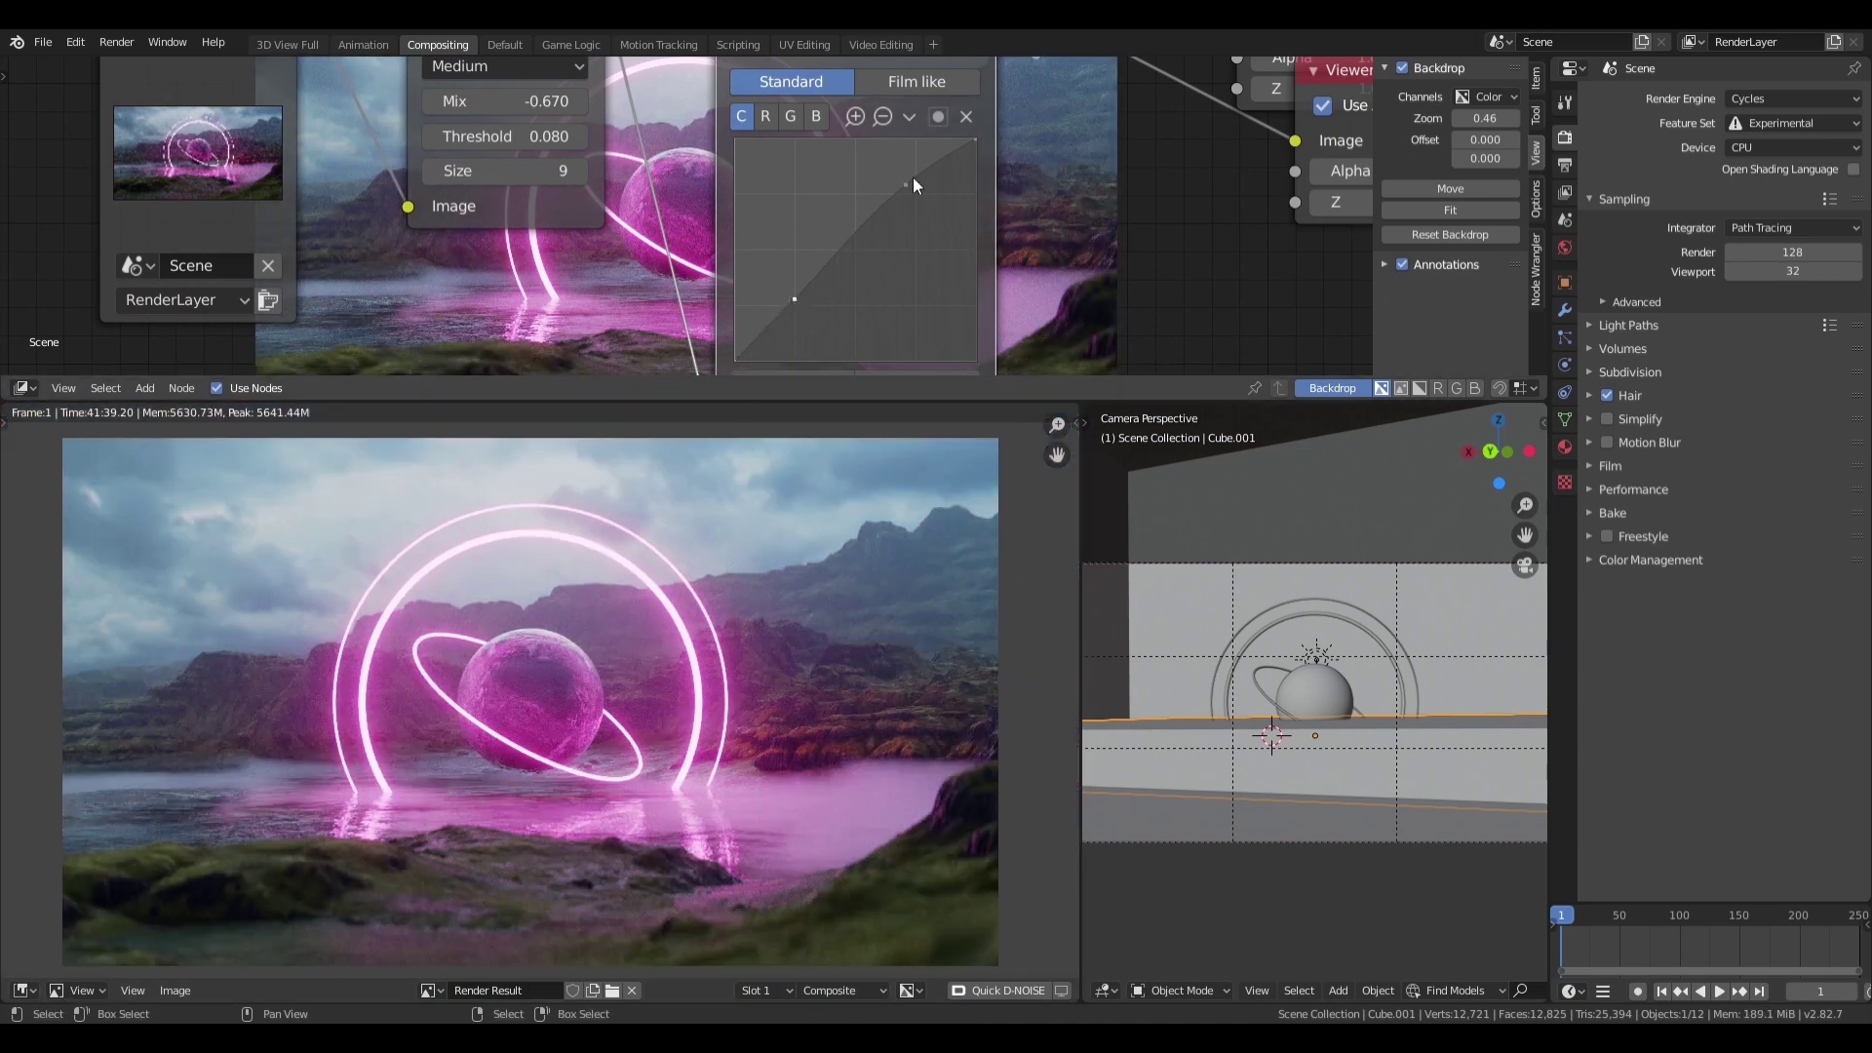
pyautogui.click(790, 116)
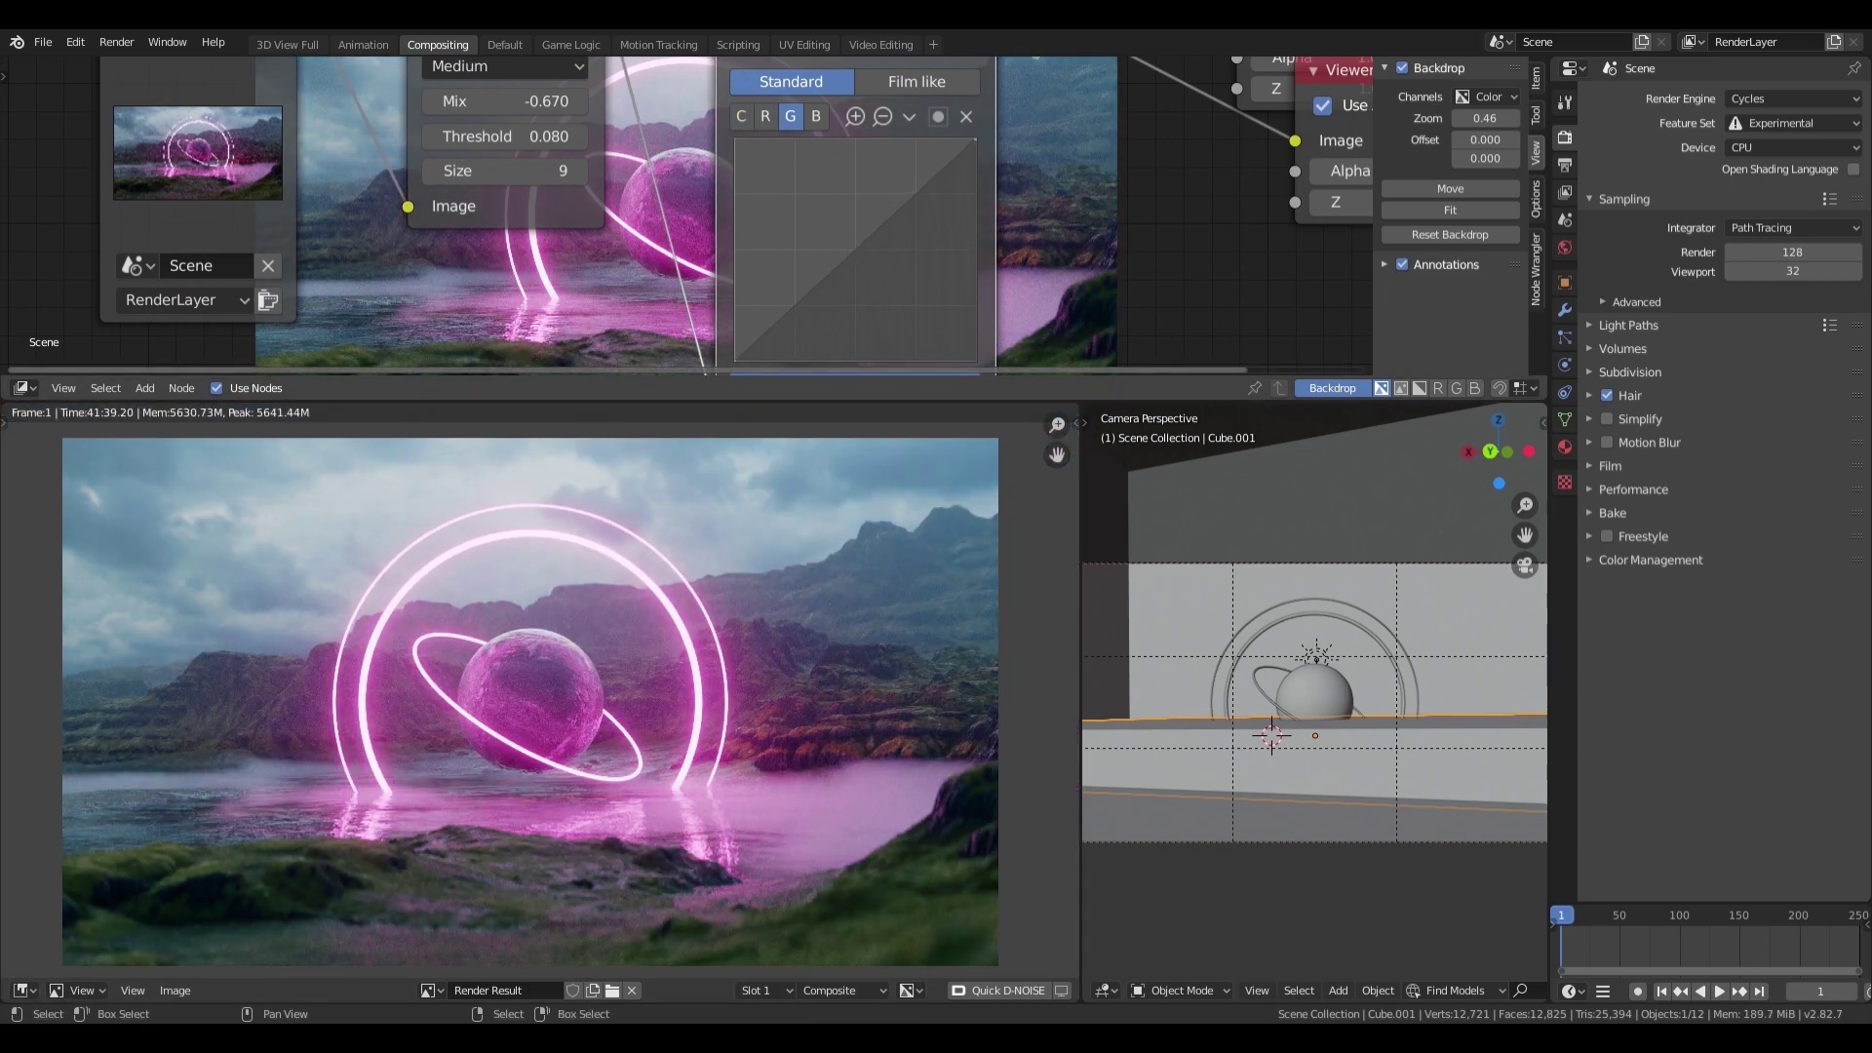
# Step: Add a Color Balance node using Offset/Power/Slope (ASC-CDL) and adjust the Power wheel's tint toward red and its brightness
pyautogui.scroll(-2, 1096, 181)
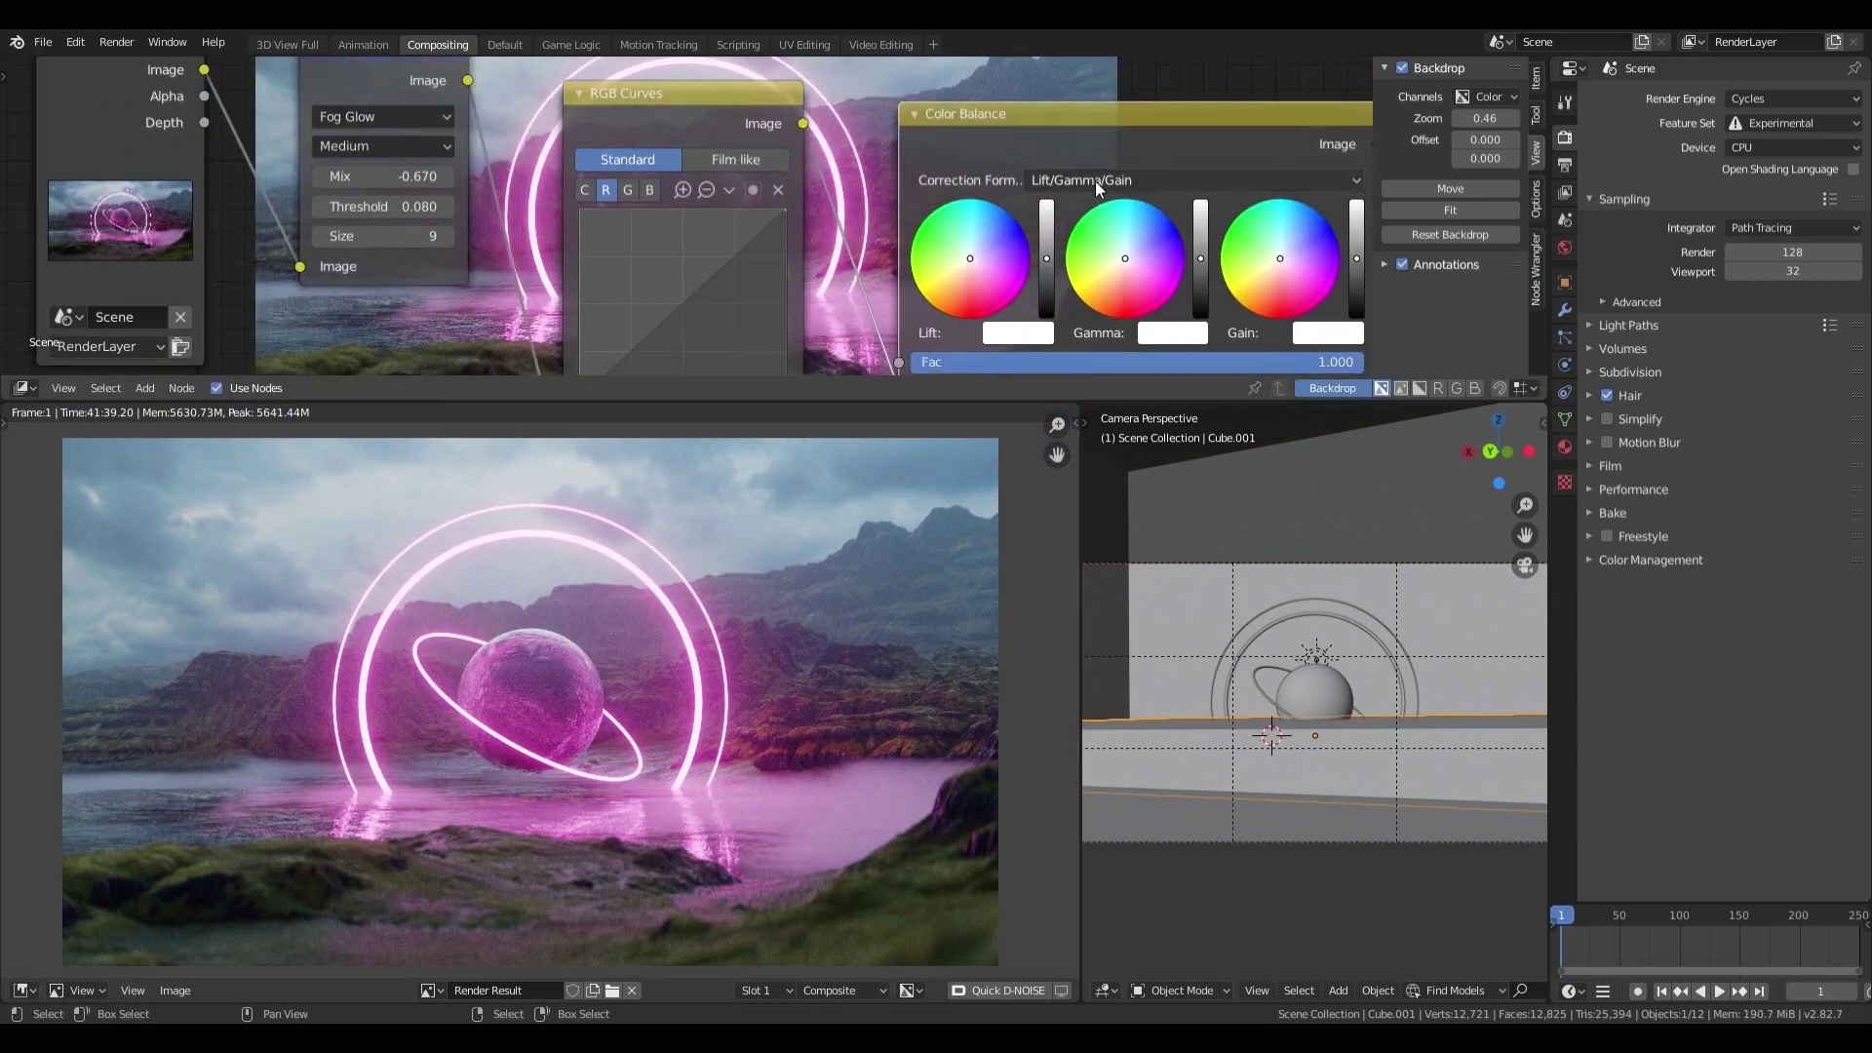
pyautogui.click(984, 224)
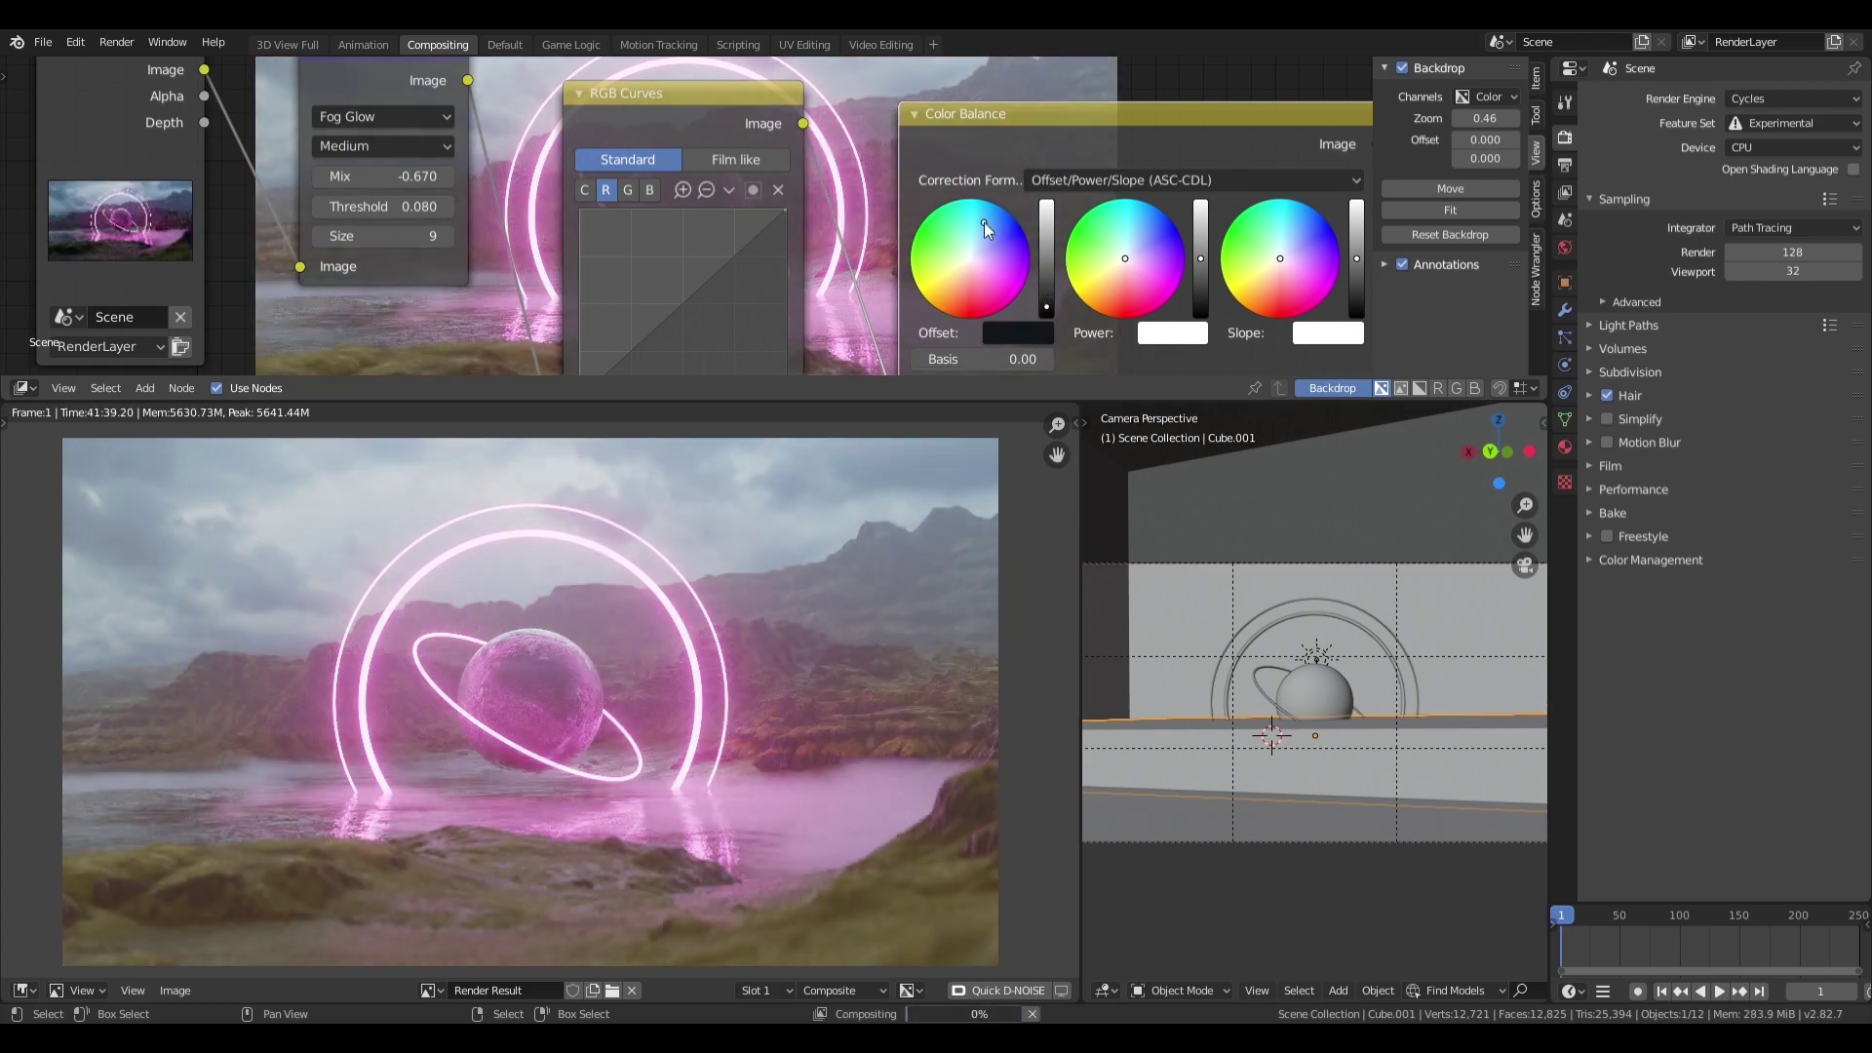
pyautogui.click(1115, 291)
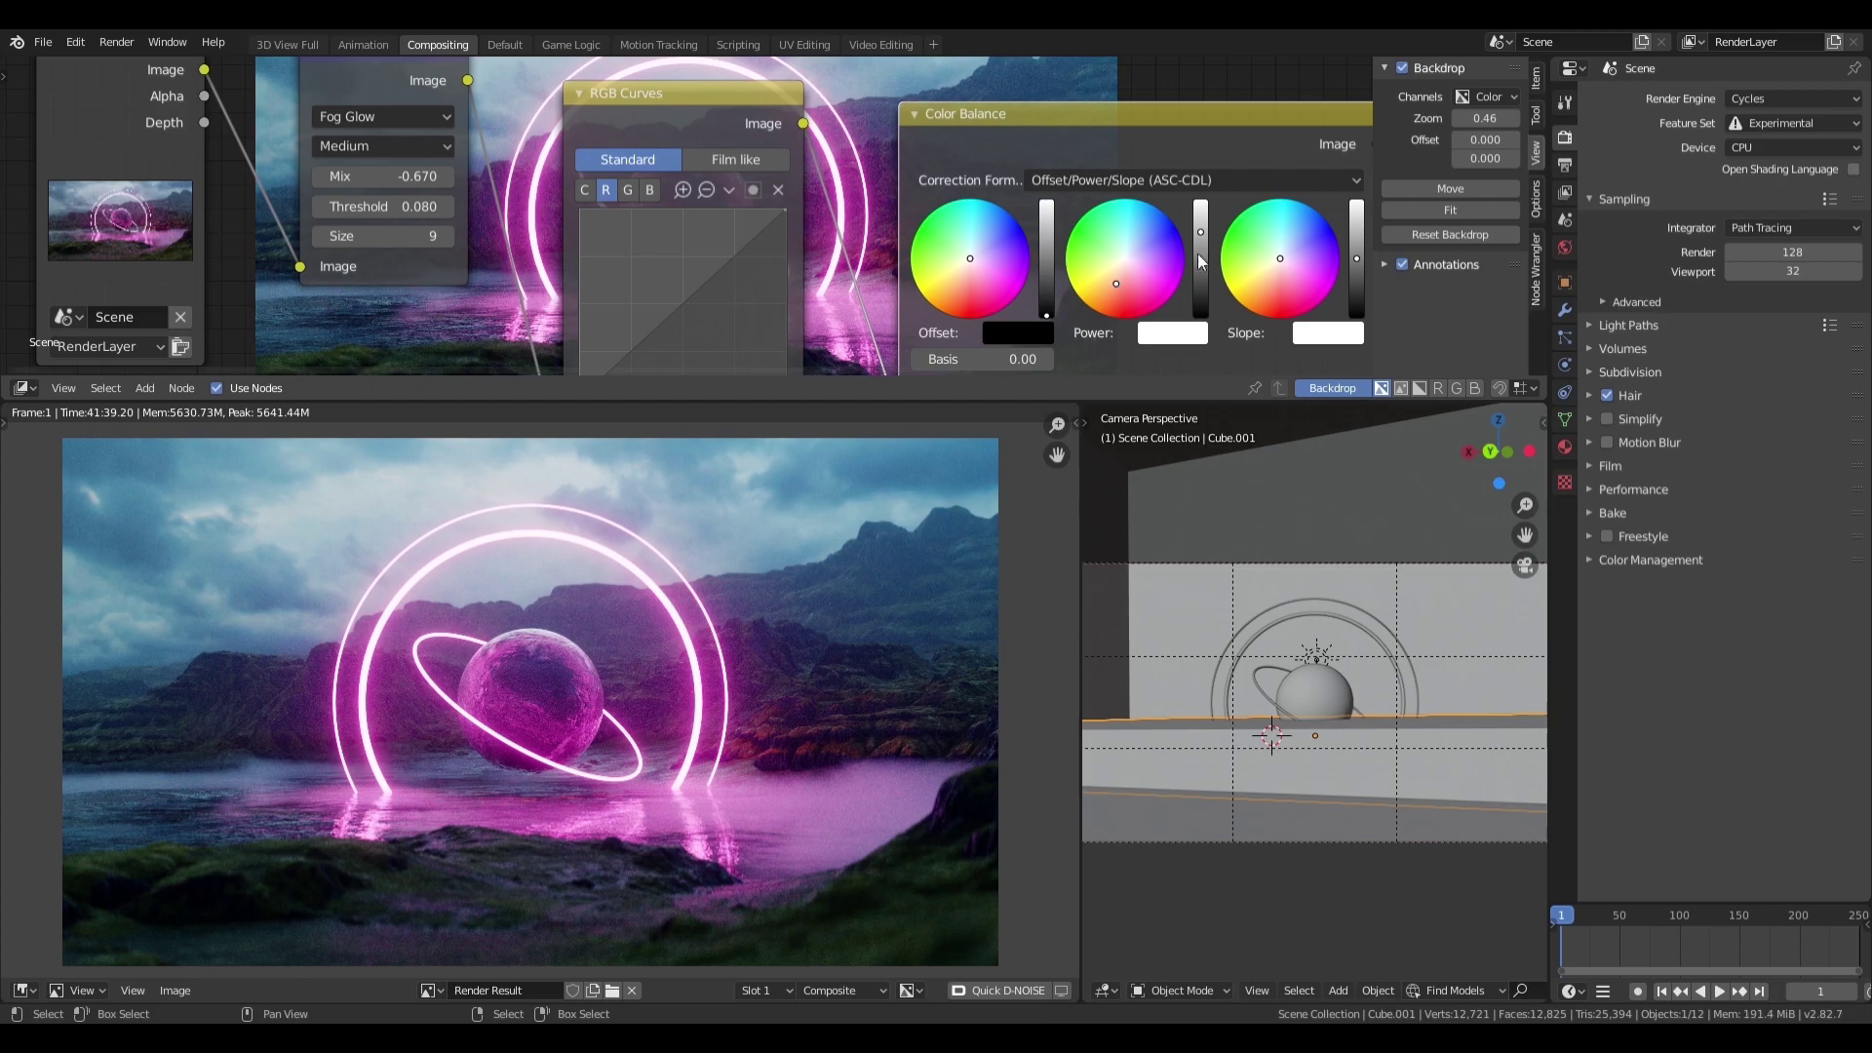
pyautogui.click(1201, 242)
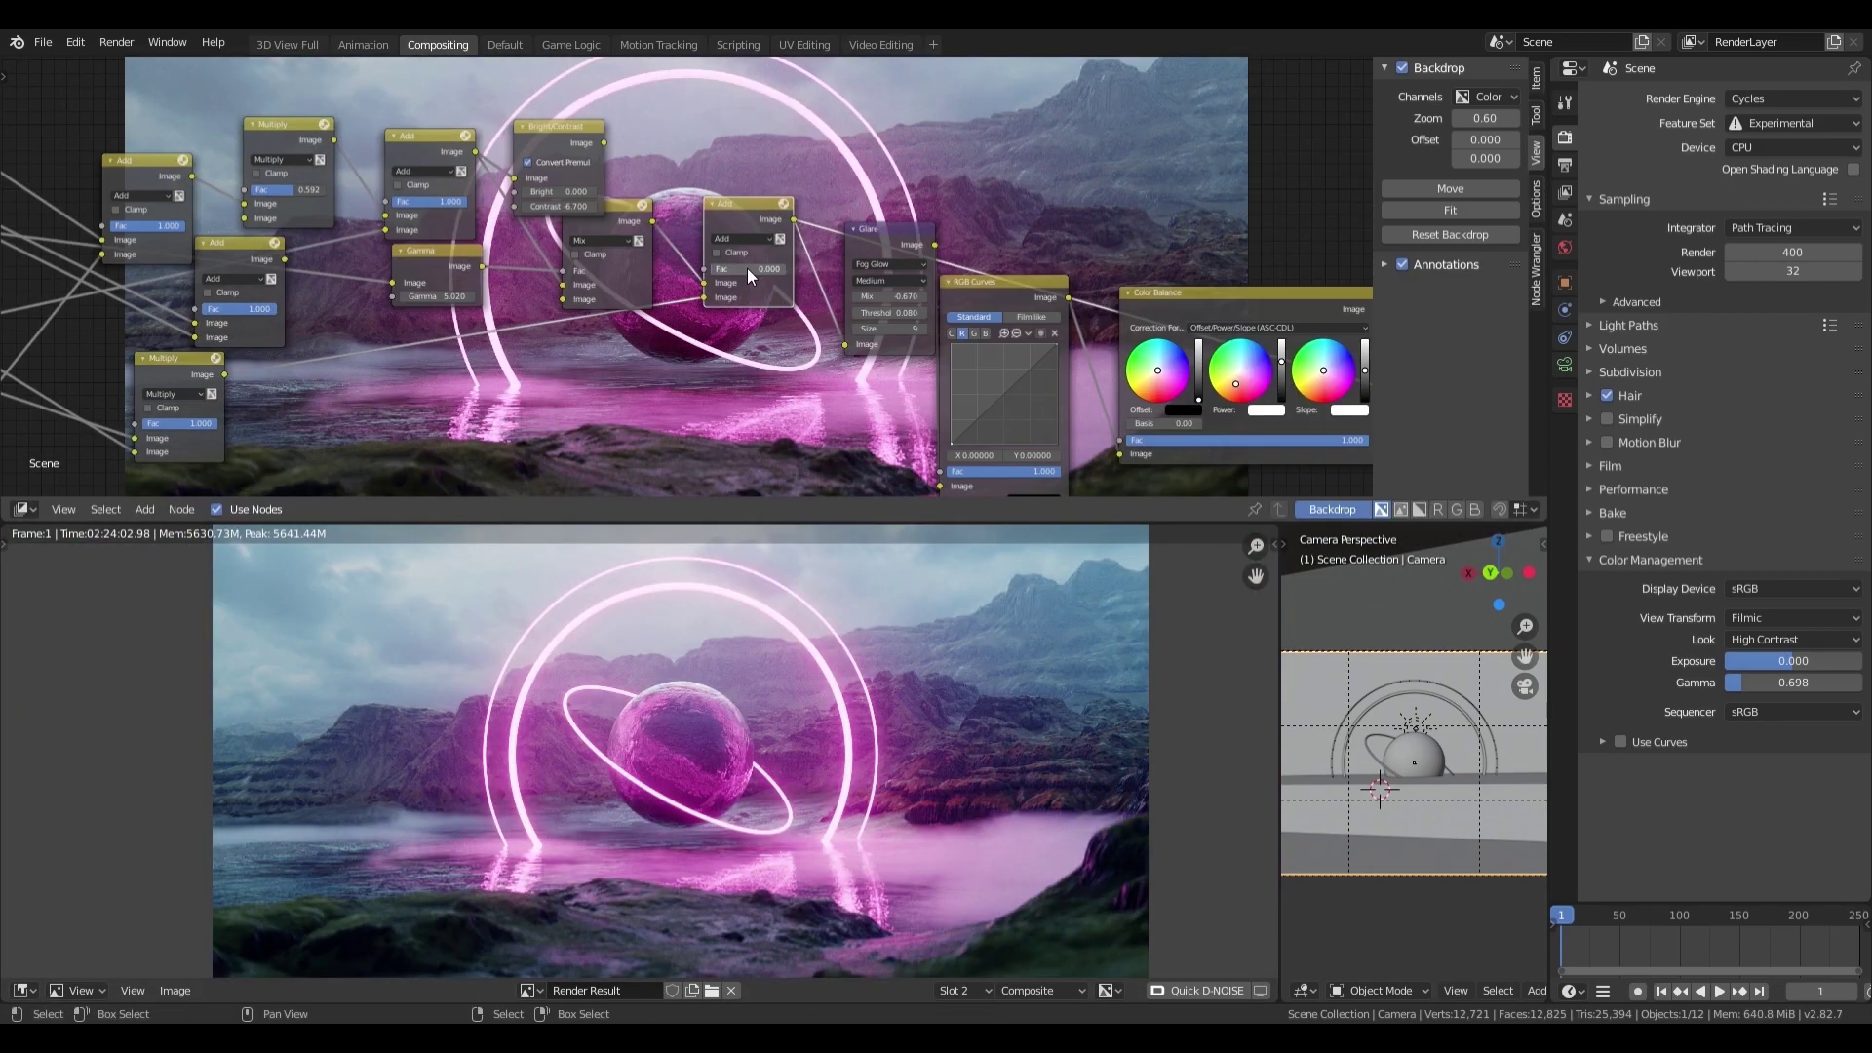
pyautogui.scroll(4, 973, 679)
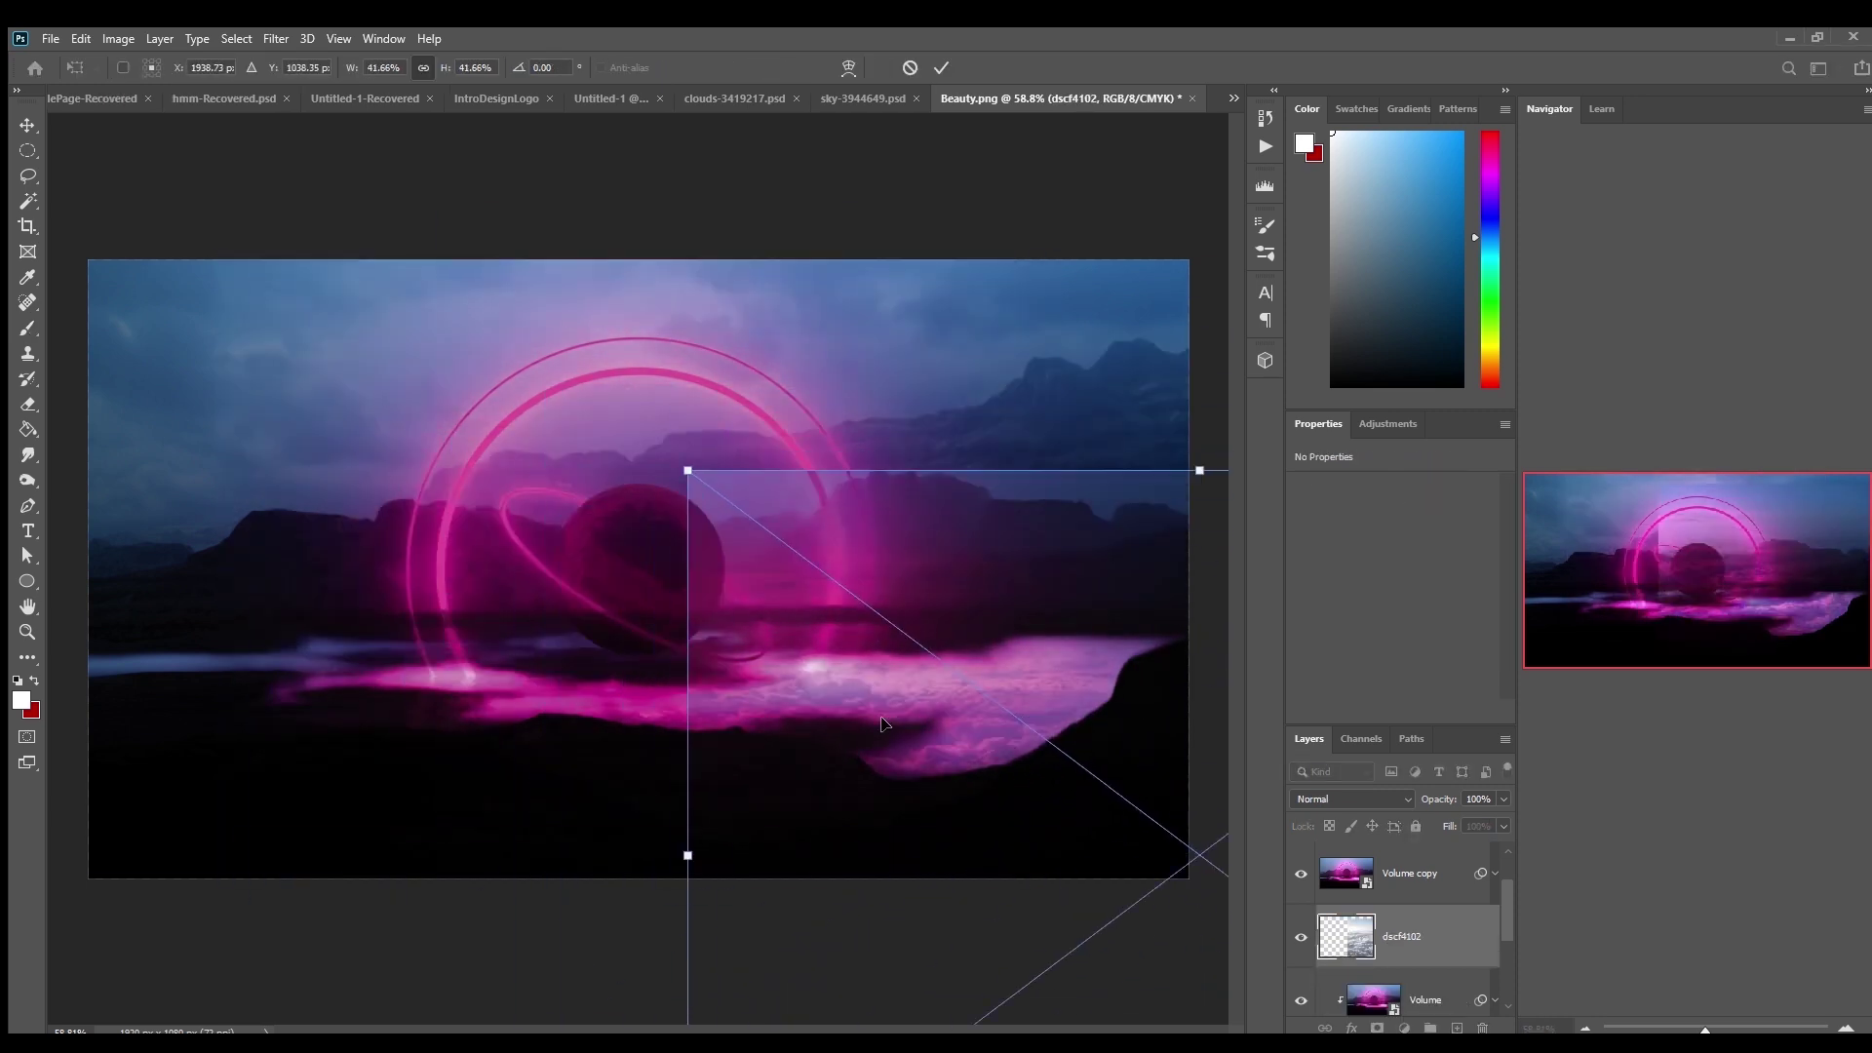
# Step: In Photoshop, blend the placed dscf4102 image into the lake's mist with a layer mask and the Soft Light mode
pyautogui.hotkey('ctrl', '2')
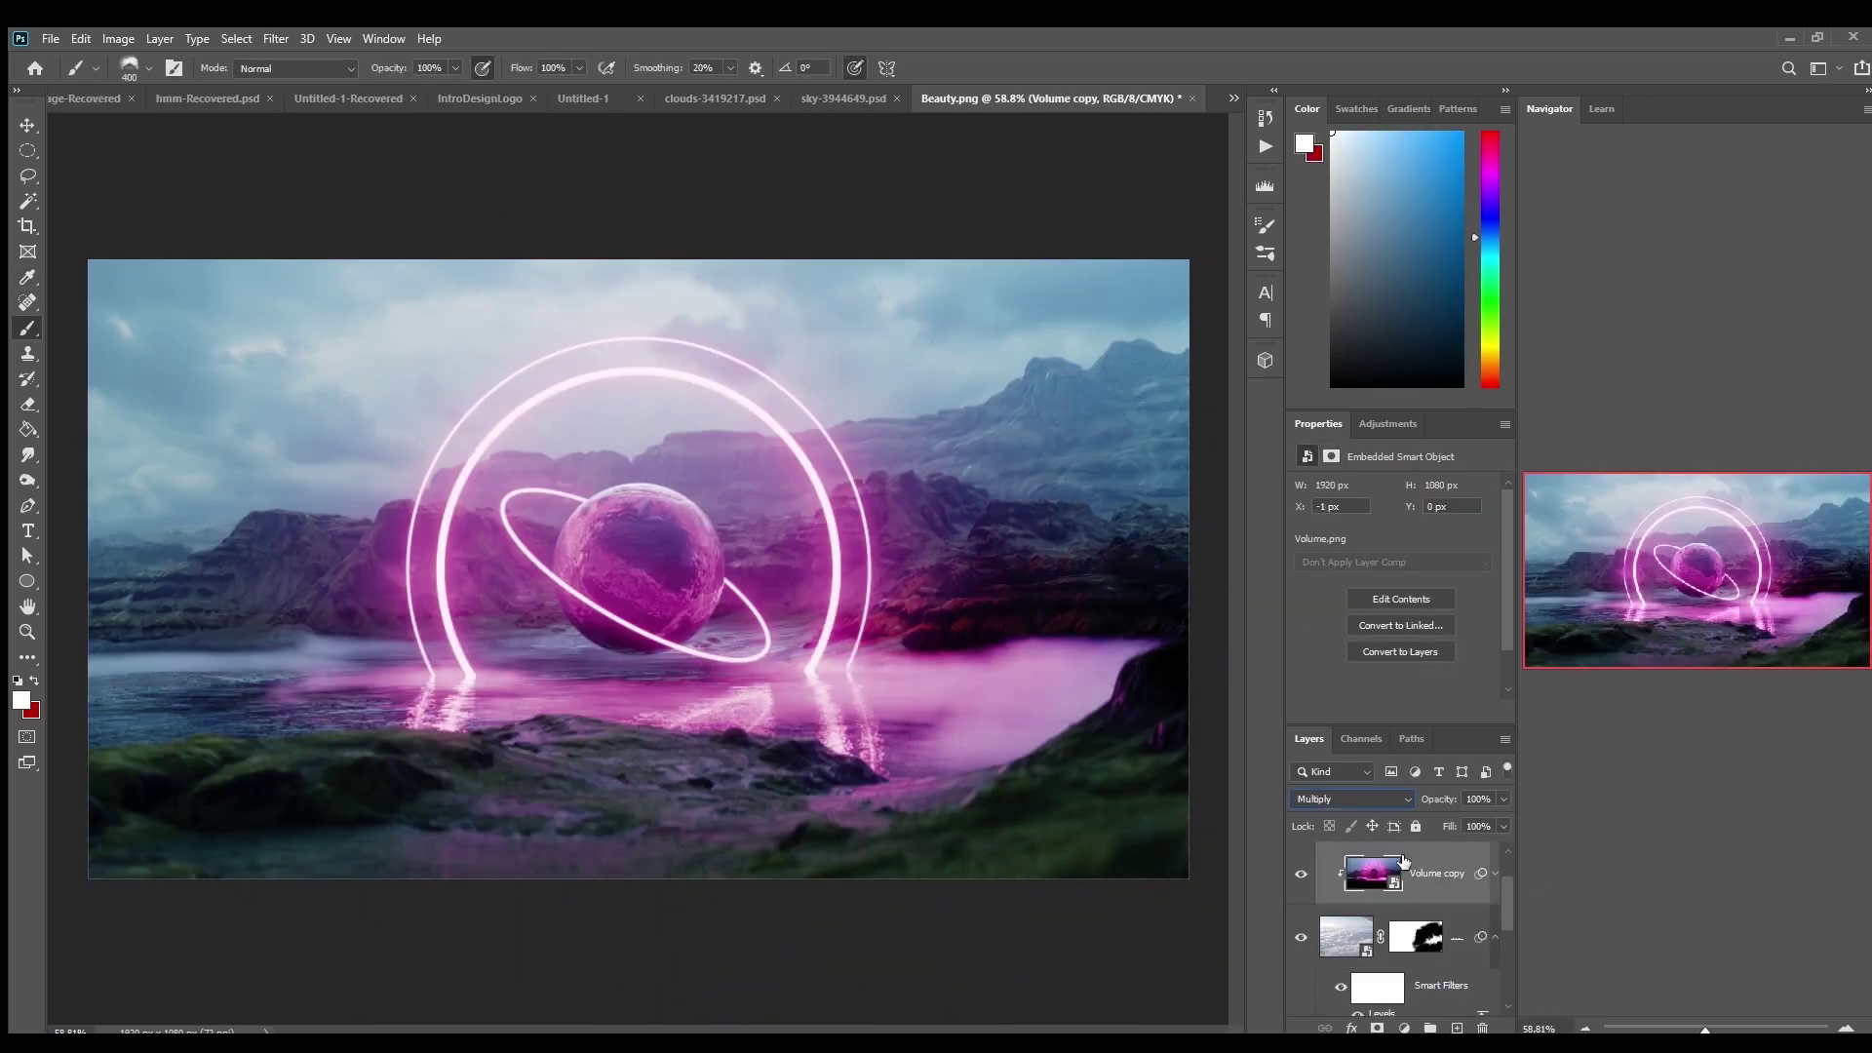
pyautogui.hotkey('alt', '[')
pyautogui.hotkey('ctrl', '\\')
pyautogui.press('b')
pyautogui.keyDown('alt'); pyautogui.scroll(5, 897, 435); pyautogui.keyUp('alt')
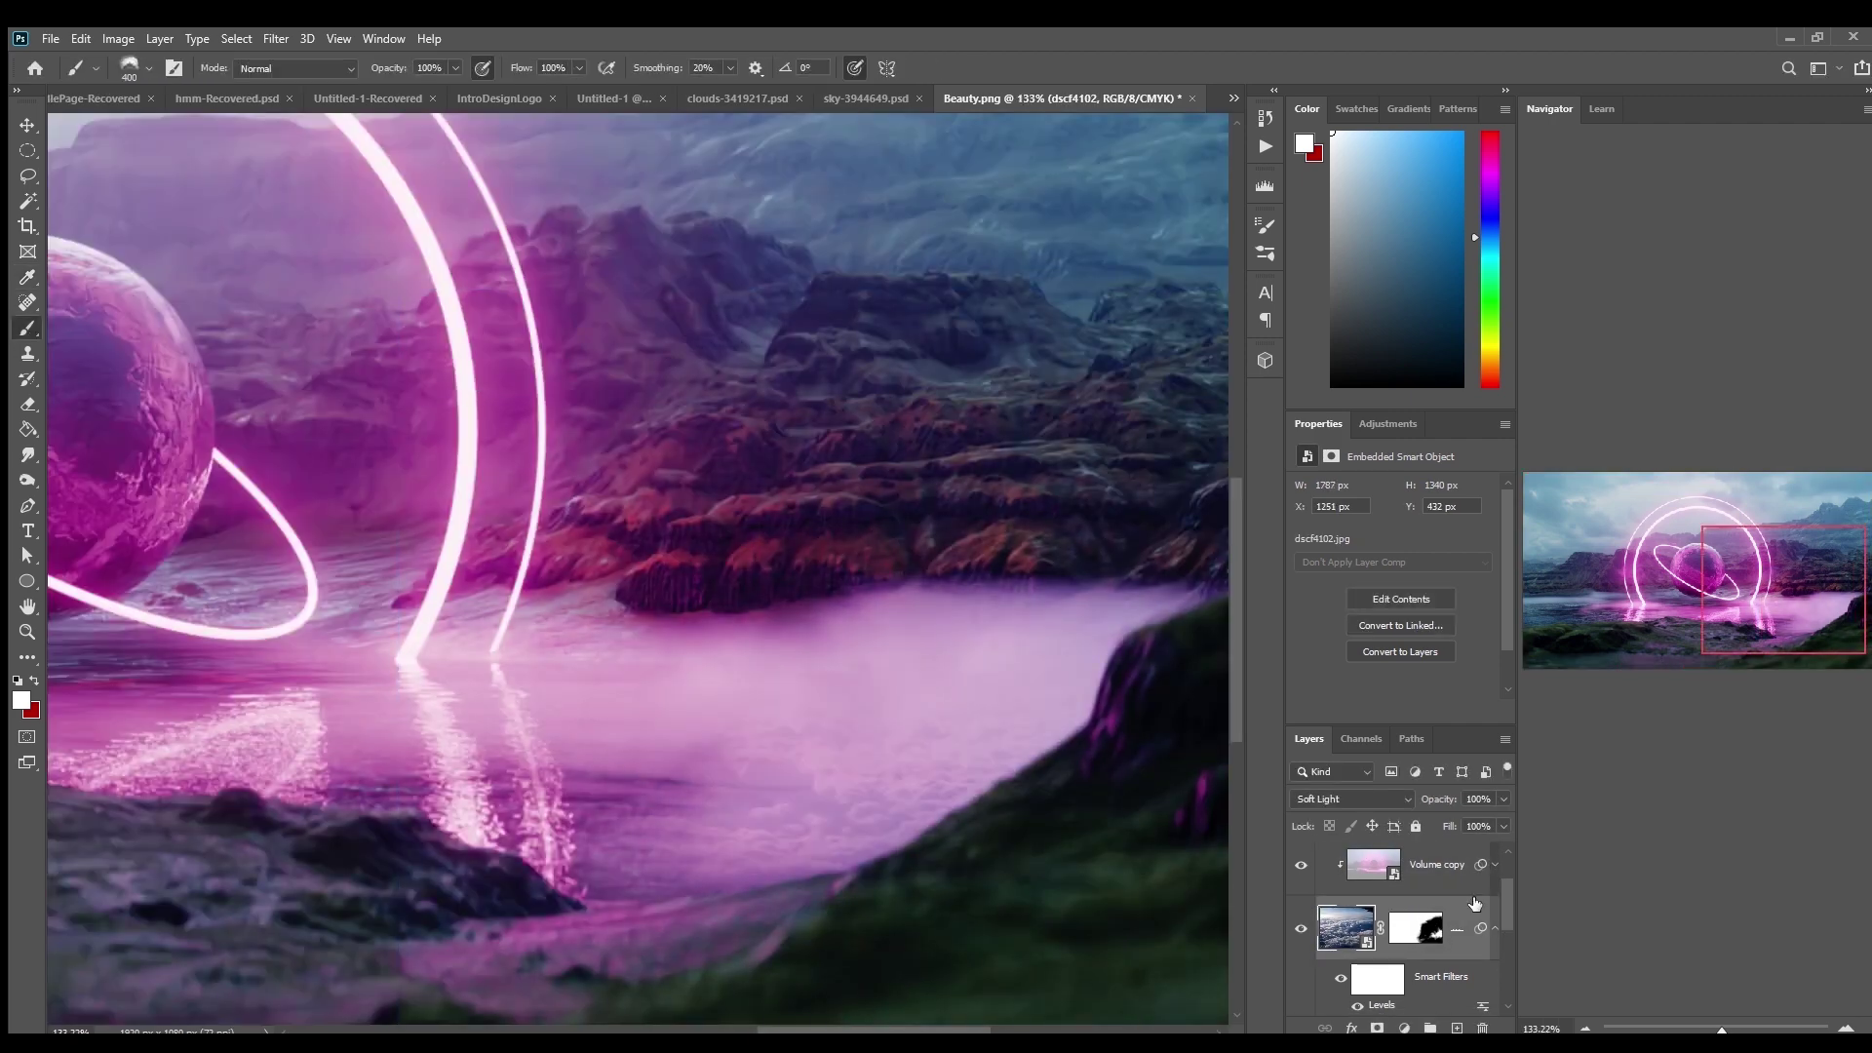
pyautogui.keyDown('alt'); pyautogui.scroll(-3, 1194, 925); pyautogui.keyUp('alt')
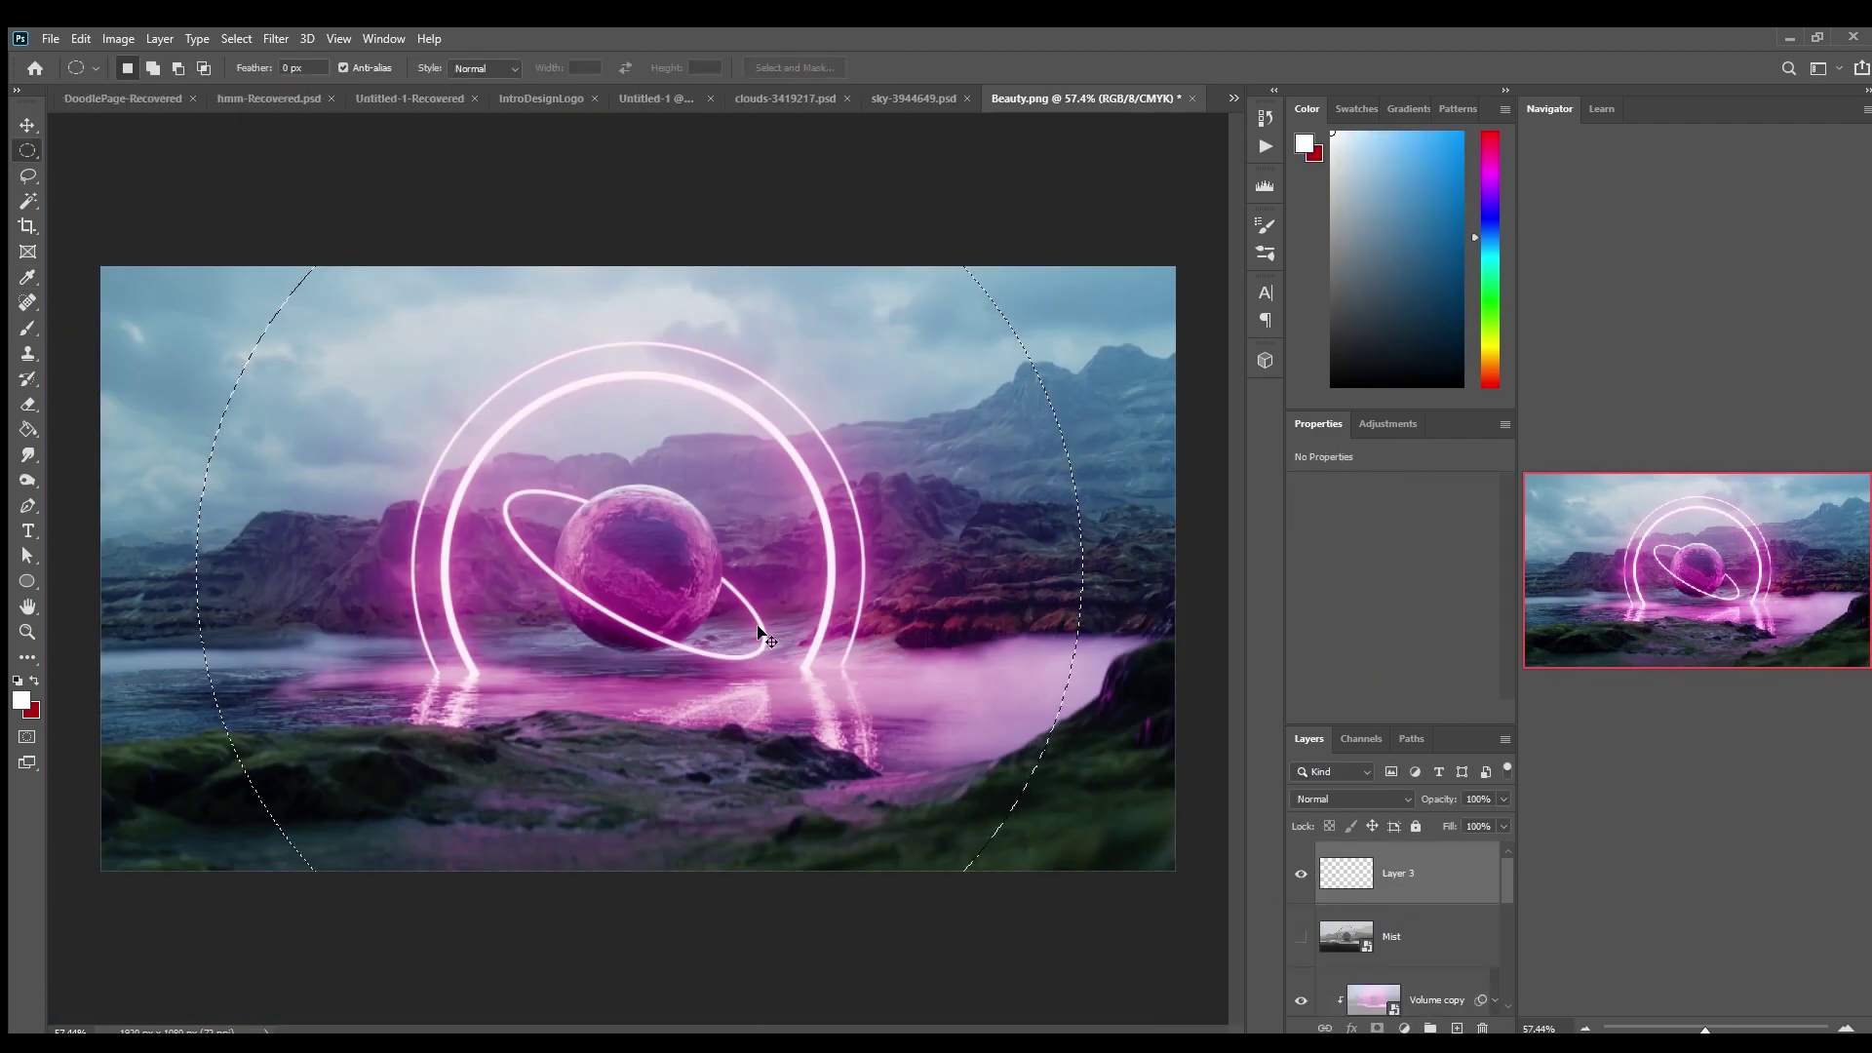
# Step: Try to fill the large elliptical selection around the rings on Layer 3 with the foreground color
pyautogui.press('g')
pyautogui.click(852, 635)
pyautogui.moveTo(1398, 872); pyautogui.dragTo(1340, 894)
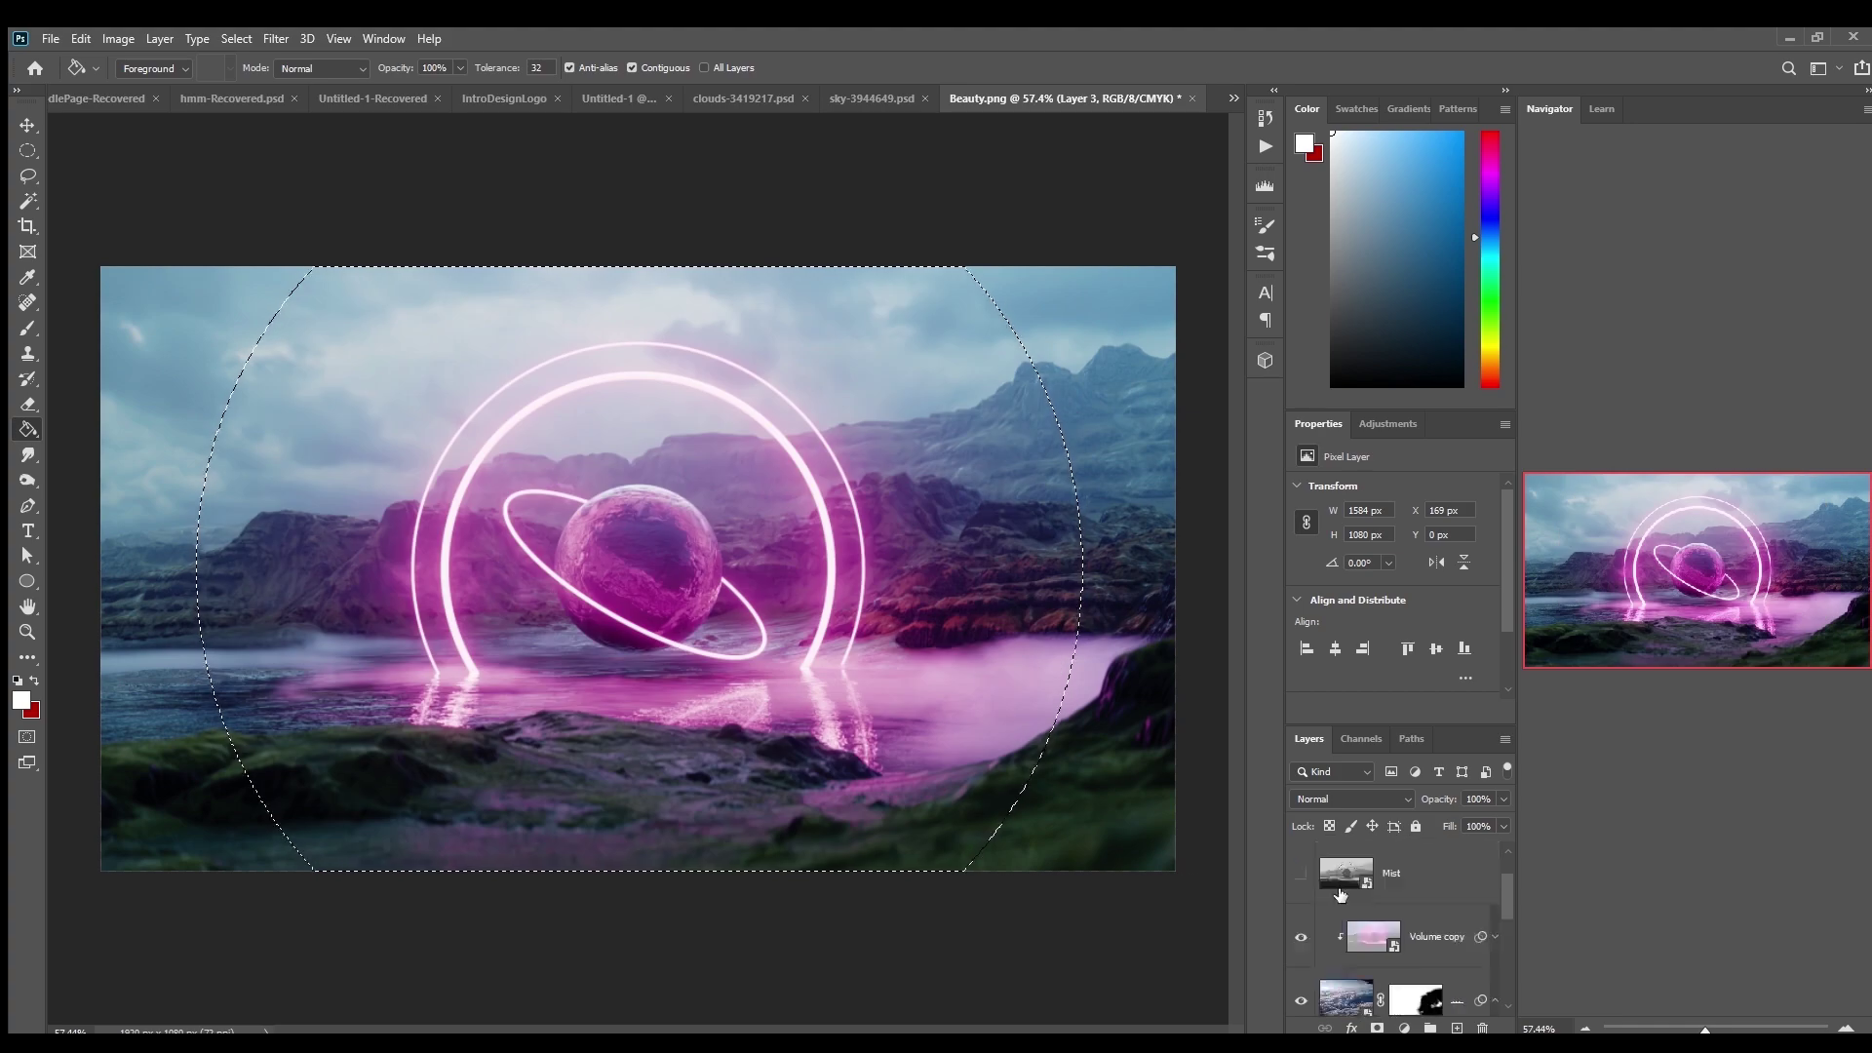
pyautogui.hotkey('ctrl', 'z')
# Step: Draw a narrower elliptical selection around the rings and invert it to select the image's outer sides
pyautogui.hotkey('alt', '[')
pyautogui.press('m')
pyautogui.hotkey('ctrl', 'shift', 'i')
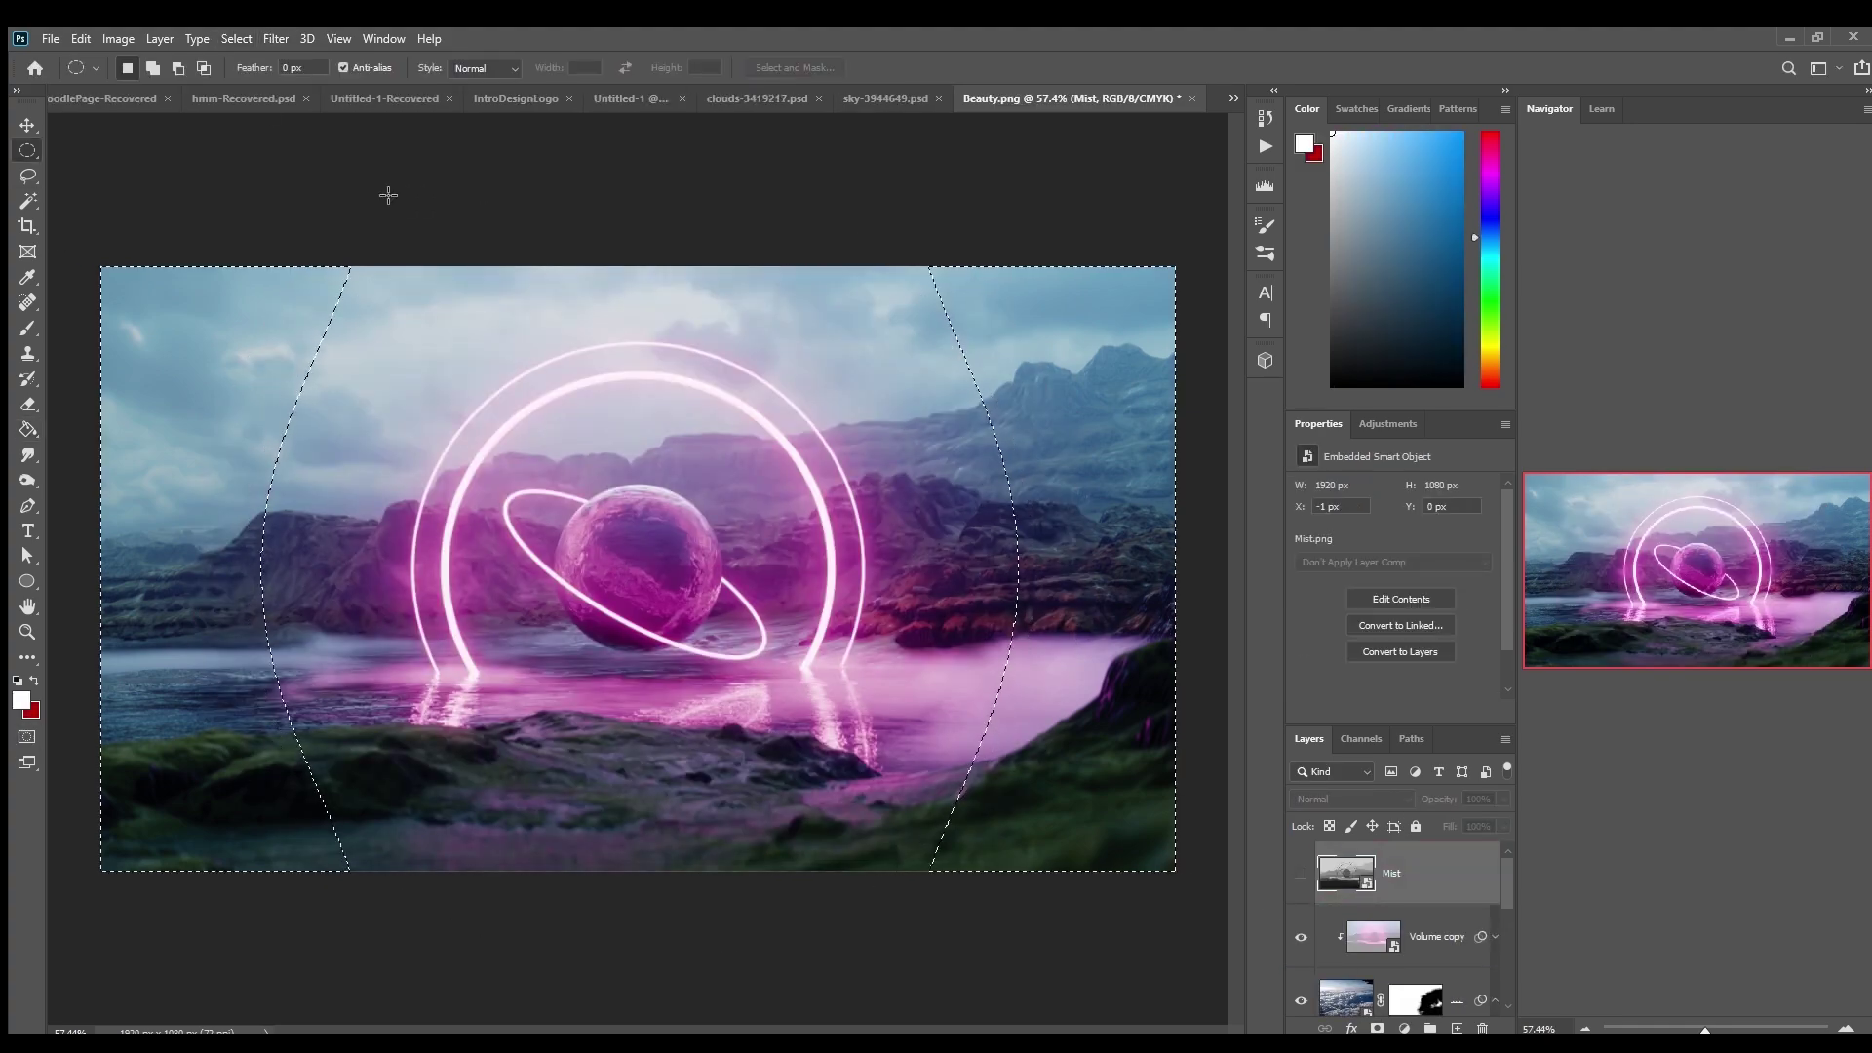